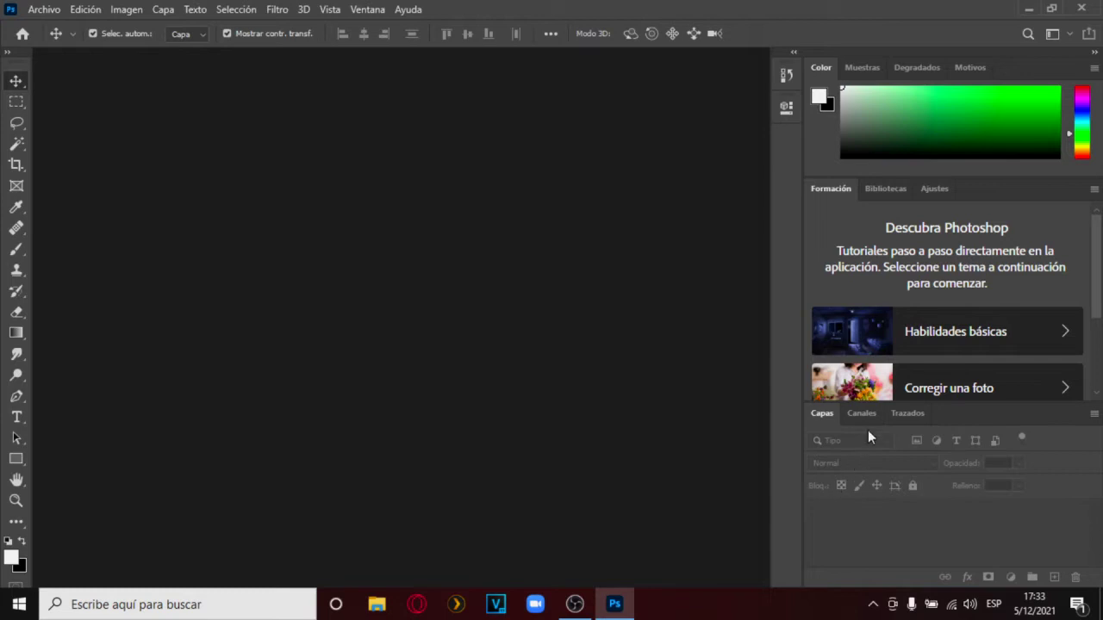
Show the Ajustes panel instead of Formación and enlarge the Capas panel upward, shrinking the Ajustes and Color groups
{"action": "left_click", "coordinate": [912, 415]}
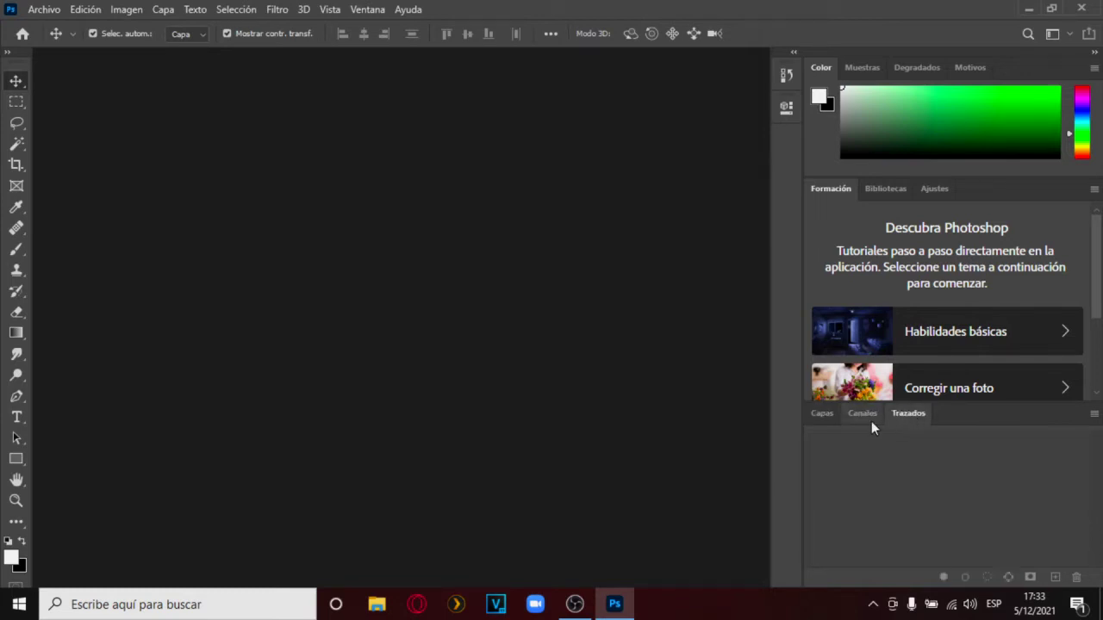
{"action": "left_click", "coordinate": [826, 417]}
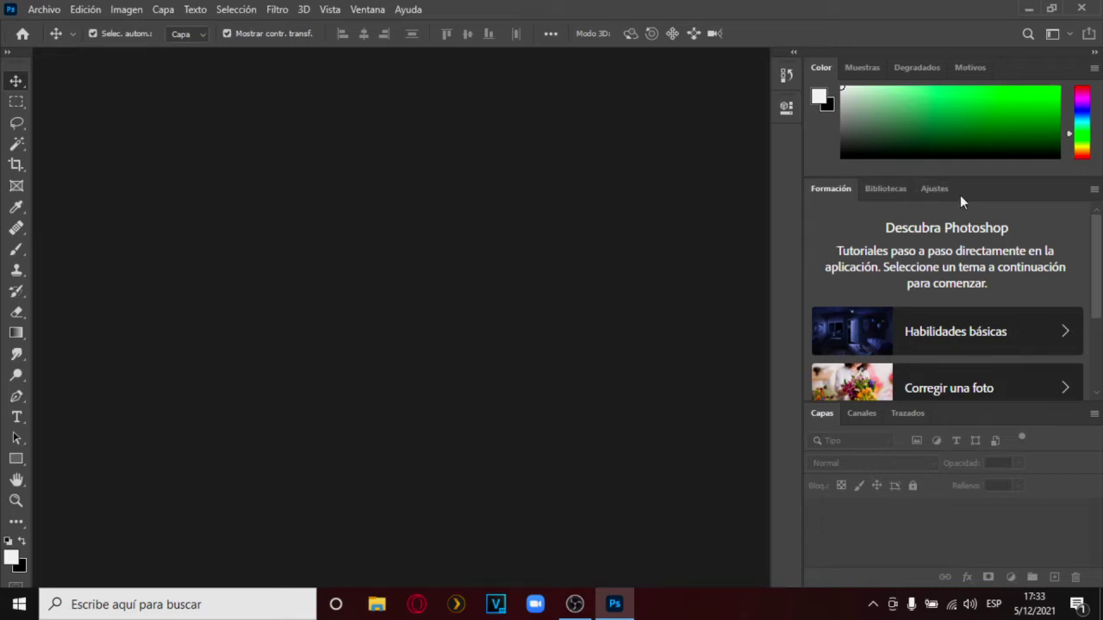
{"action": "left_click", "coordinate": [931, 191]}
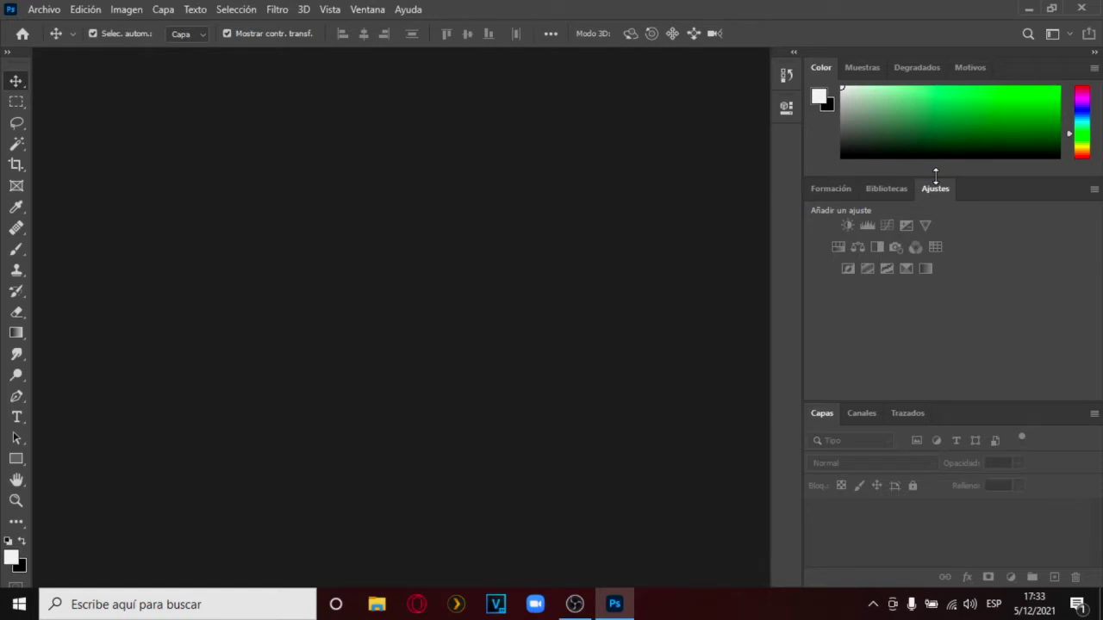
{"action": "left_click_drag", "start_coordinate": [935, 175], "coordinate": [935, 134]}
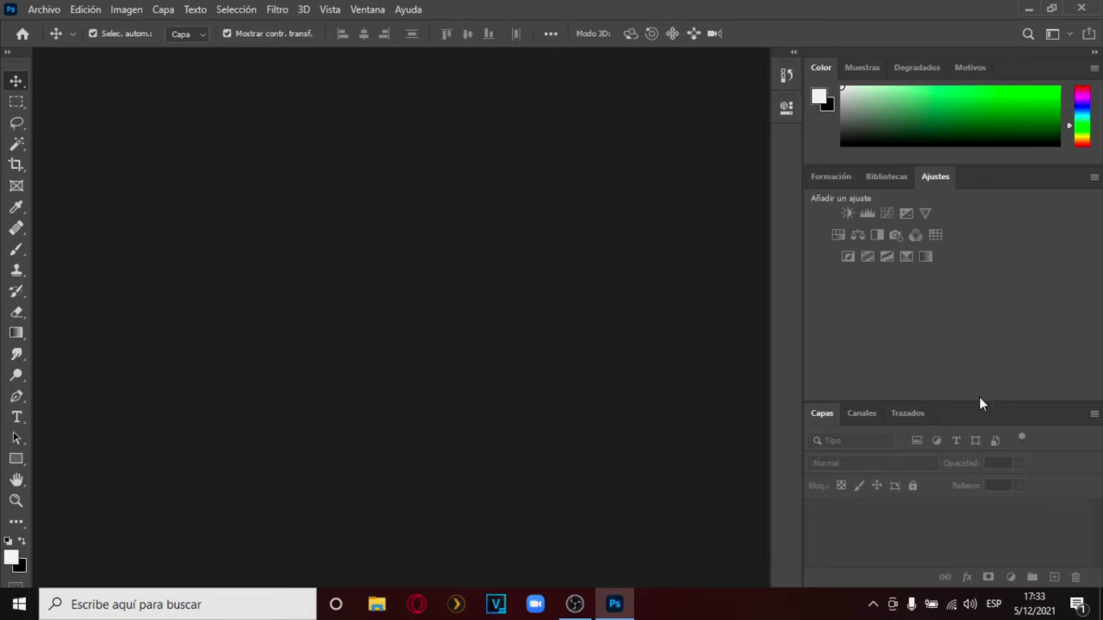
{"action": "left_click_drag", "start_coordinate": [973, 404], "coordinate": [977, 244]}
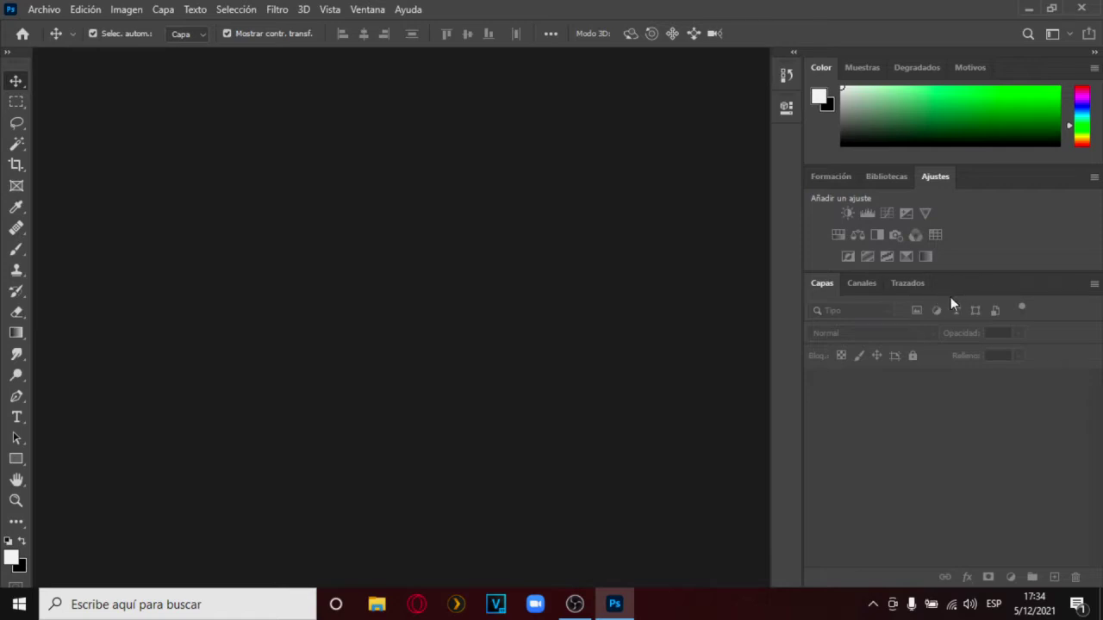
Detach the Capas, Ajustes and Color panel groups from the dock and close each one
{"action": "left_click_drag", "start_coordinate": [959, 287], "coordinate": [408, 168]}
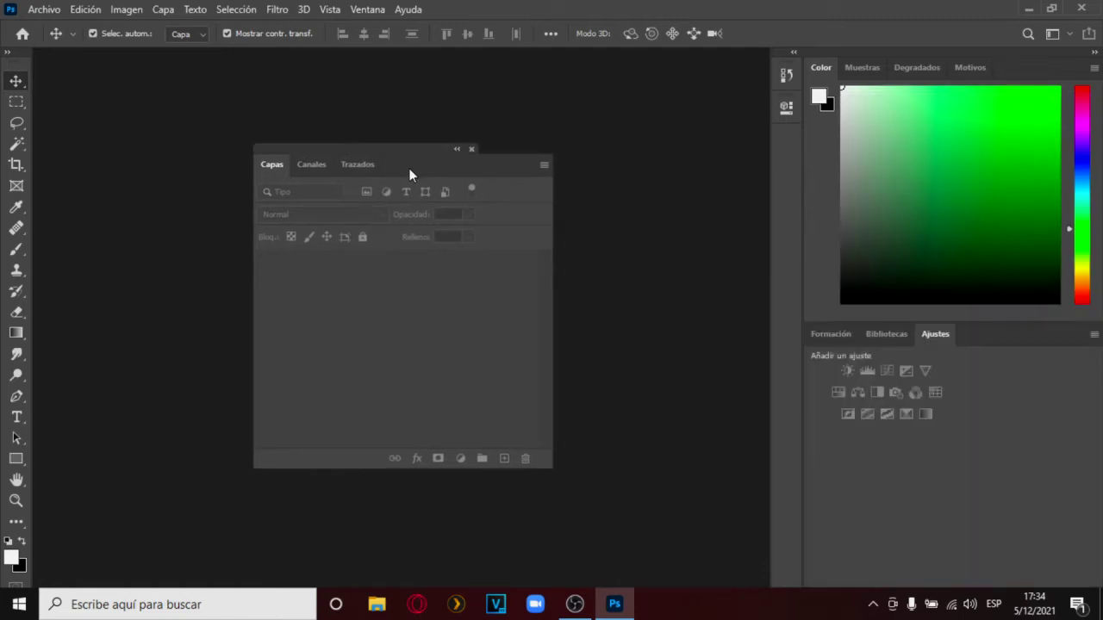
{"action": "left_click", "coordinate": [471, 151]}
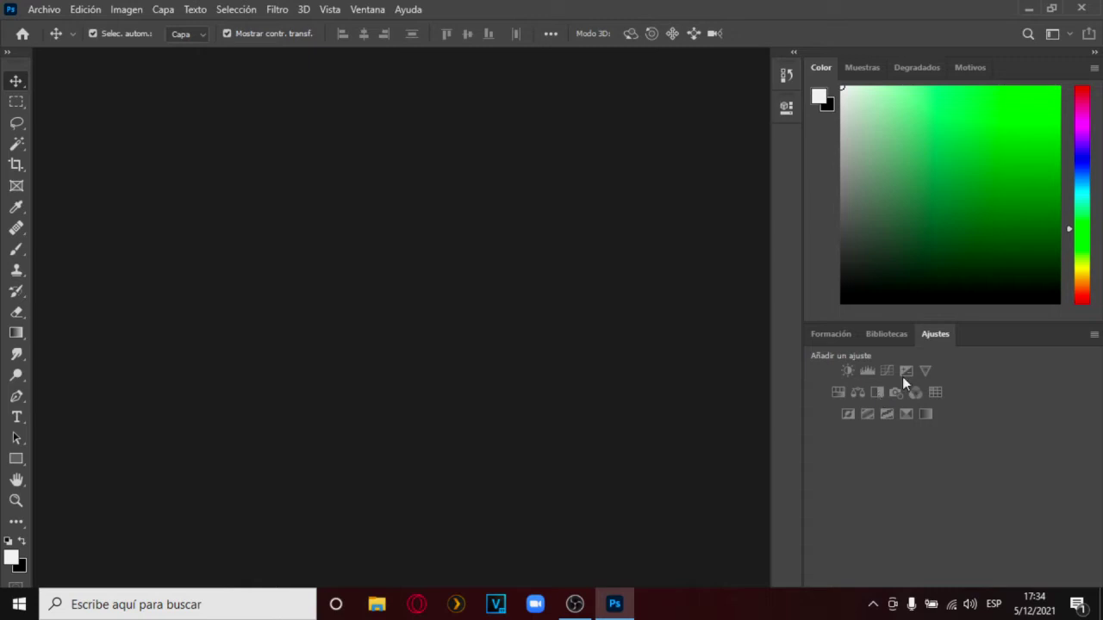
{"action": "left_click_drag", "start_coordinate": [1002, 341], "coordinate": [578, 234]}
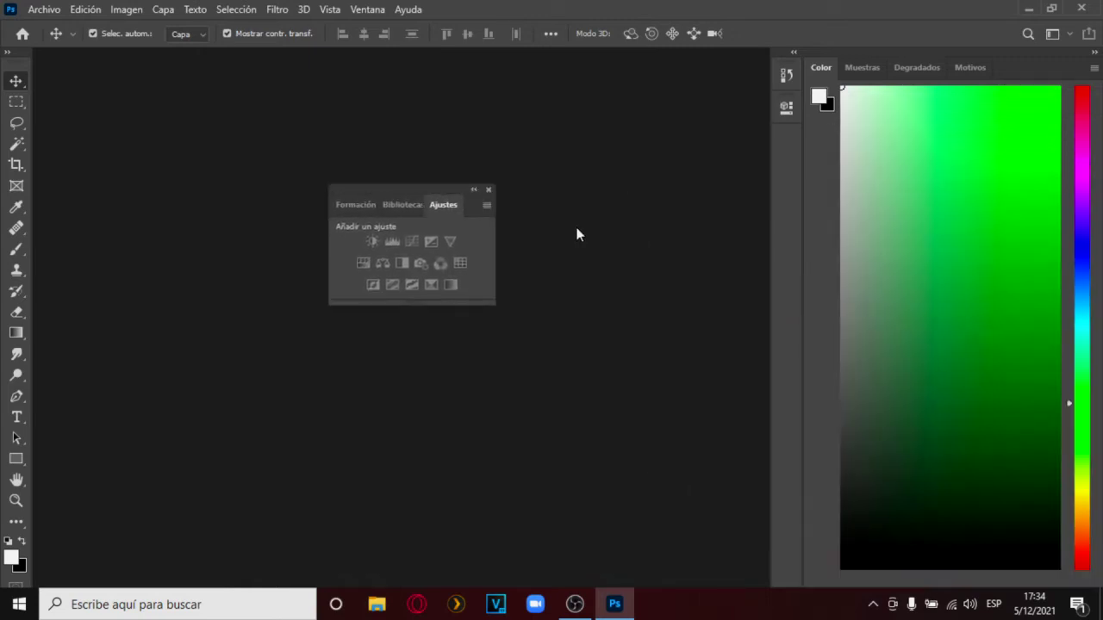
{"action": "left_click", "coordinate": [488, 189]}
{"action": "left_click_drag", "start_coordinate": [1038, 70], "coordinate": [525, 123]}
{"action": "left_click", "coordinate": [472, 108]}
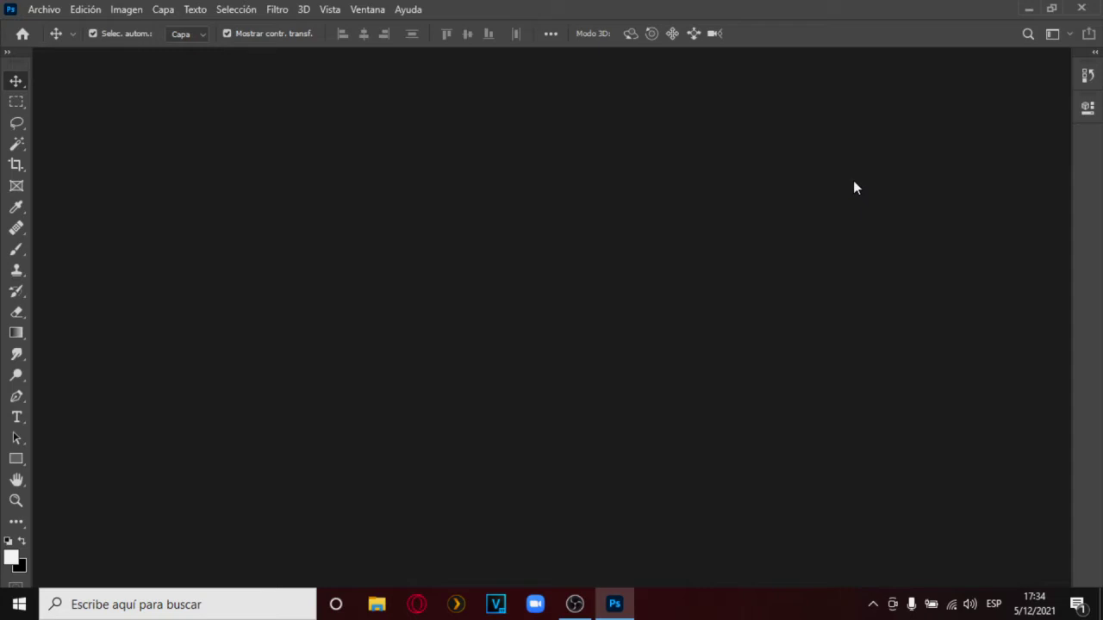
Reset the Aspectos esenciales workspace, with the Ajustes panel shown and the Capas panel stretched upward
{"action": "left_click", "coordinate": [1069, 37]}
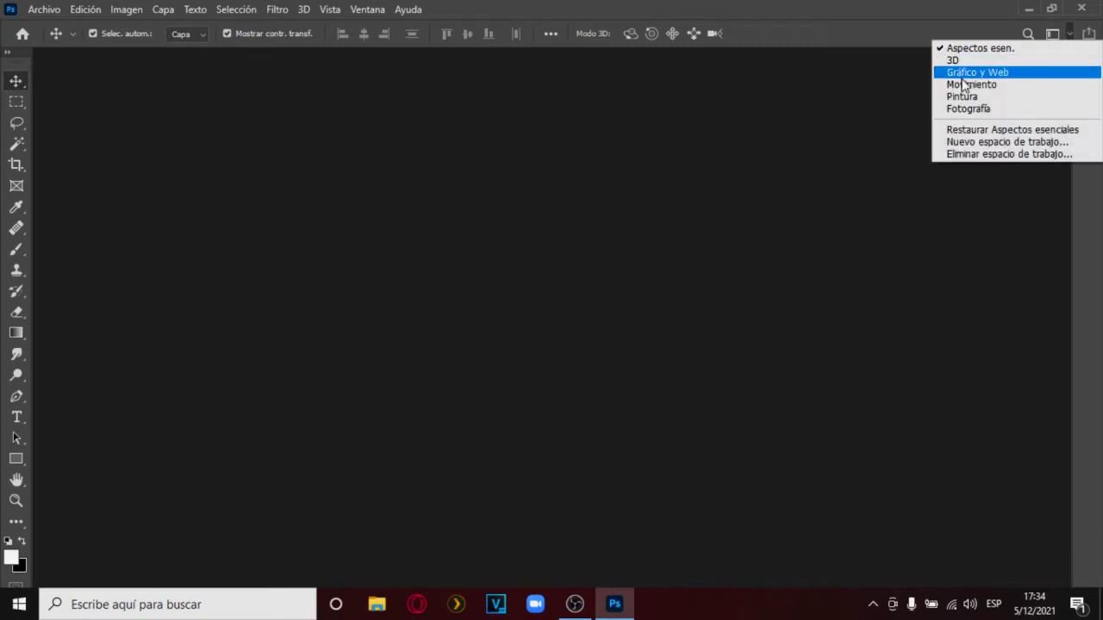
{"action": "left_click", "coordinate": [960, 131]}
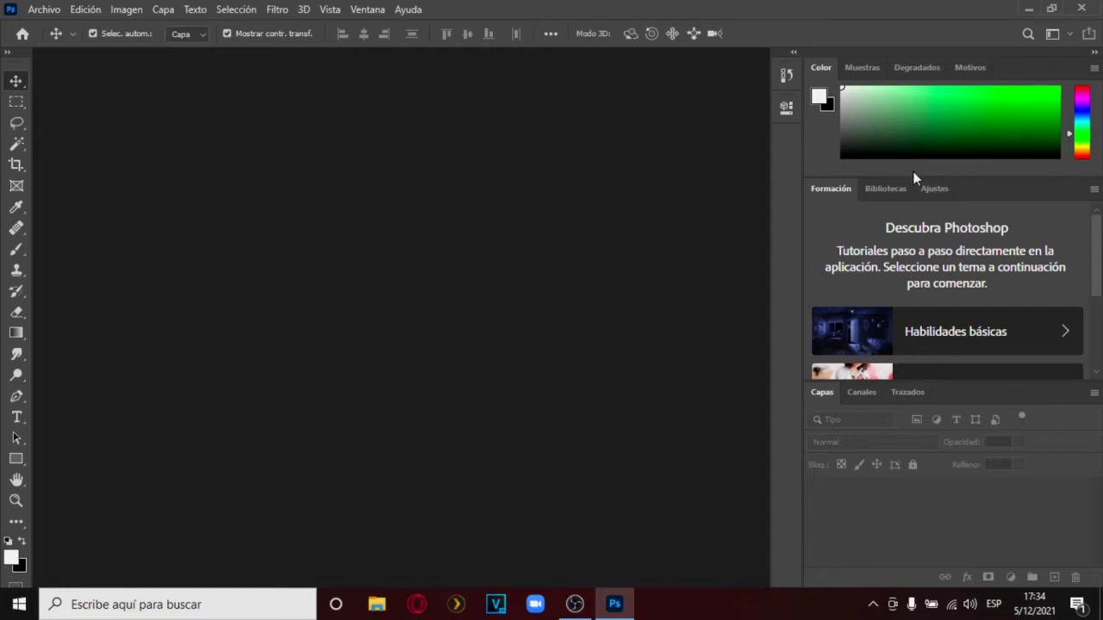
{"action": "left_click", "coordinate": [936, 187]}
{"action": "left_click_drag", "start_coordinate": [948, 383], "coordinate": [949, 204]}
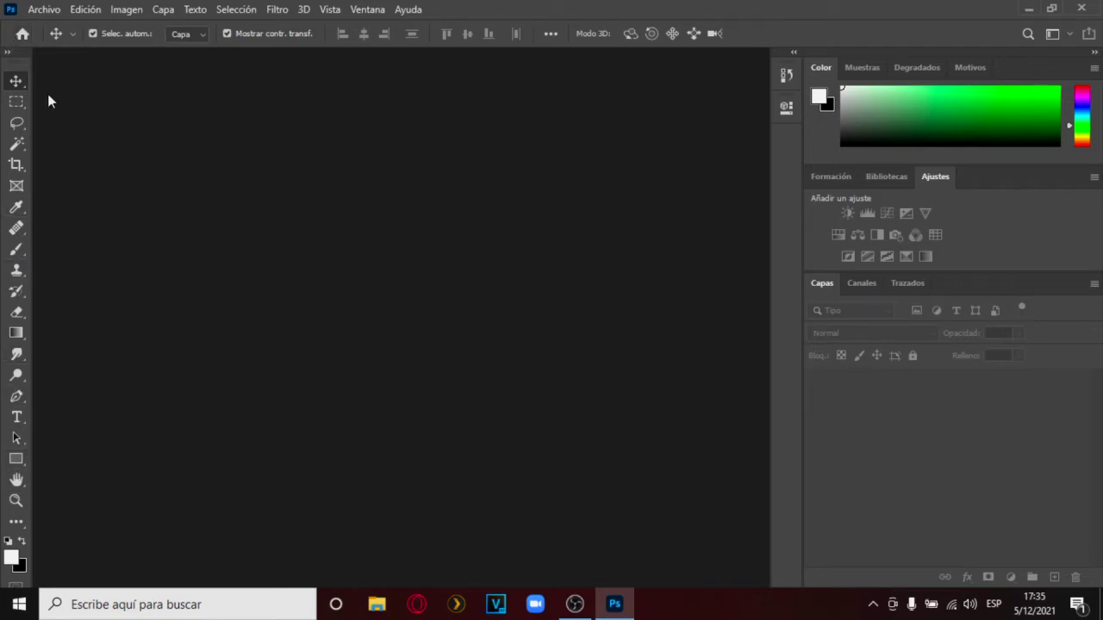
Activate the marquee, lasso, magic wand and crop tools in turn to compare their tool options
{"action": "left_click", "coordinate": [16, 103]}
{"action": "left_click", "coordinate": [16, 123]}
{"action": "left_click", "coordinate": [17, 147]}
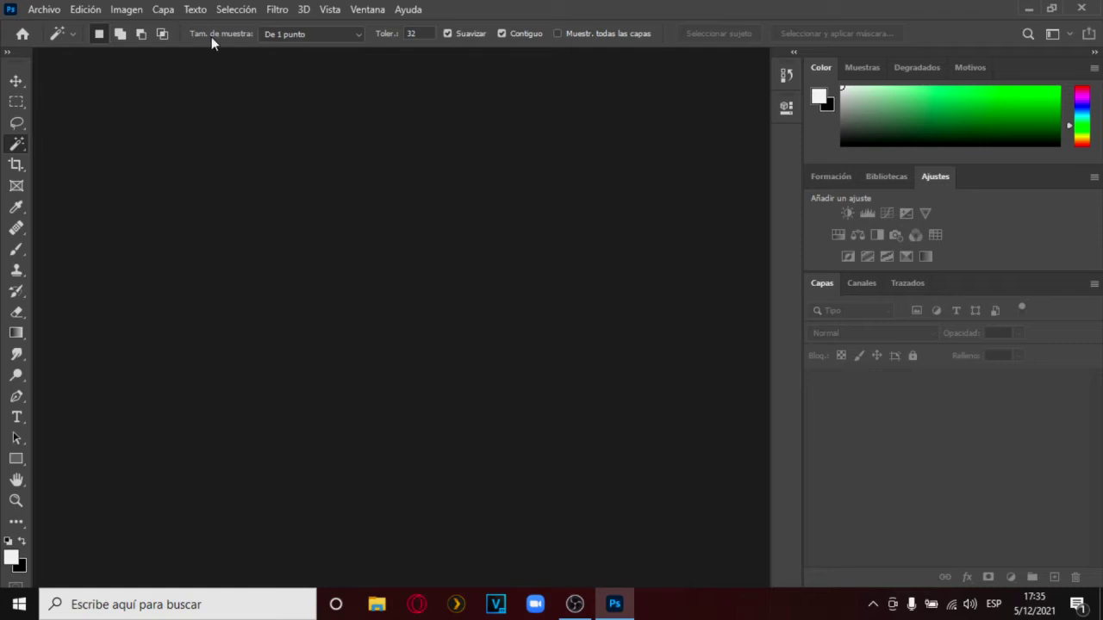
{"action": "left_click", "coordinate": [17, 103]}
{"action": "left_click", "coordinate": [17, 143]}
{"action": "left_click", "coordinate": [17, 164]}
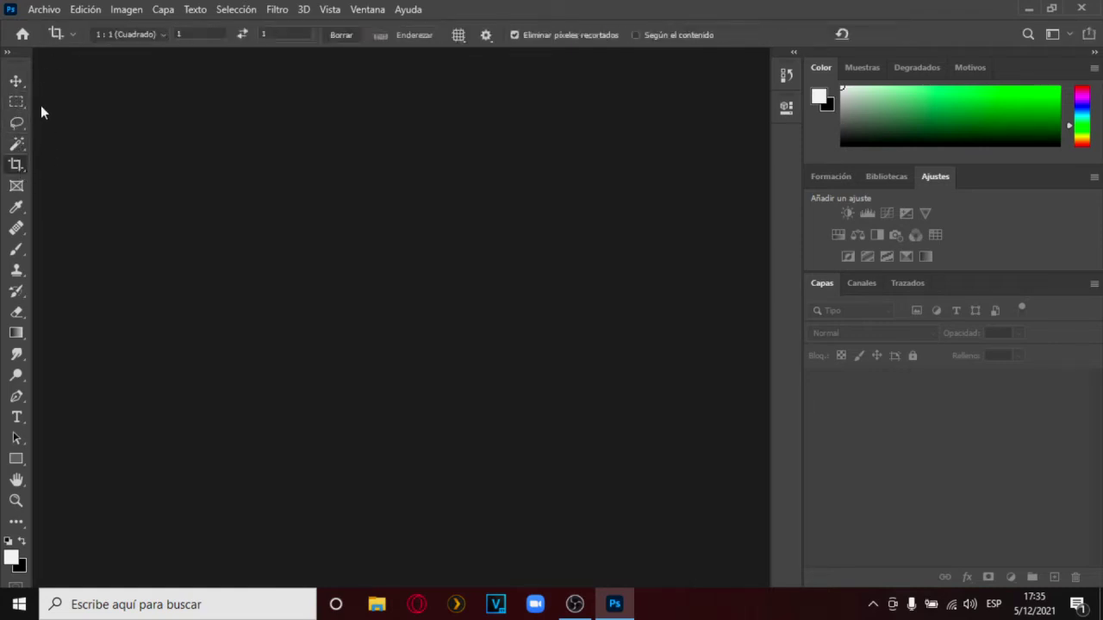
View the lasso tool variants, and examine the options of the crop, frame and eyedropper tools
{"action": "left_click", "coordinate": [15, 124]}
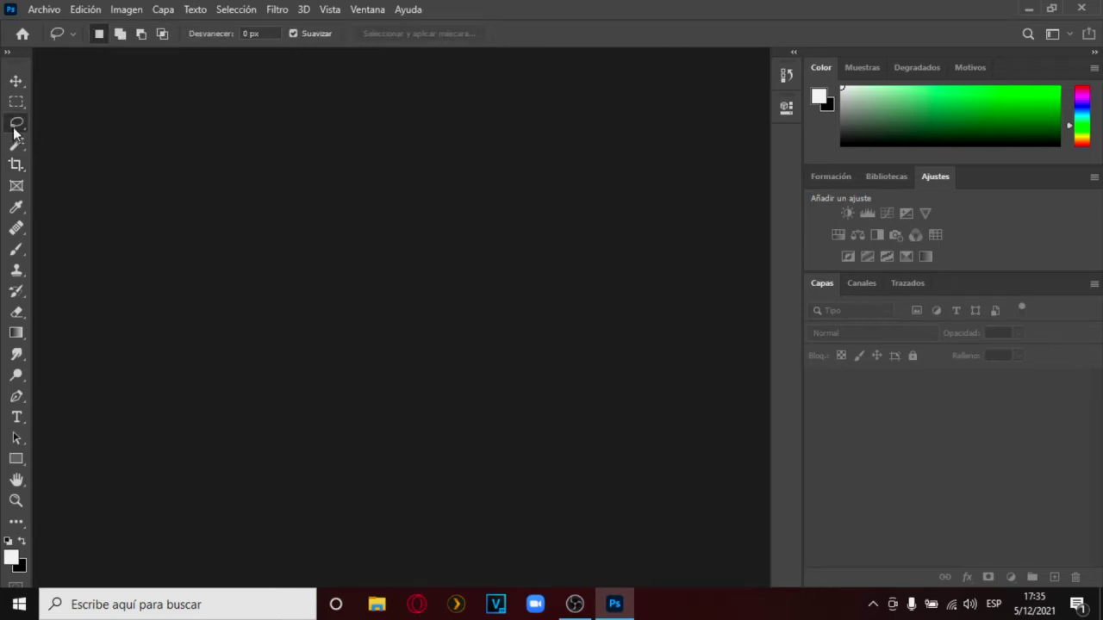
{"action": "right_click", "coordinate": [13, 130]}
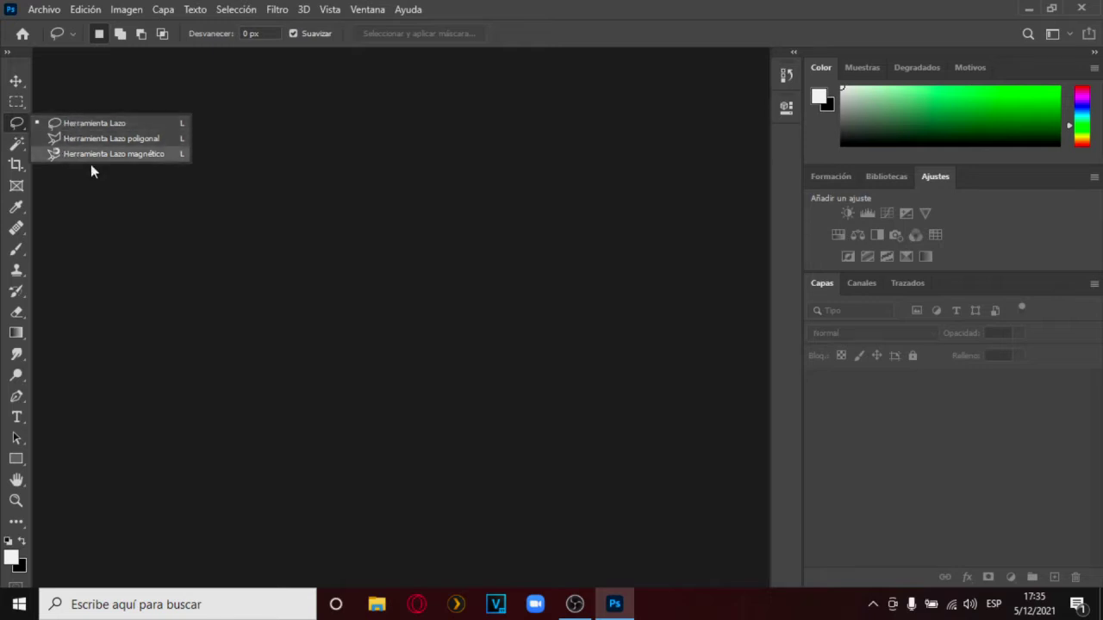
{"action": "left_click", "coordinate": [16, 144]}
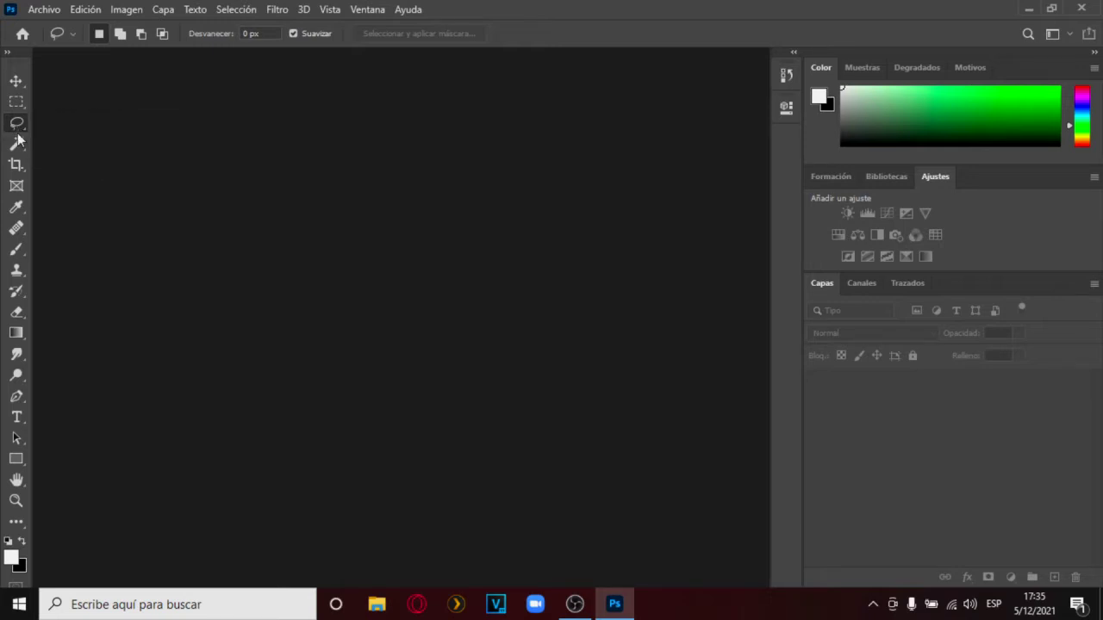
{"action": "left_click", "coordinate": [17, 168]}
{"action": "left_click", "coordinate": [18, 186]}
{"action": "left_click", "coordinate": [17, 208]}
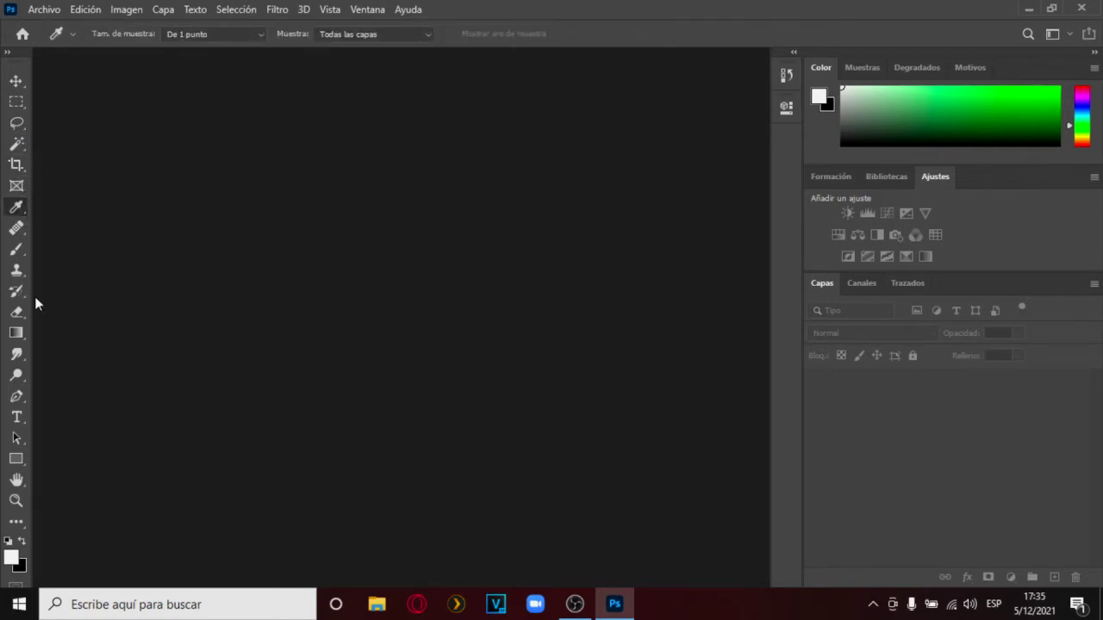
Activate the Eraser tool and set its brush size to 141 px
{"action": "left_click", "coordinate": [17, 314]}
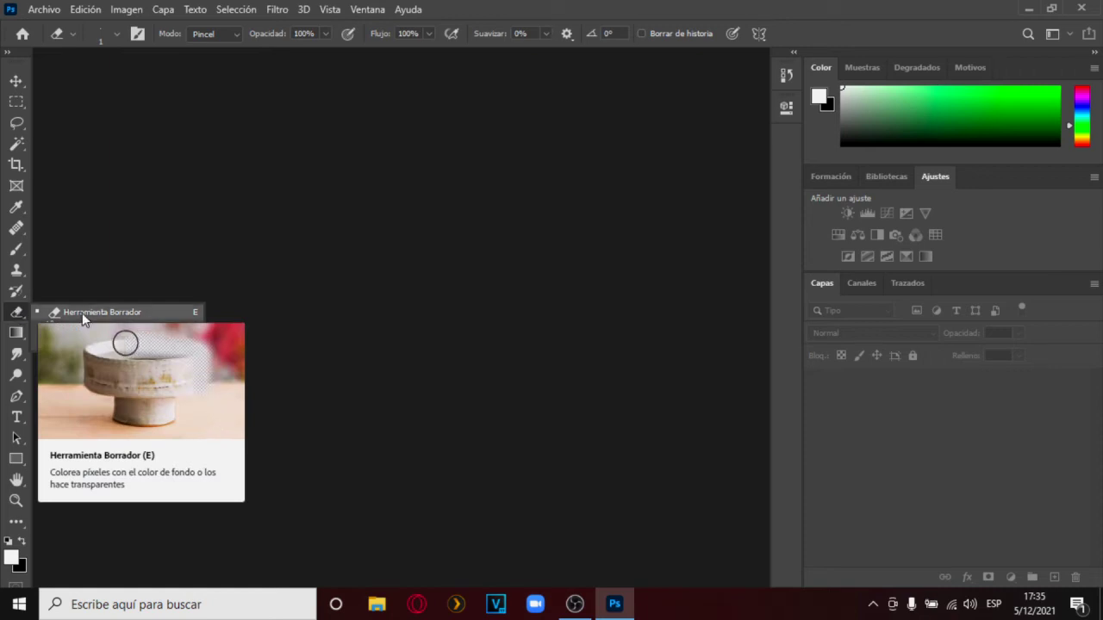
{"action": "left_click", "coordinate": [116, 35]}
{"action": "left_click_drag", "start_coordinate": [92, 87], "coordinate": [153, 87]}
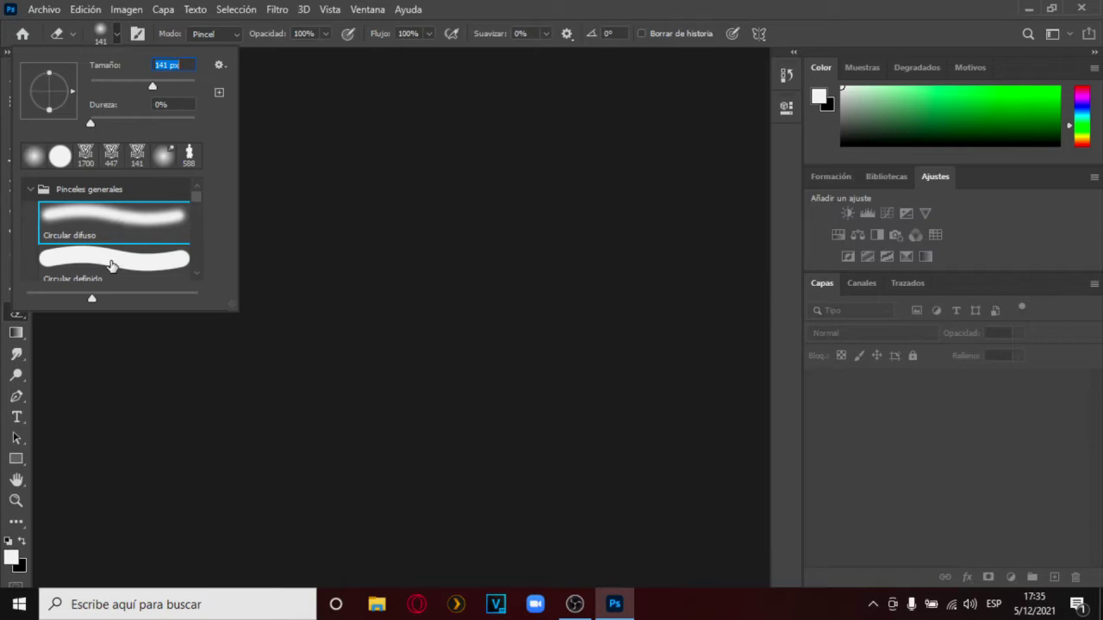
{"action": "left_click", "coordinate": [119, 35]}
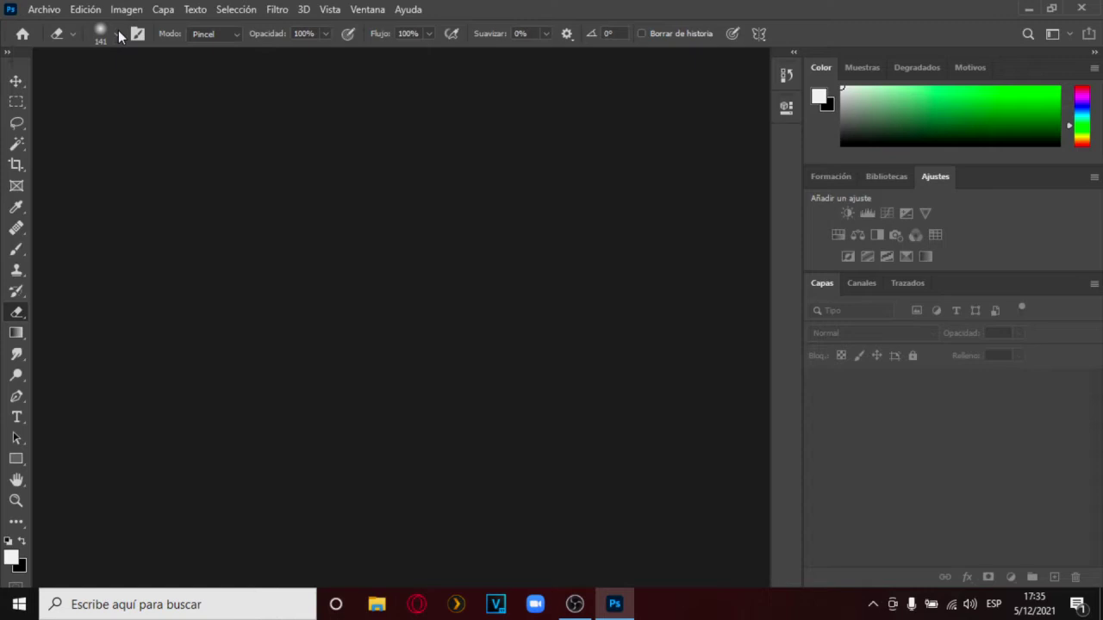
Activate the Zoom tool and set it to zoom in
{"action": "left_click", "coordinate": [17, 500]}
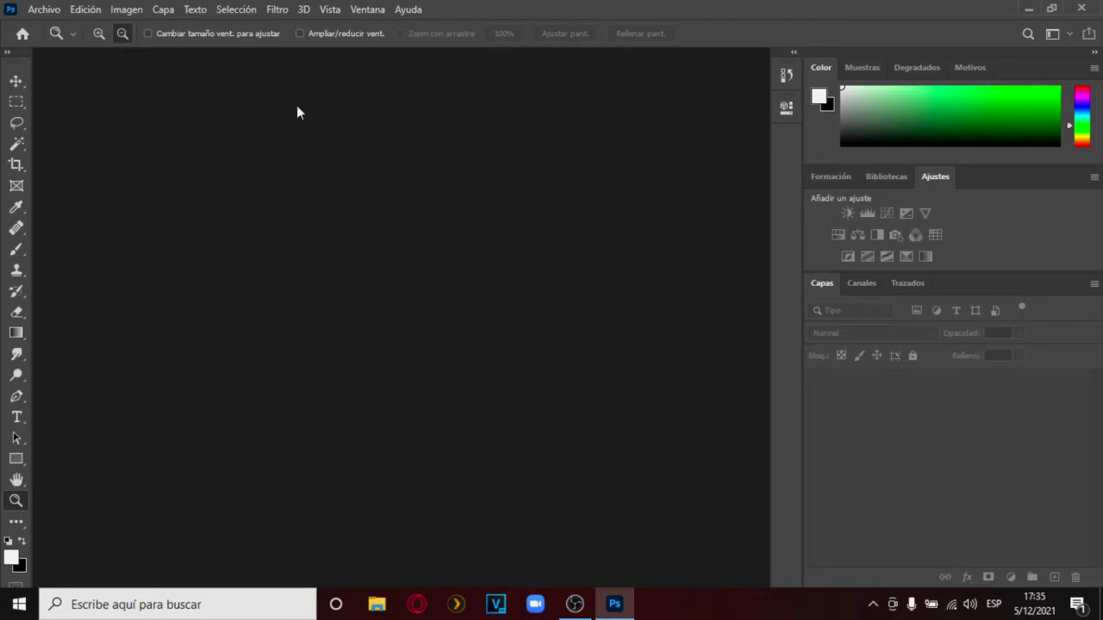
{"action": "left_click", "coordinate": [100, 40]}
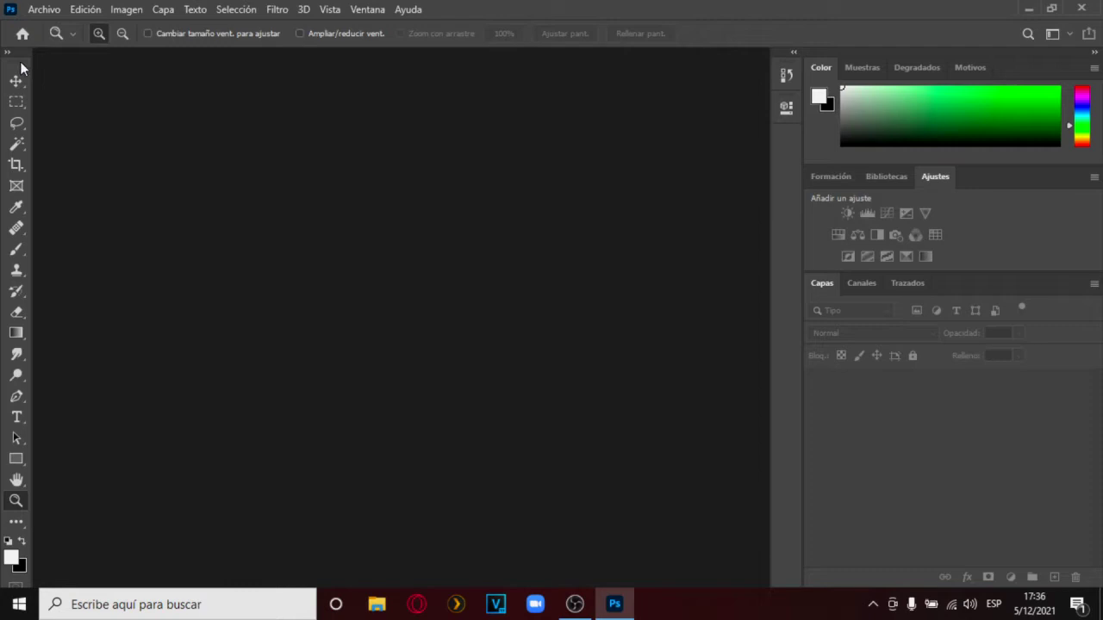
Undock the toolbar into the empty work area and close it
{"action": "left_click_drag", "start_coordinate": [20, 67], "coordinate": [449, 91]}
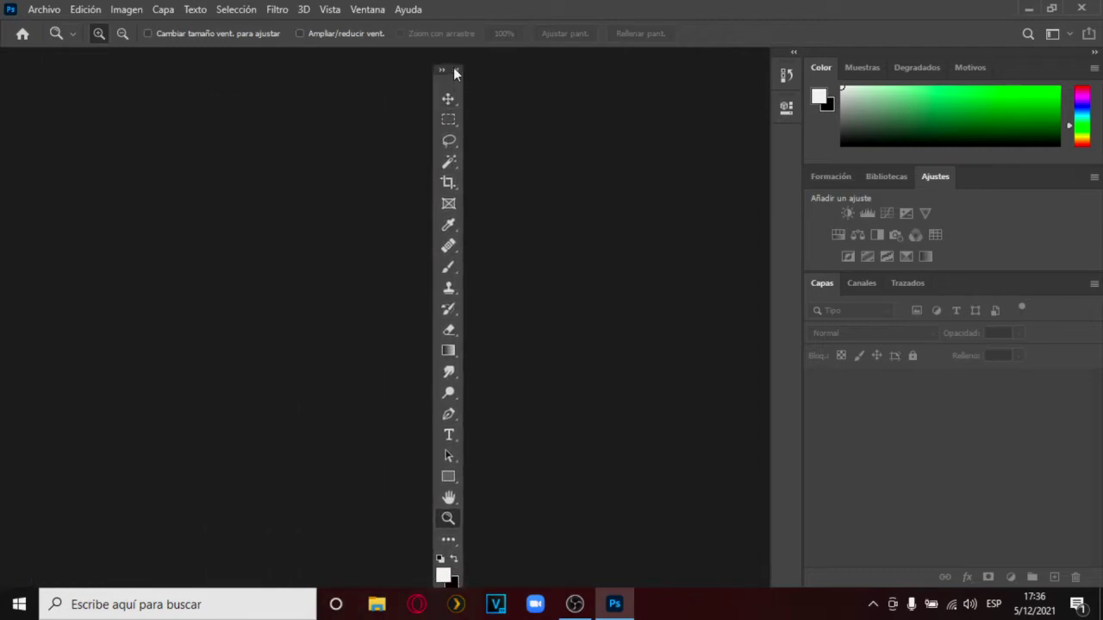
{"action": "left_click", "coordinate": [454, 69]}
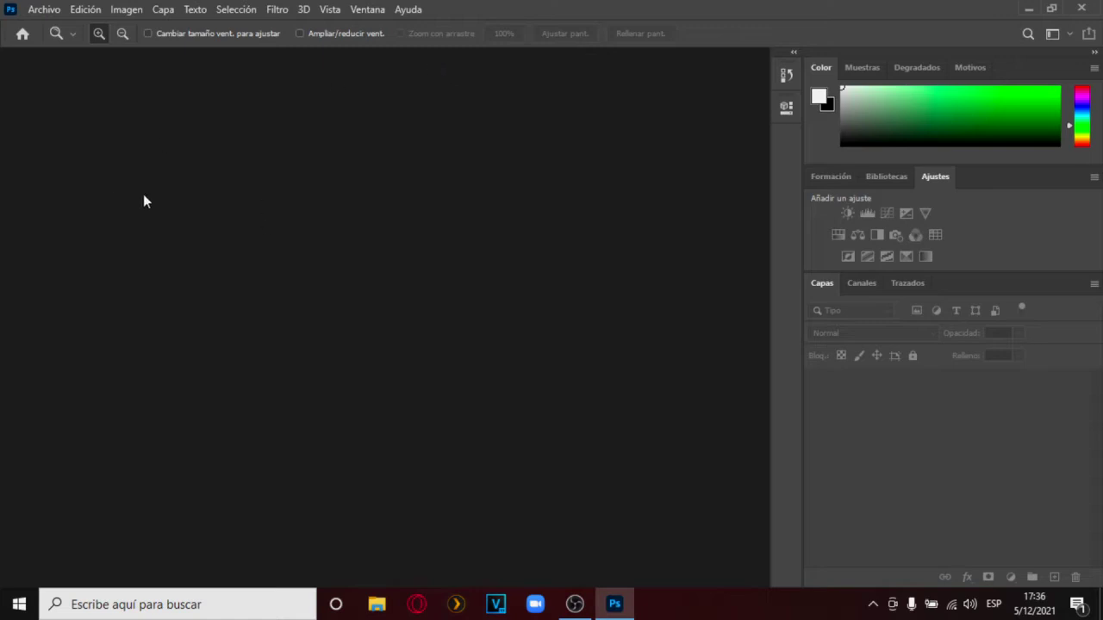
Restore the Aspectos esenciales workspace, bringing Ajustes to the front and enlarging the Capas area up to the adjustment icons
{"action": "left_click", "coordinate": [1066, 36]}
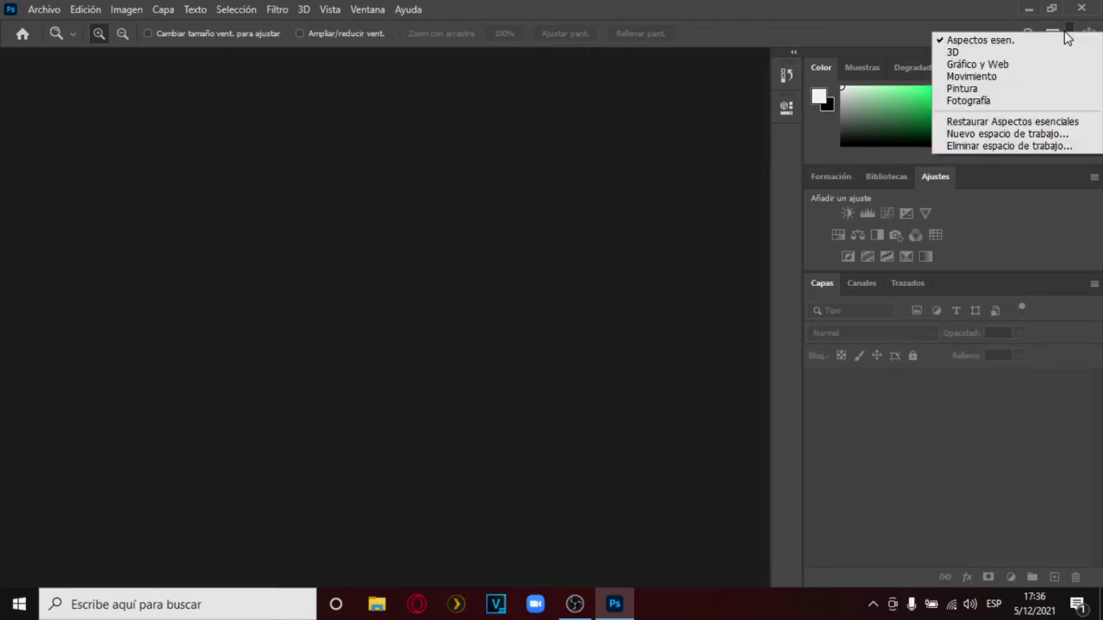
{"action": "left_click", "coordinate": [1013, 117]}
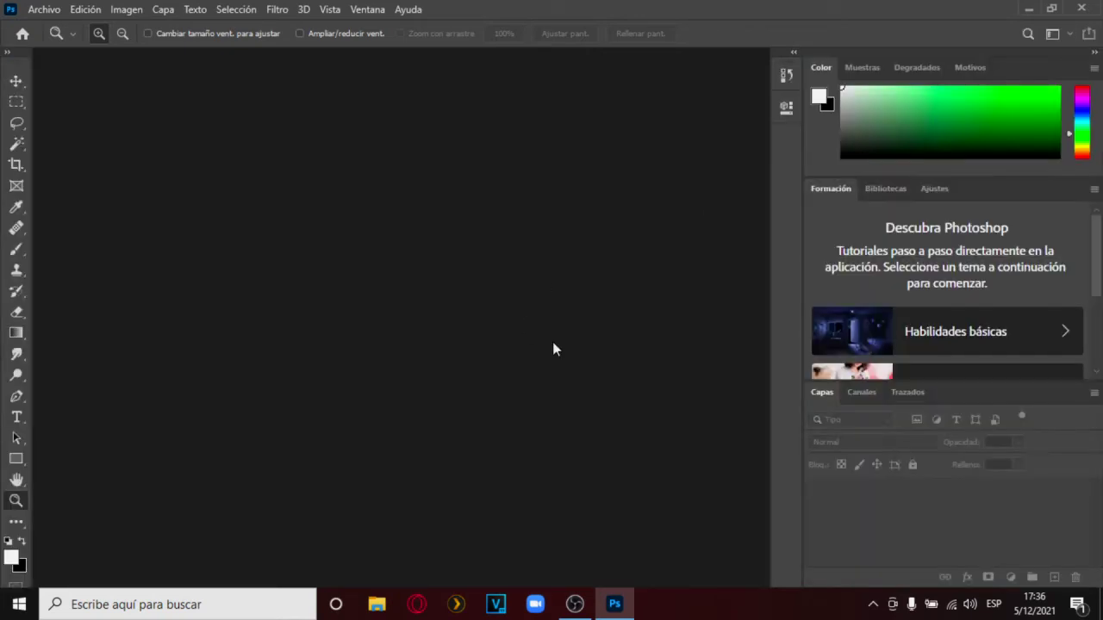
{"action": "left_click", "coordinate": [934, 188]}
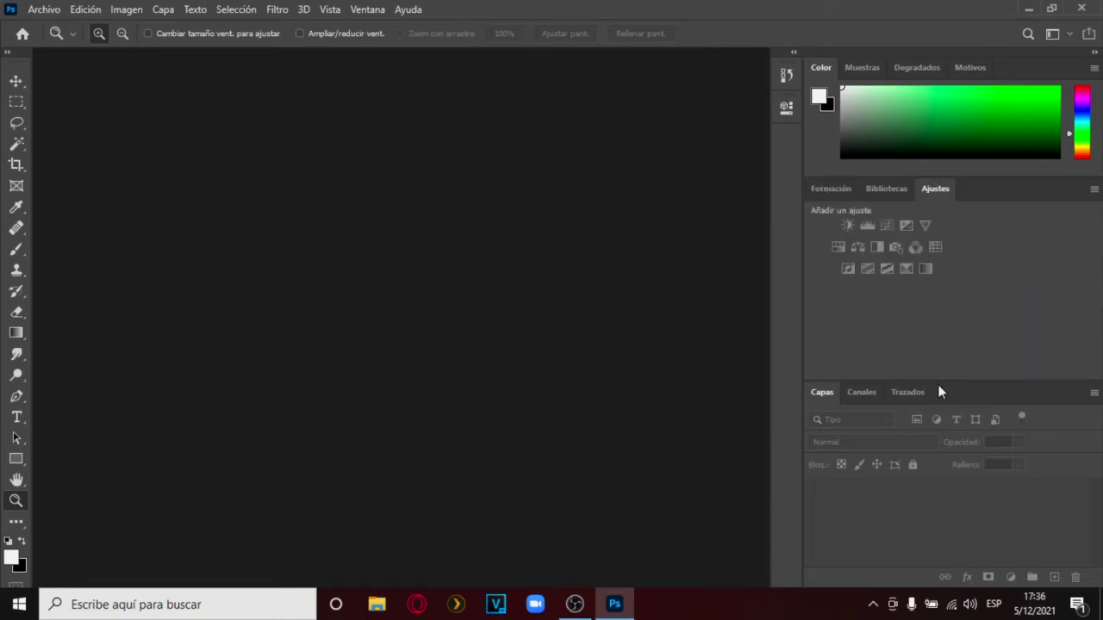
{"action": "left_click_drag", "start_coordinate": [940, 382], "coordinate": [941, 250]}
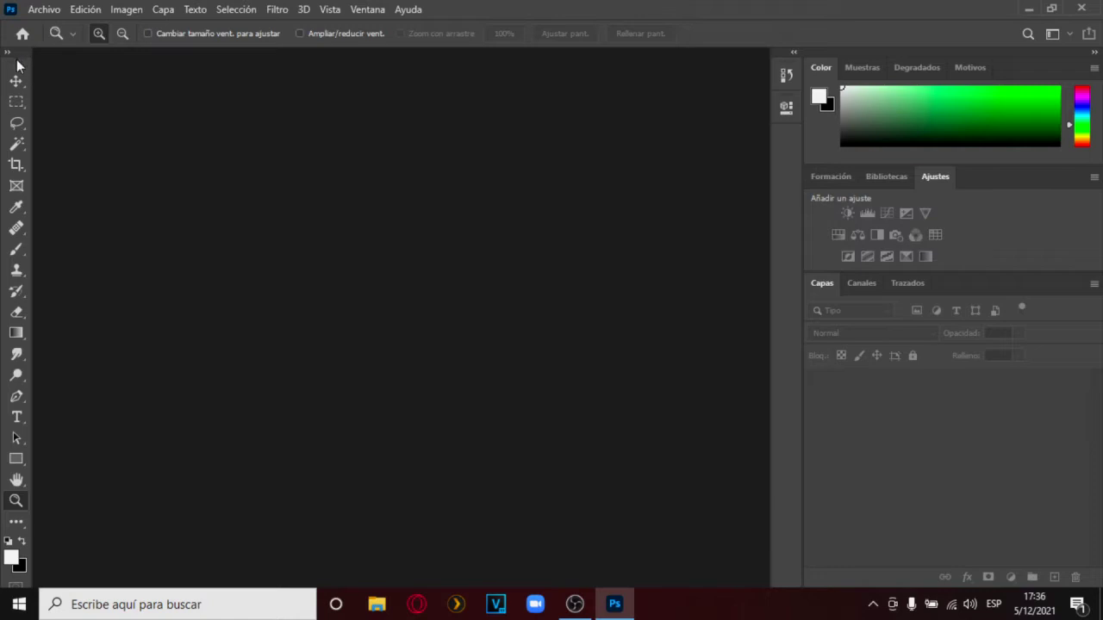
Undock and redock the toolbar, and toggle its layout between one and two columns
{"action": "left_click_drag", "start_coordinate": [19, 66], "coordinate": [130, 72]}
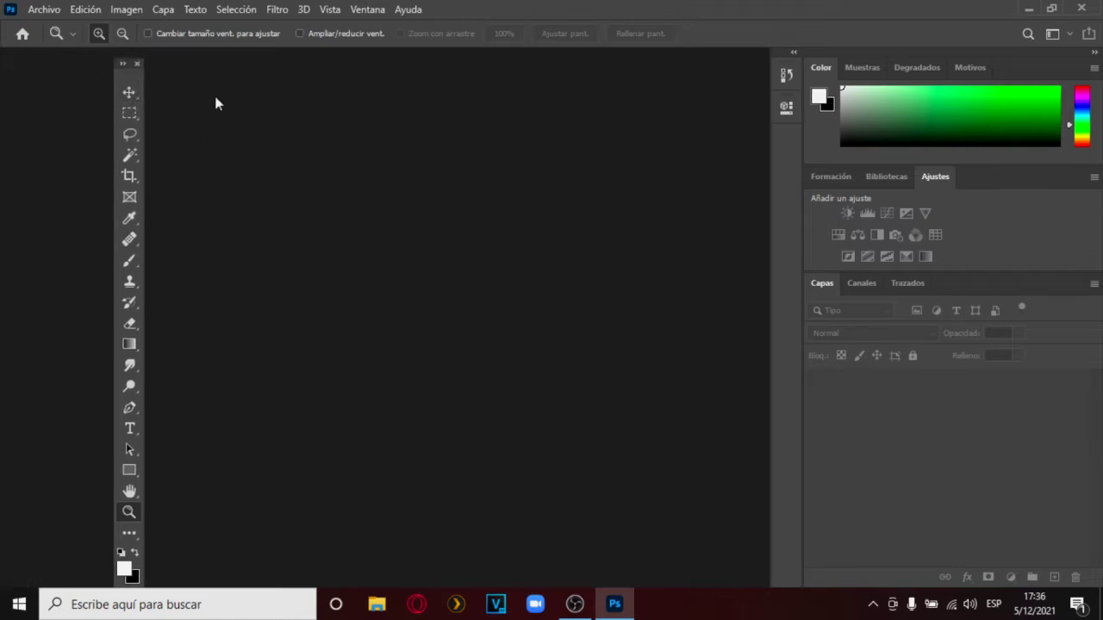
{"action": "left_click_drag", "start_coordinate": [134, 72], "coordinate": [17, 68]}
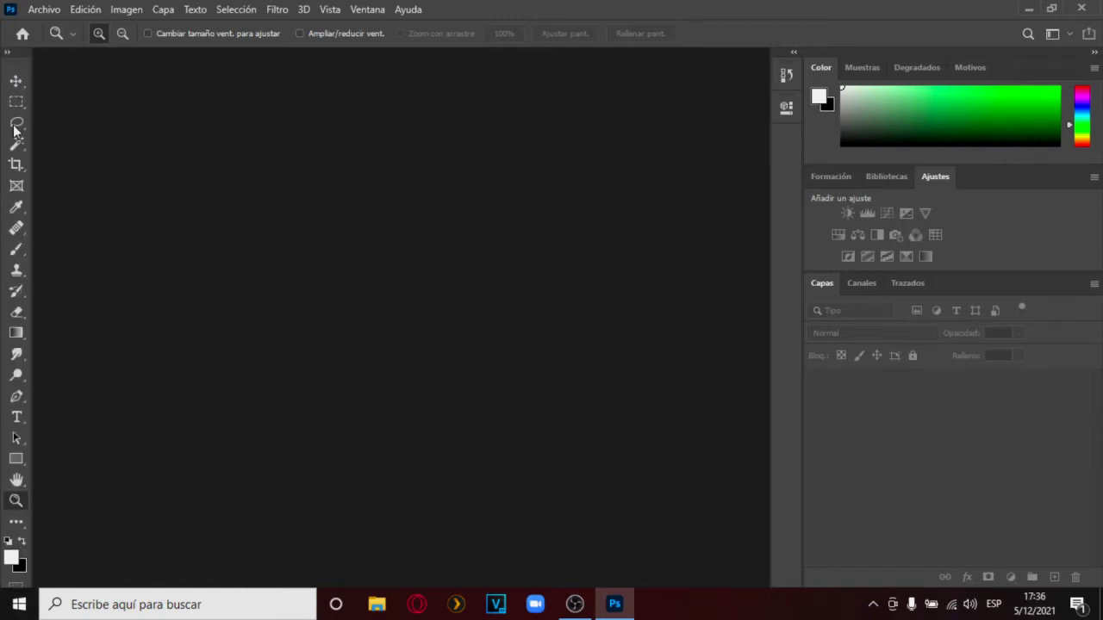
{"action": "left_click", "coordinate": [5, 56]}
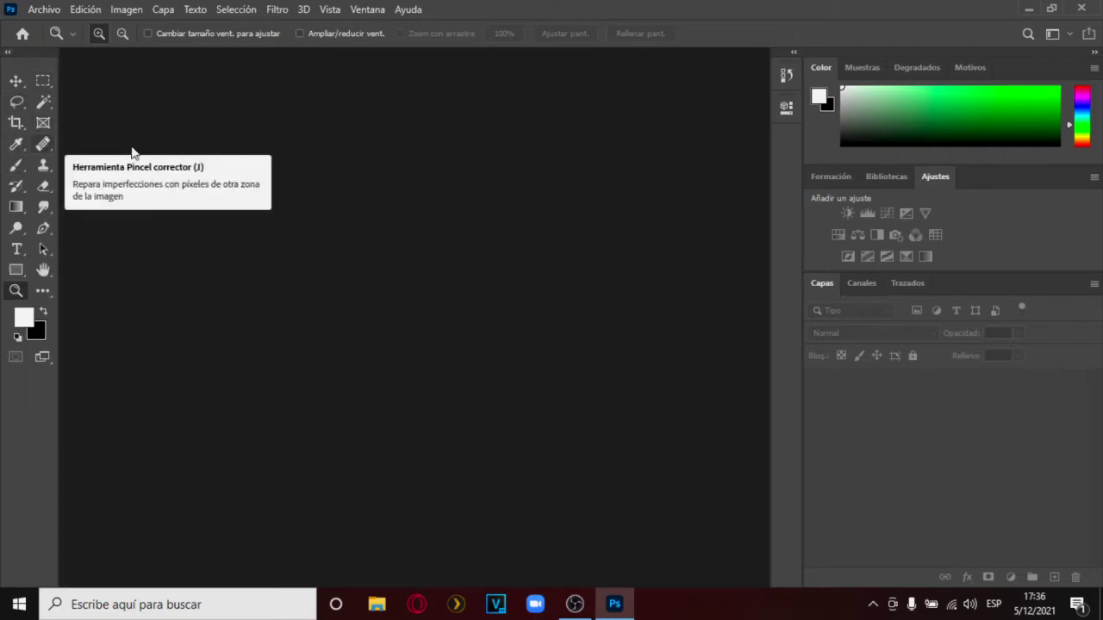
{"action": "left_click", "coordinate": [9, 53]}
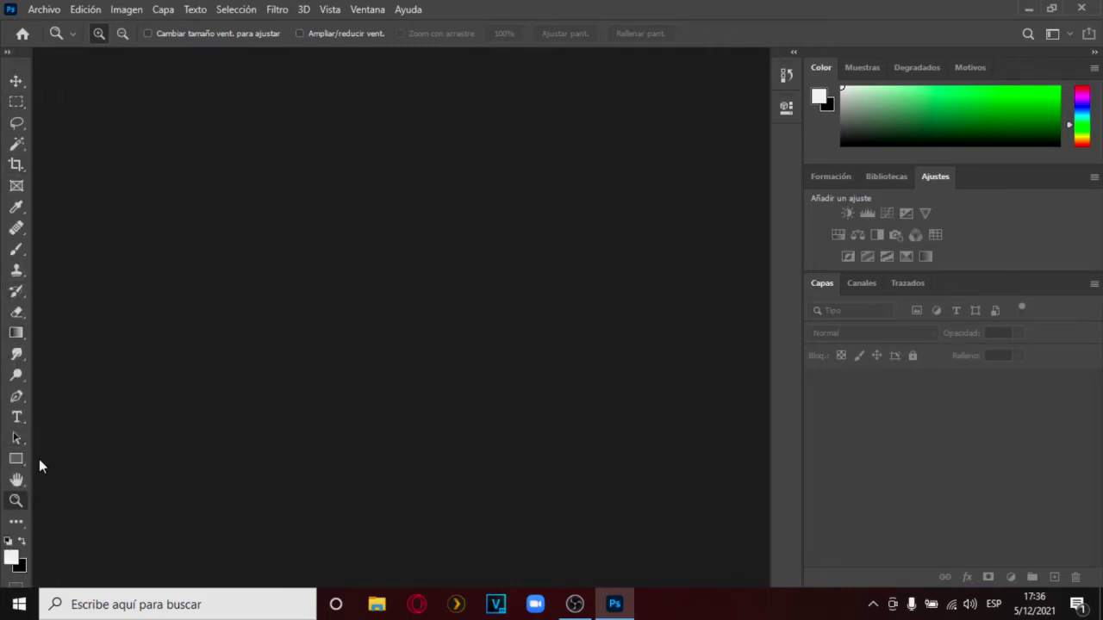
{"action": "left_click", "coordinate": [7, 52]}
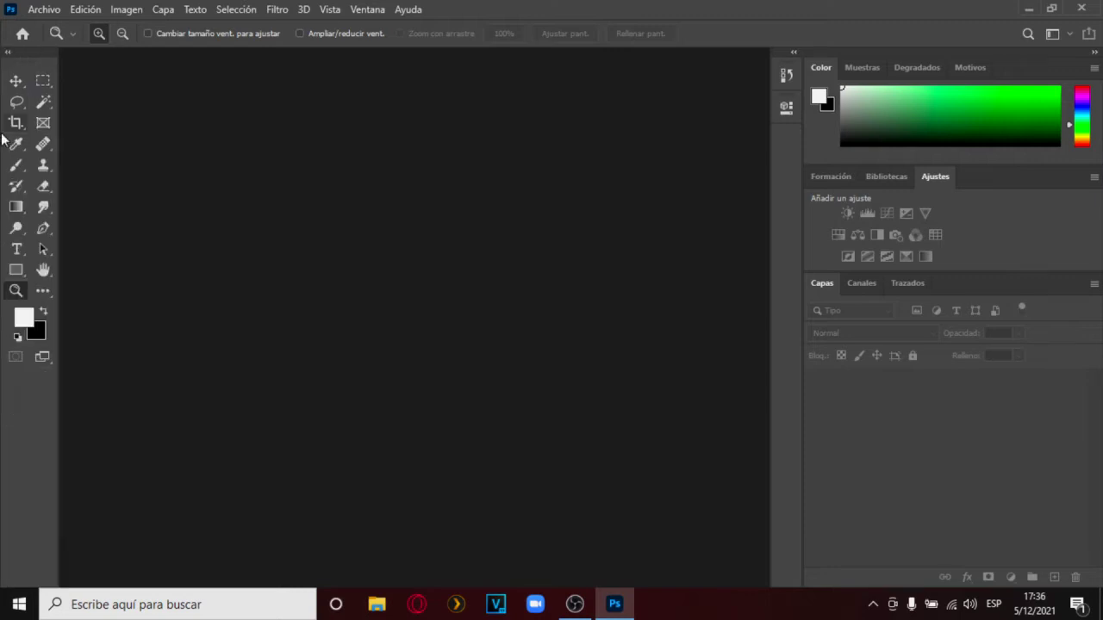
{"action": "left_click", "coordinate": [6, 52]}
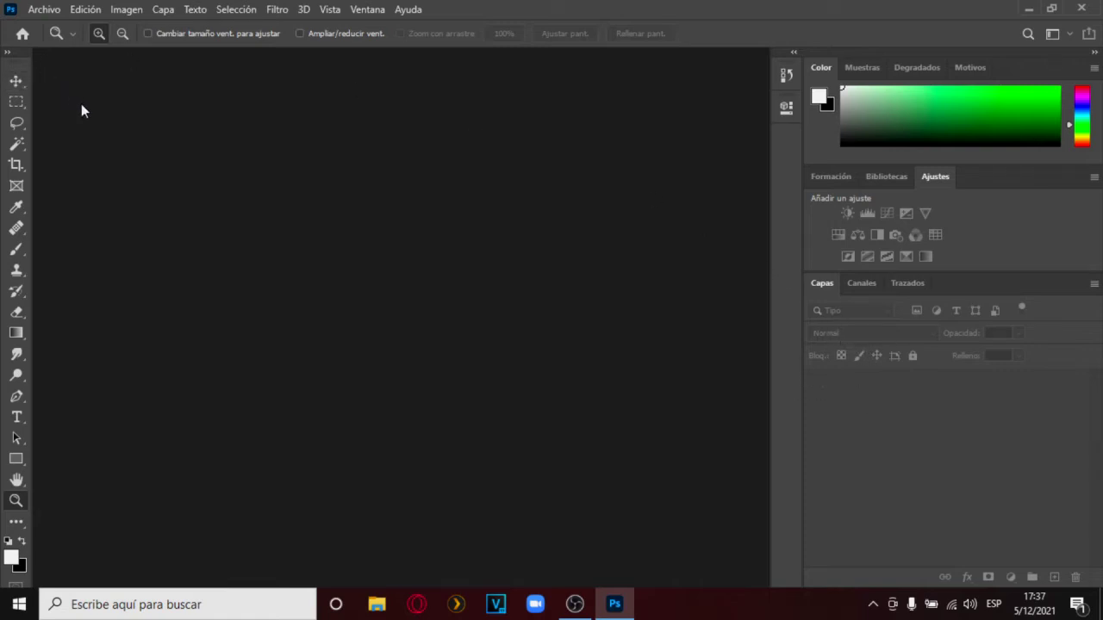
Start a new document and check its preset width and height in the Nuevo Documento dialog
{"action": "left_click", "coordinate": [57, 14]}
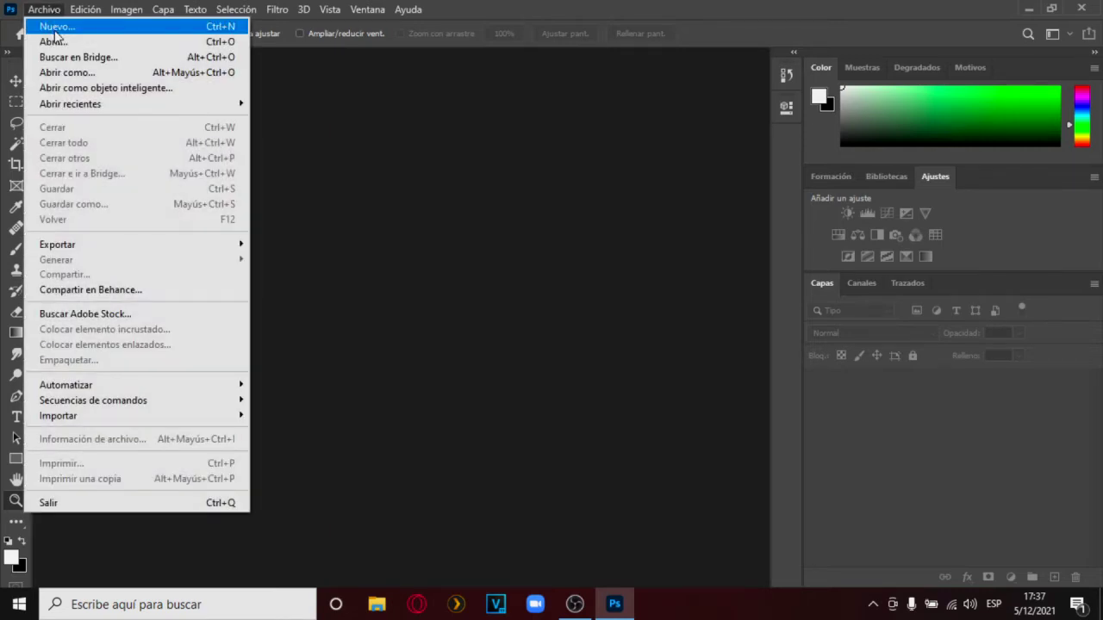
{"action": "left_click", "coordinate": [55, 33]}
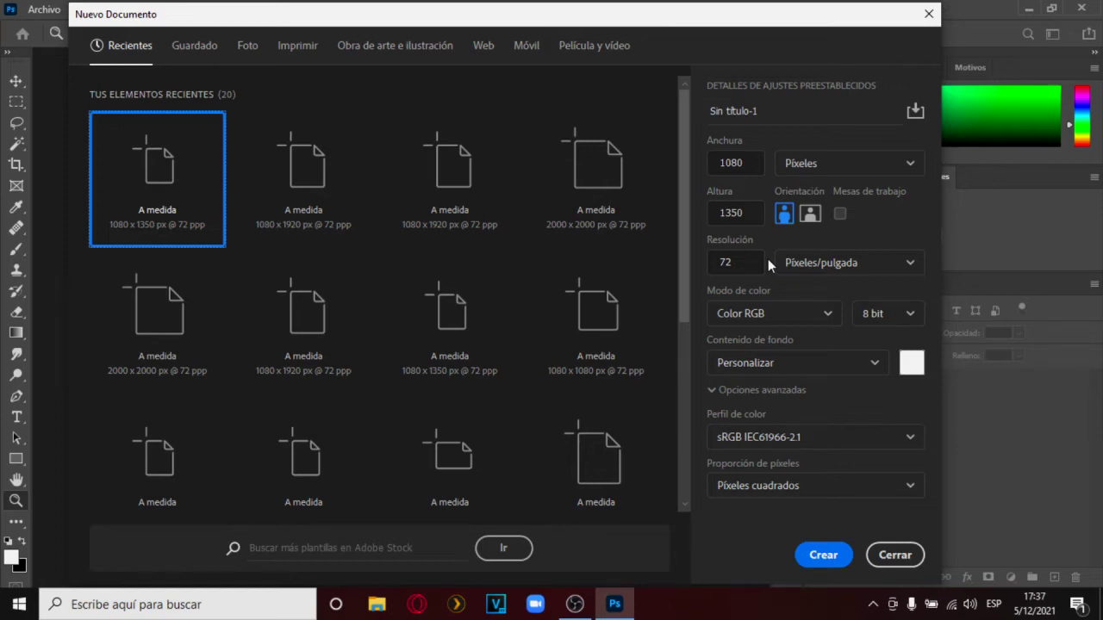
{"action": "left_click", "coordinate": [748, 163]}
{"action": "left_click", "coordinate": [750, 213]}
Switch to File Explorer, open the clase 1 folder on the desktop, and show its files as larger thumbnails
{"action": "left_click", "coordinate": [377, 604]}
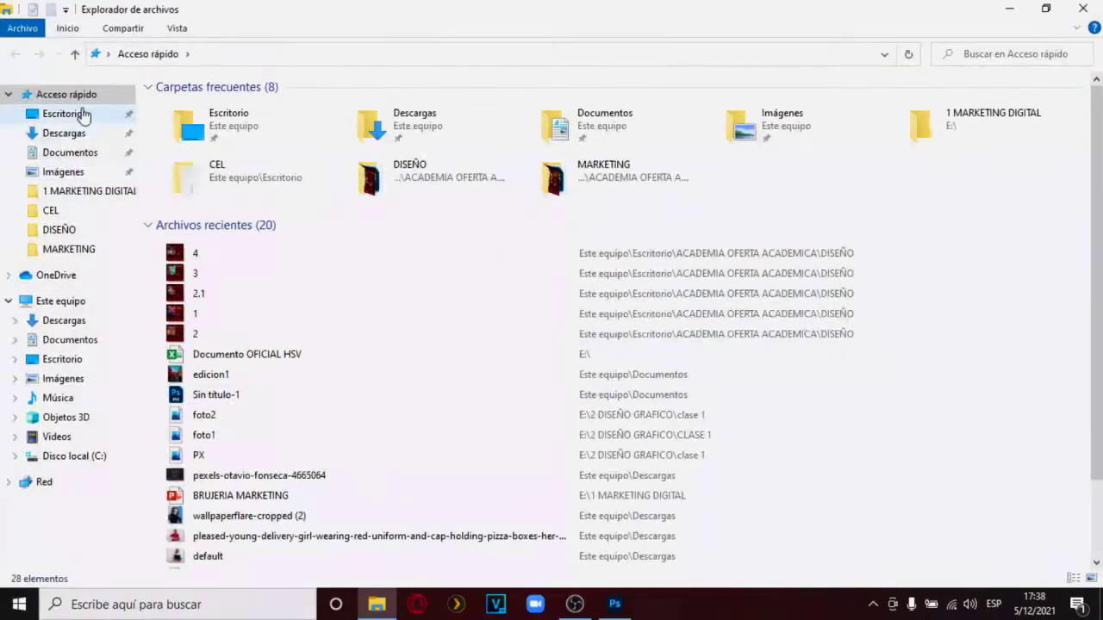
{"action": "left_click", "coordinate": [84, 116]}
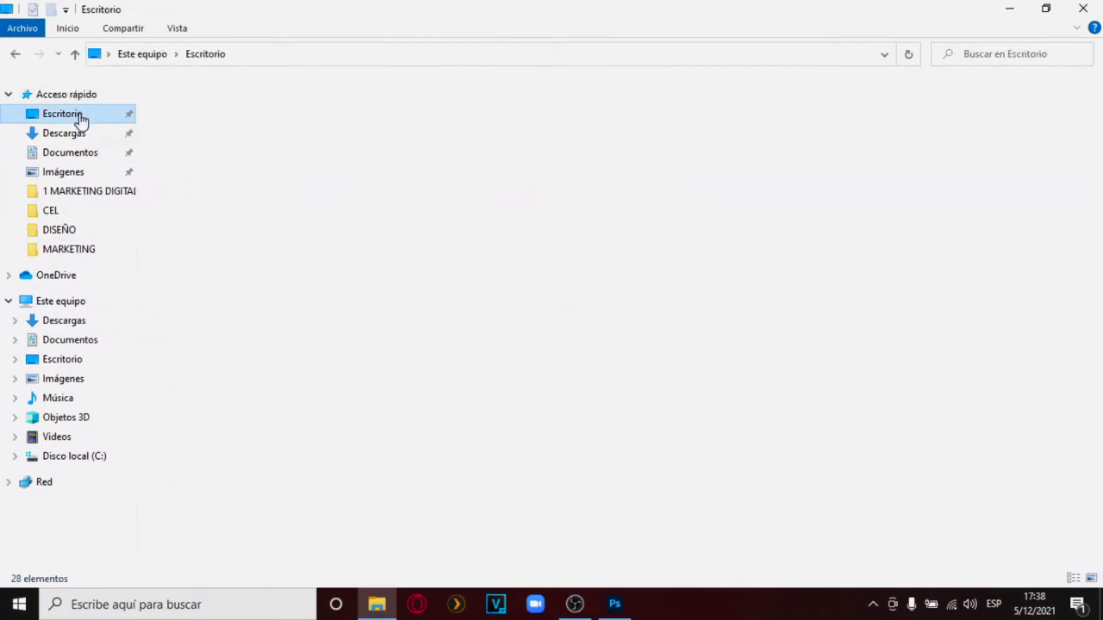
{"action": "left_click", "coordinate": [429, 131]}
{"action": "double_click", "coordinate": [429, 131]}
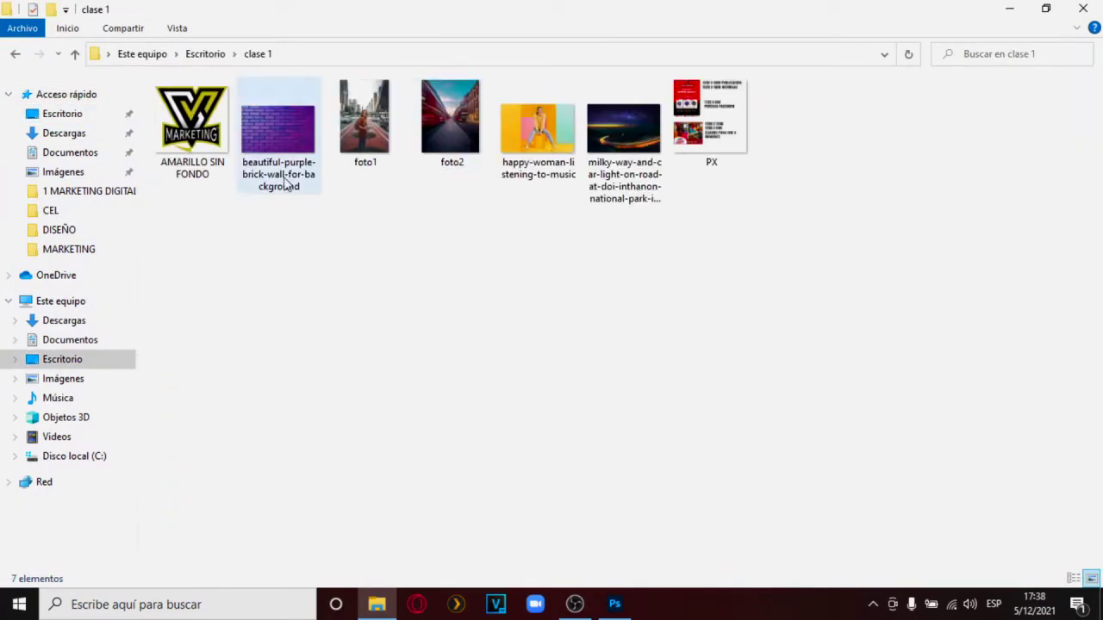
{"action": "left_click", "coordinate": [179, 29]}
{"action": "left_click", "coordinate": [231, 52]}
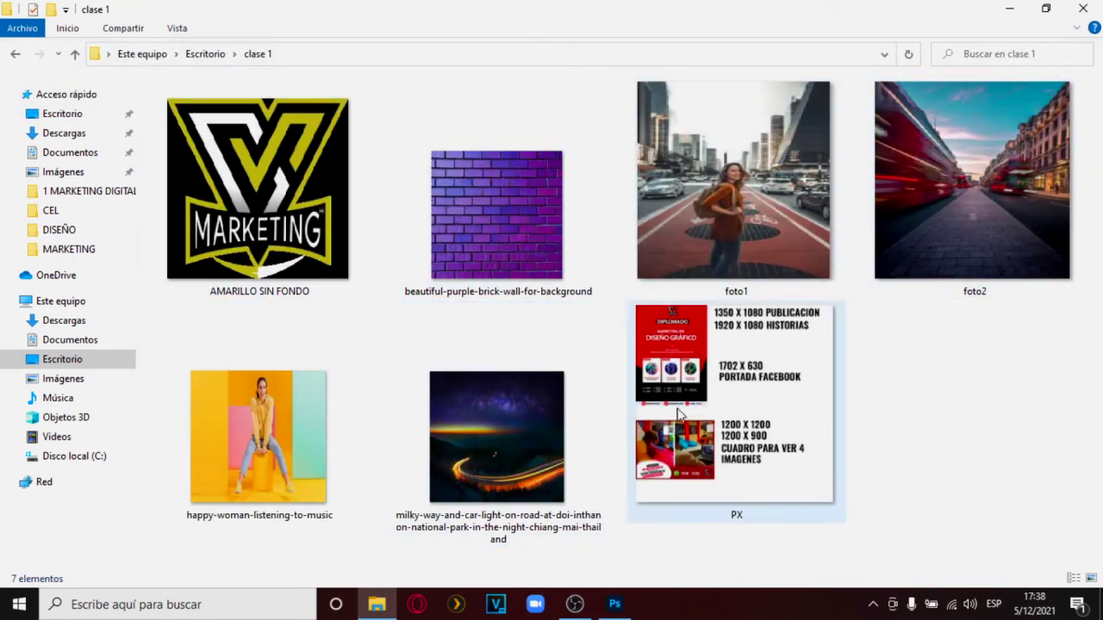
Open the PX image in Fotos and enlarge it to examine the recommended publication and story sizes
{"action": "double_click", "coordinate": [666, 376]}
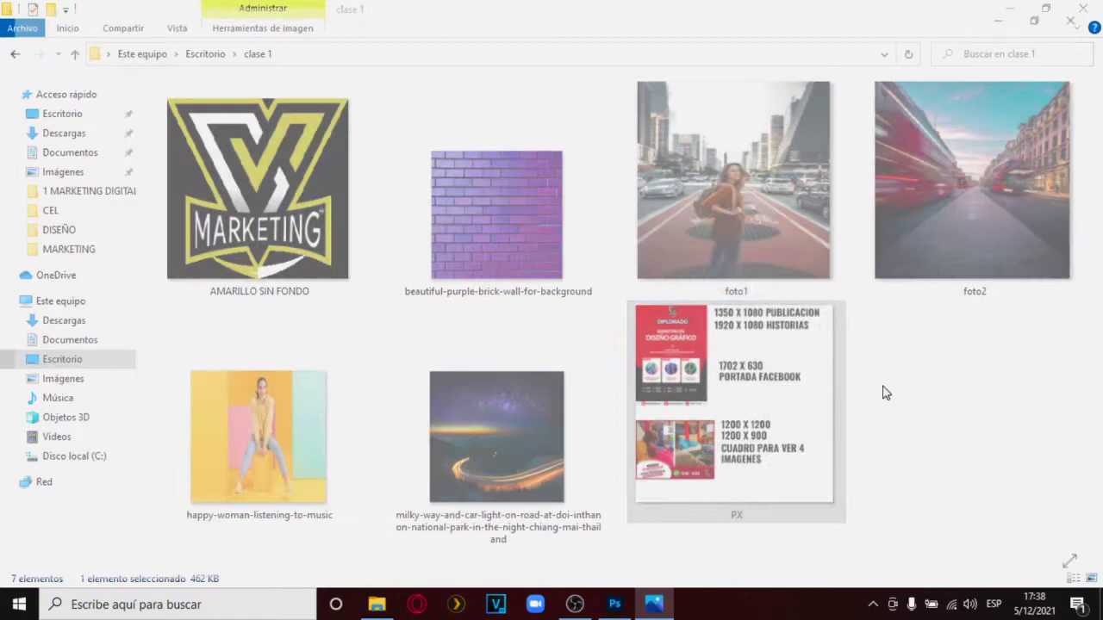
{"action": "left_click", "coordinate": [452, 44]}
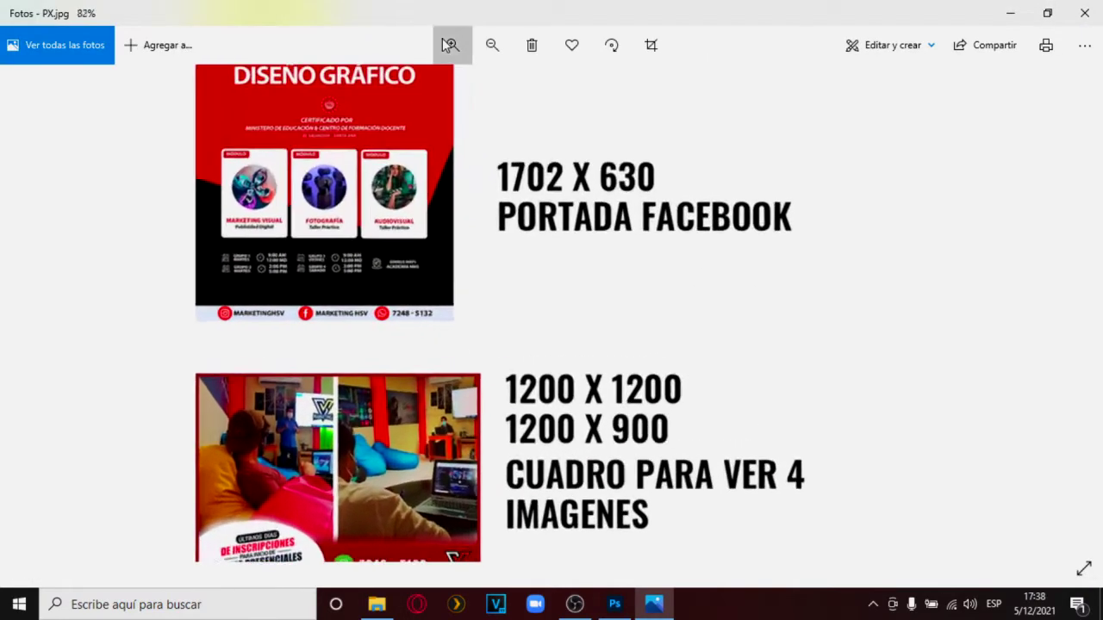
{"action": "left_click", "coordinate": [451, 44]}
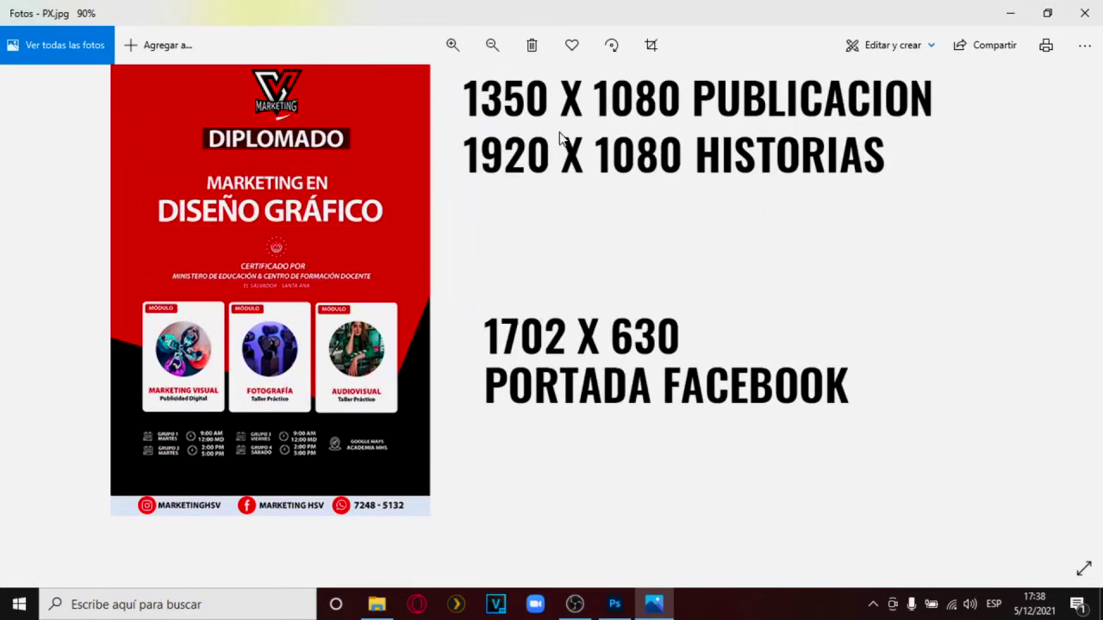
{"action": "left_click", "coordinate": [451, 44]}
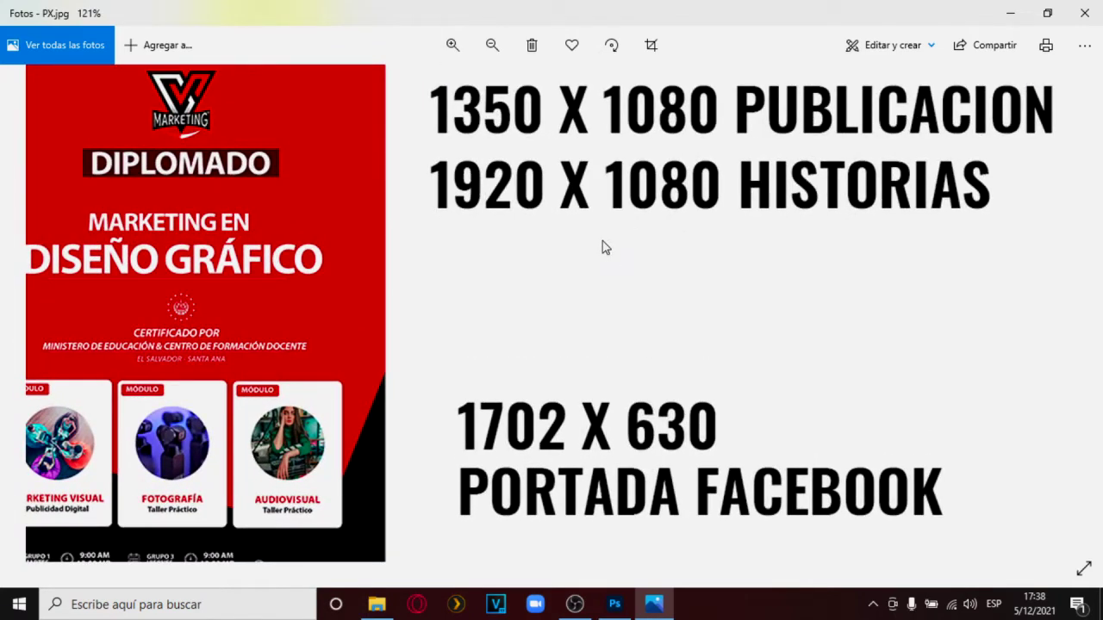
{"action": "left_click_drag", "start_coordinate": [311, 274], "coordinate": [439, 255]}
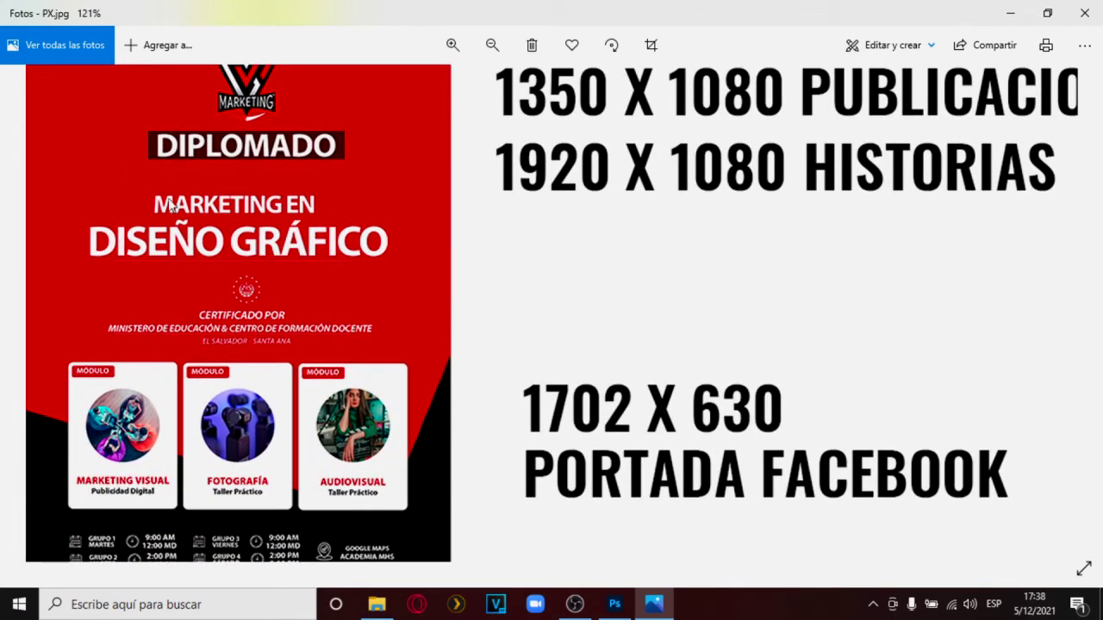
{"action": "left_click_drag", "start_coordinate": [660, 163], "coordinate": [544, 256]}
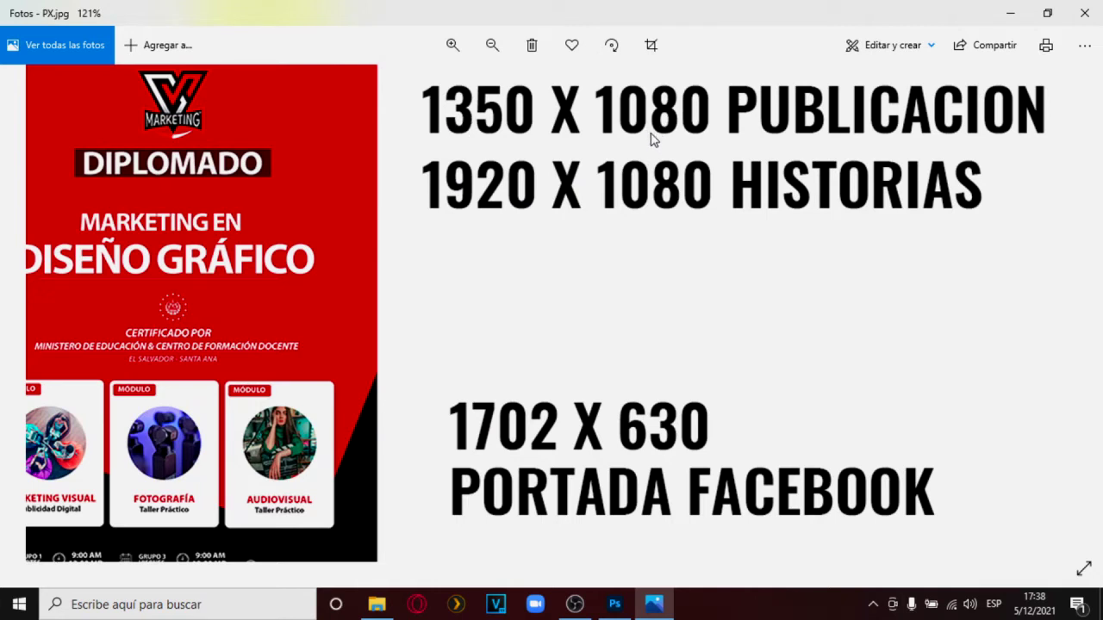
Switch to Photoshop and compare the new document's width and height with the publication size in the PX image
{"action": "left_click", "coordinate": [627, 604]}
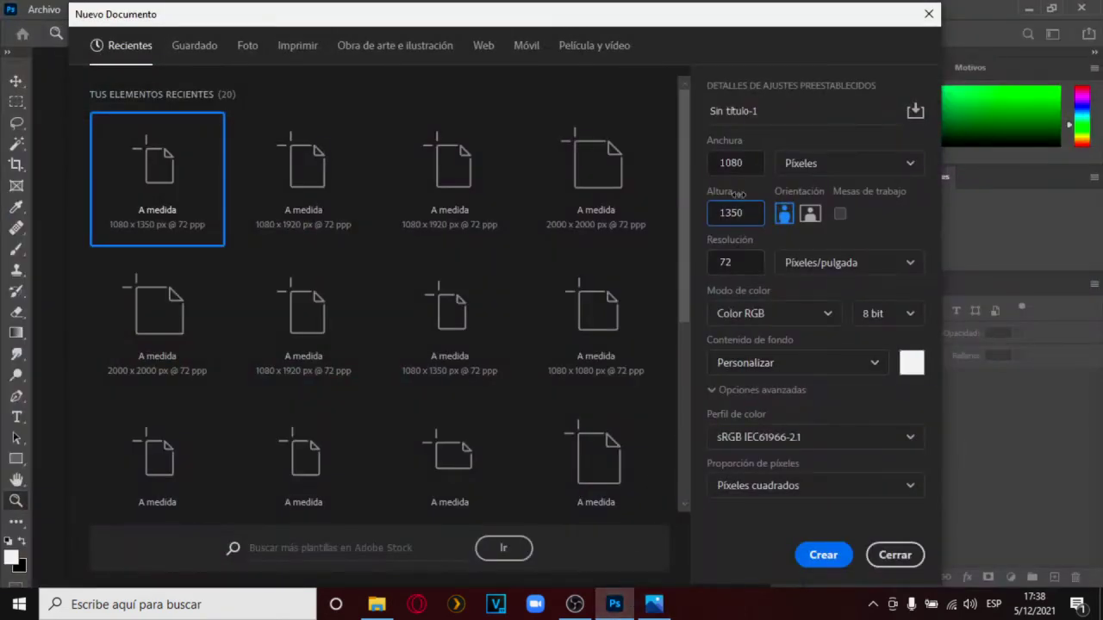
{"action": "left_click", "coordinate": [736, 157]}
{"action": "left_click", "coordinate": [730, 162]}
{"action": "key", "text": "Tab"}
{"action": "left_click", "coordinate": [745, 213]}
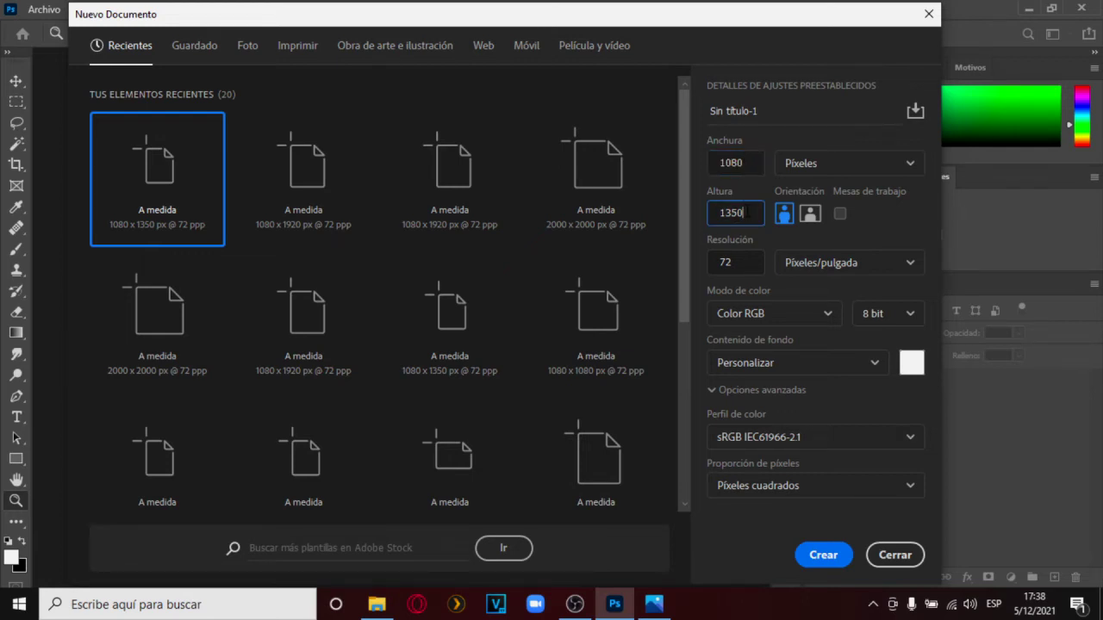
Switch back to the PX image in Fotos and review its publication and story dimensions
{"action": "left_click", "coordinate": [654, 603]}
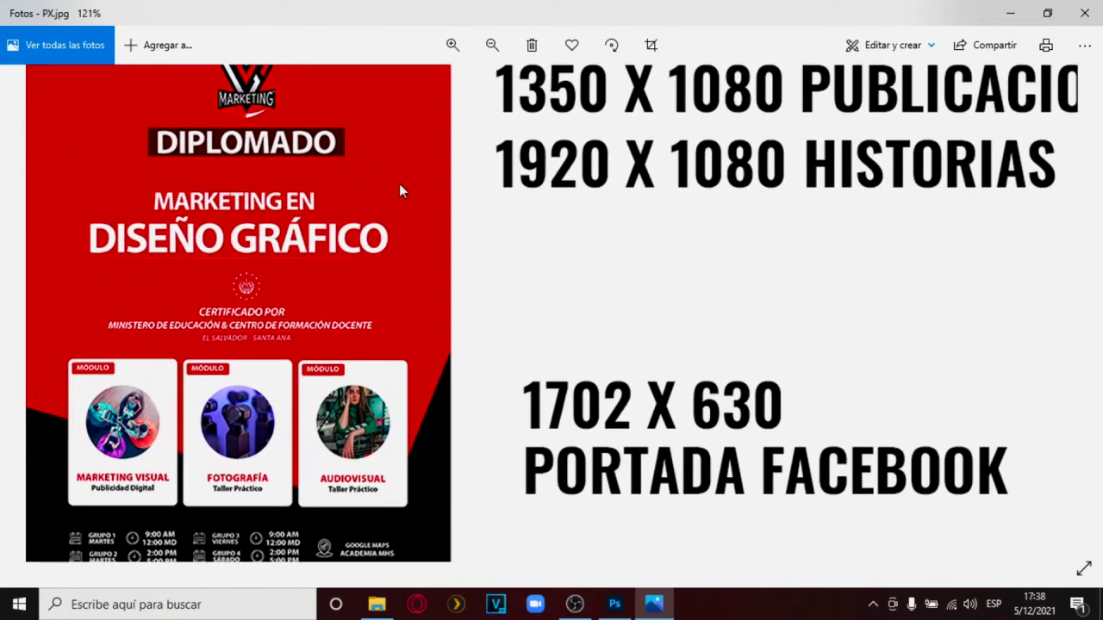
{"action": "scroll", "coordinate": [369, 204], "scroll_direction": "down", "scroll_amount": 2}
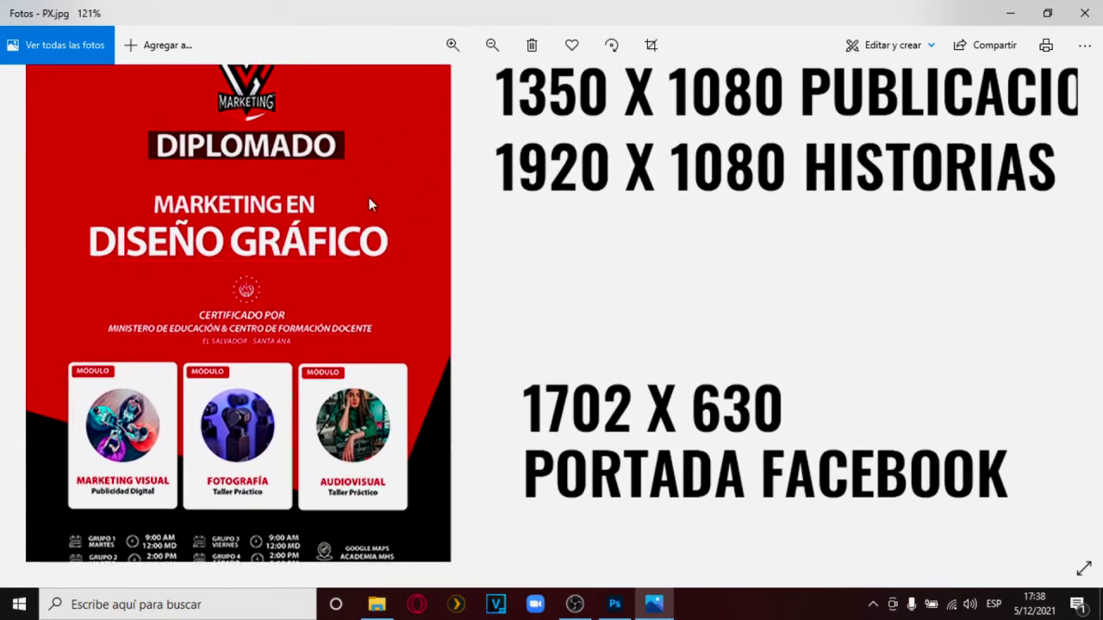
{"action": "scroll", "coordinate": [425, 320], "scroll_direction": "up", "scroll_amount": 3}
{"action": "scroll", "coordinate": [341, 334], "scroll_direction": "right", "scroll_amount": 2}
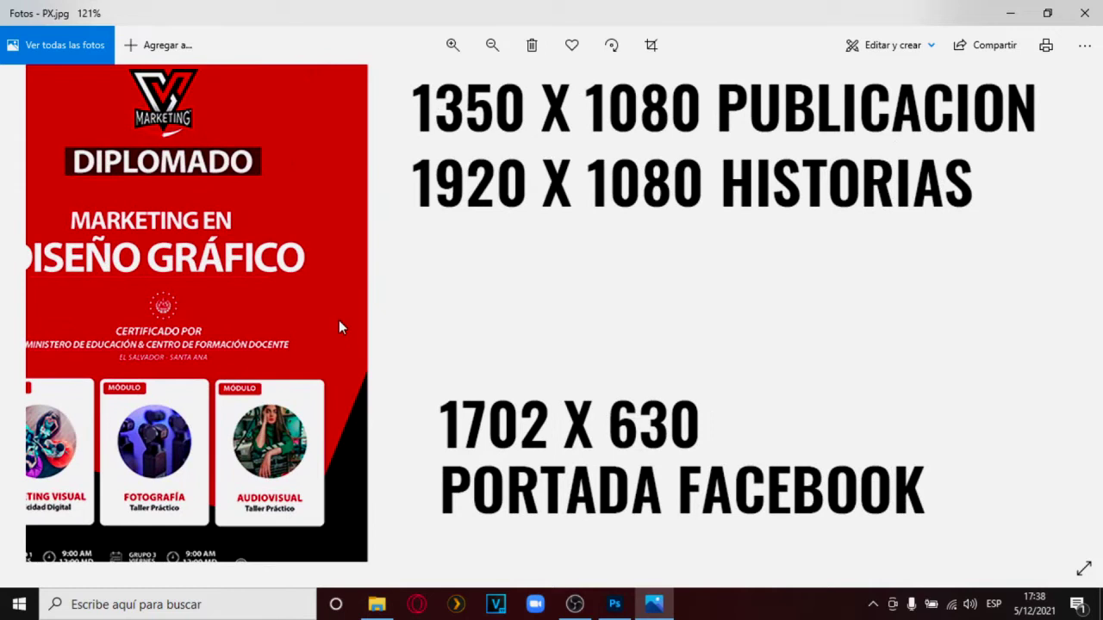
{"action": "left_click_drag", "start_coordinate": [624, 170], "coordinate": [567, 175]}
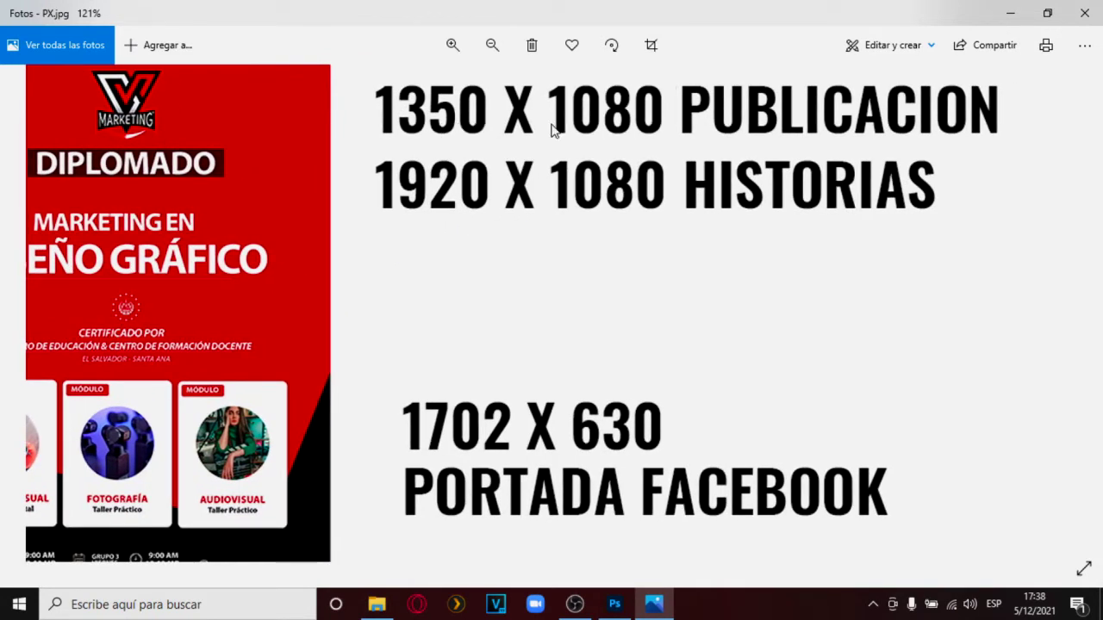
Check the new document's size in Photoshop, and examine the Facebook cover and four-image dimensions in the PX image
{"action": "left_click", "coordinate": [614, 604]}
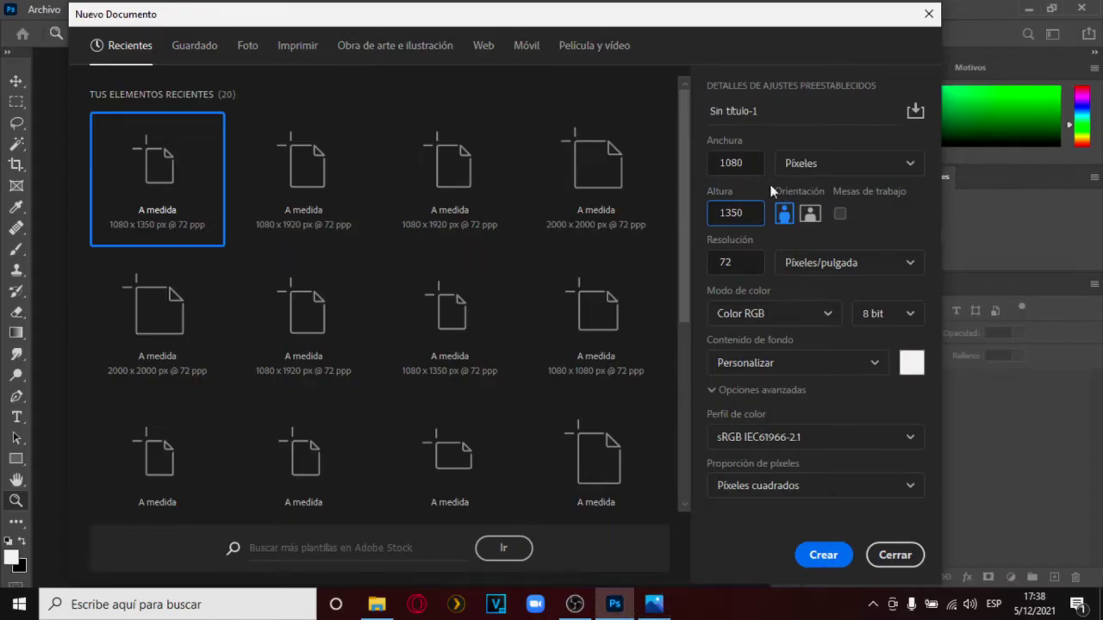
{"action": "left_click", "coordinate": [654, 604]}
{"action": "scroll", "coordinate": [622, 313], "scroll_direction": "down", "scroll_amount": 5}
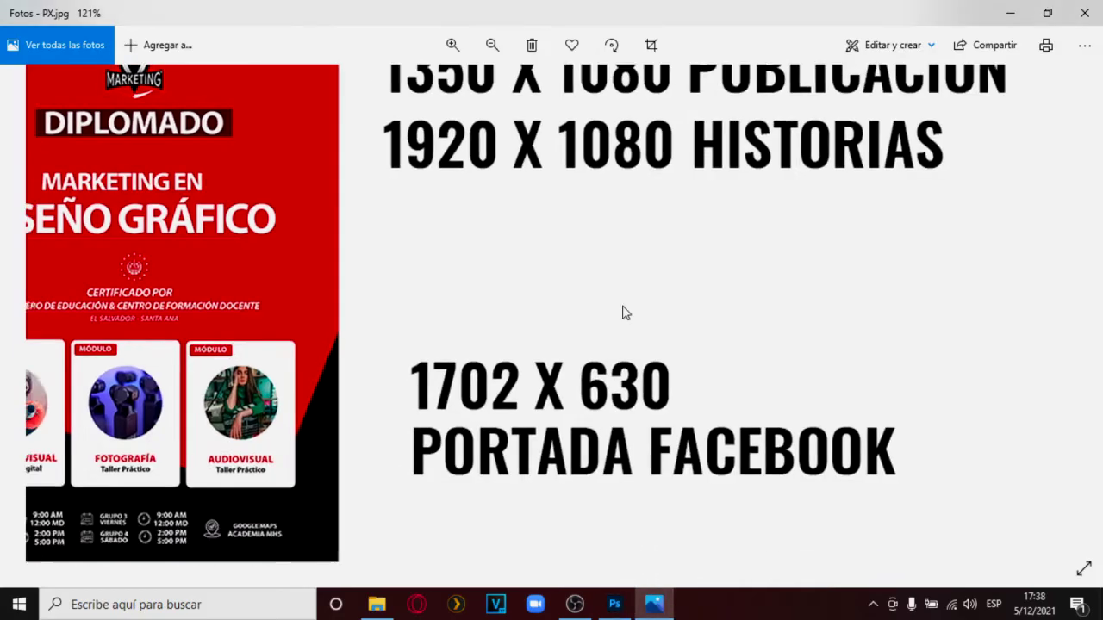
{"action": "scroll", "coordinate": [536, 334], "scroll_direction": "down", "scroll_amount": 3}
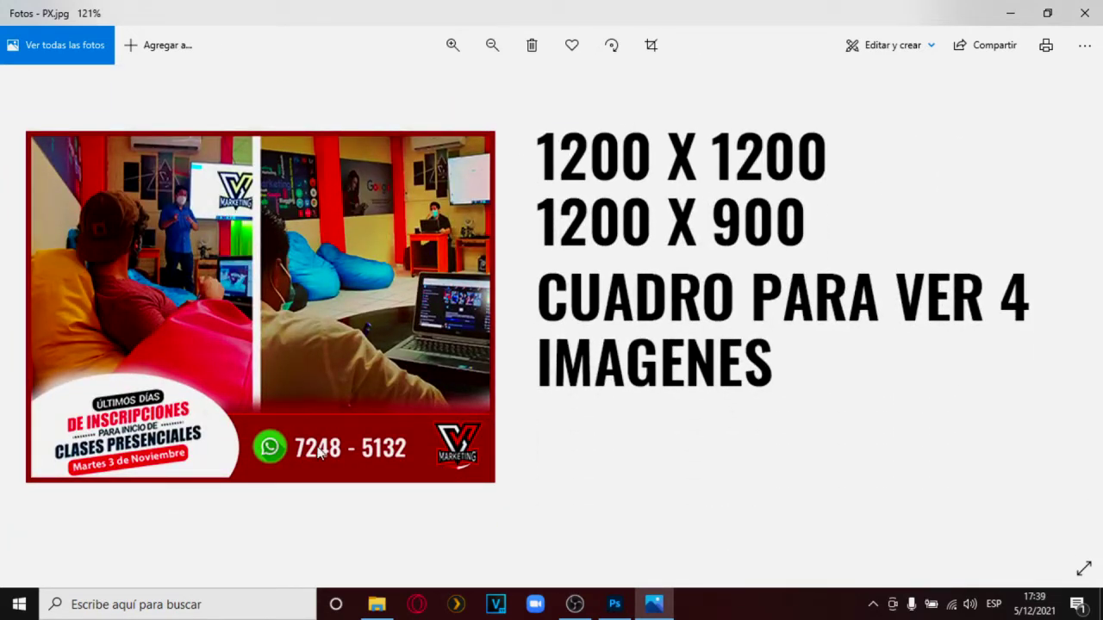
Switch to Photoshop and try entering a different height for the new document
{"action": "left_click", "coordinate": [614, 604]}
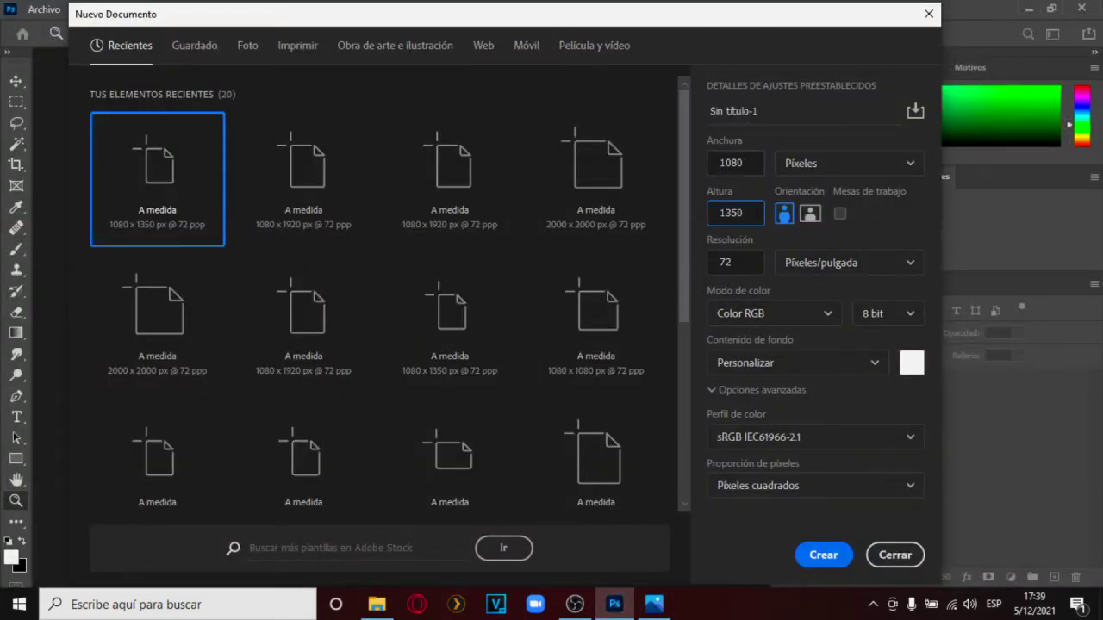
{"action": "left_click", "coordinate": [724, 217]}
{"action": "type", "text": "10"}
{"action": "left_click_drag", "start_coordinate": [745, 212], "coordinate": [718, 213]}
{"action": "type", "text": "1"}
Cancel the new document and minimize the File Explorer, Photoshop and Fotos windows to reach the desktop
{"action": "left_click", "coordinate": [376, 604]}
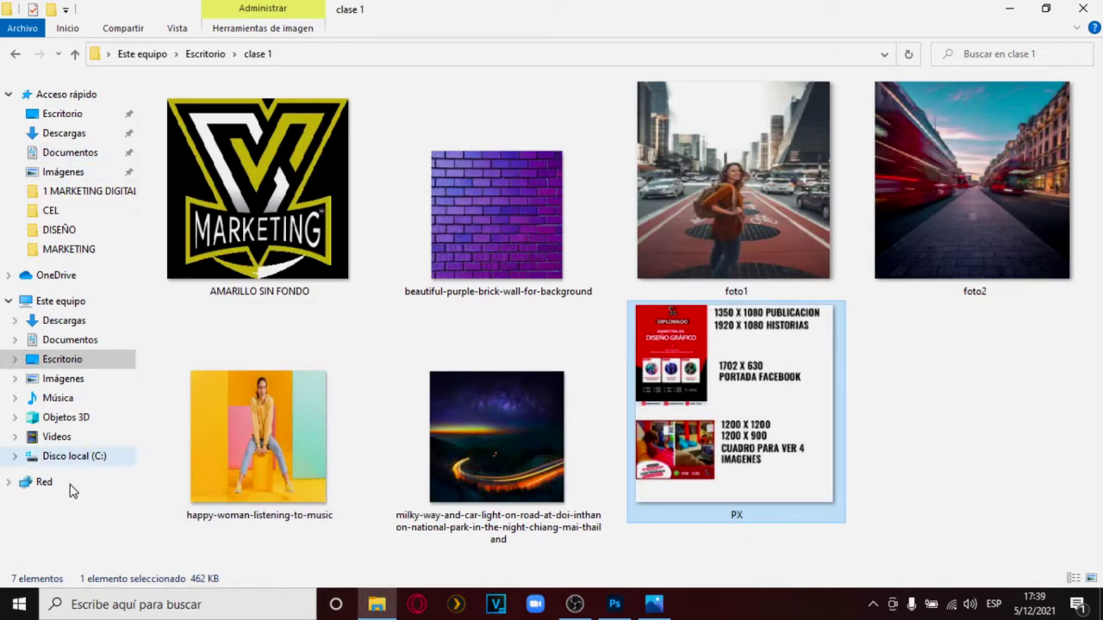
{"action": "left_click", "coordinate": [999, 8]}
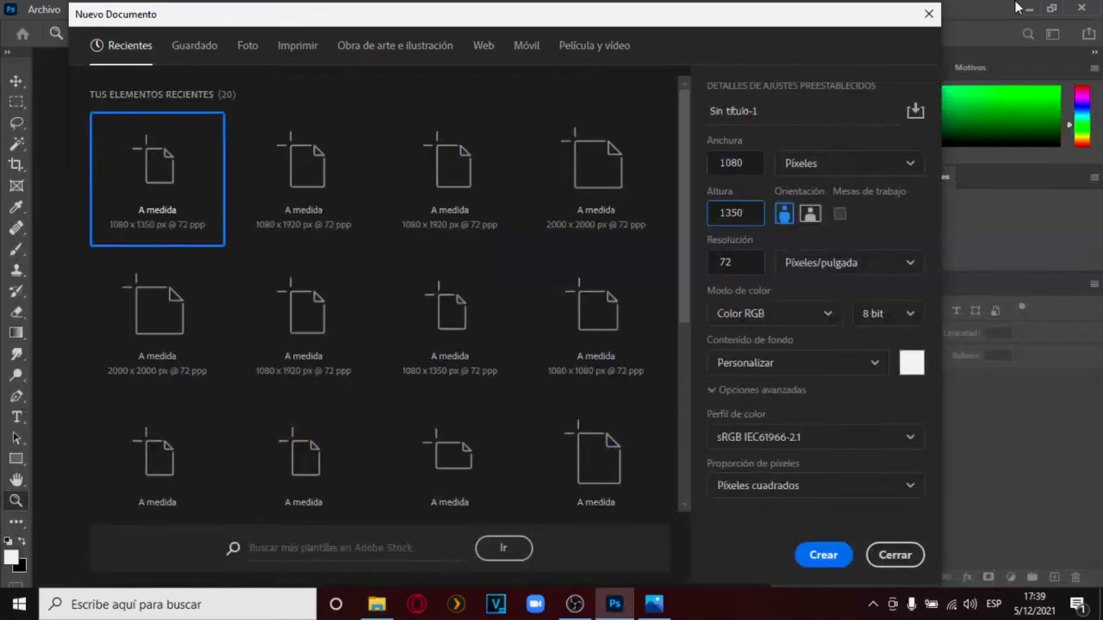
{"action": "left_click", "coordinate": [930, 11]}
{"action": "left_click", "coordinate": [1027, 10]}
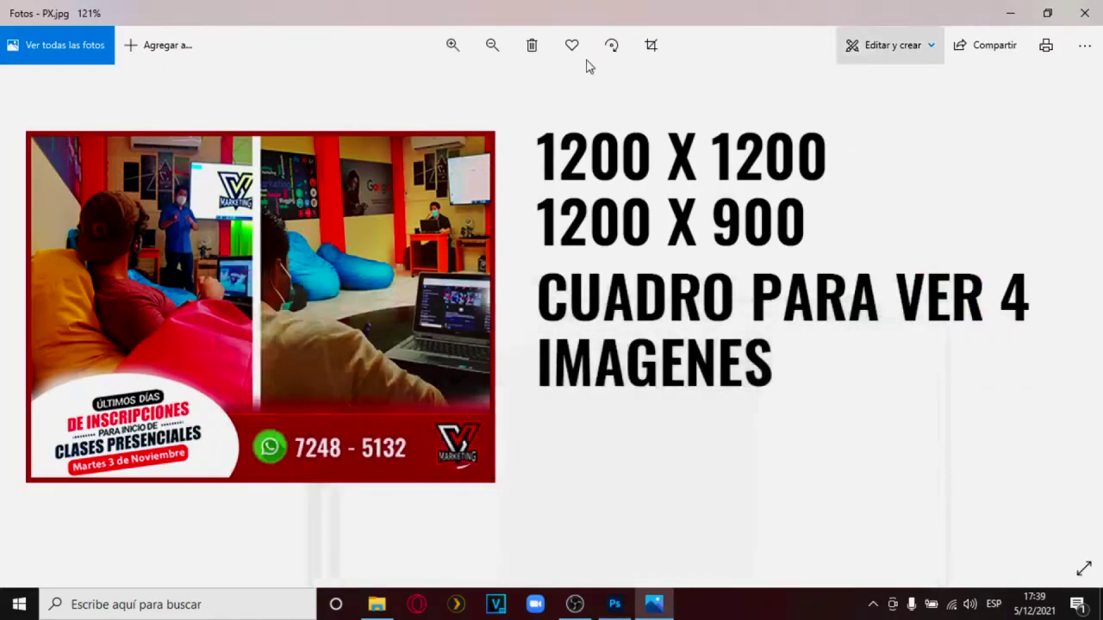
{"action": "left_click", "coordinate": [1009, 7]}
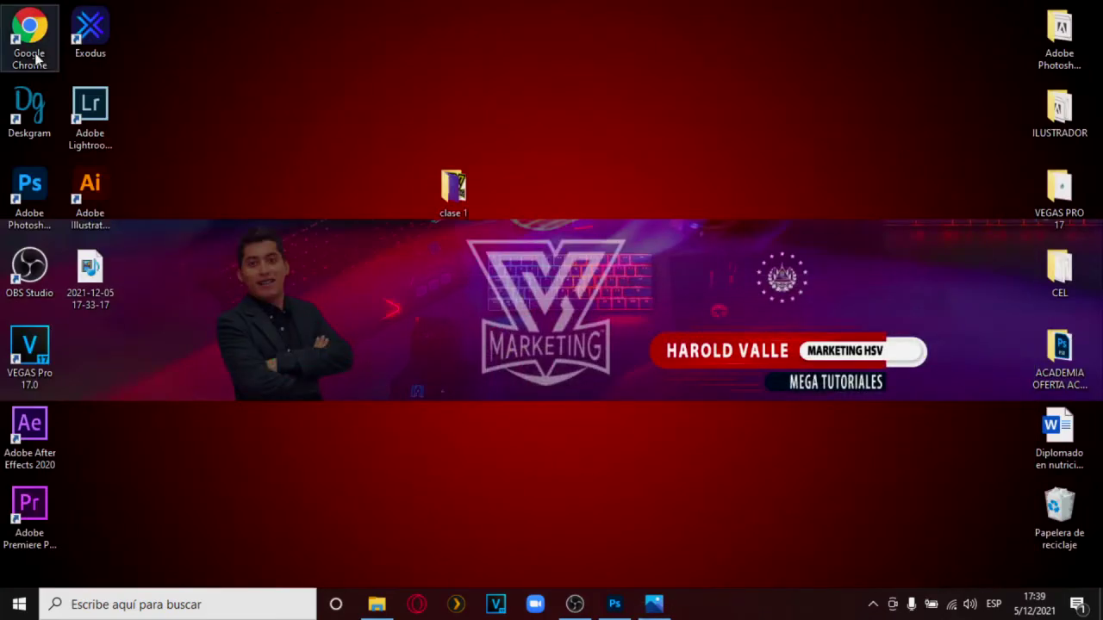
Open Google Chrome with the profile that has the red and black picture
{"action": "double_click", "coordinate": [42, 60]}
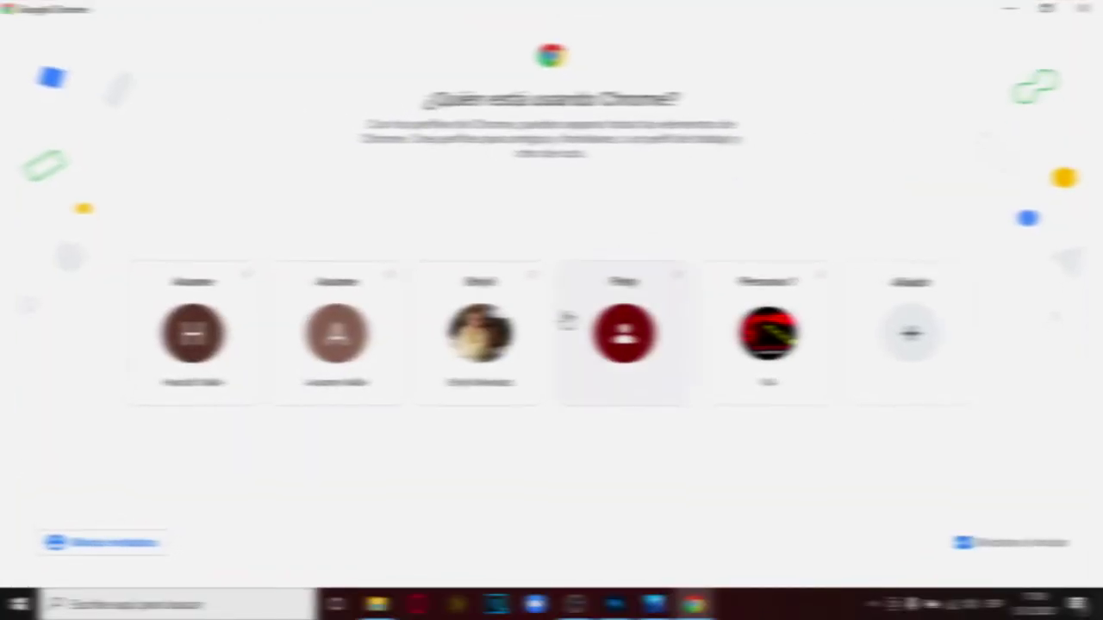
{"action": "left_click", "coordinate": [762, 336]}
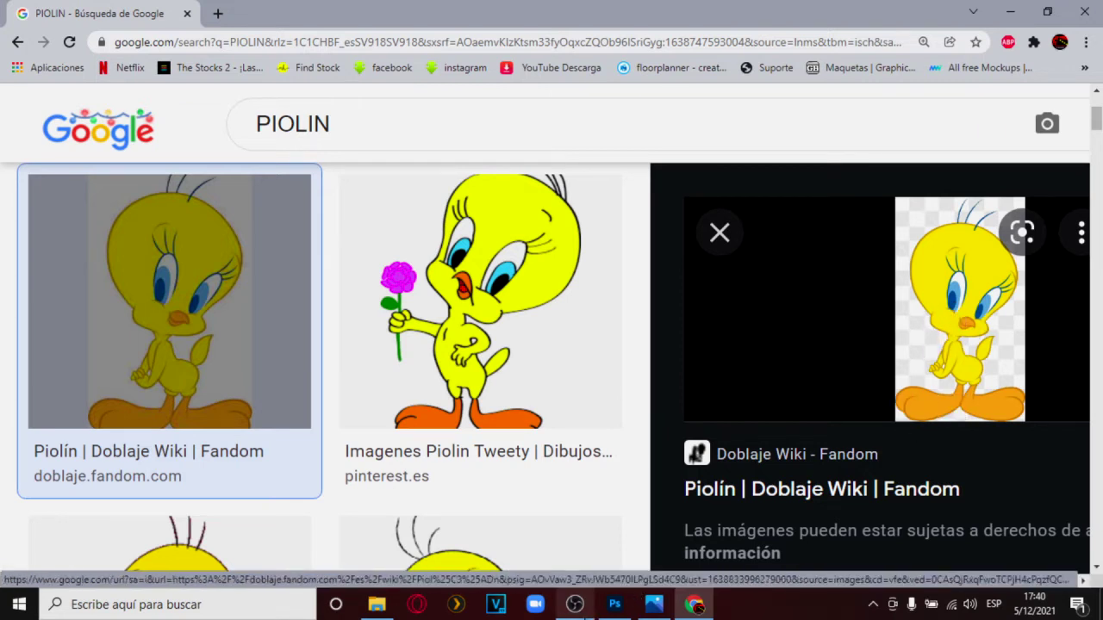
Switch to Photoshop, start another new document, and check its height and width fields
{"action": "left_click", "coordinate": [611, 606]}
{"action": "left_click", "coordinate": [51, 8]}
{"action": "left_click", "coordinate": [51, 24]}
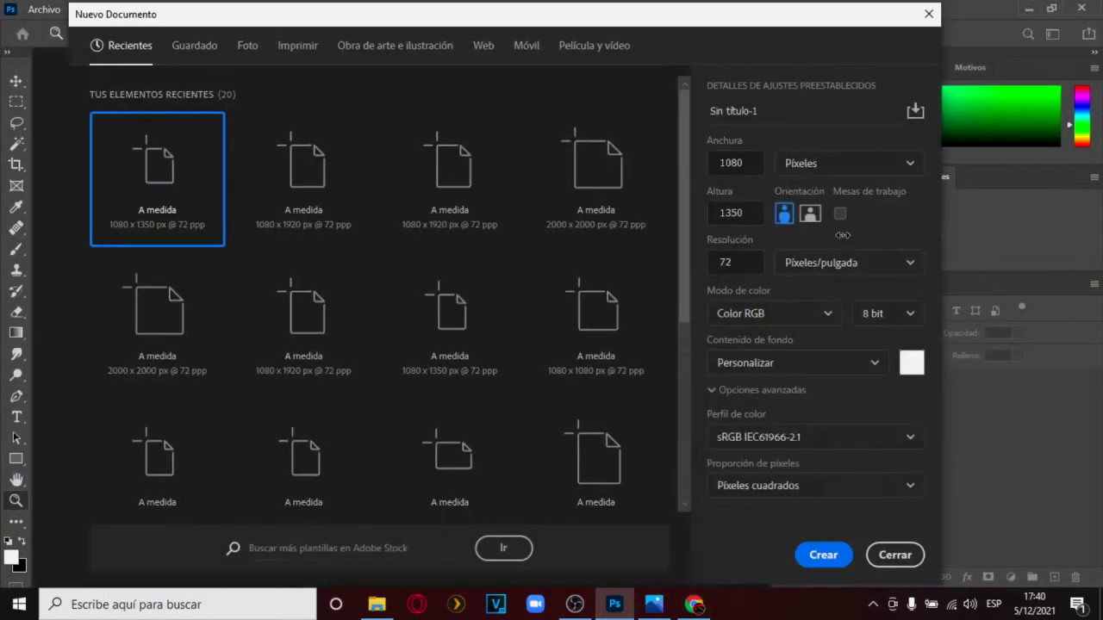
{"action": "left_click", "coordinate": [750, 212]}
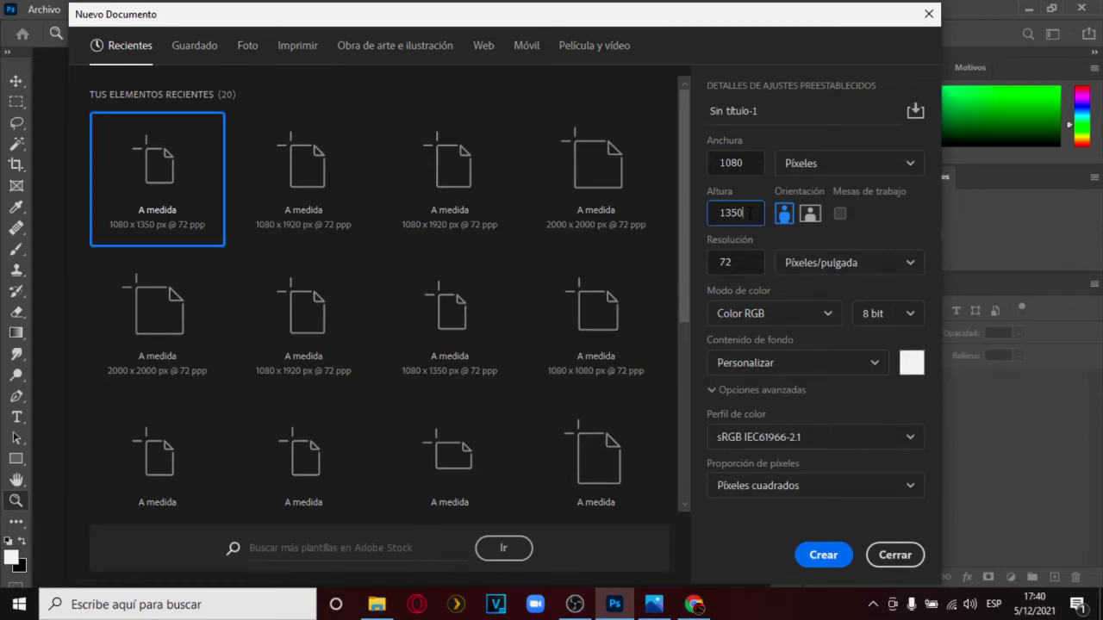
{"action": "left_click", "coordinate": [747, 161]}
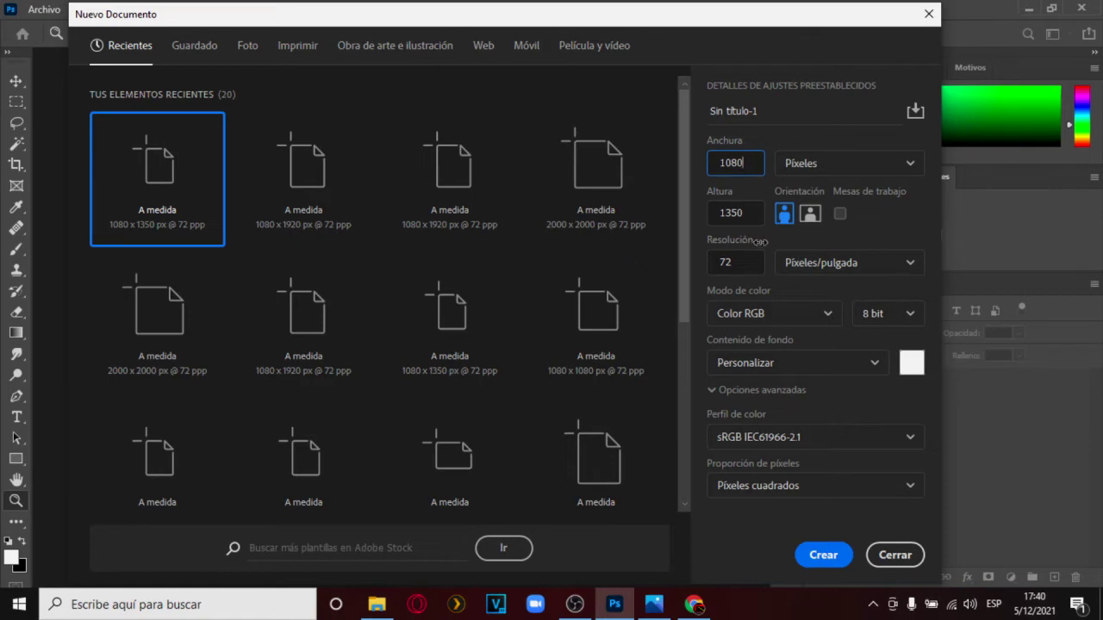
Set the new document's measurement unit to Centímetros and open its width for editing
{"action": "left_click", "coordinate": [791, 166]}
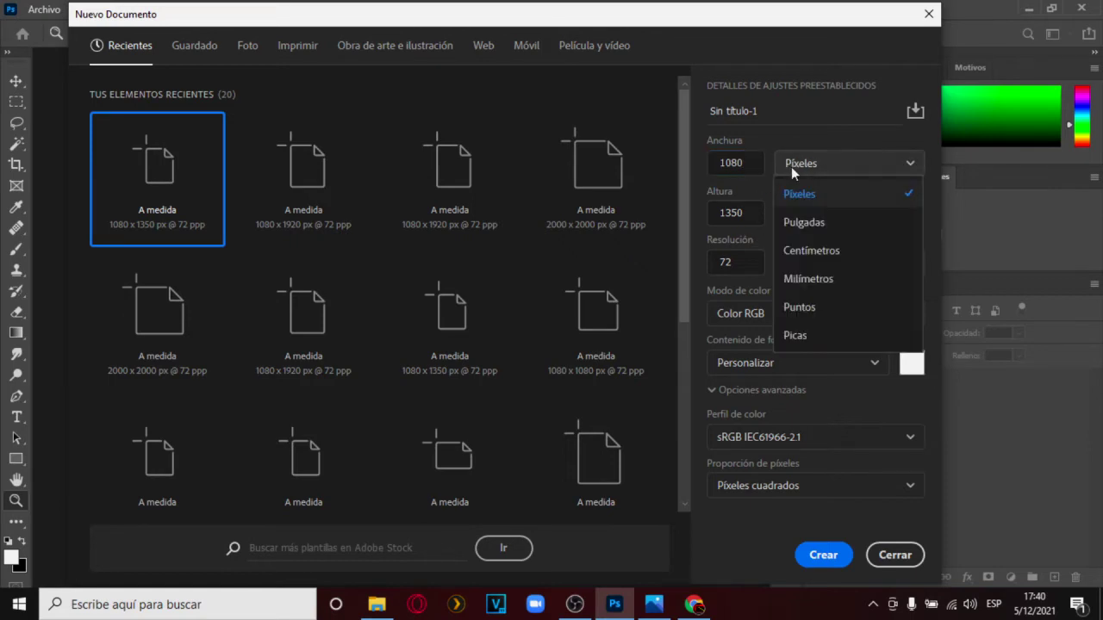
{"action": "left_click", "coordinate": [790, 166]}
{"action": "left_click", "coordinate": [790, 166]}
{"action": "left_click", "coordinate": [791, 166]}
{"action": "left_click", "coordinate": [817, 163]}
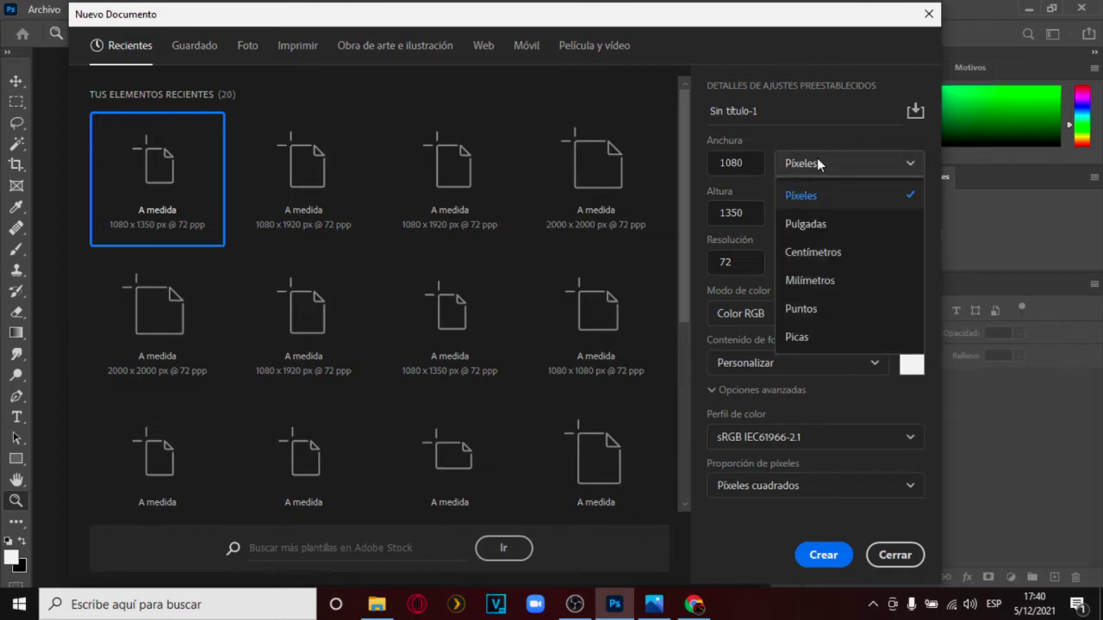
{"action": "left_click", "coordinate": [810, 265]}
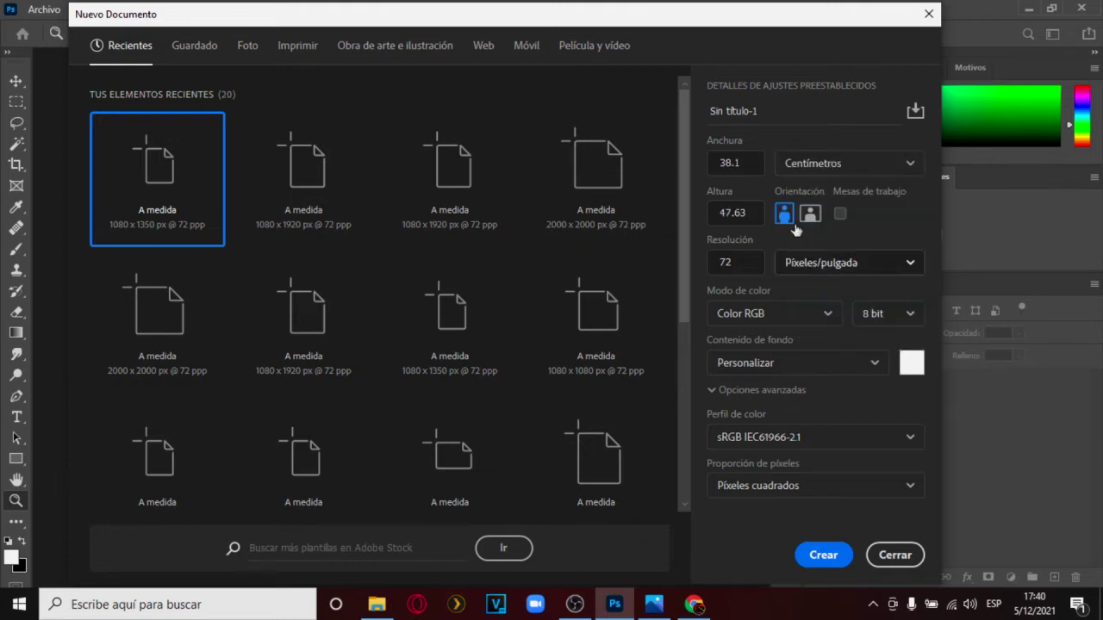
{"action": "left_click", "coordinate": [755, 166]}
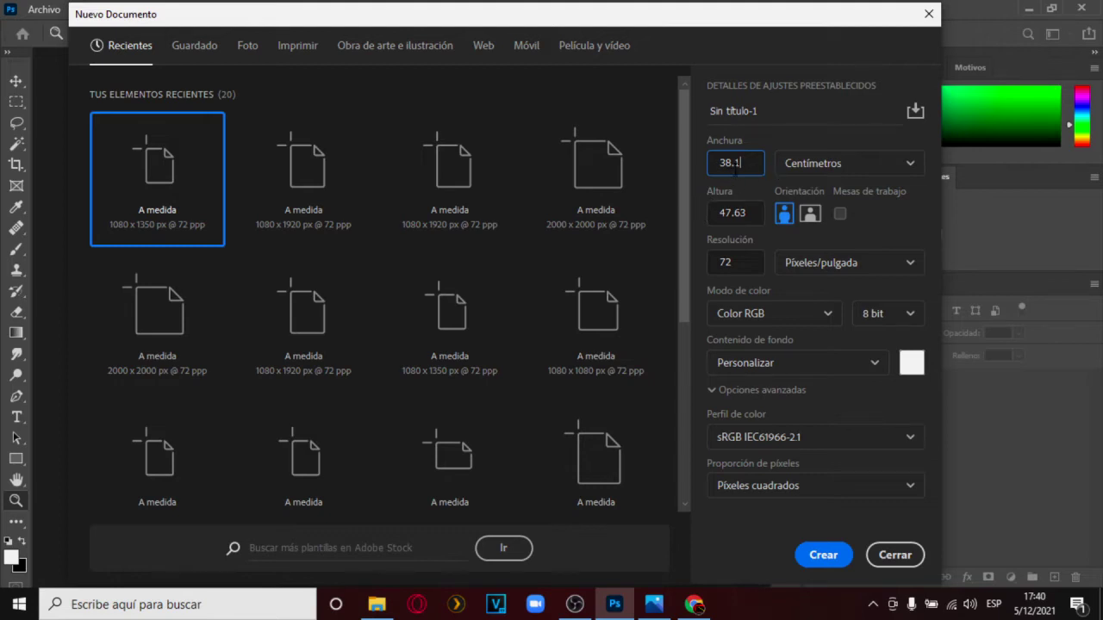
Set the new document's width and height to 100 Centímetros and switch the measurement unit to Píxeles
{"action": "double_click", "coordinate": [738, 162]}
{"action": "type", "text": "100"}
{"action": "key", "text": "Tab"}
{"action": "type", "text": "100"}
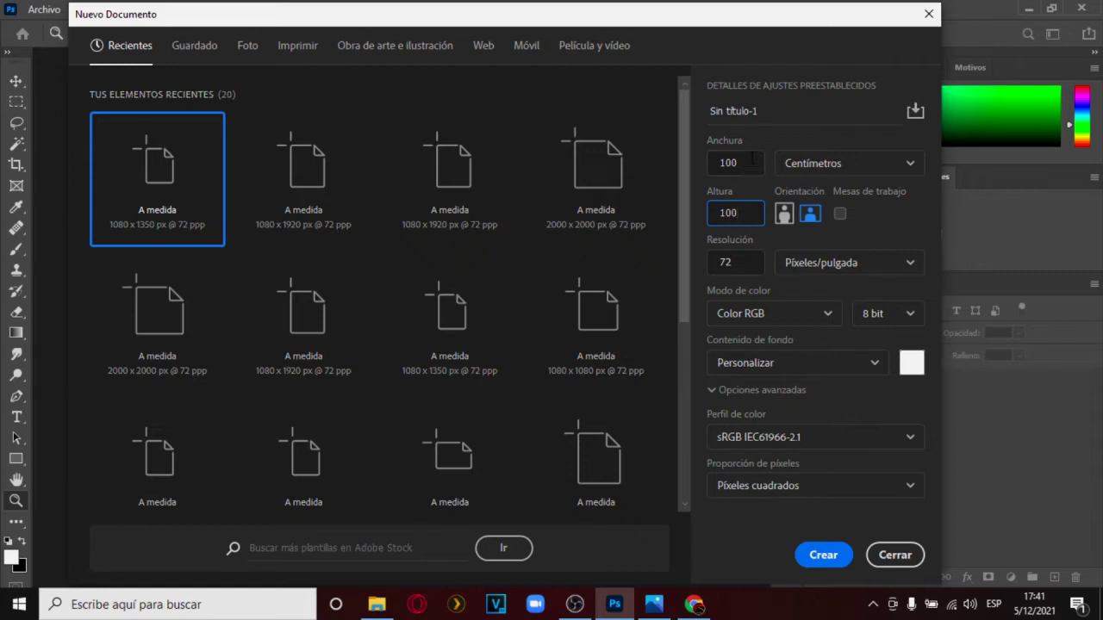
{"action": "left_click", "coordinate": [834, 164]}
{"action": "left_click", "coordinate": [831, 192]}
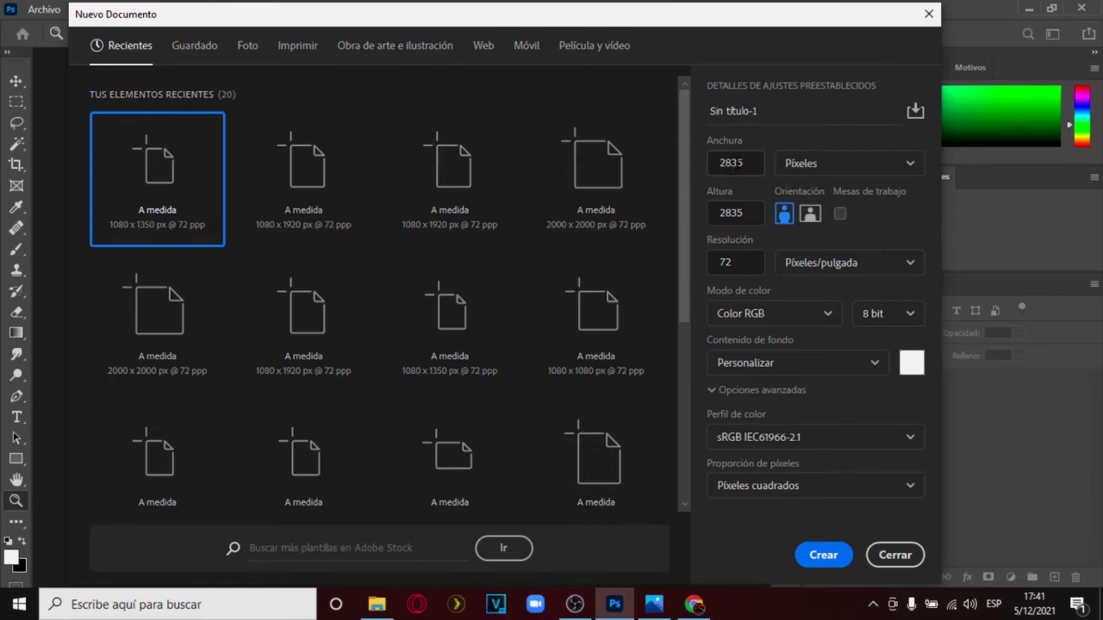
Examine the document's width in pixels, look at the PIOLIN image results in Chrome, and return to Photoshop
{"action": "left_click_drag", "start_coordinate": [720, 162], "coordinate": [747, 162]}
{"action": "left_click", "coordinate": [746, 162]}
{"action": "left_click", "coordinate": [693, 605]}
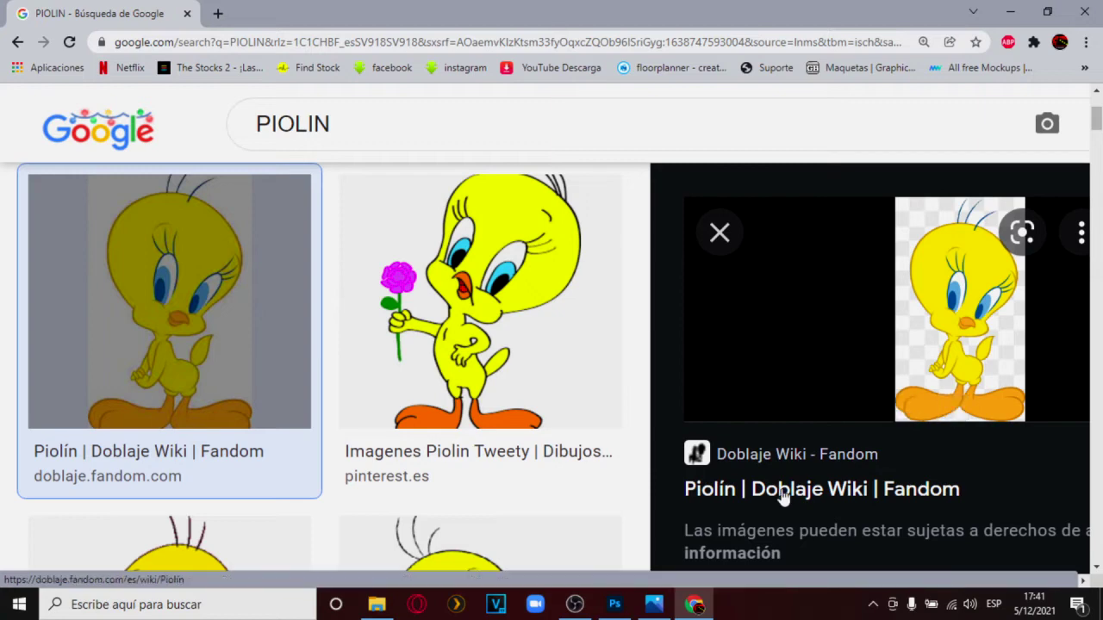
{"action": "left_click", "coordinate": [631, 605]}
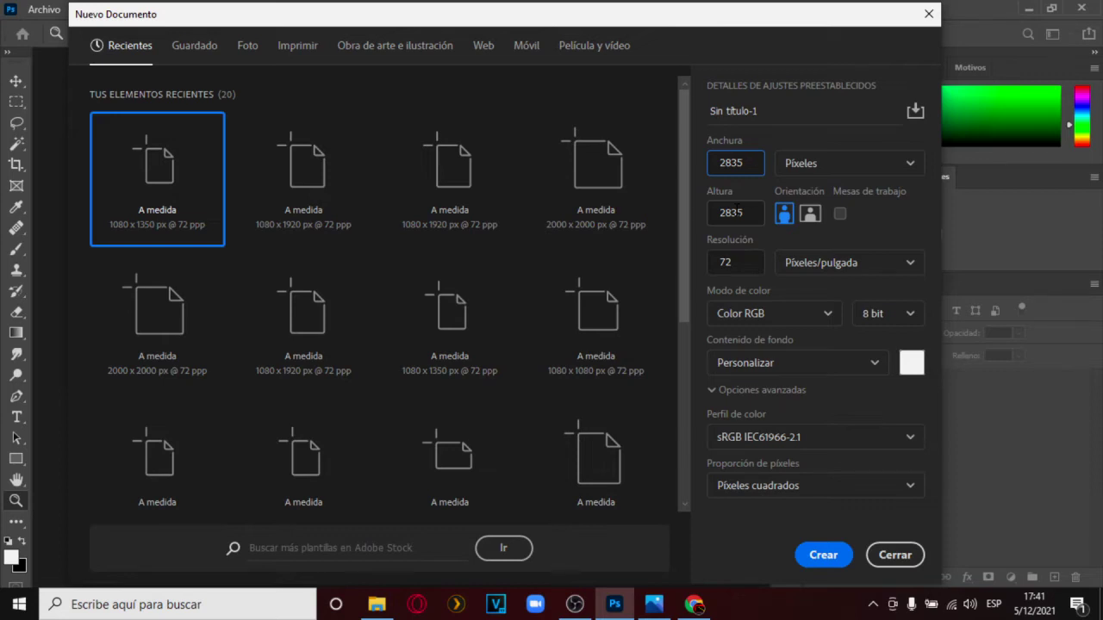
{"action": "left_click", "coordinate": [793, 166]}
{"action": "left_click", "coordinate": [840, 169]}
{"action": "key", "text": "BackSpace"}
{"action": "type", "text": "3"}
{"action": "left_click", "coordinate": [828, 170]}
{"action": "left_click", "coordinate": [769, 162]}
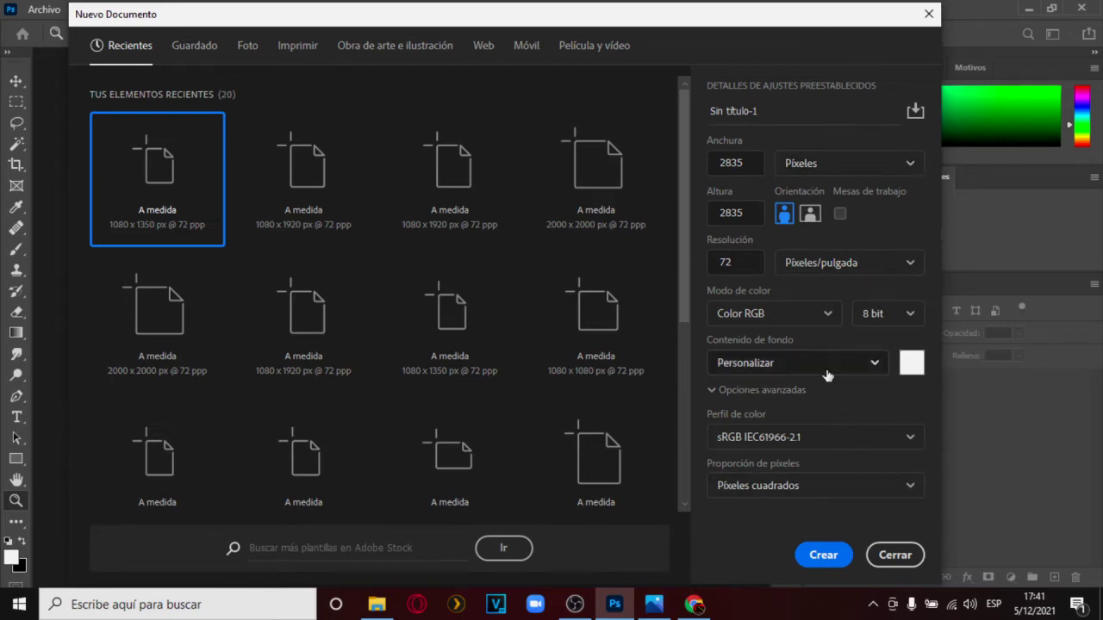
Set the new document's width to 1080 and its height to 1350 pixels
{"action": "left_click", "coordinate": [753, 160]}
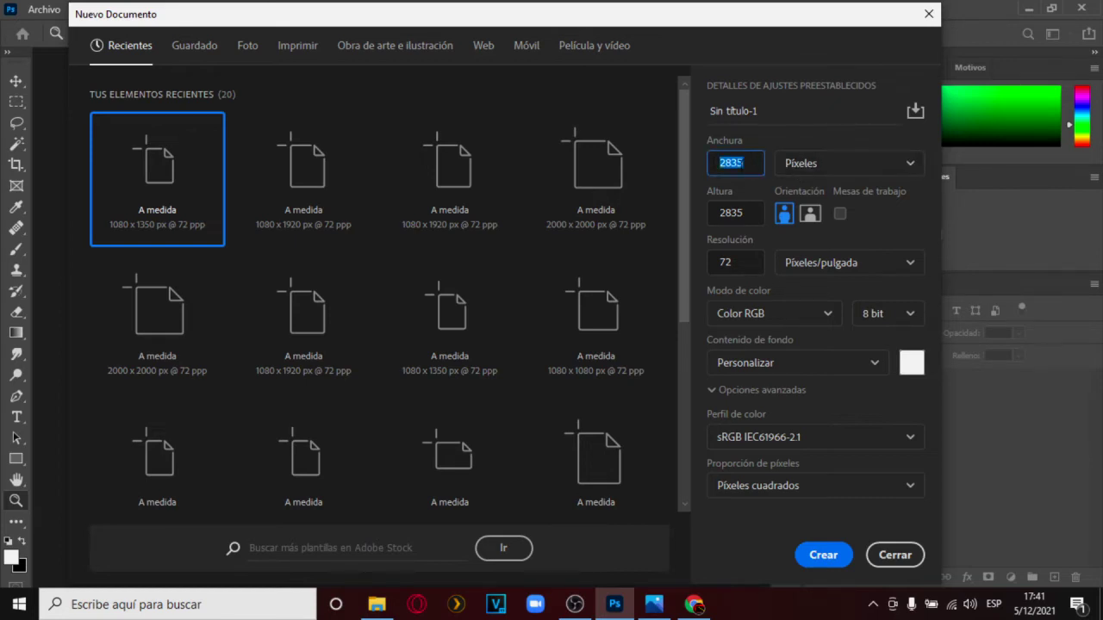
{"action": "type", "text": "1080"}
{"action": "key", "text": "Tab"}
{"action": "type", "text": "1350"}
{"action": "key", "text": "Tab"}
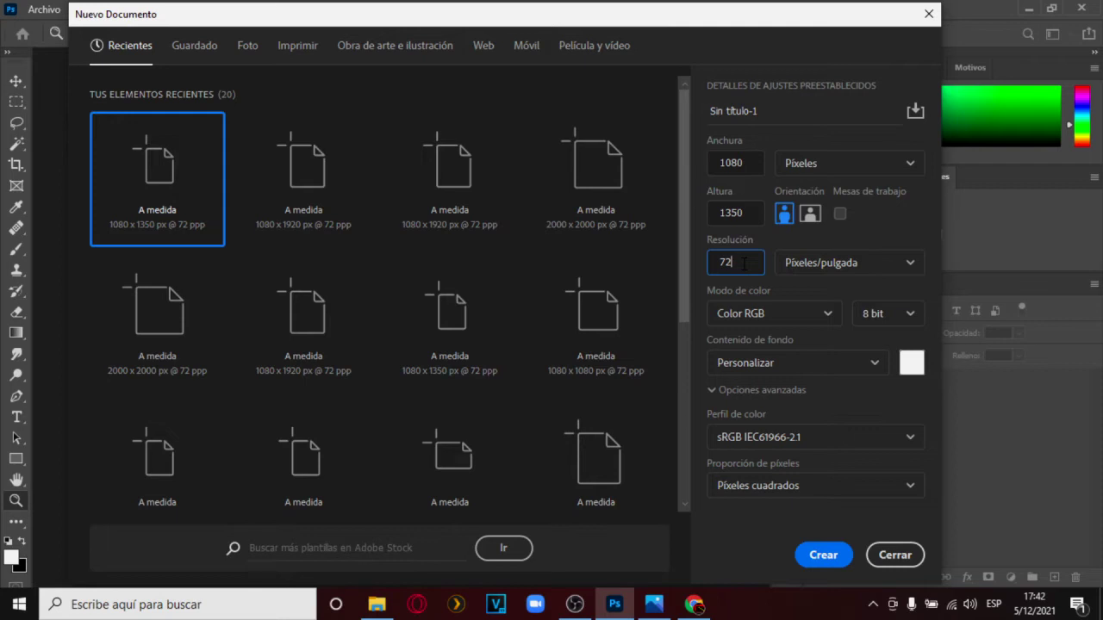
Review the available colour modes for the new document and keep Color RGB
{"action": "left_click", "coordinate": [785, 315]}
{"action": "left_click", "coordinate": [831, 318]}
{"action": "left_click", "coordinate": [834, 321]}
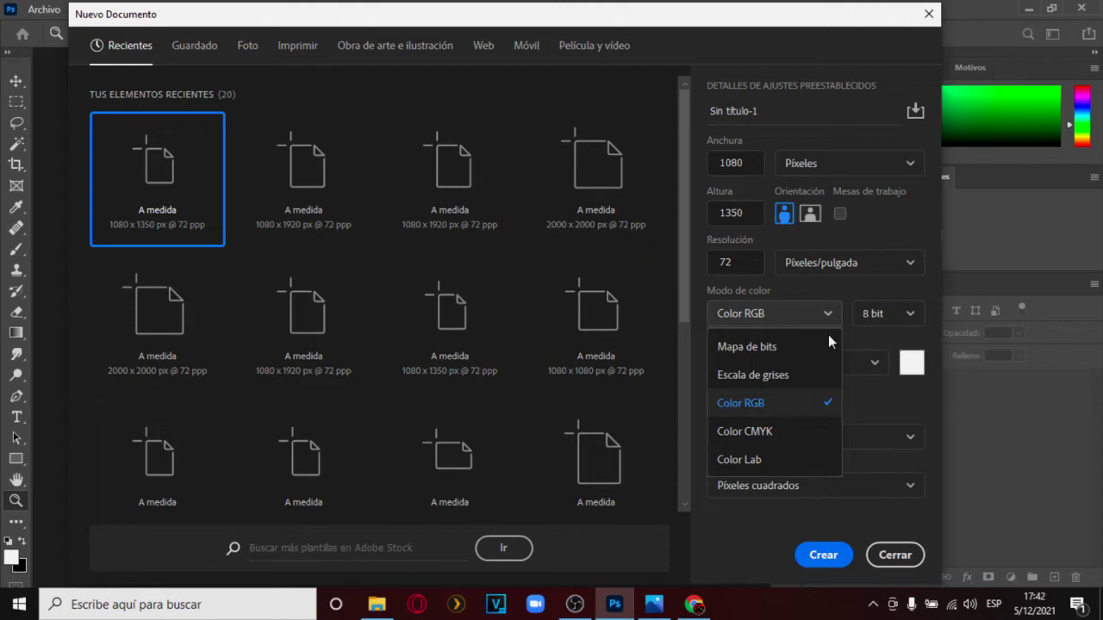
{"action": "left_click", "coordinate": [752, 404]}
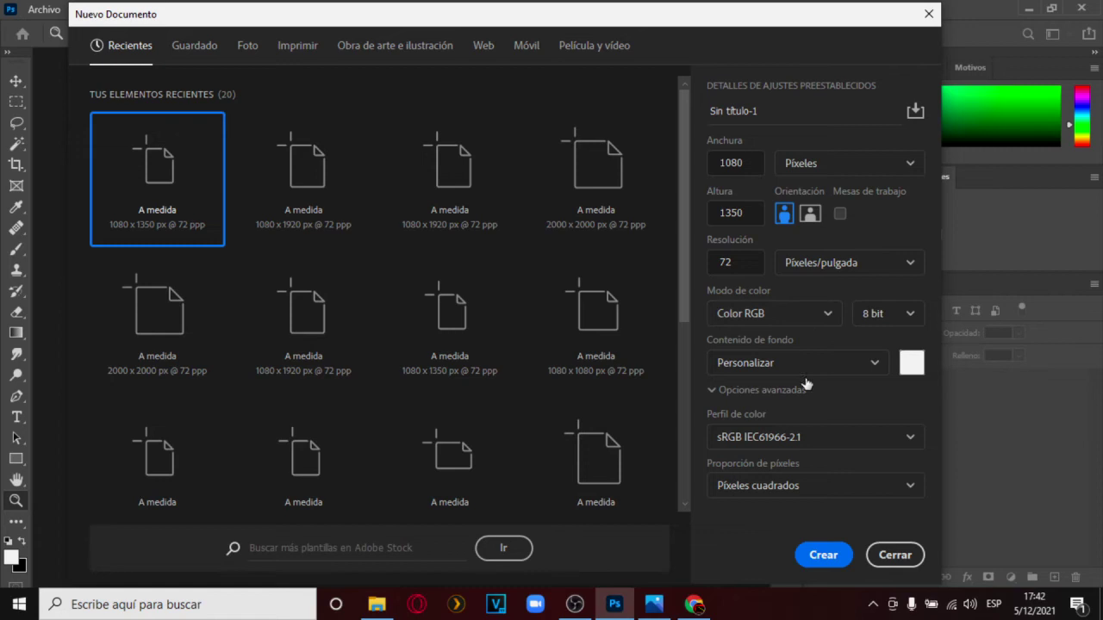
{"action": "left_click", "coordinate": [795, 323]}
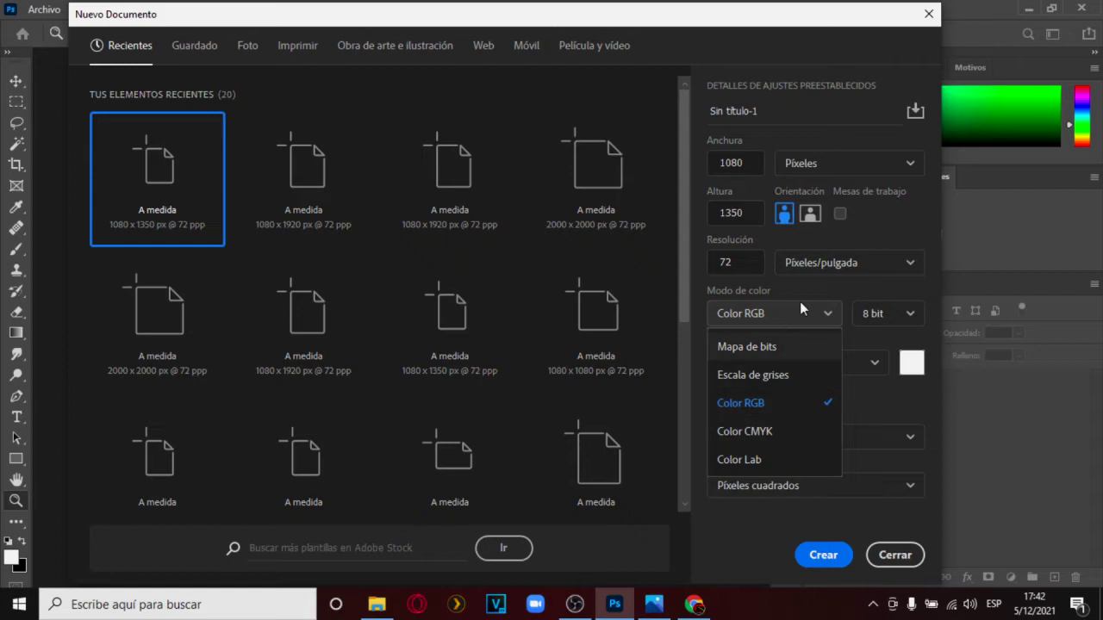
{"action": "left_click", "coordinate": [800, 312]}
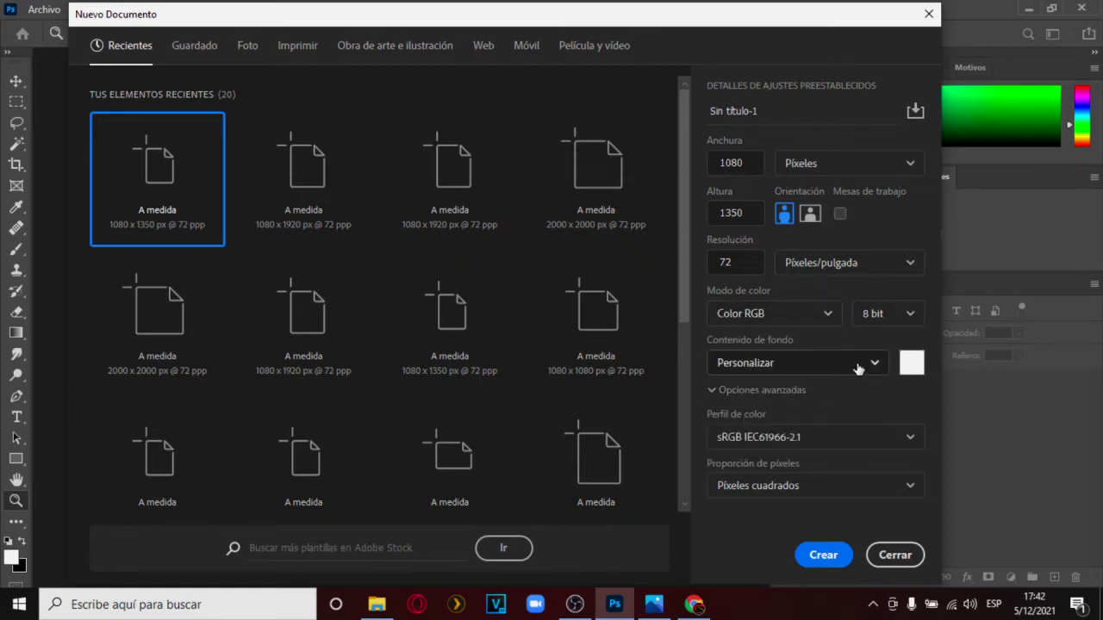
Set the new document's background contents to Blanco
{"action": "left_click", "coordinate": [878, 368]}
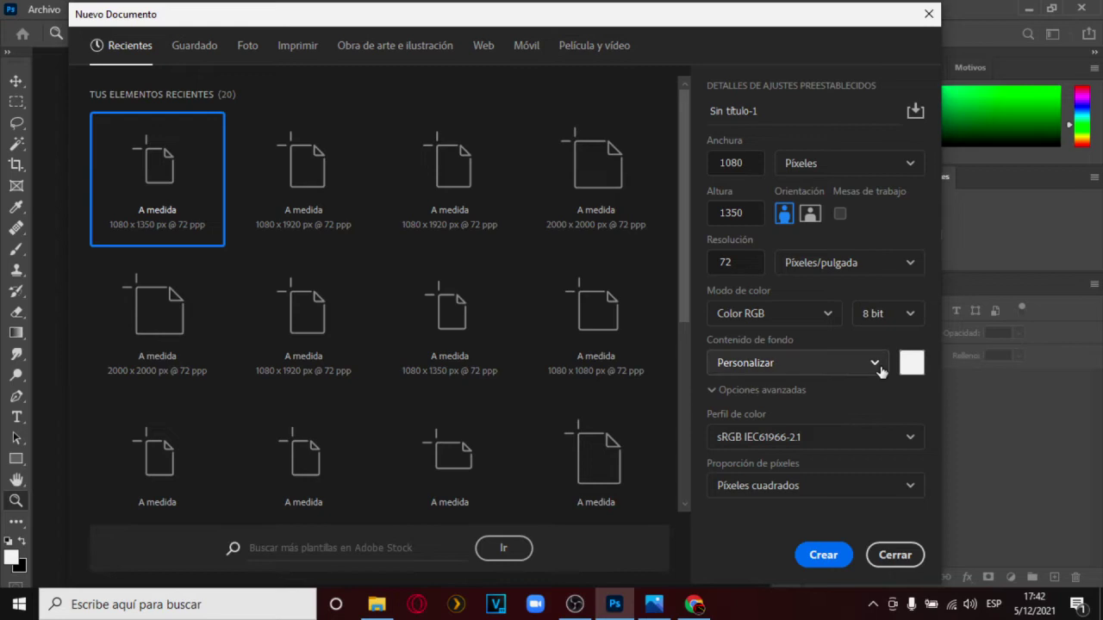
{"action": "left_click", "coordinate": [799, 362]}
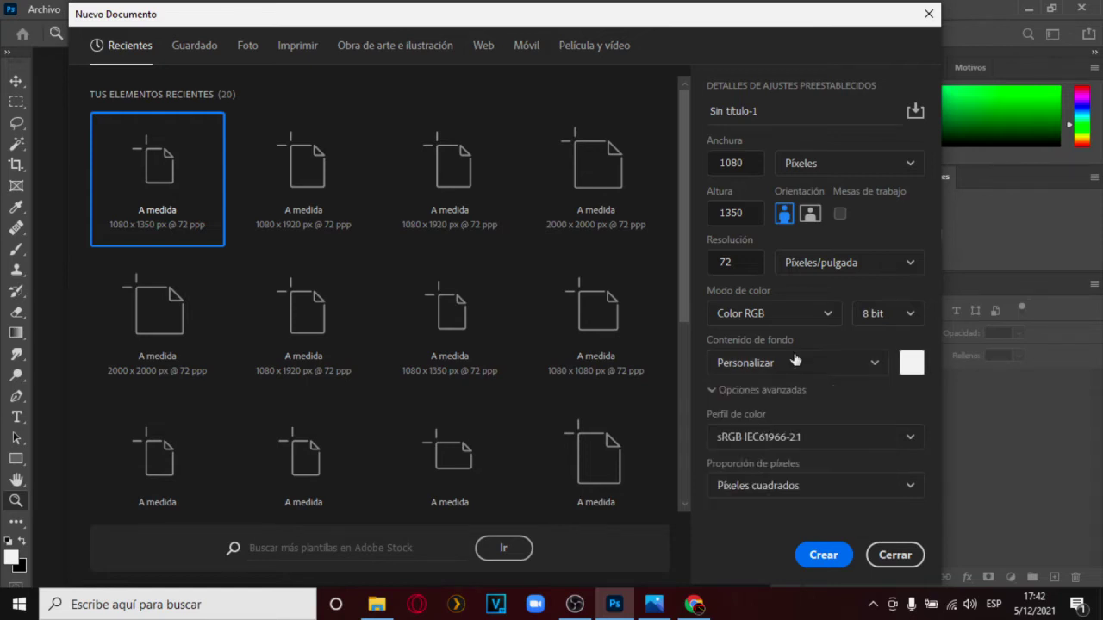
{"action": "left_click", "coordinate": [879, 363]}
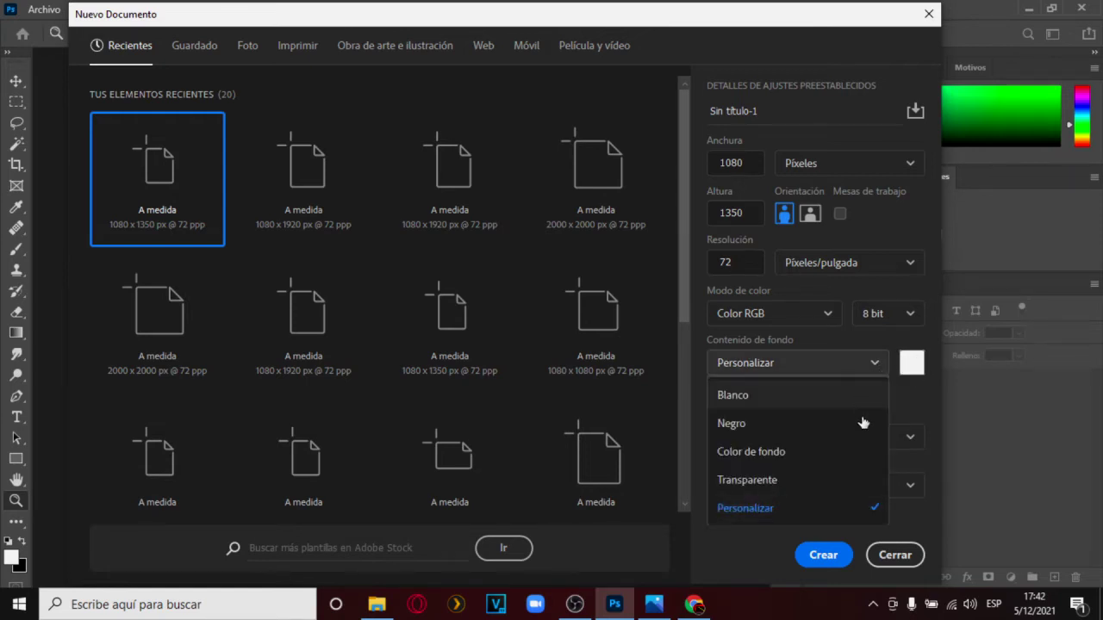
{"action": "left_click", "coordinate": [864, 423]}
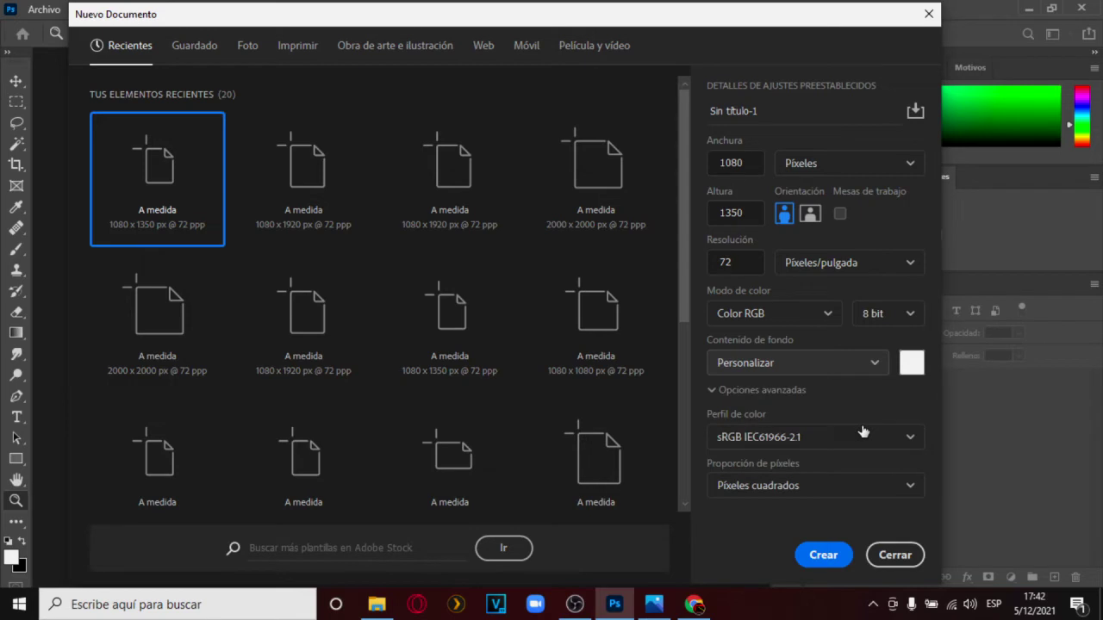
{"action": "left_click", "coordinate": [876, 362]}
{"action": "left_click", "coordinate": [813, 403]}
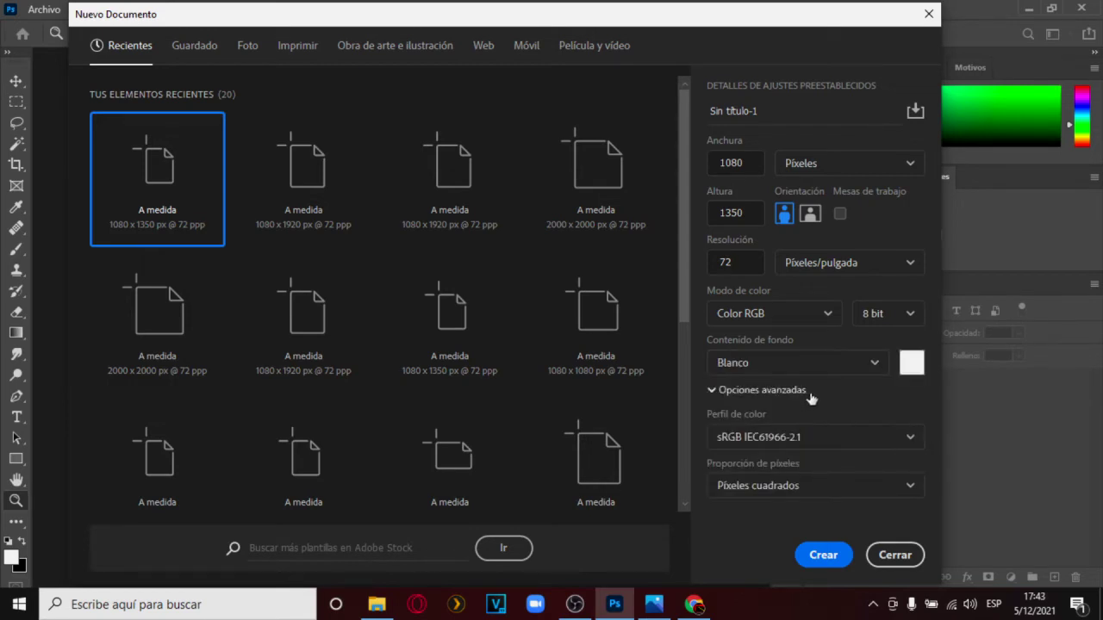
Collapse and reopen the advanced options, then review the colour profiles while keeping sRGB IEC61966-2.1
{"action": "left_click", "coordinate": [713, 395]}
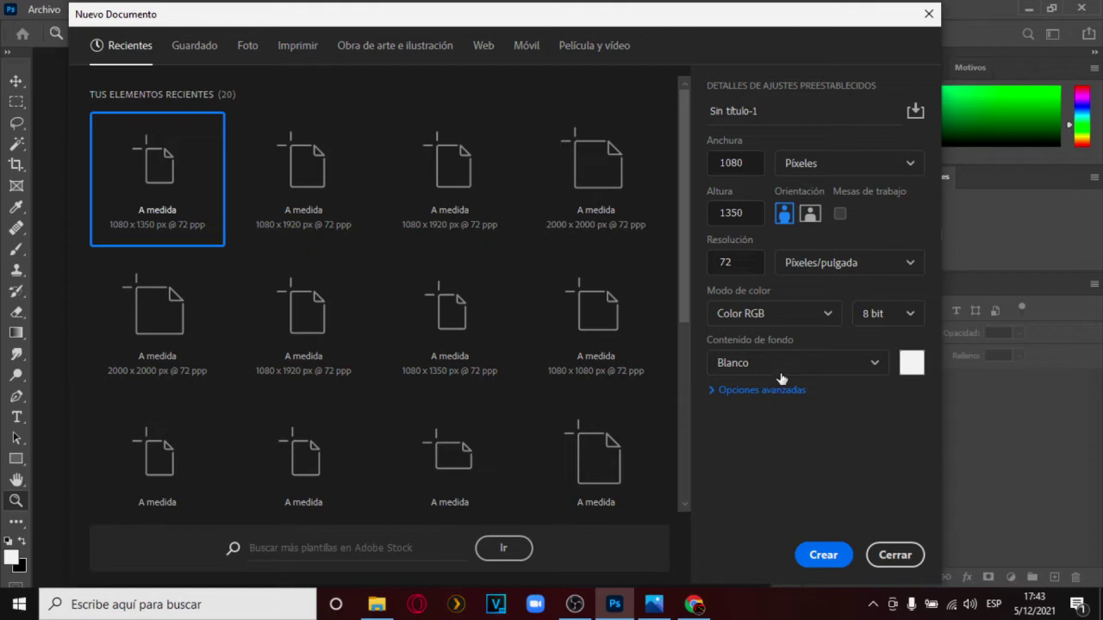
{"action": "left_click", "coordinate": [722, 392]}
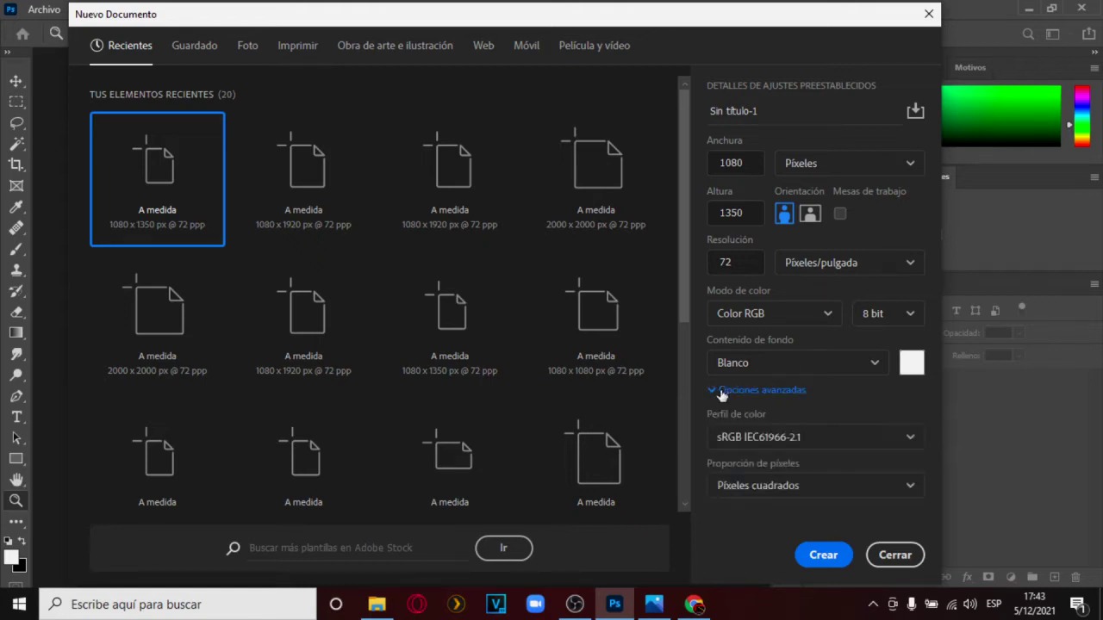
{"action": "left_click", "coordinate": [909, 444]}
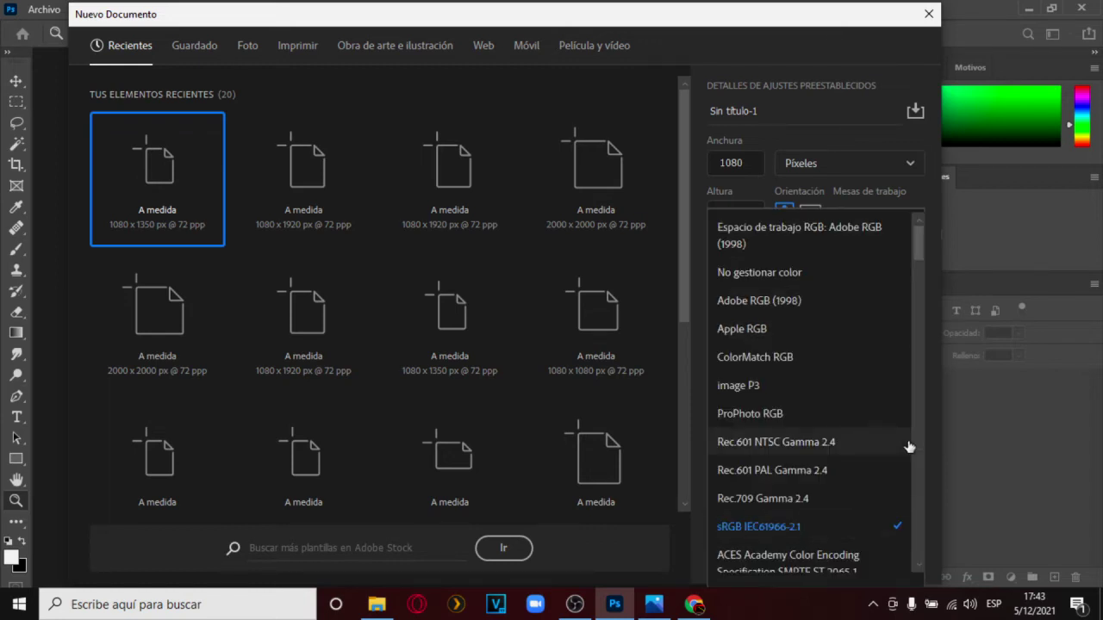
{"action": "scroll", "coordinate": [743, 503], "scroll_direction": "down", "scroll_amount": 2}
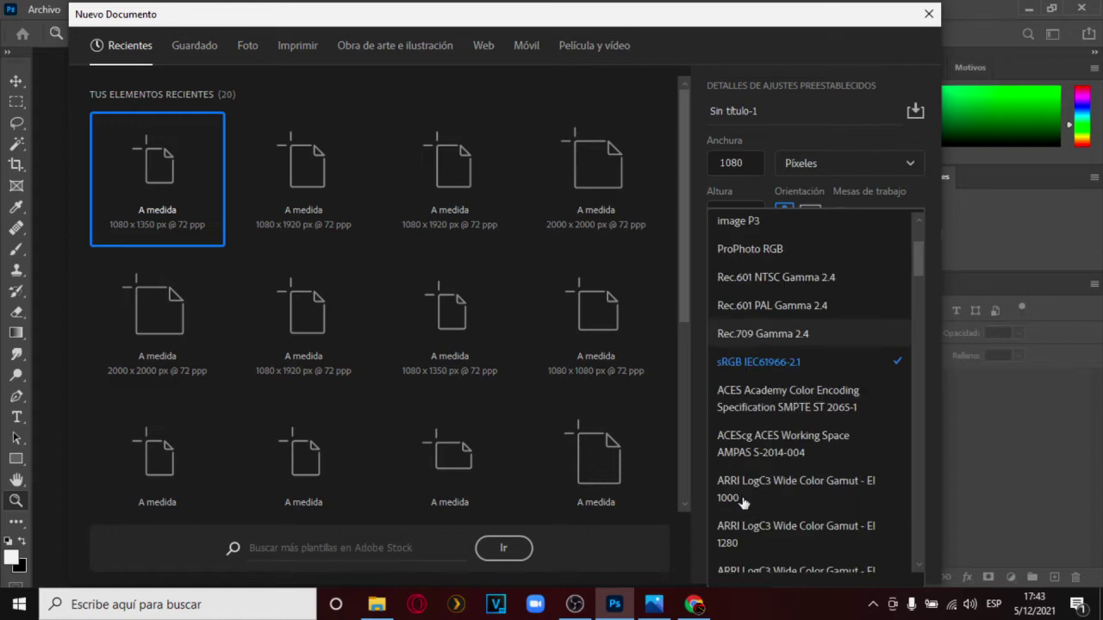
{"action": "scroll", "coordinate": [743, 503], "scroll_direction": "down", "scroll_amount": 1}
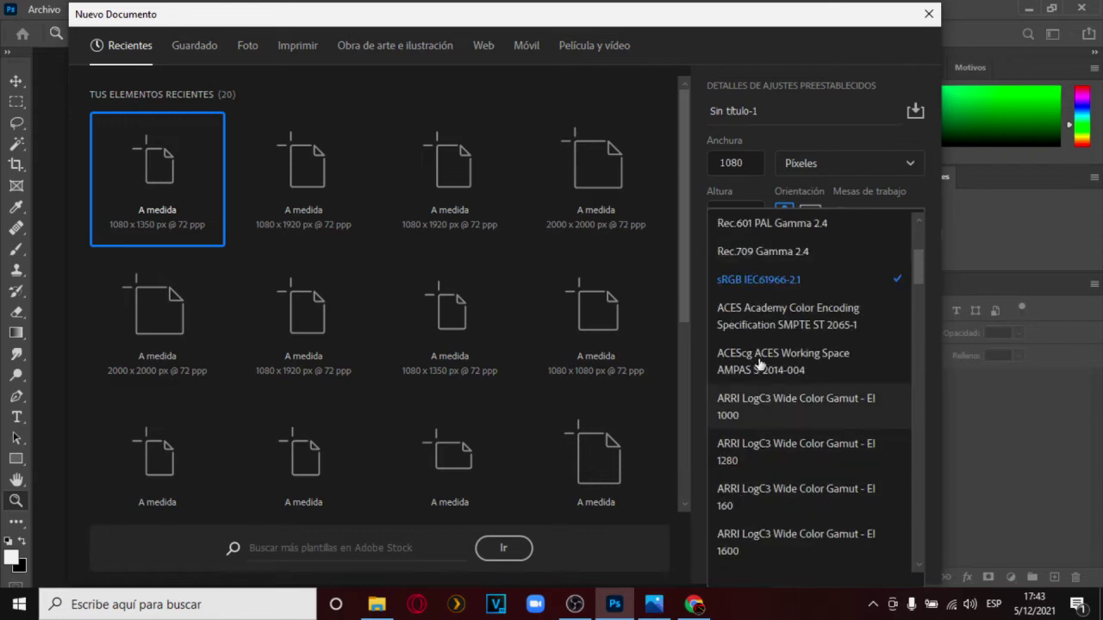
{"action": "left_click", "coordinate": [824, 286]}
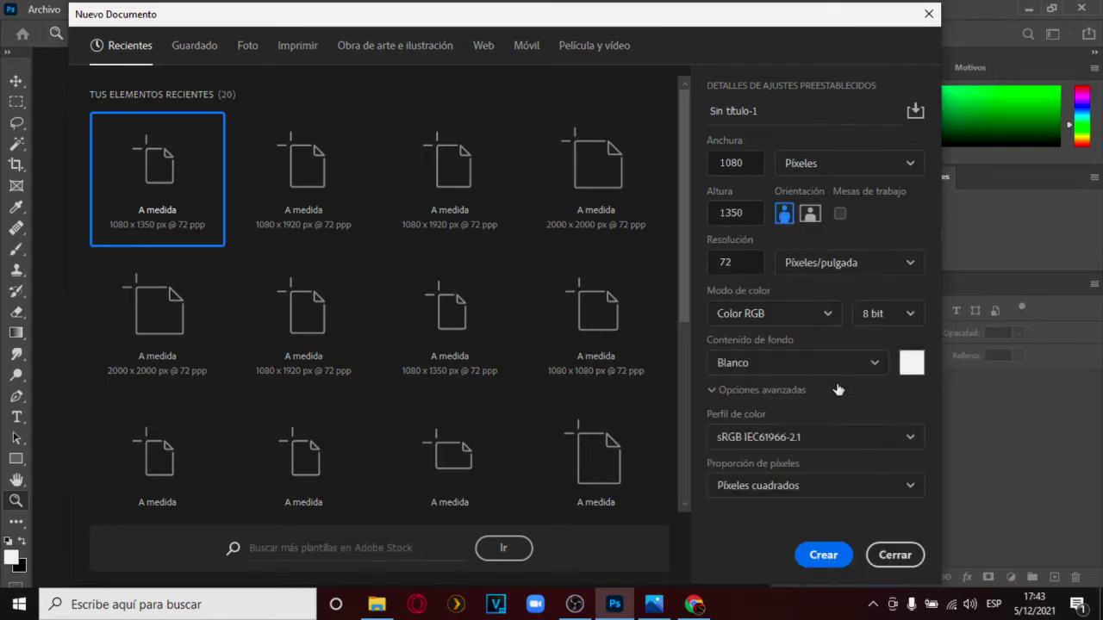
{"action": "left_click", "coordinate": [802, 438]}
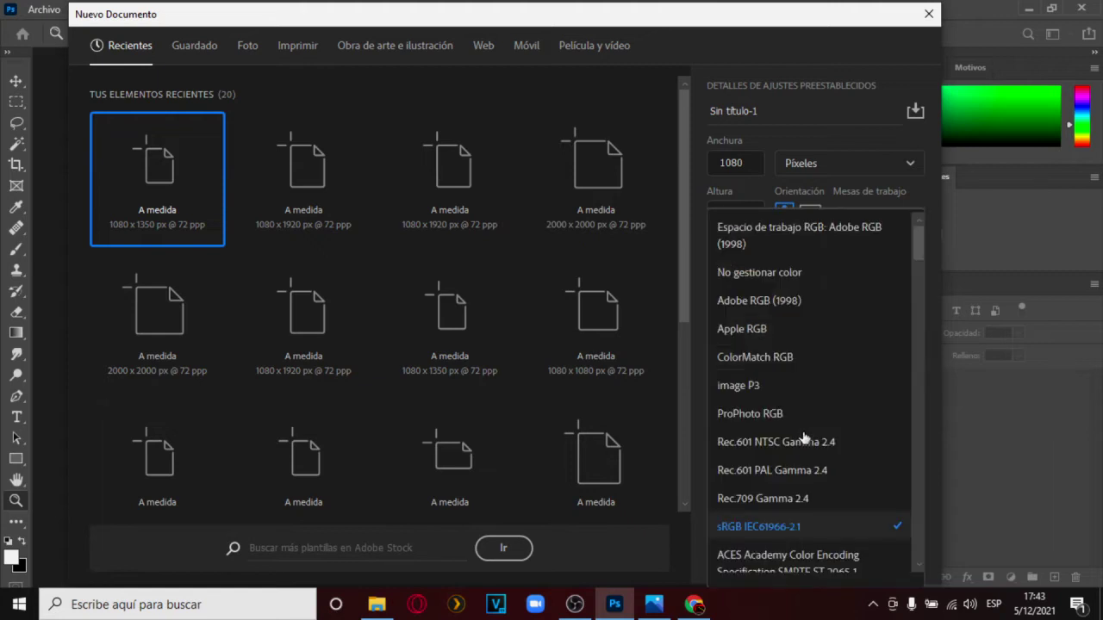
{"action": "left_click", "coordinate": [930, 255]}
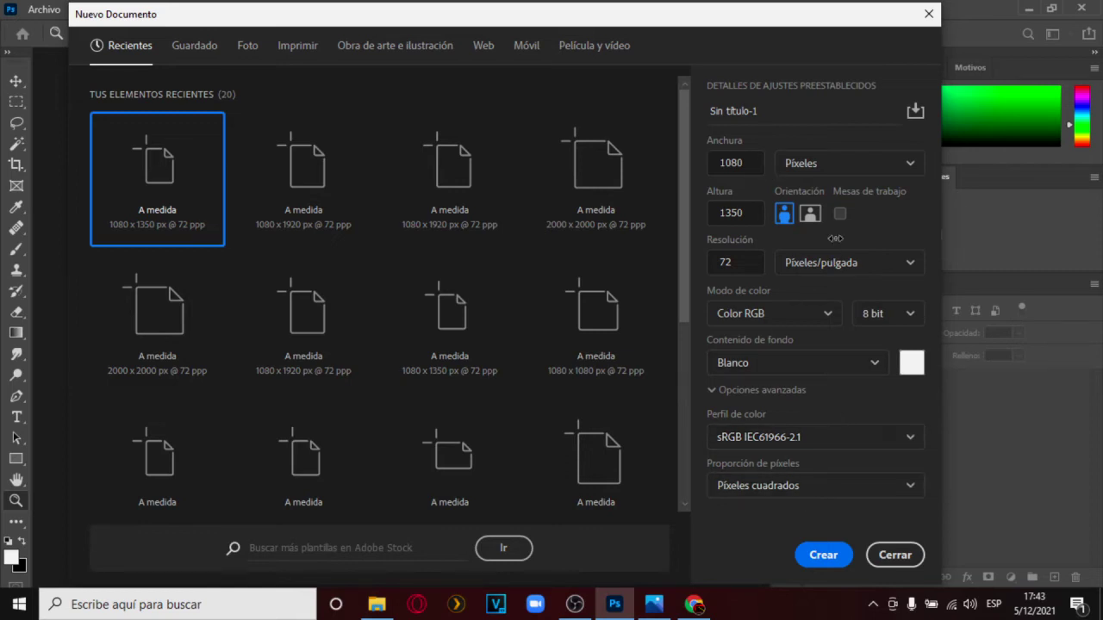
Set the document's width and height to 100 Centímetros and its resolution to 150 pixels per inch
{"action": "left_click", "coordinate": [871, 162]}
{"action": "left_click", "coordinate": [812, 252]}
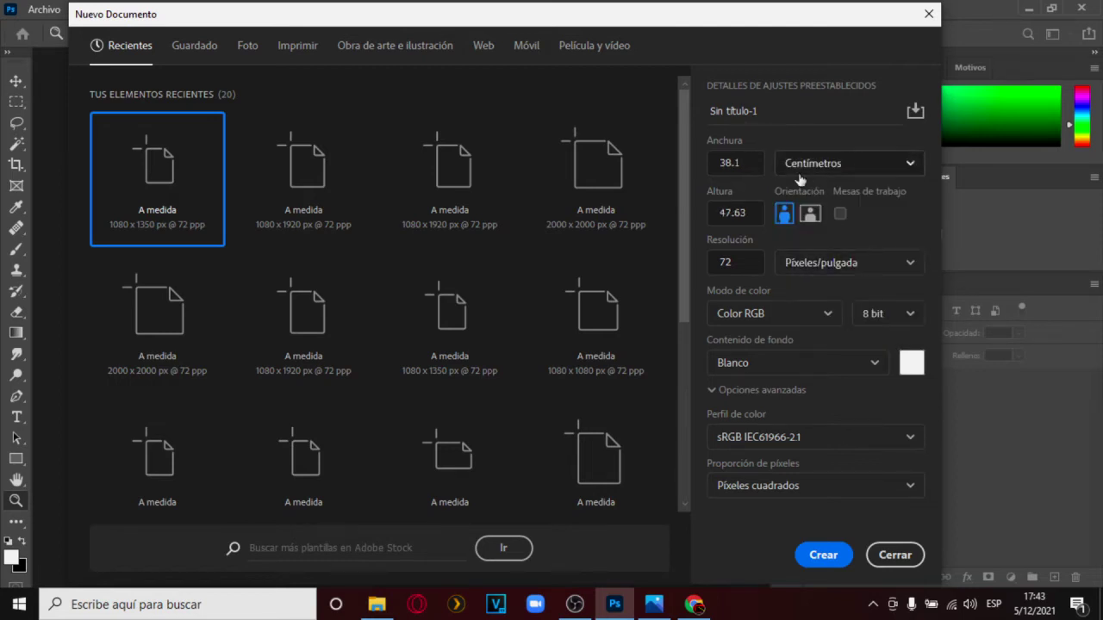
{"action": "double_click", "coordinate": [752, 163]}
{"action": "type", "text": "100"}
{"action": "key", "text": "Tab"}
{"action": "type", "text": "100"}
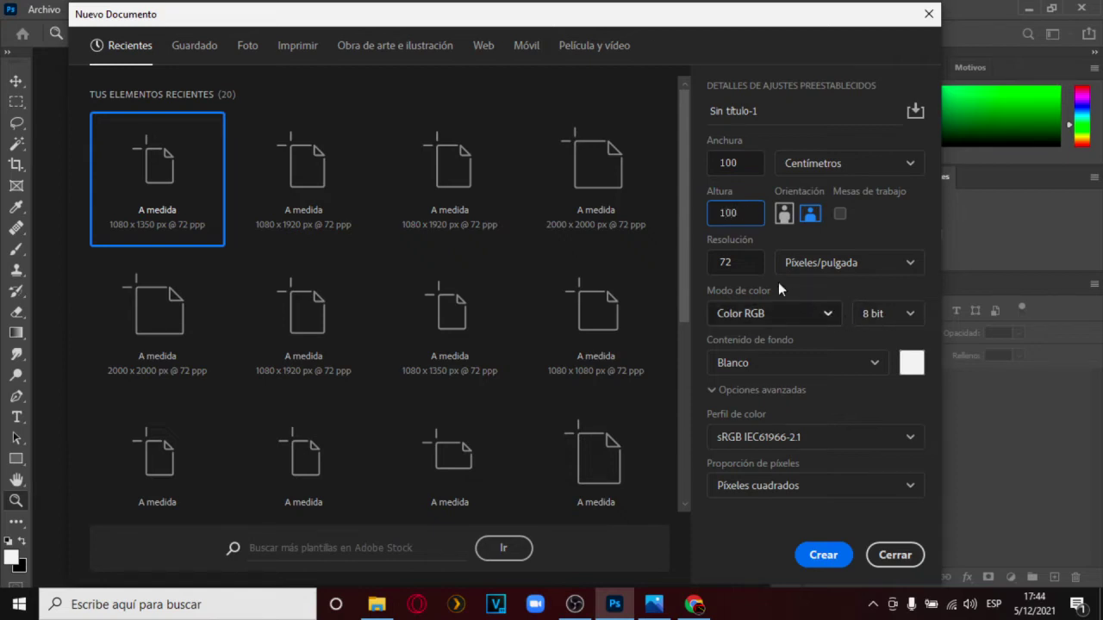
{"action": "key", "text": "Tab"}
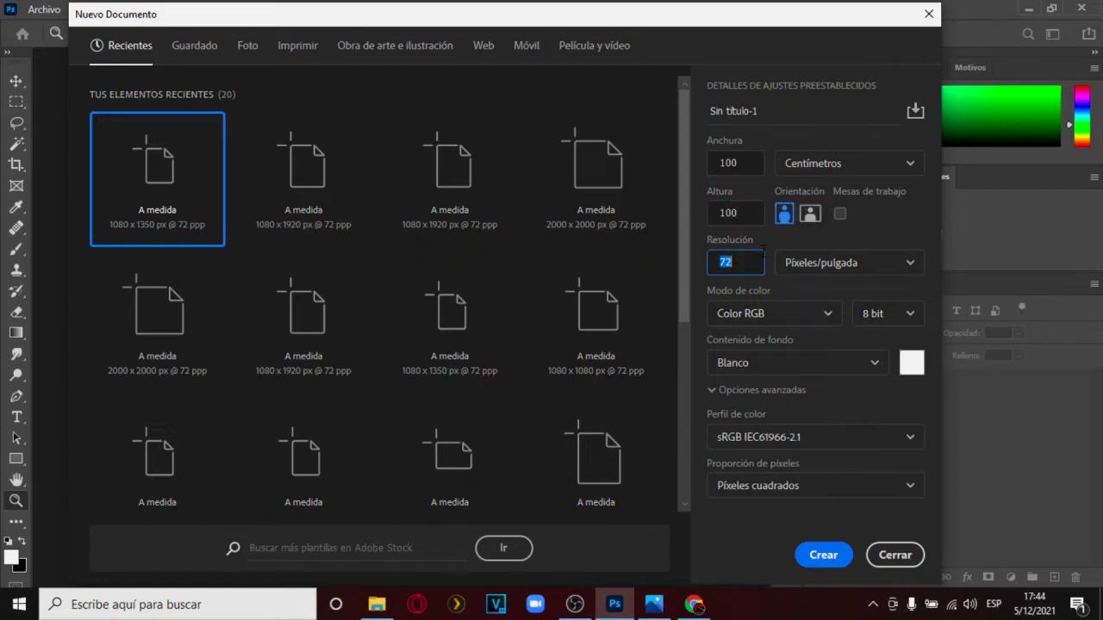
{"action": "type", "text": "150"}
Set the document's size to 5 cm wide by 7 cm high with a resolution of 300 pixels per inch
{"action": "left_click", "coordinate": [728, 164]}
{"action": "key", "text": "Tab"}
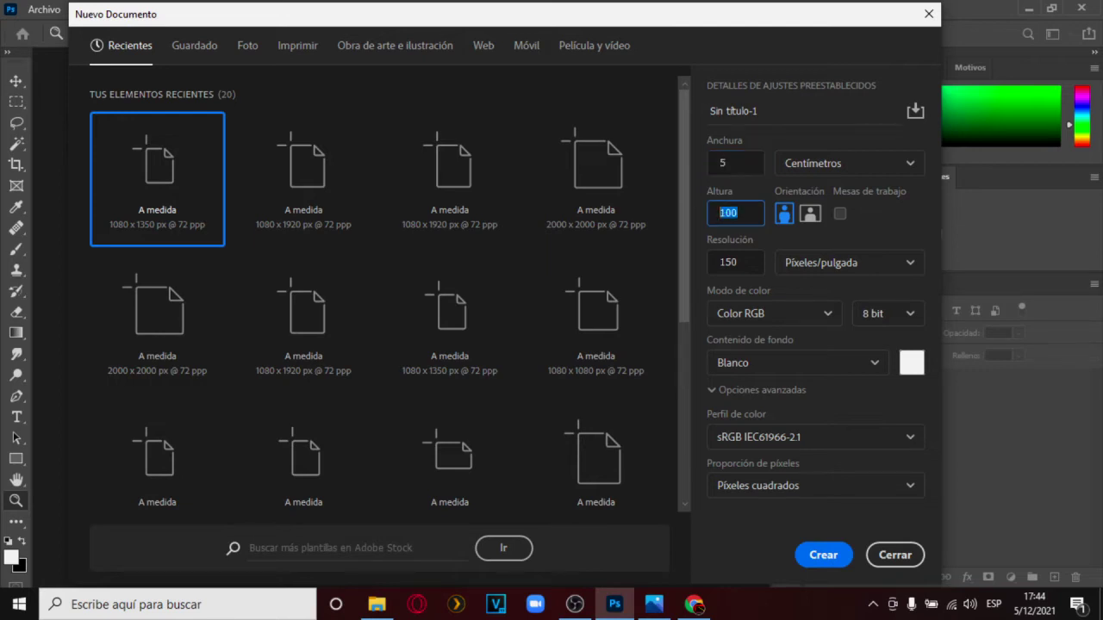
{"action": "type", "text": "7"}
{"action": "key", "text": "Tab"}
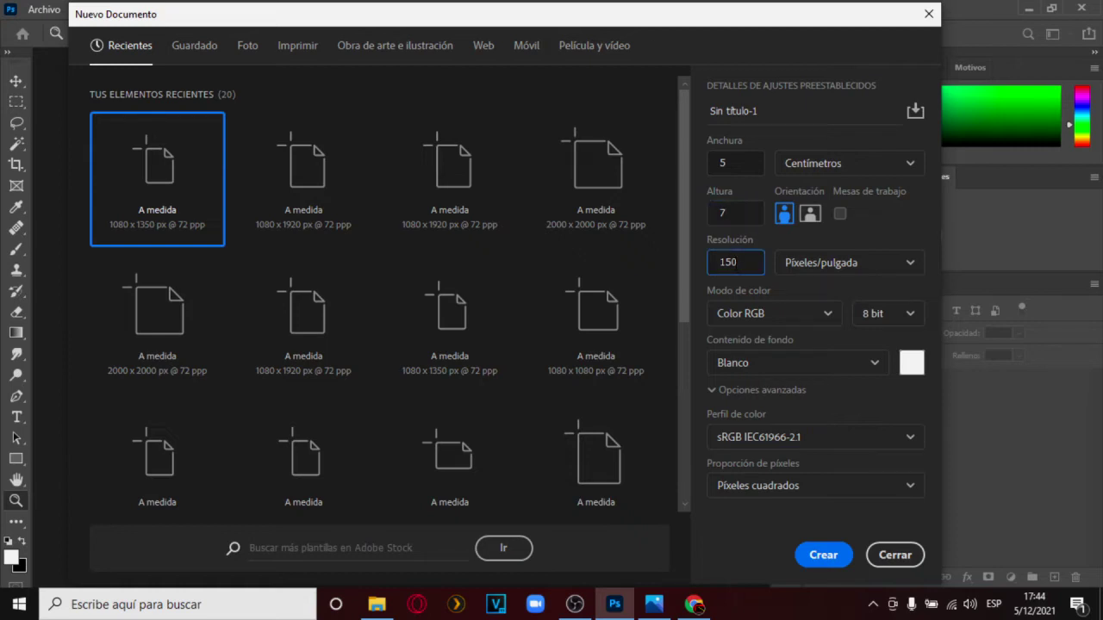
{"action": "double_click", "coordinate": [737, 262]}
{"action": "type", "text": "300"}
Return the document's width and height to 100 cm and its resolution to 150 pixels per inch
{"action": "double_click", "coordinate": [725, 163]}
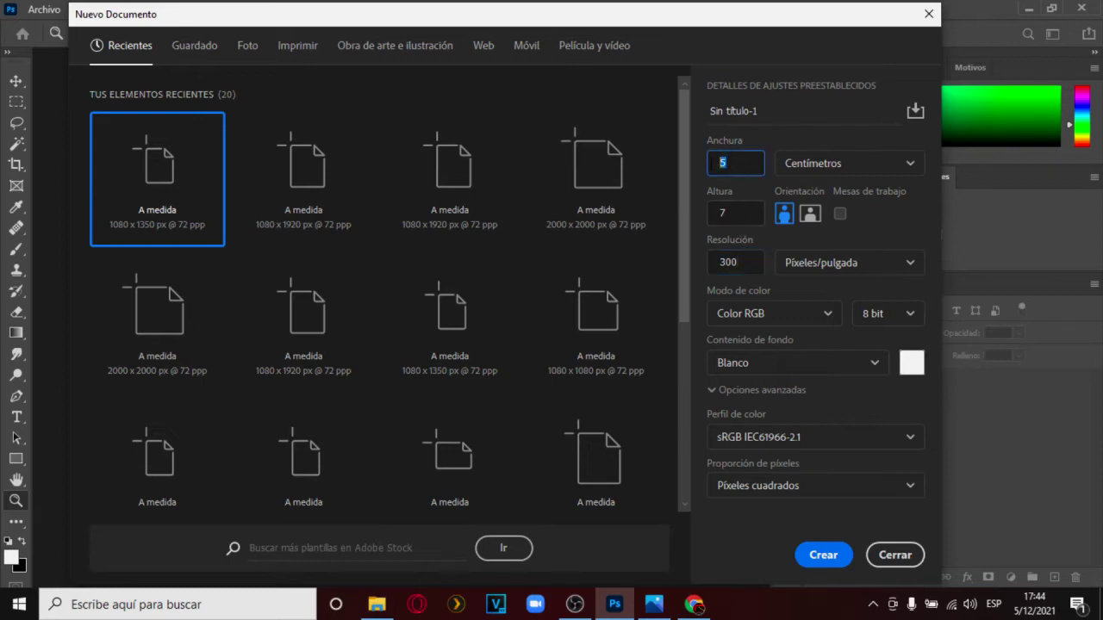
{"action": "type", "text": "100"}
{"action": "key", "text": "Tab"}
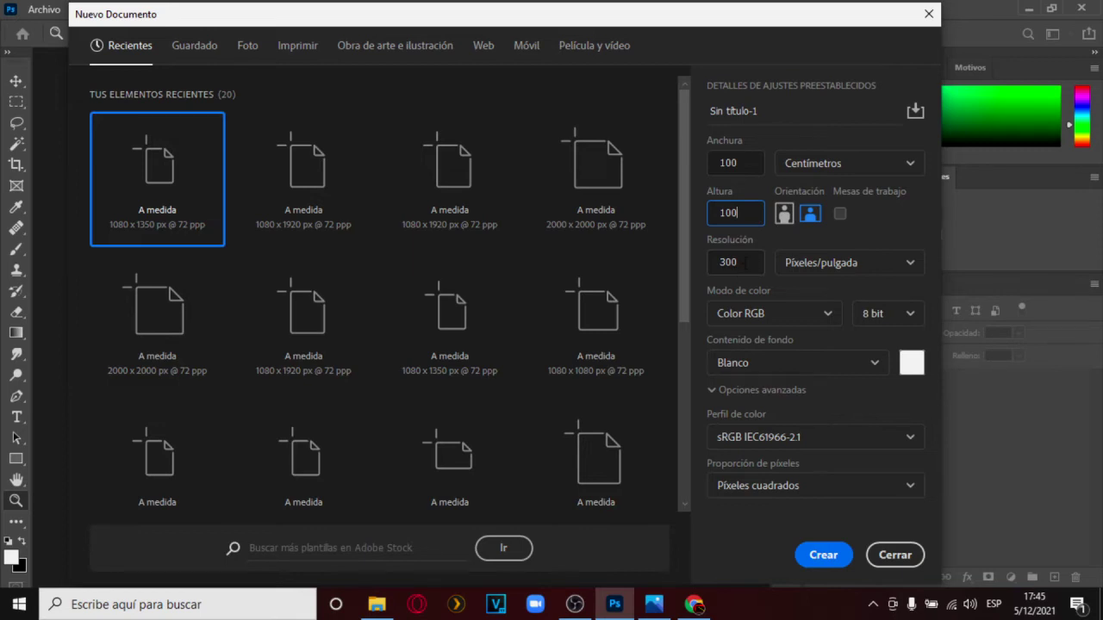
{"action": "key", "text": "Tab"}
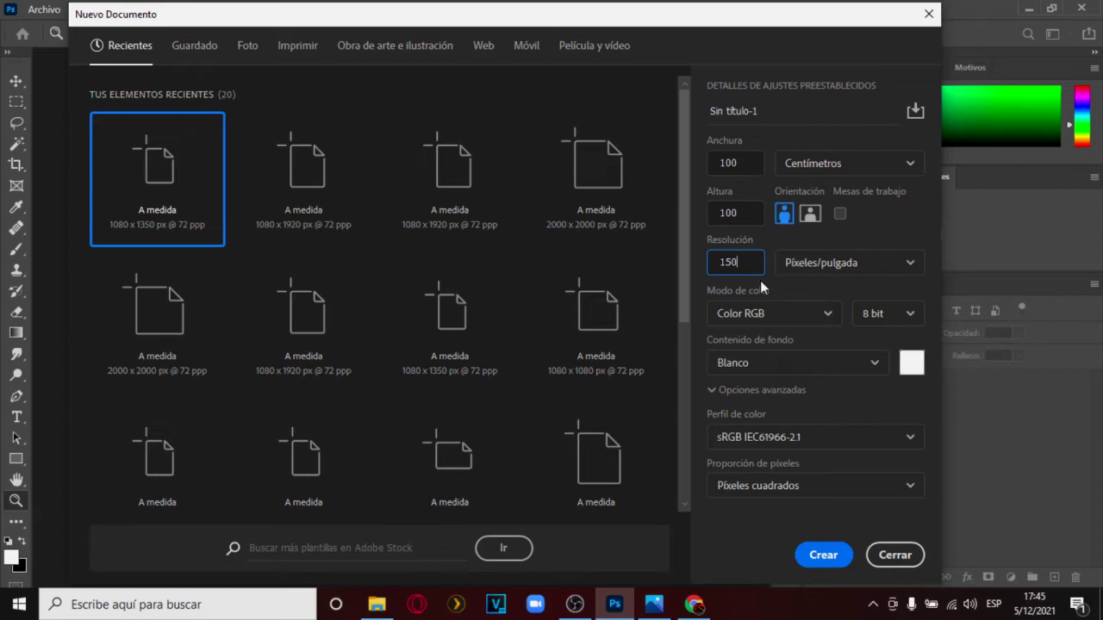
Check the colour mode options and the resolution, width and height fields, ending with the width open for editing
{"action": "left_click", "coordinate": [821, 322]}
{"action": "left_click", "coordinate": [821, 320]}
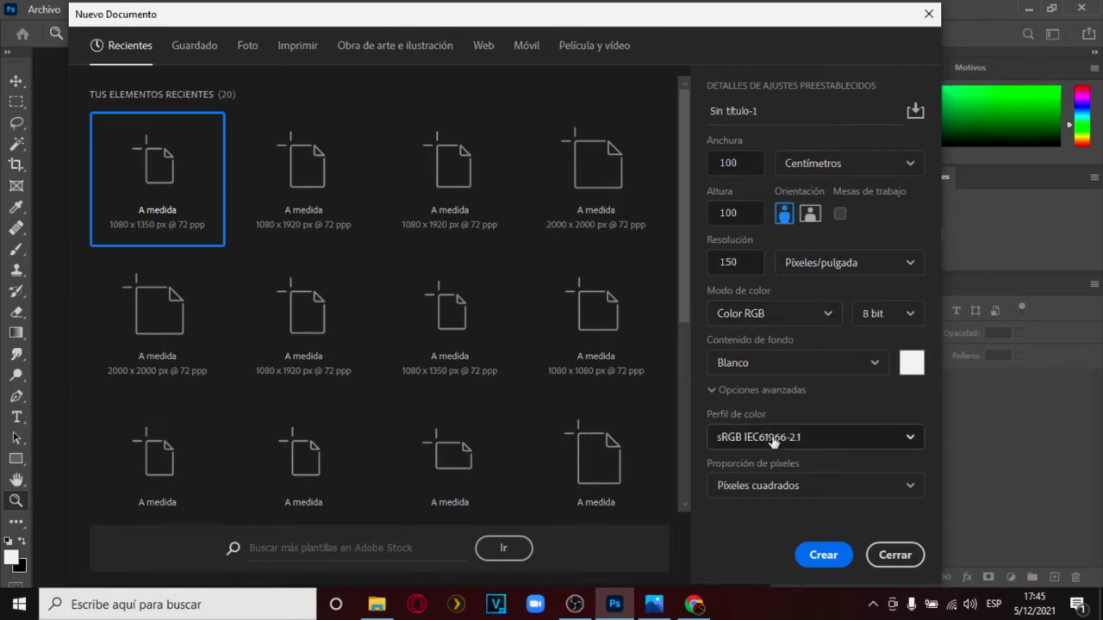
{"action": "left_click", "coordinate": [738, 265]}
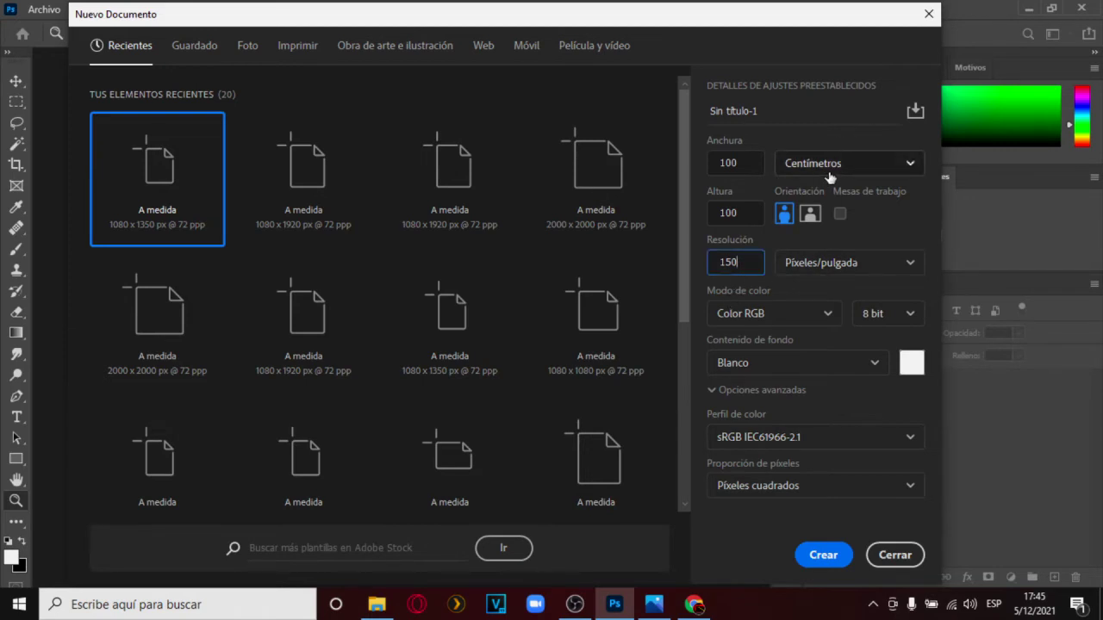
{"action": "left_click", "coordinate": [748, 169]}
{"action": "left_click", "coordinate": [751, 218]}
{"action": "left_click", "coordinate": [739, 262]}
{"action": "double_click", "coordinate": [757, 167]}
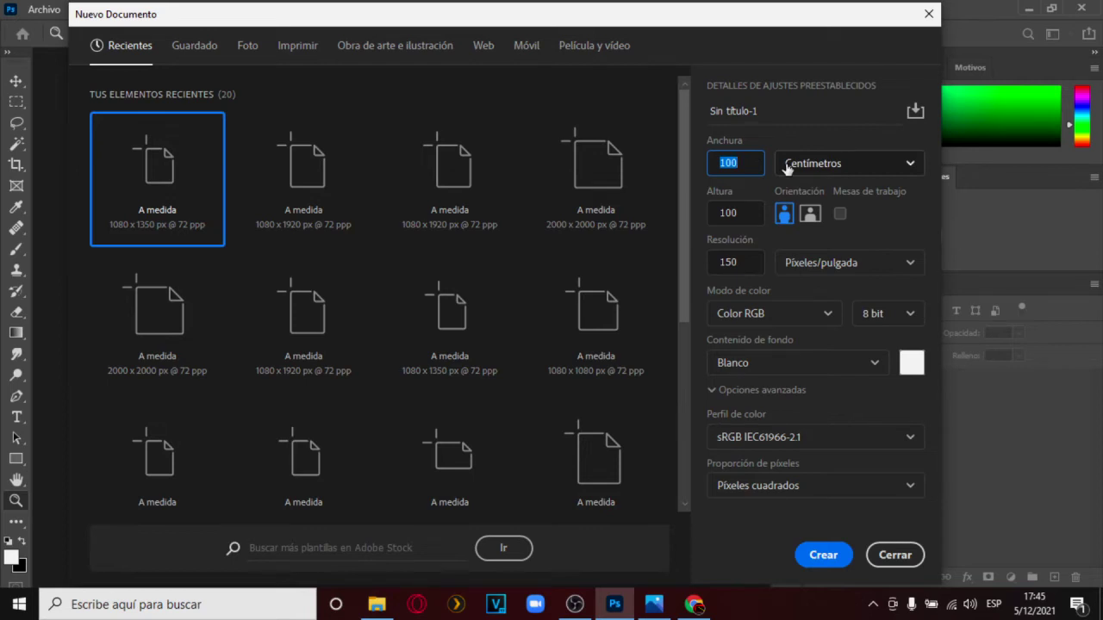
Switch the document units to Píxeles and set the width to 1080, the height to 1920 and the resolution to 72
{"action": "left_click", "coordinate": [787, 165]}
{"action": "left_click", "coordinate": [789, 194]}
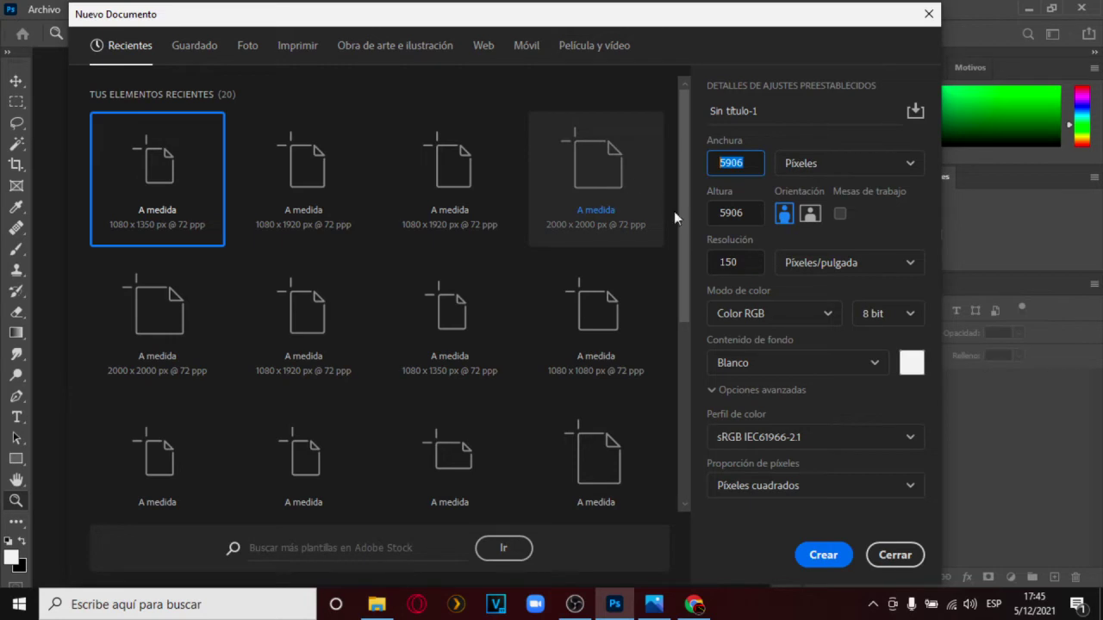
{"action": "type", "text": "1080"}
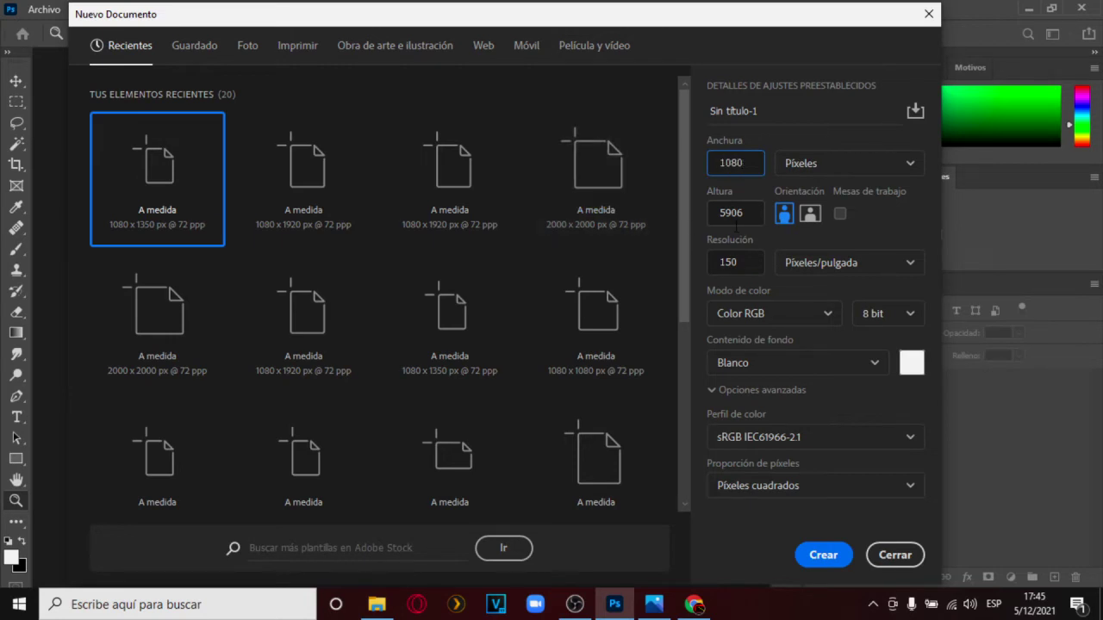
{"action": "left_click", "coordinate": [734, 217]}
{"action": "type", "text": "1920"}
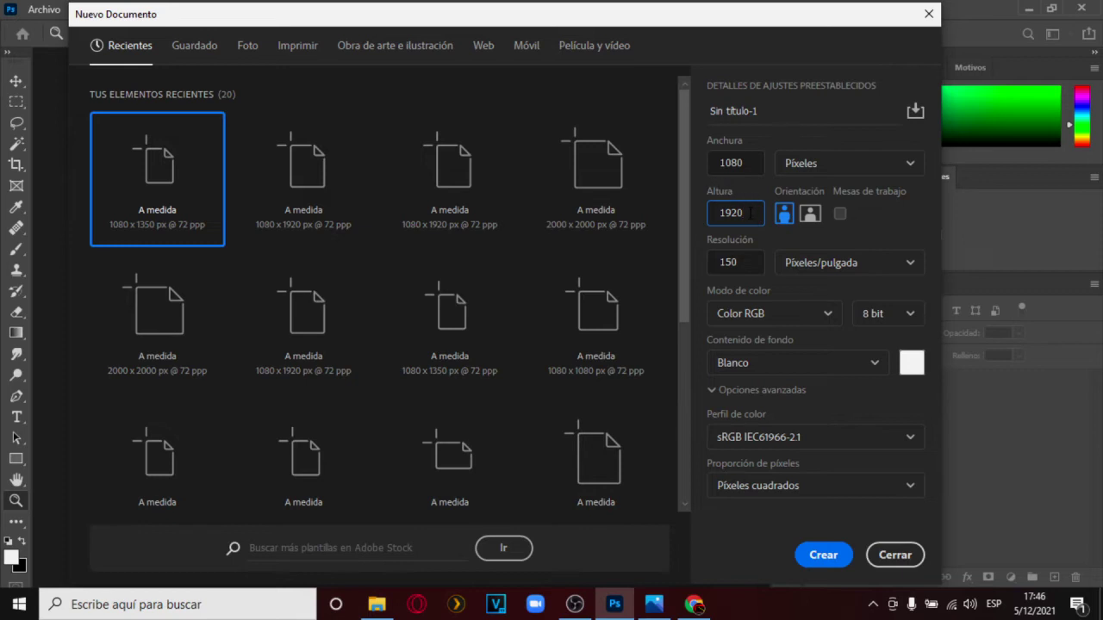
{"action": "key", "text": "Tab"}
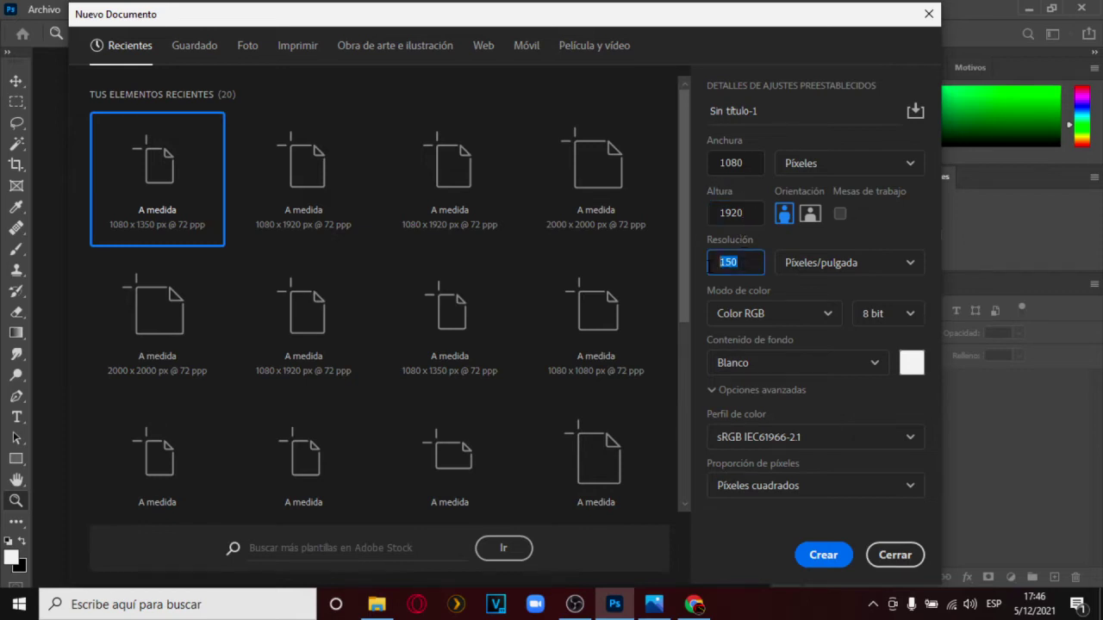
{"action": "type", "text": "72"}
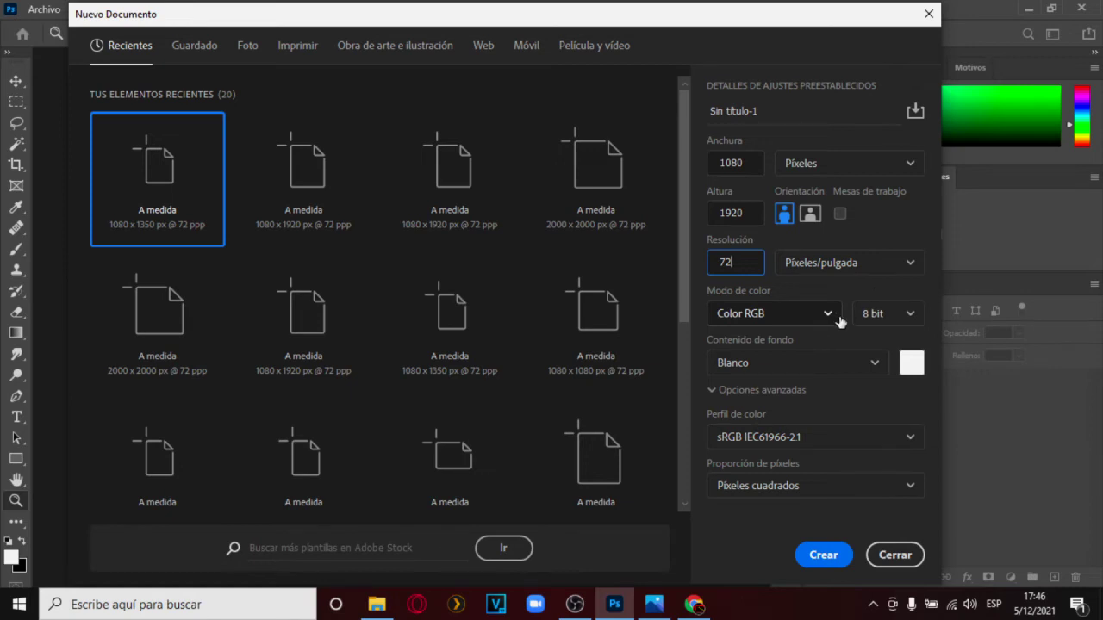
Set the document height to 1350 pixels and create the document
{"action": "left_click", "coordinate": [761, 212]}
{"action": "type", "text": "1350"}
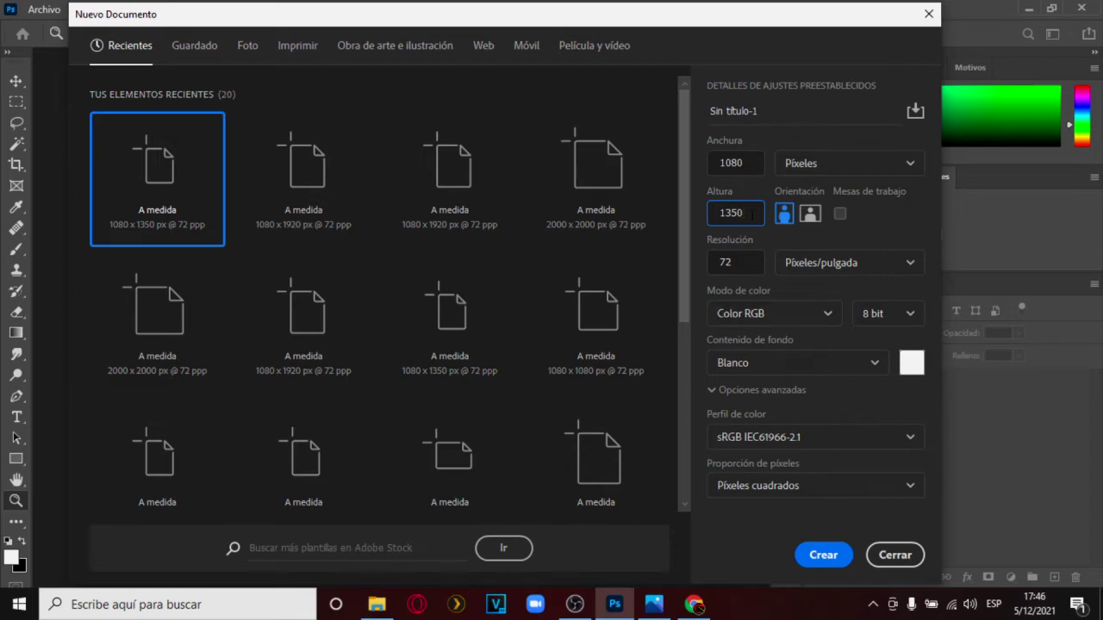
{"action": "left_click", "coordinate": [823, 556]}
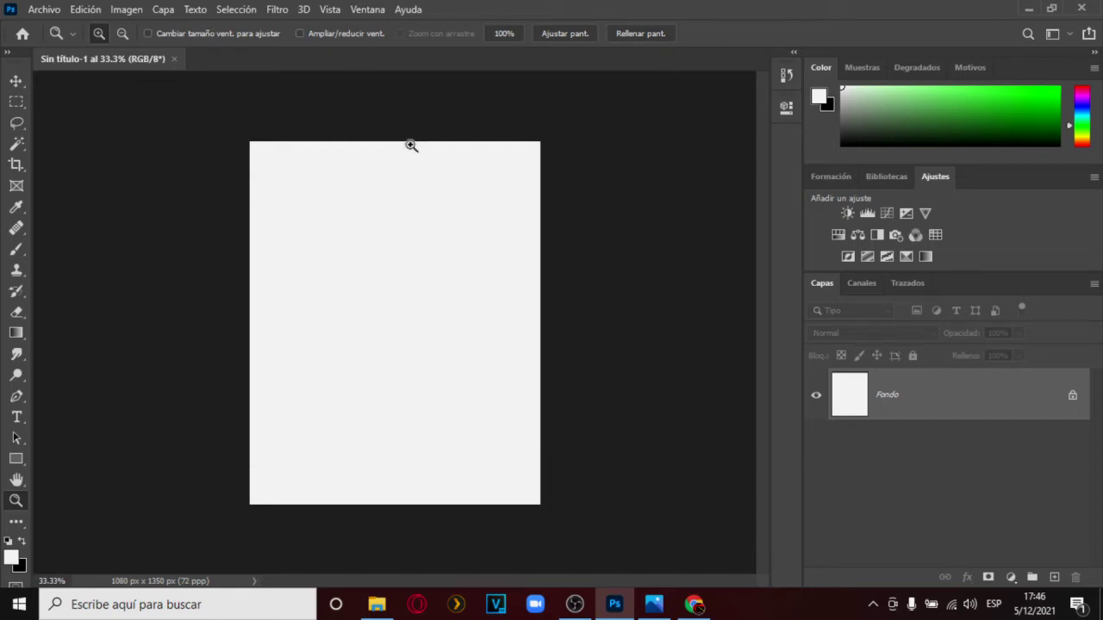
Fit the canvas to the screen and unlock the background layer Fondo
{"action": "left_click", "coordinate": [330, 11]}
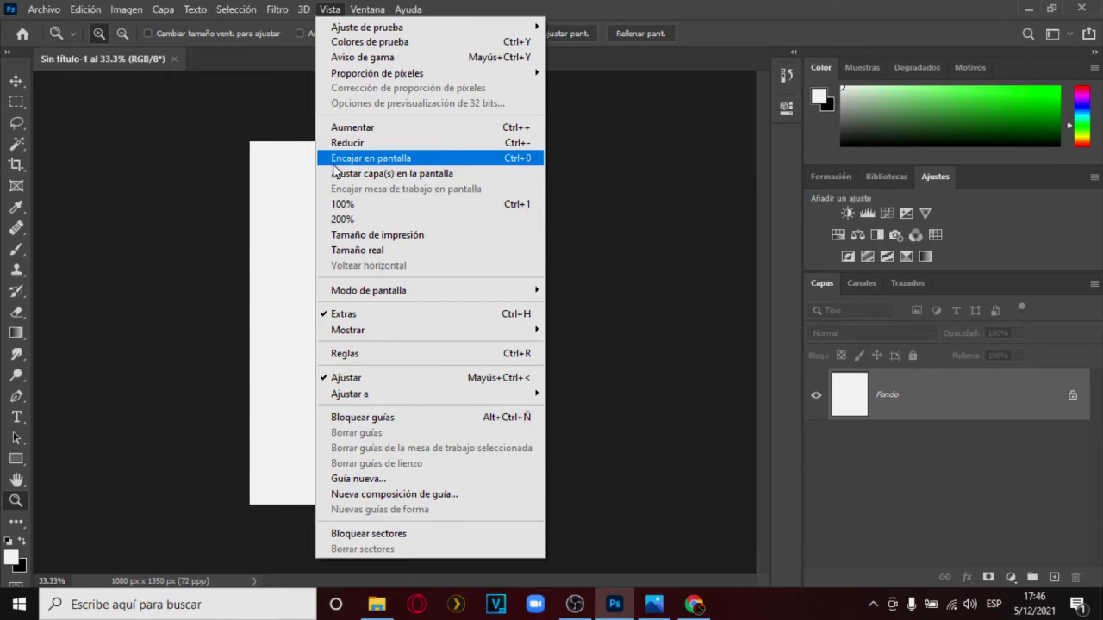
{"action": "left_click", "coordinate": [419, 163]}
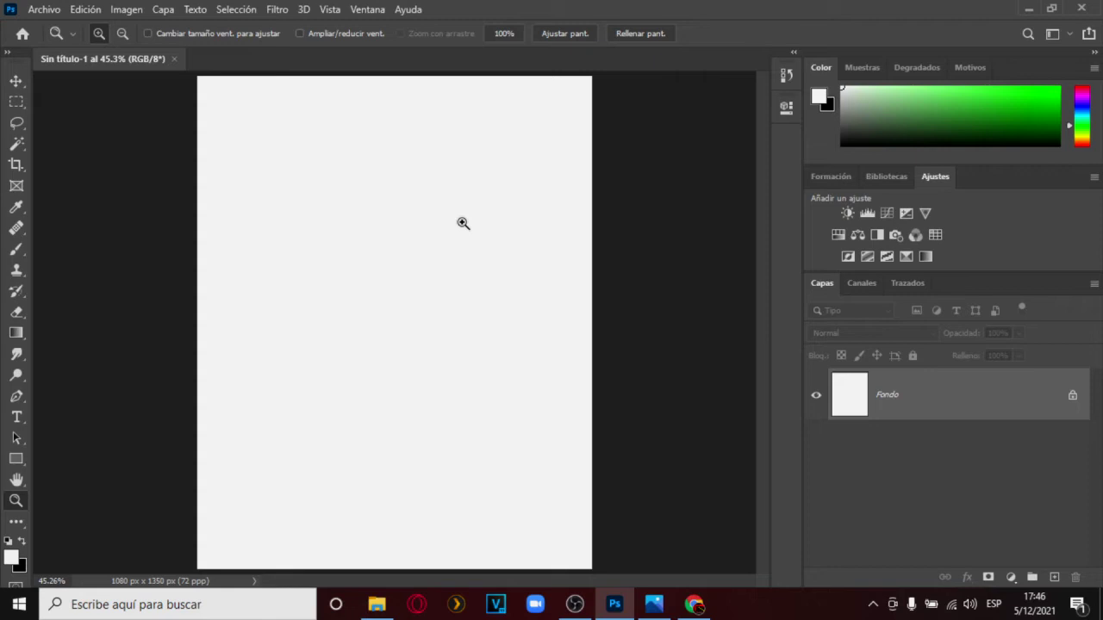
{"action": "left_click", "coordinate": [1072, 398]}
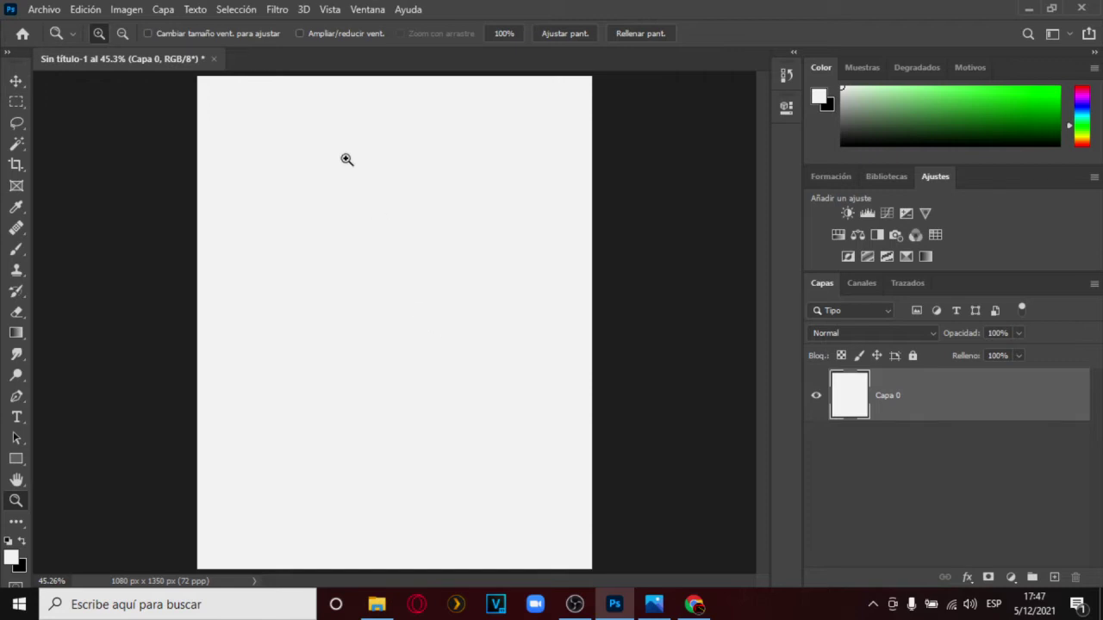
Bring the image foto1 from the clase 1 folder in File Explorer onto the Photoshop canvas and accept its placement
{"action": "left_click", "coordinate": [47, 11]}
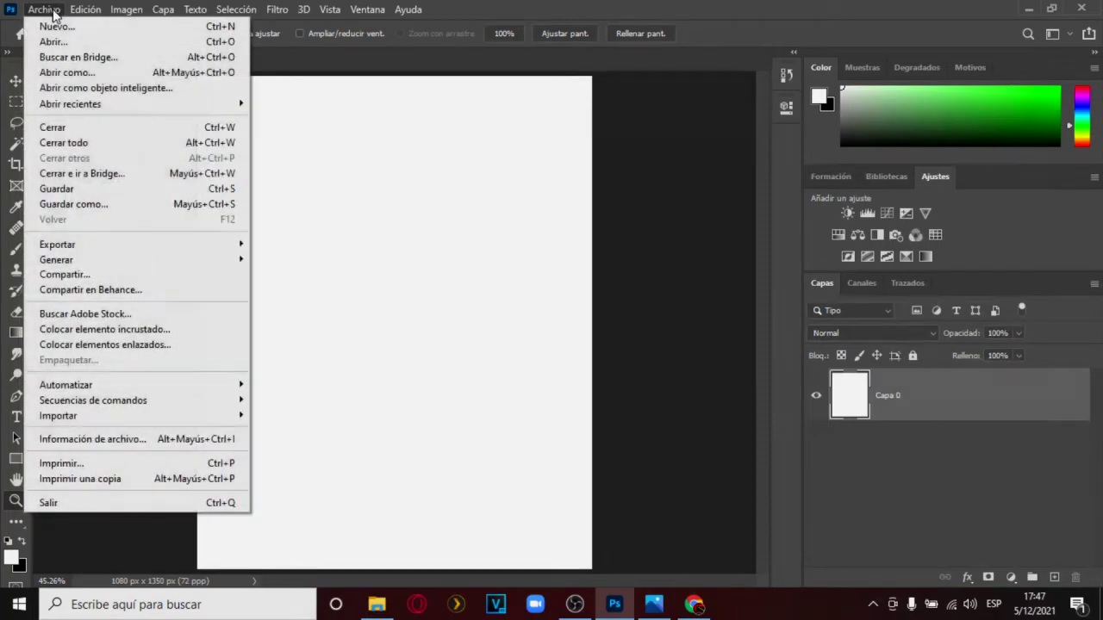
{"action": "left_click", "coordinate": [387, 606]}
{"action": "left_click", "coordinate": [771, 198]}
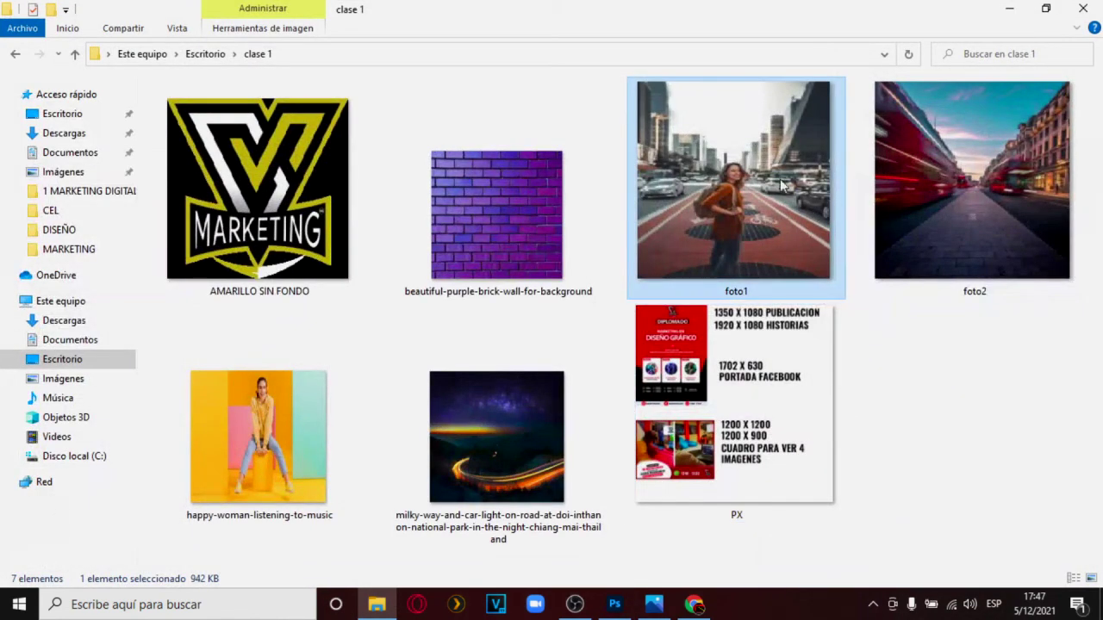
{"action": "left_click_drag", "start_coordinate": [760, 195], "coordinate": [431, 352]}
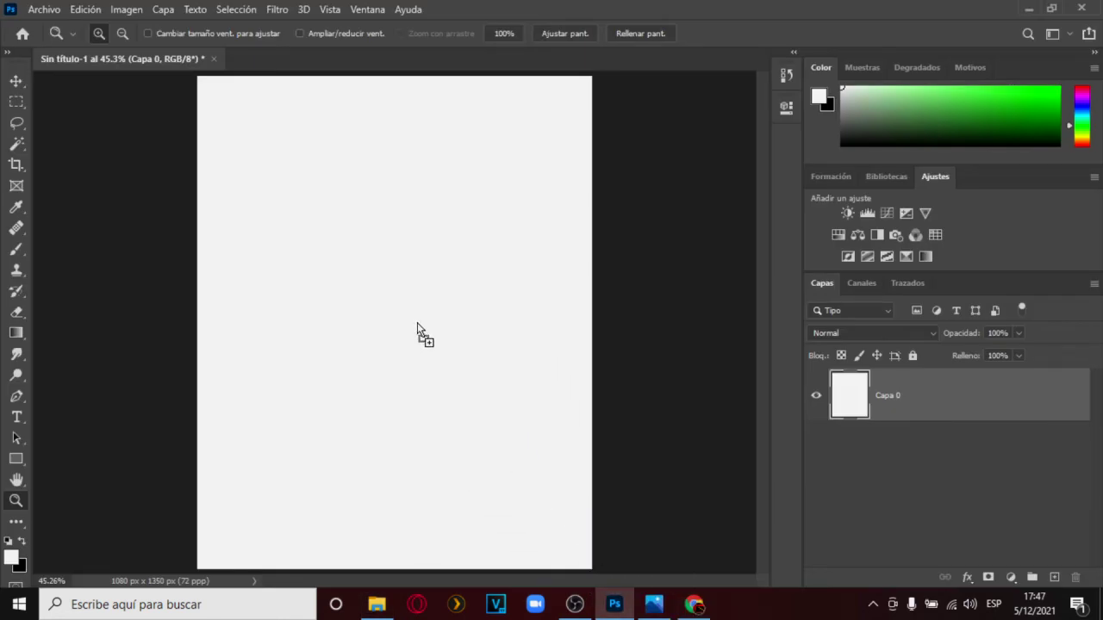
{"action": "left_click_drag", "start_coordinate": [417, 324], "coordinate": [416, 323]}
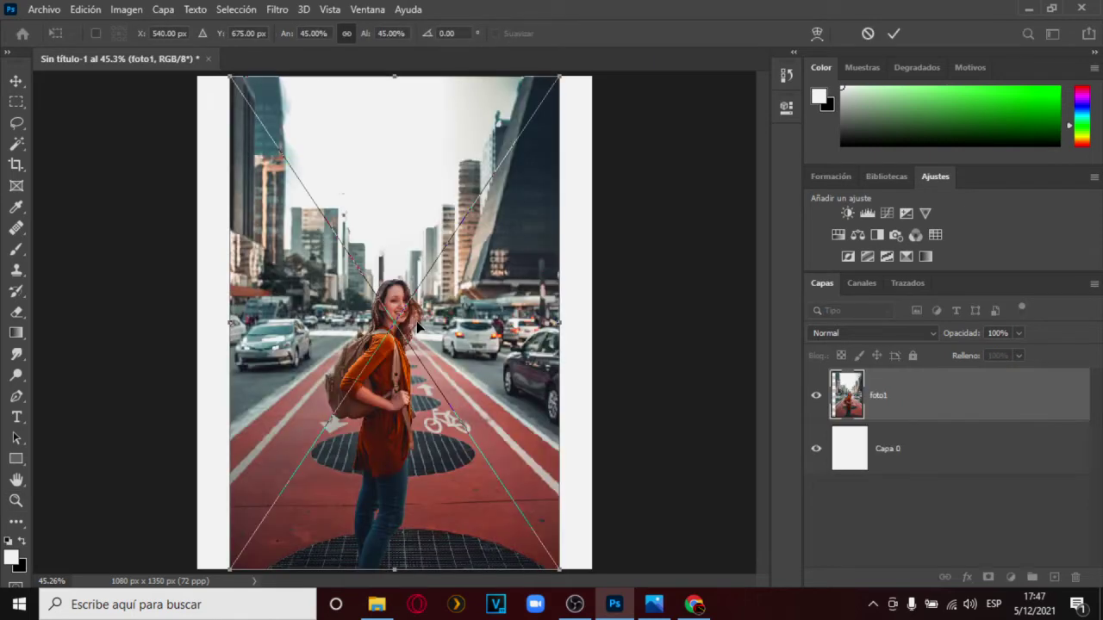
{"action": "key", "text": "Return"}
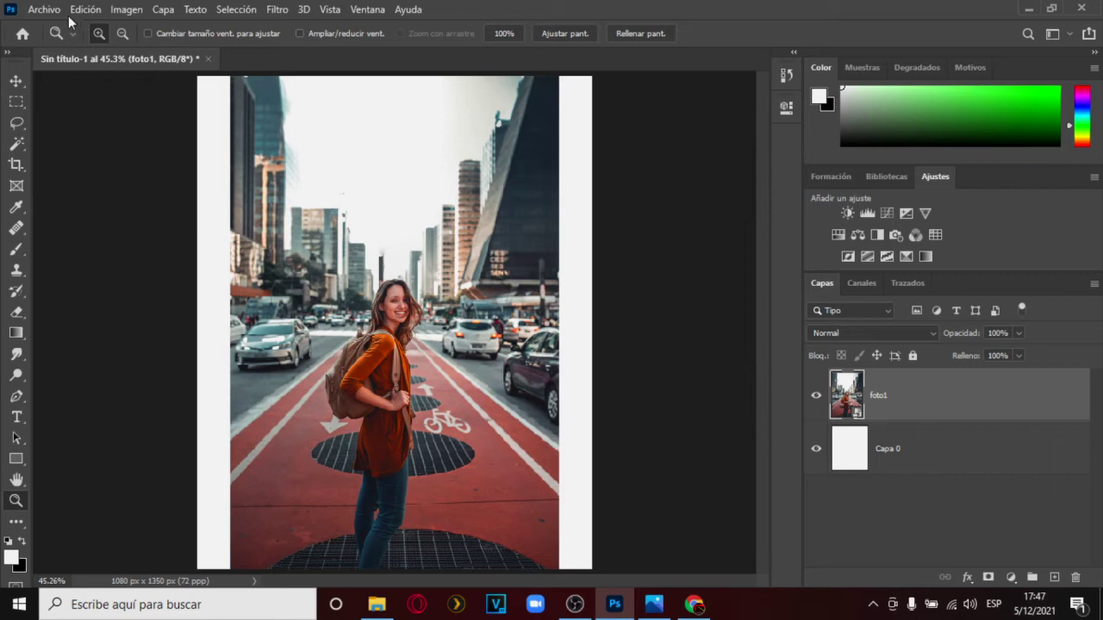
{"action": "left_click", "coordinate": [44, 8]}
{"action": "left_click", "coordinate": [45, 10]}
{"action": "left_click", "coordinate": [45, 9]}
{"action": "left_click", "coordinate": [39, 10]}
Delete the foto1 layer from the document
{"action": "right_click", "coordinate": [914, 398]}
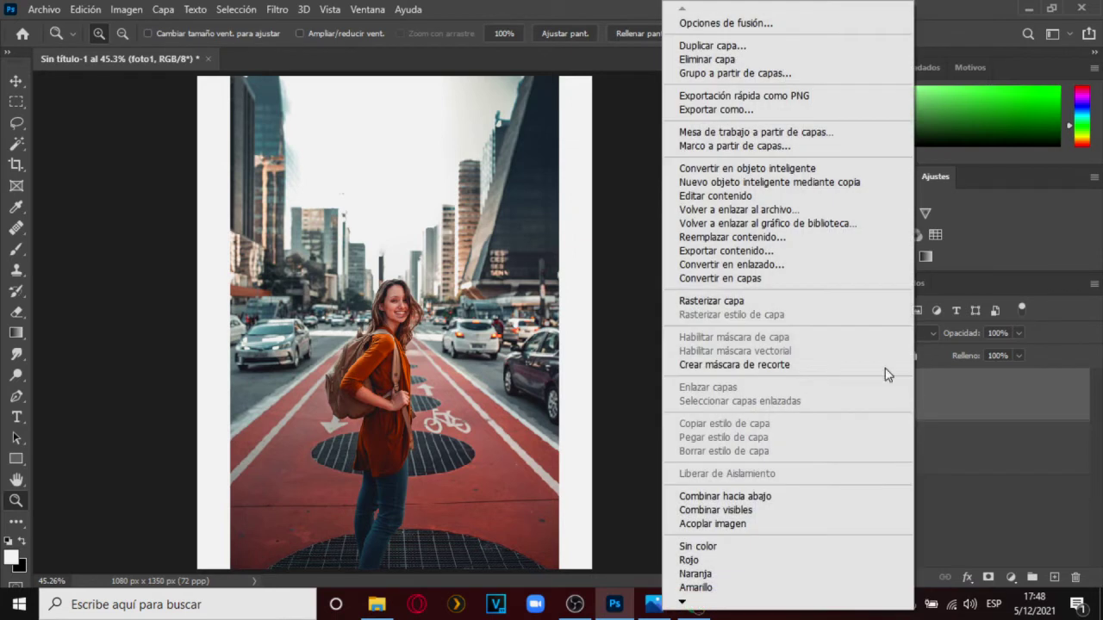
{"action": "left_click", "coordinate": [719, 59]}
{"action": "left_click", "coordinate": [507, 234]}
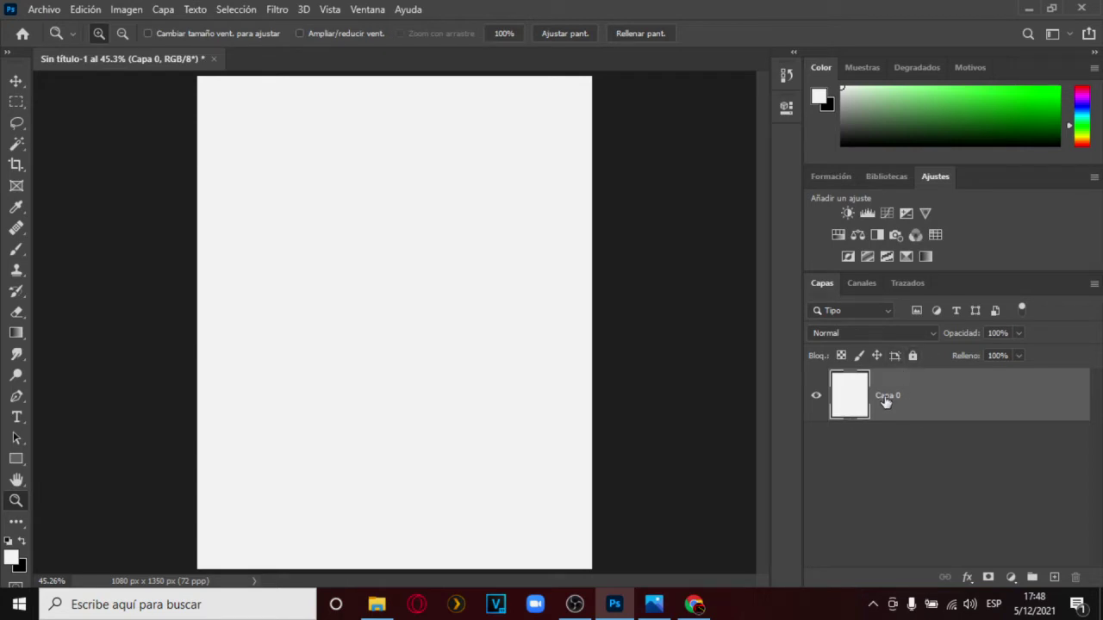
Place the image foto1 from the clase 1 folder as an embedded element
{"action": "left_click", "coordinate": [45, 11]}
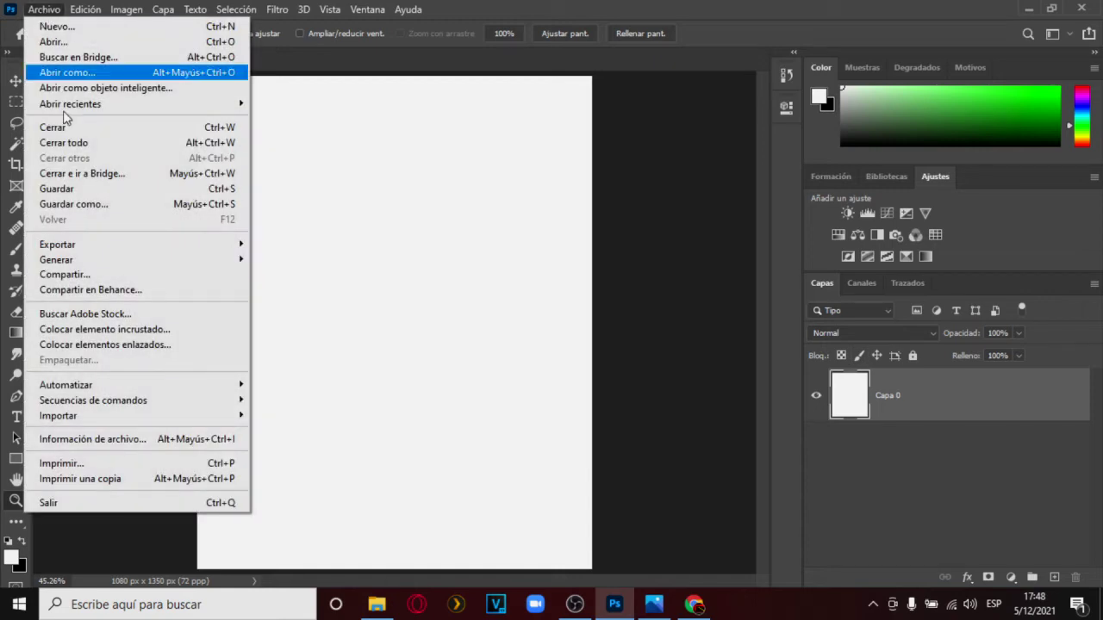
{"action": "left_click", "coordinate": [118, 333]}
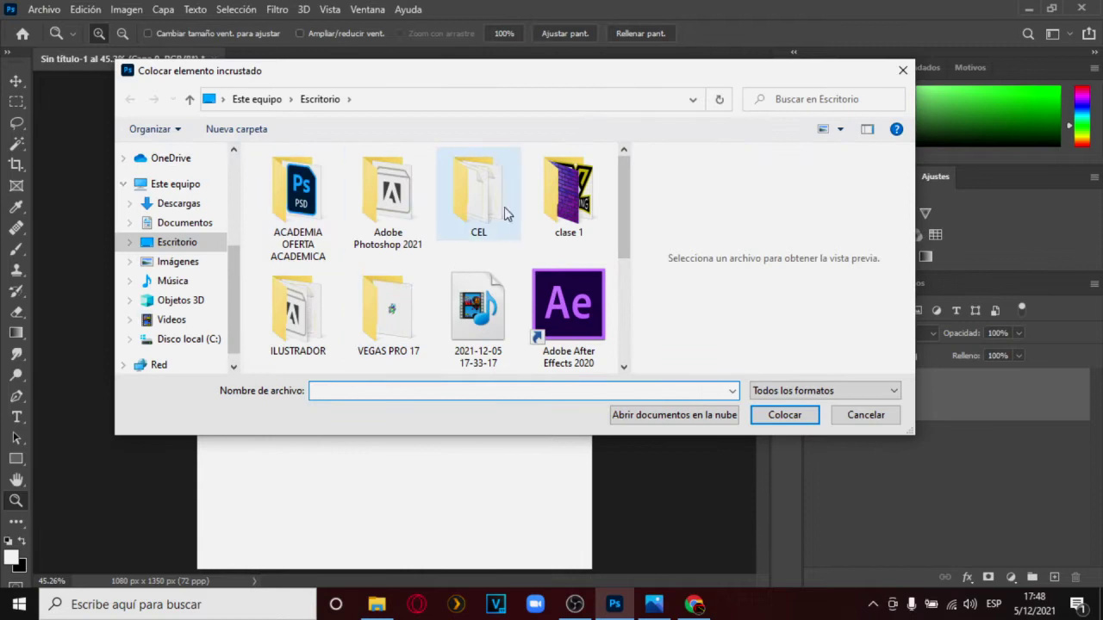
{"action": "double_click", "coordinate": [566, 197]}
{"action": "left_click", "coordinate": [480, 193]}
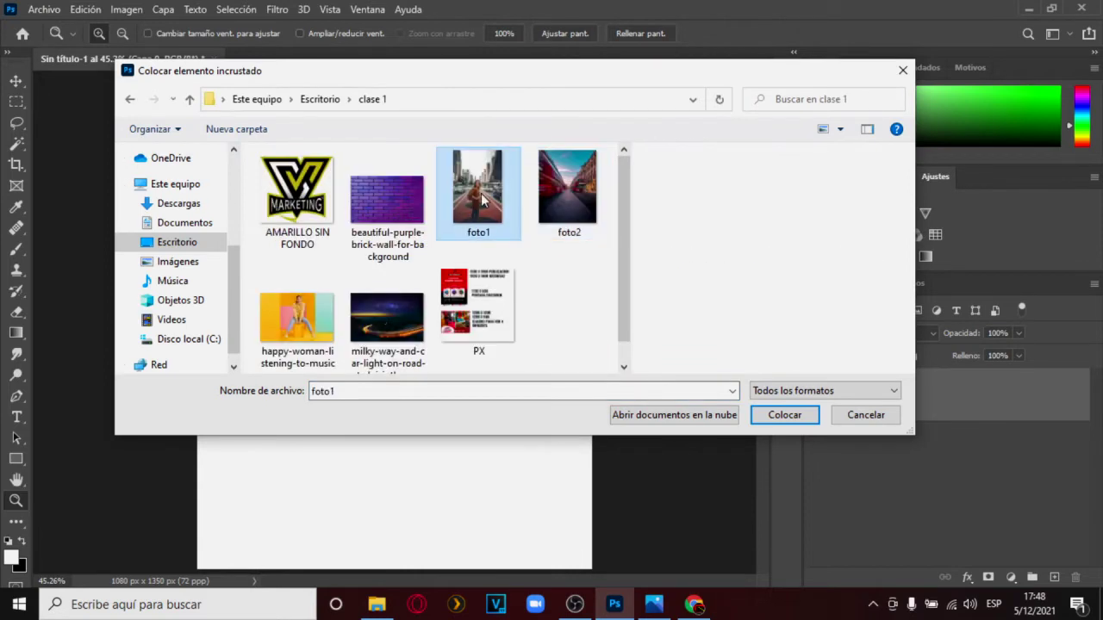
{"action": "left_click", "coordinate": [784, 415]}
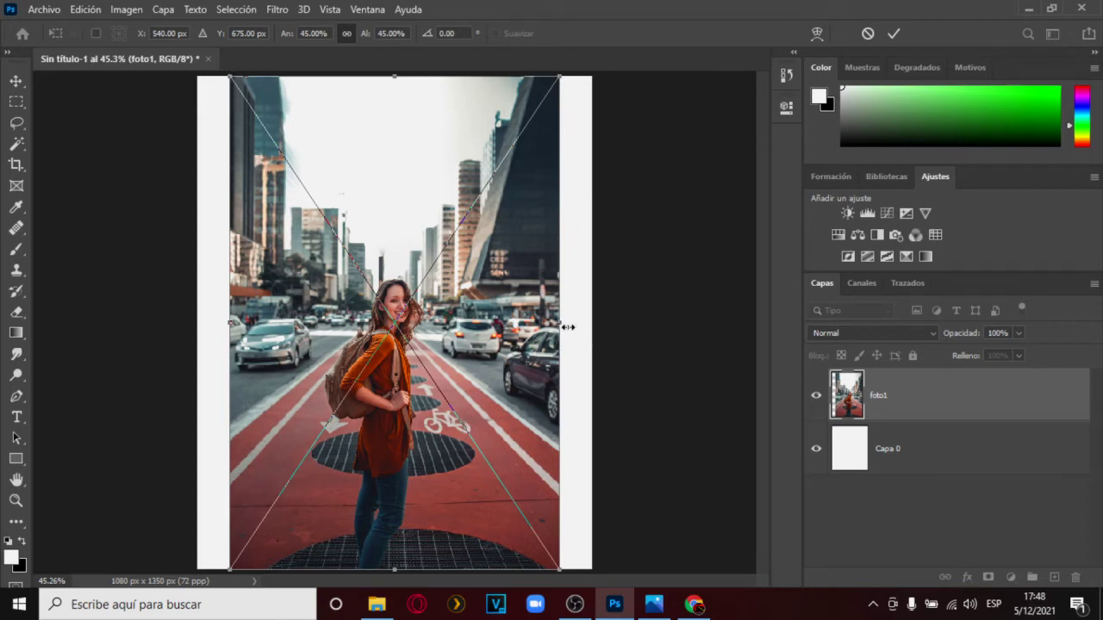
Scale foto1 proportionally to about 54% so it spans the full canvas width, and accept the transformation
{"action": "left_click_drag", "start_coordinate": [566, 323], "coordinate": [592, 323]}
{"action": "left_click_drag", "start_coordinate": [231, 322], "coordinate": [198, 322]}
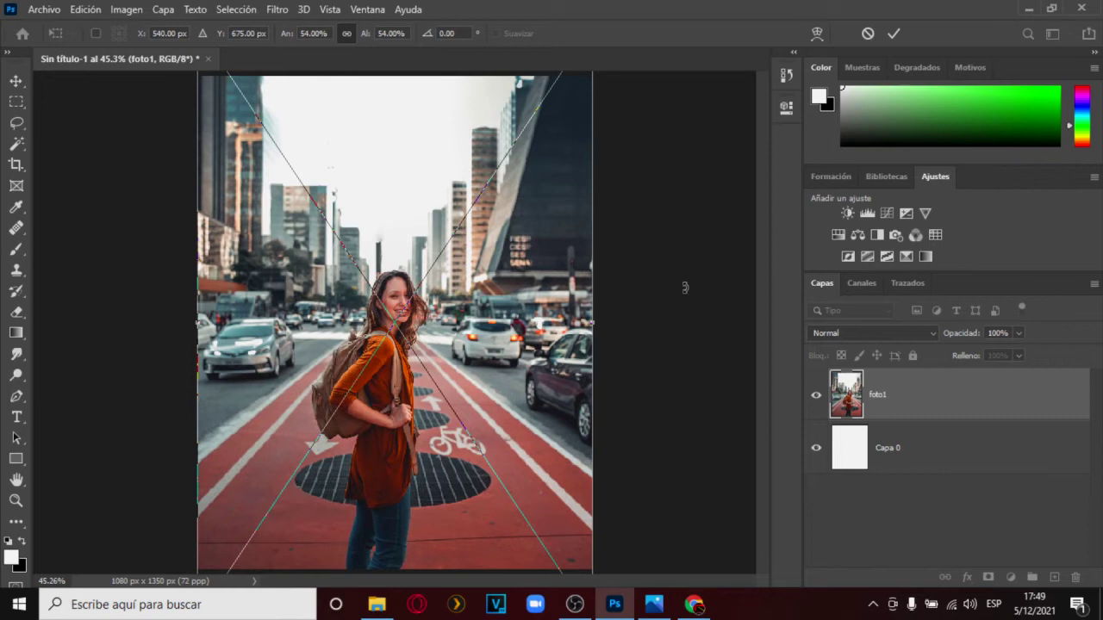
{"action": "key", "text": "Return"}
{"action": "key", "text": "z"}
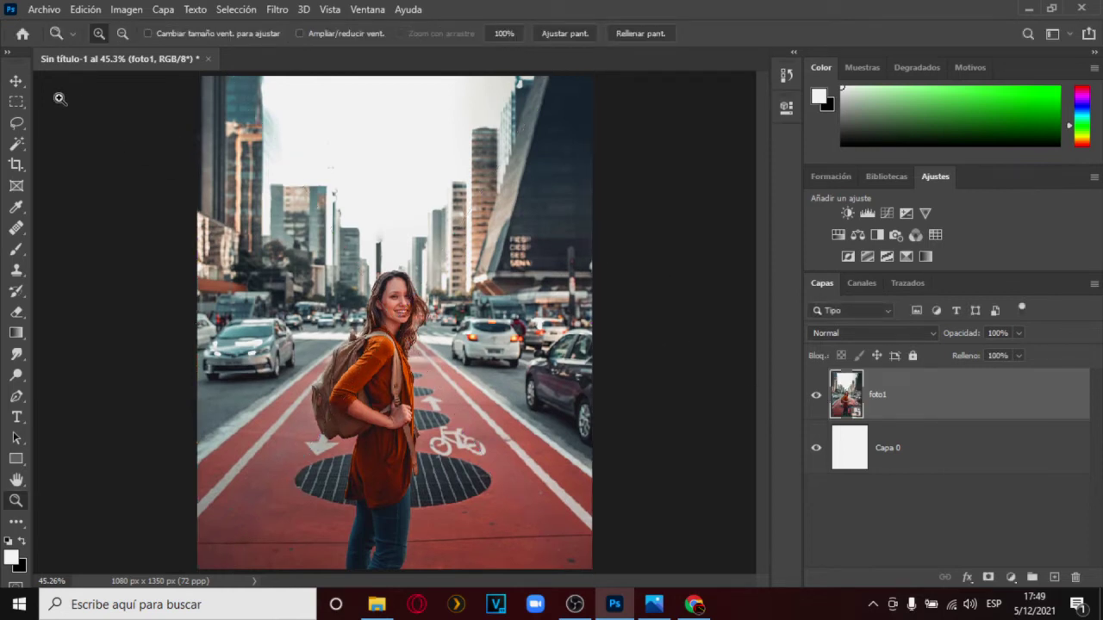
With the Move tool, shrink foto1 proportionally to about 30.59% and centre it on the canvas
{"action": "left_click", "coordinate": [17, 83]}
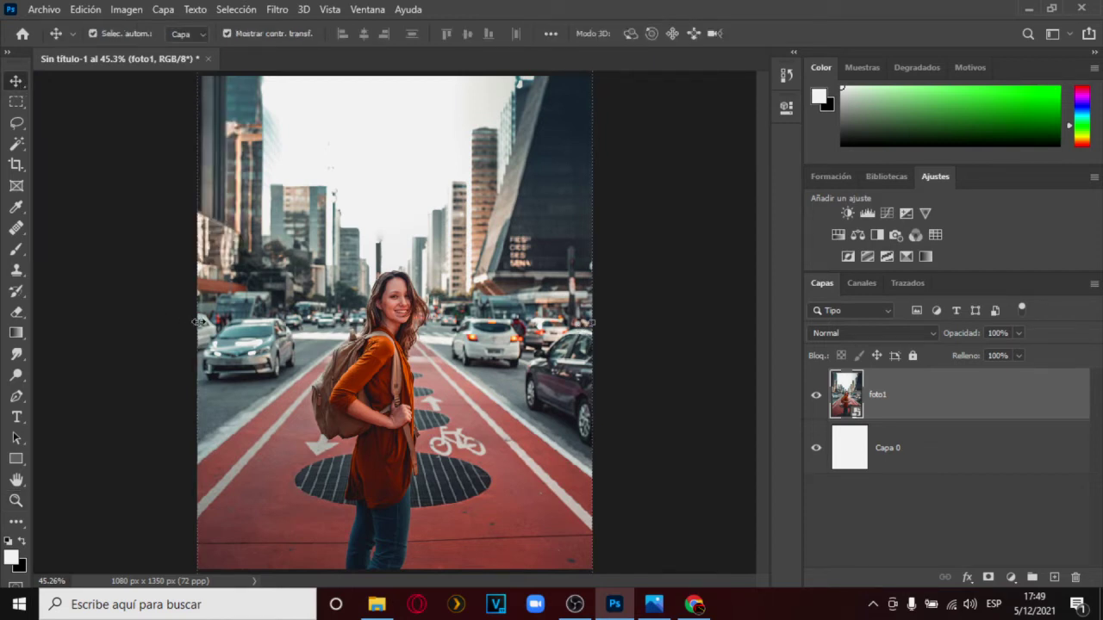
{"action": "left_click_drag", "start_coordinate": [198, 321], "coordinate": [369, 322]}
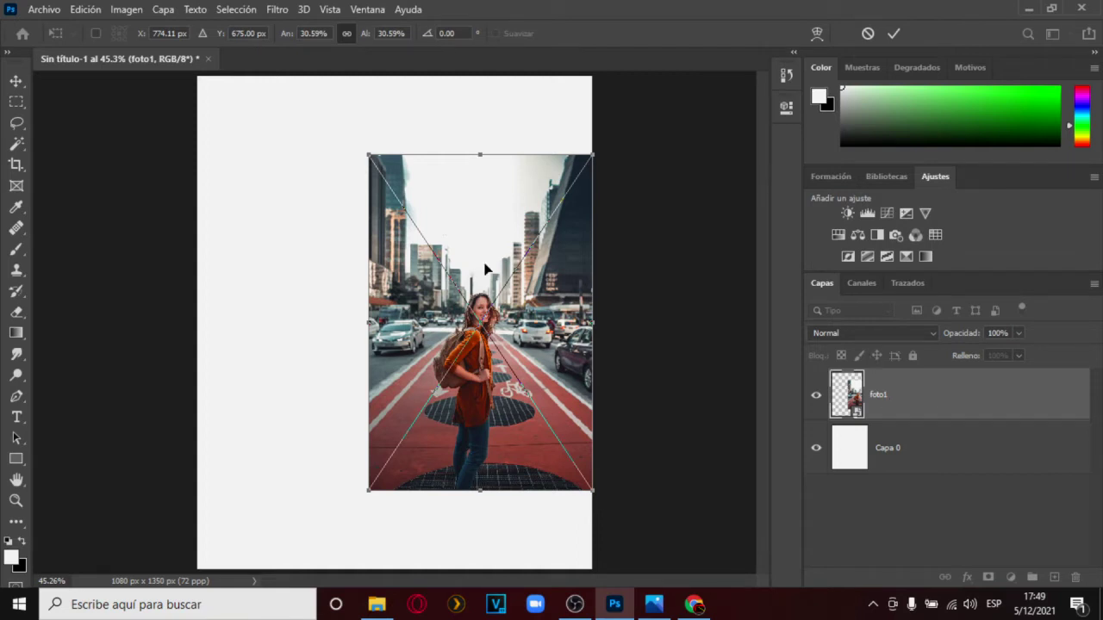
{"action": "left_click_drag", "start_coordinate": [477, 246], "coordinate": [412, 251]}
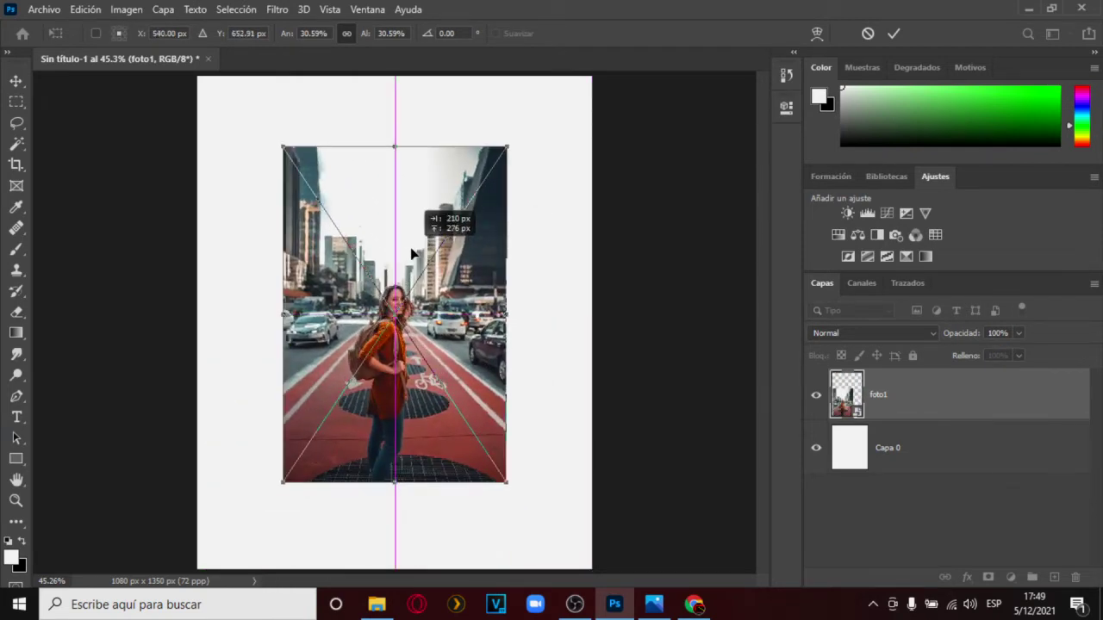
{"action": "mouse_move", "coordinate": [412, 254]}
{"action": "left_mouse_down"}
{"action": "mouse_move", "coordinate": [356, 253]}
{"action": "mouse_move", "coordinate": [420, 255]}
{"action": "mouse_move", "coordinate": [413, 262]}
{"action": "left_mouse_up"}
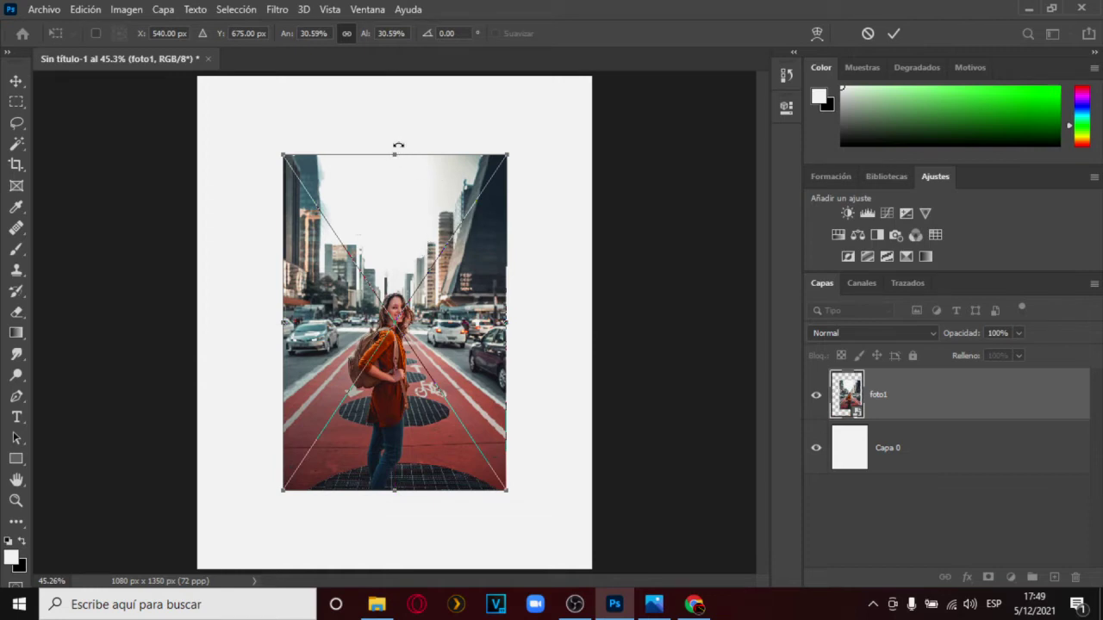
Resize foto1 proportionally from its upper and lower edges to about 31.68% and shift it slightly below the canvas centre
{"action": "left_click_drag", "start_coordinate": [394, 156], "coordinate": [393, 76]}
{"action": "left_click_drag", "start_coordinate": [394, 490], "coordinate": [393, 419]}
{"action": "left_click_drag", "start_coordinate": [405, 250], "coordinate": [410, 315]}
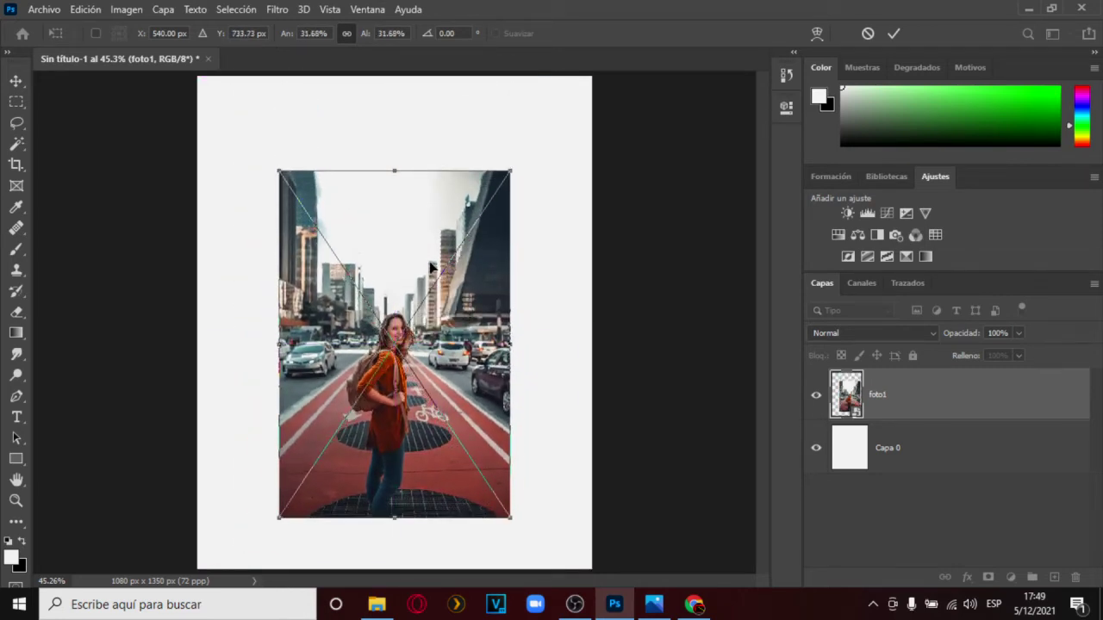
Unlink the width and height proportions and squash foto1 vertically to about 30.27%, then close the transformation
{"action": "left_click", "coordinate": [347, 33]}
{"action": "left_click_drag", "start_coordinate": [394, 170], "coordinate": [422, 185]}
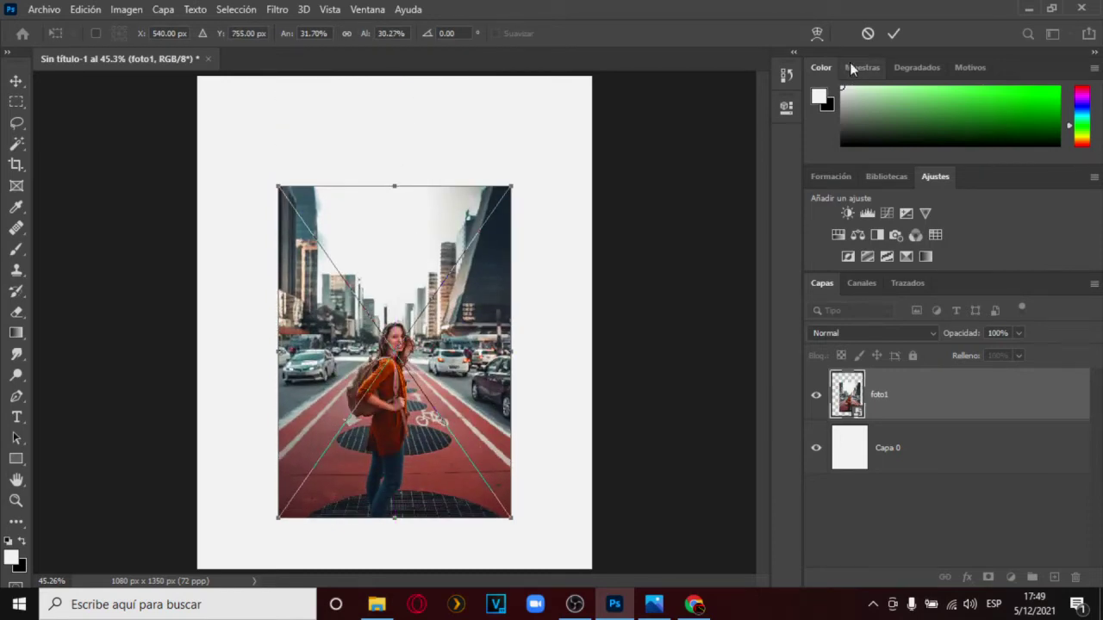
{"action": "left_click", "coordinate": [891, 35]}
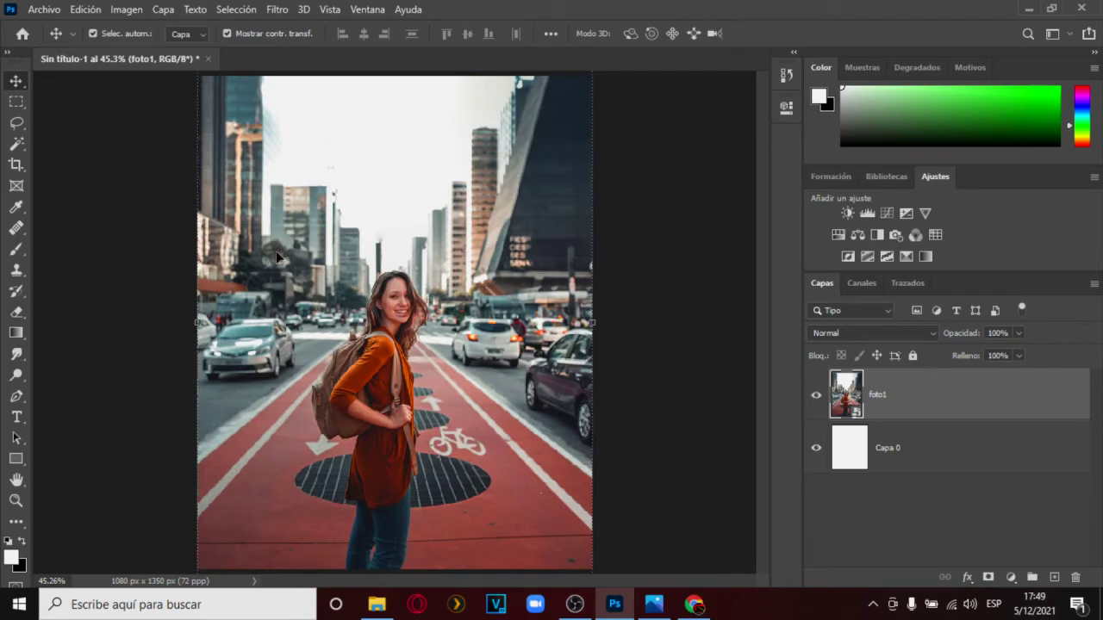
Use Free Transform to shrink foto1 from its side, scale it back to the full canvas width at 54% and accept it
{"action": "mouse_move", "coordinate": [200, 322]}
{"action": "left_mouse_down"}
{"action": "mouse_move", "coordinate": [339, 322]}
{"action": "mouse_move", "coordinate": [199, 324]}
{"action": "left_mouse_up"}
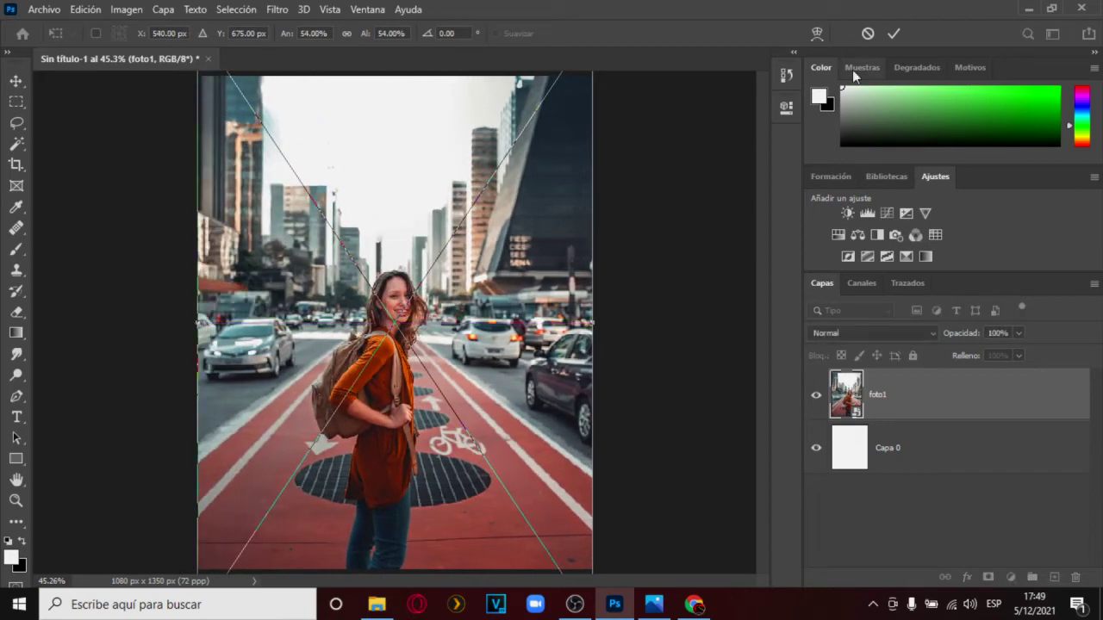
{"action": "left_click", "coordinate": [891, 34]}
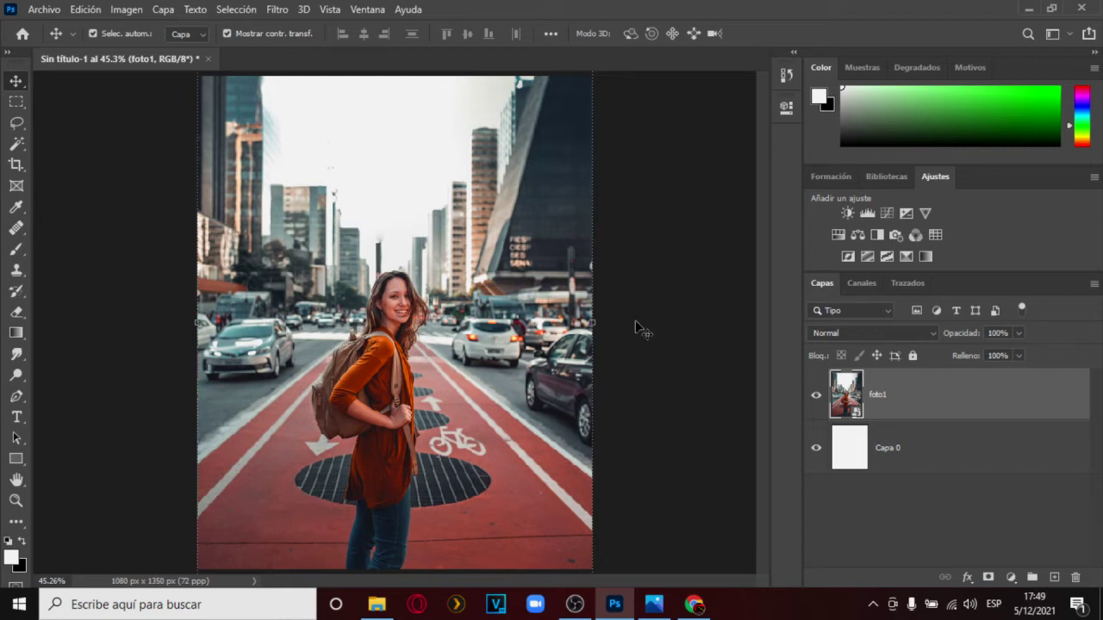
{"action": "key", "text": "ctrl+t"}
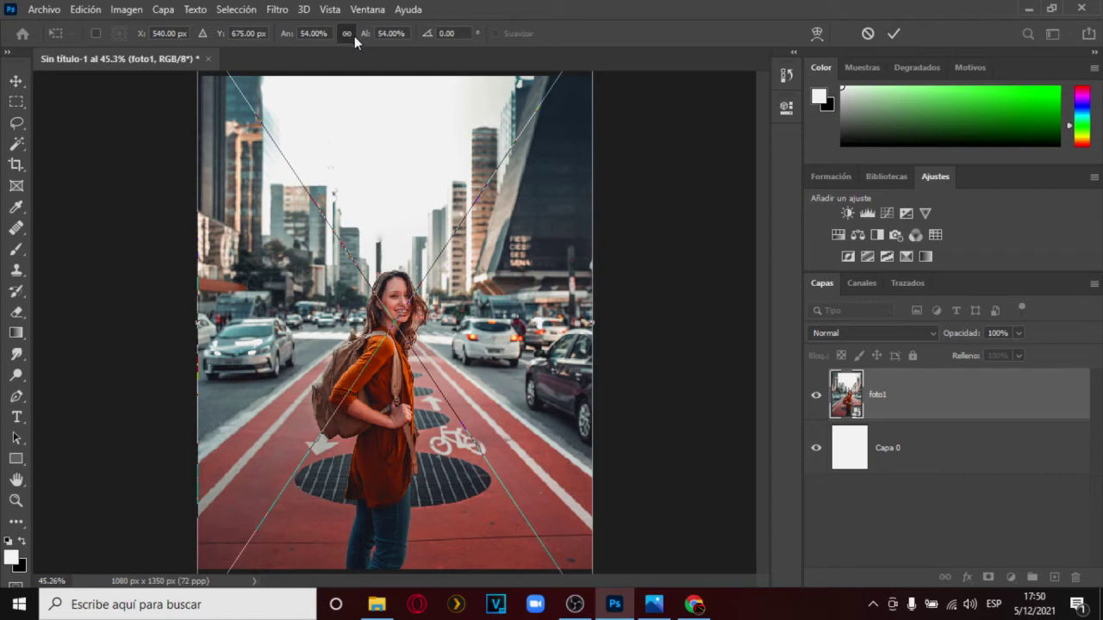
{"action": "left_click_drag", "start_coordinate": [199, 323], "coordinate": [303, 323]}
{"action": "left_click_drag", "start_coordinate": [519, 320], "coordinate": [592, 319]}
{"action": "left_click_drag", "start_coordinate": [300, 323], "coordinate": [198, 324]}
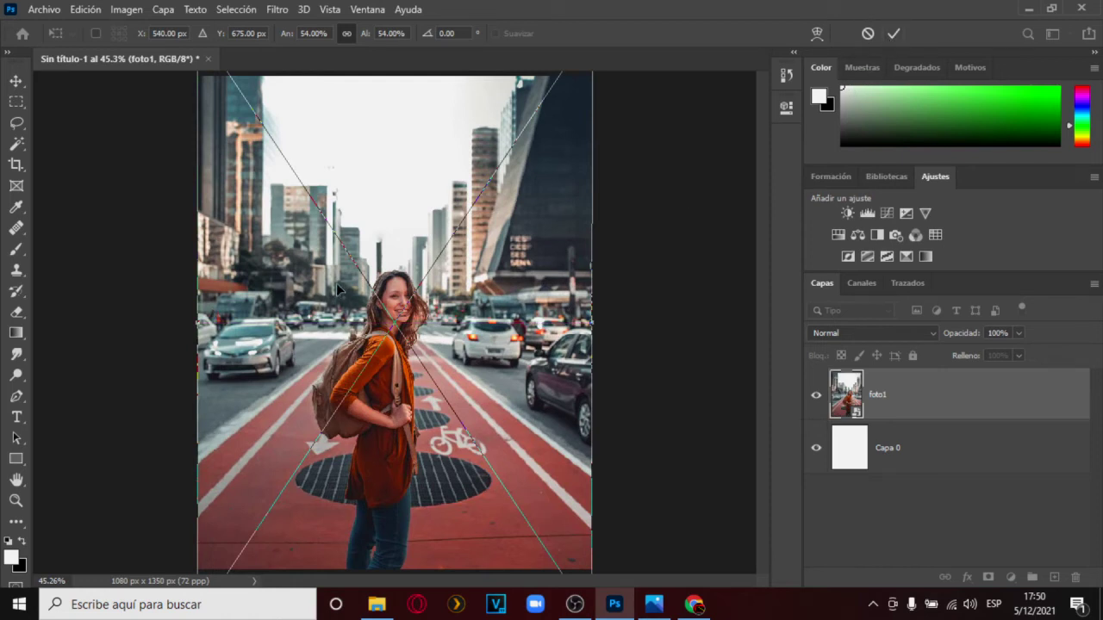
{"action": "key", "text": "Return"}
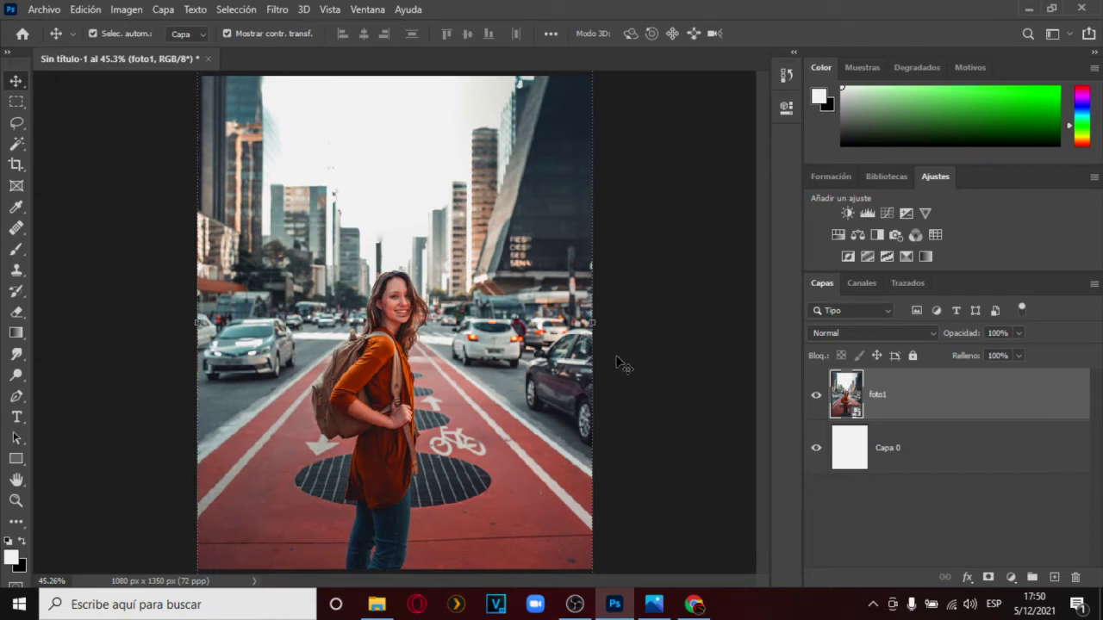
Place foto2 as an embedded element, enlarge it proportionally to about 55.03% so it covers the canvas, and accept it
{"action": "left_click", "coordinate": [43, 10]}
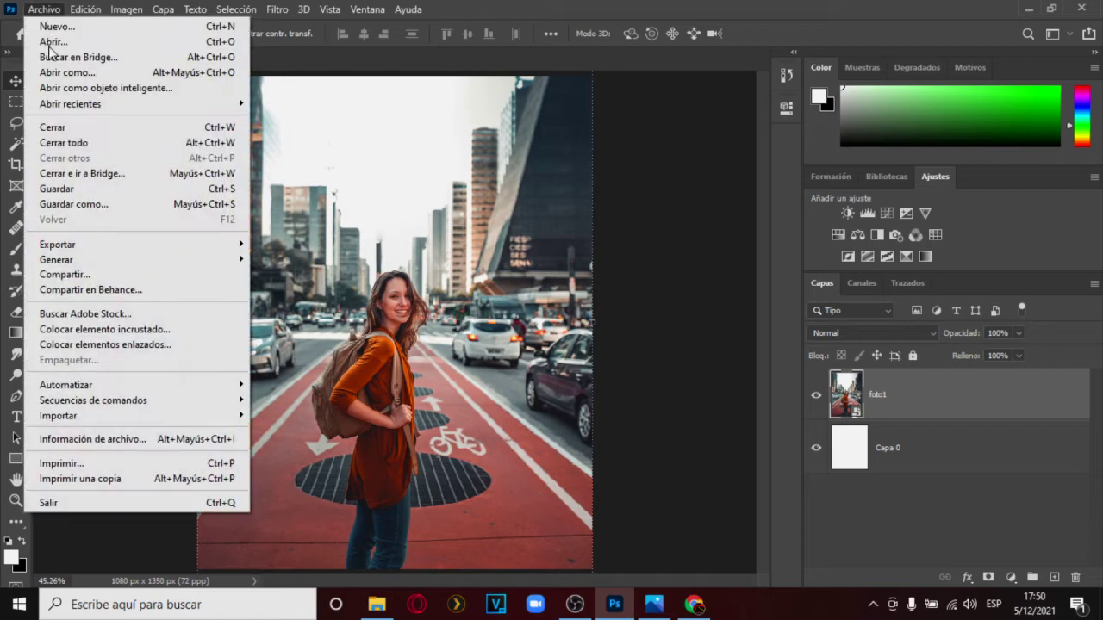
{"action": "left_click", "coordinate": [112, 331]}
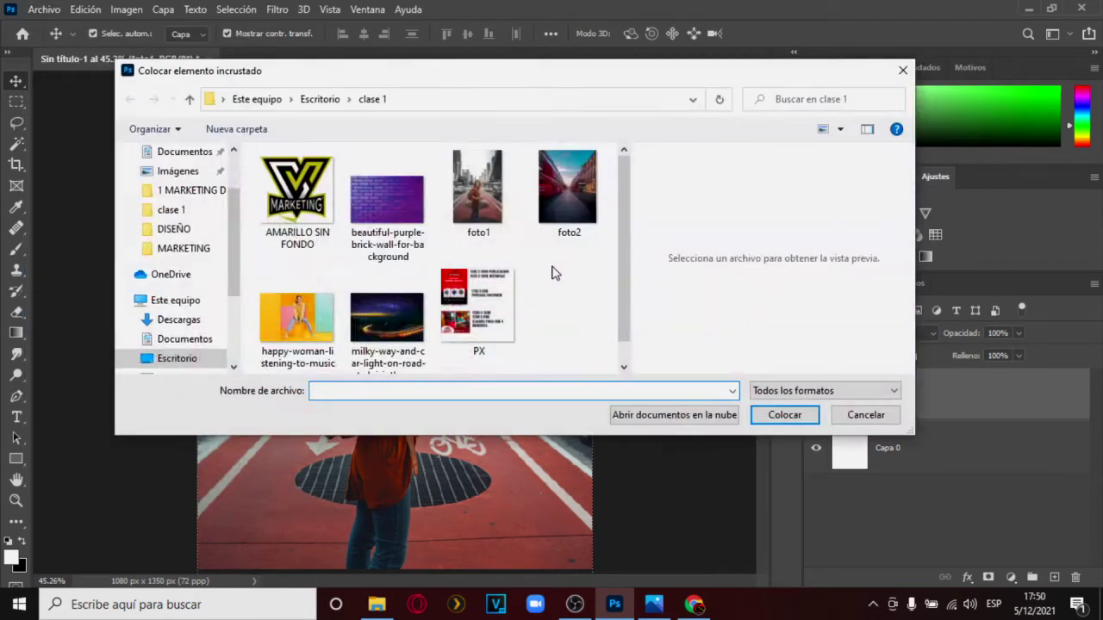
{"action": "left_click", "coordinate": [581, 219]}
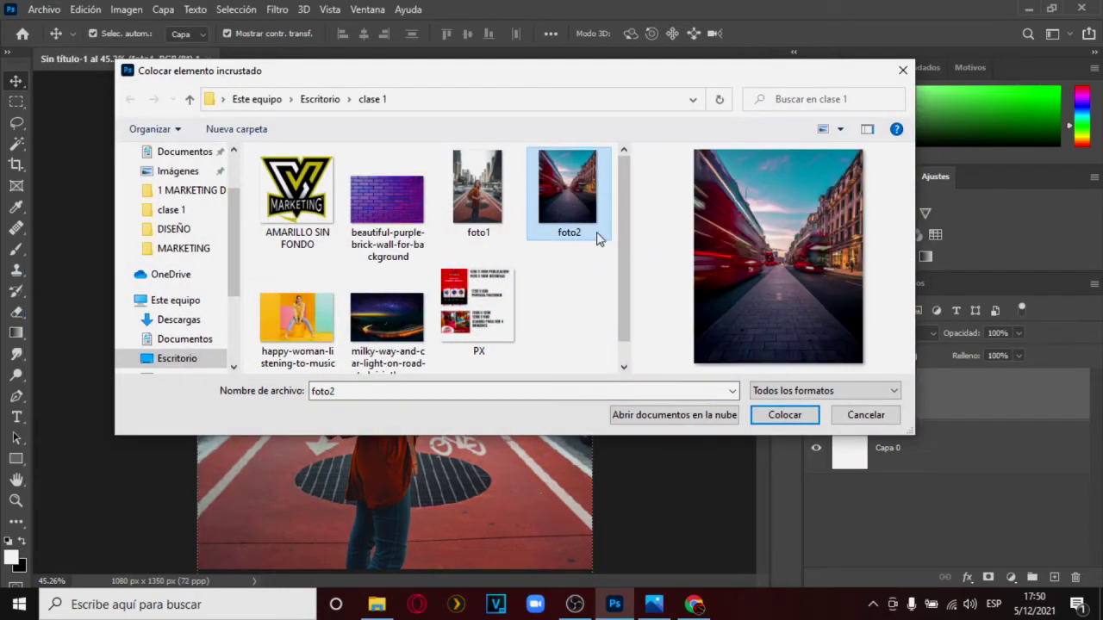
{"action": "left_click", "coordinate": [779, 416]}
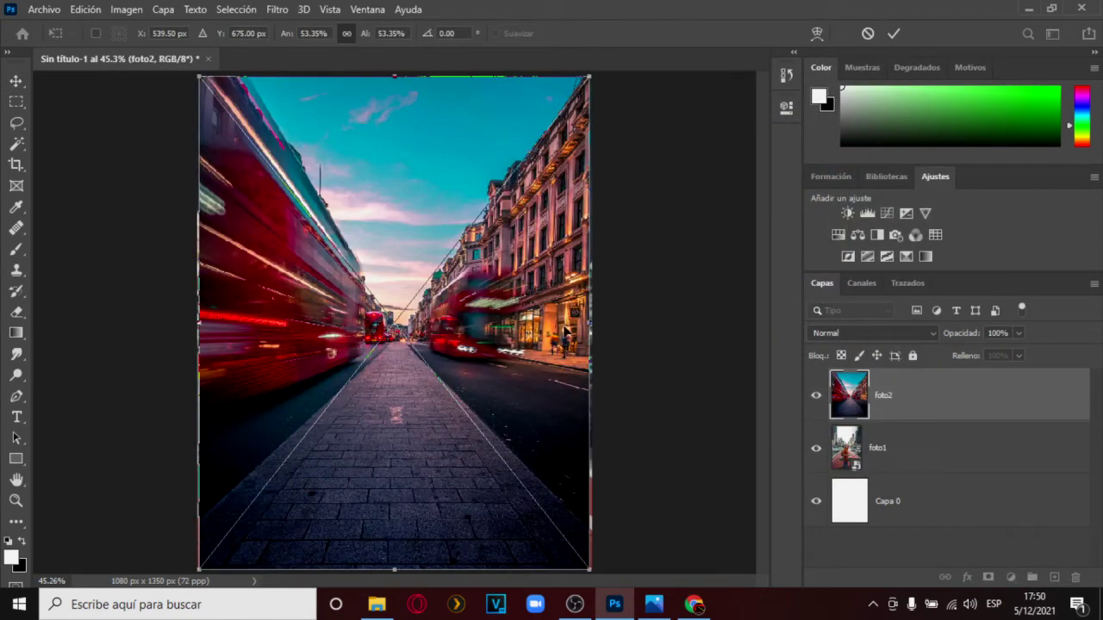
{"action": "left_click_drag", "start_coordinate": [588, 320], "coordinate": [593, 319]}
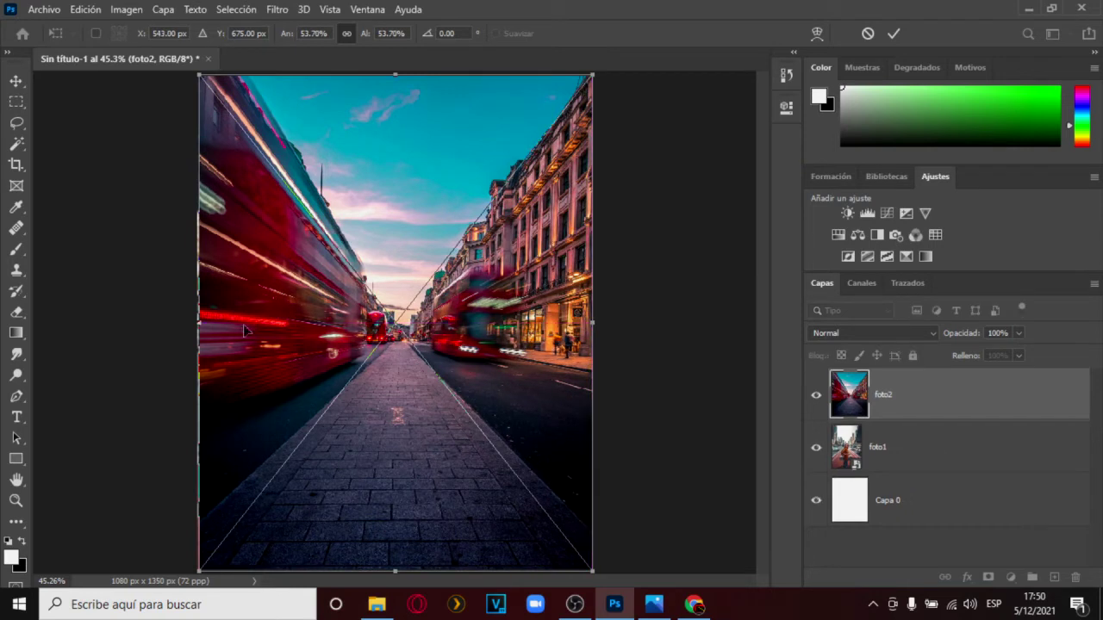
{"action": "left_click_drag", "start_coordinate": [198, 323], "coordinate": [190, 324]}
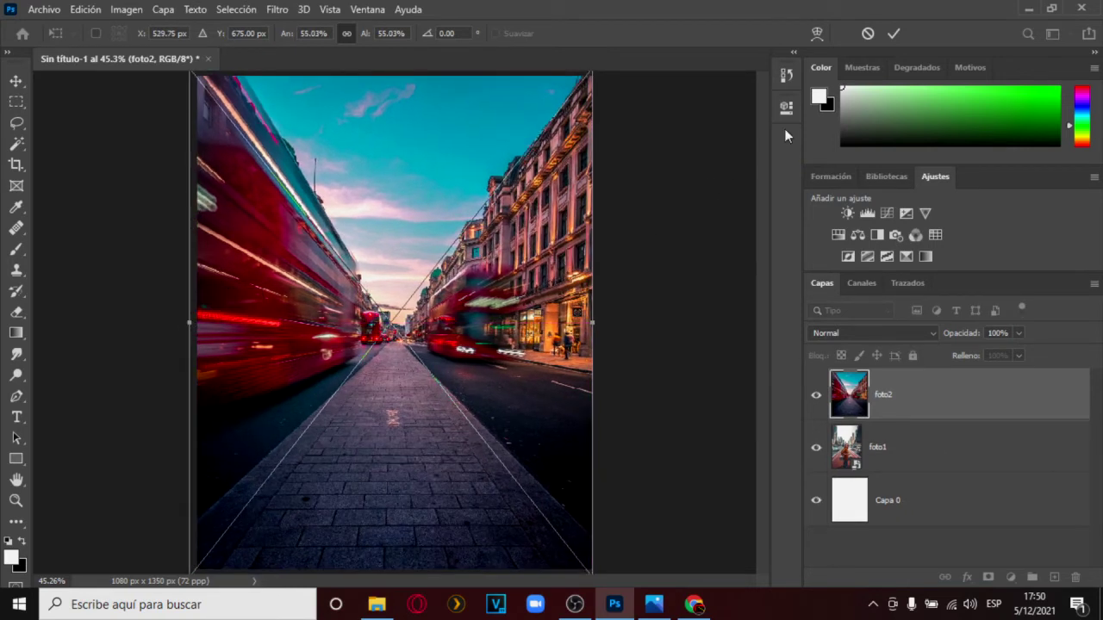
{"action": "left_click", "coordinate": [893, 35]}
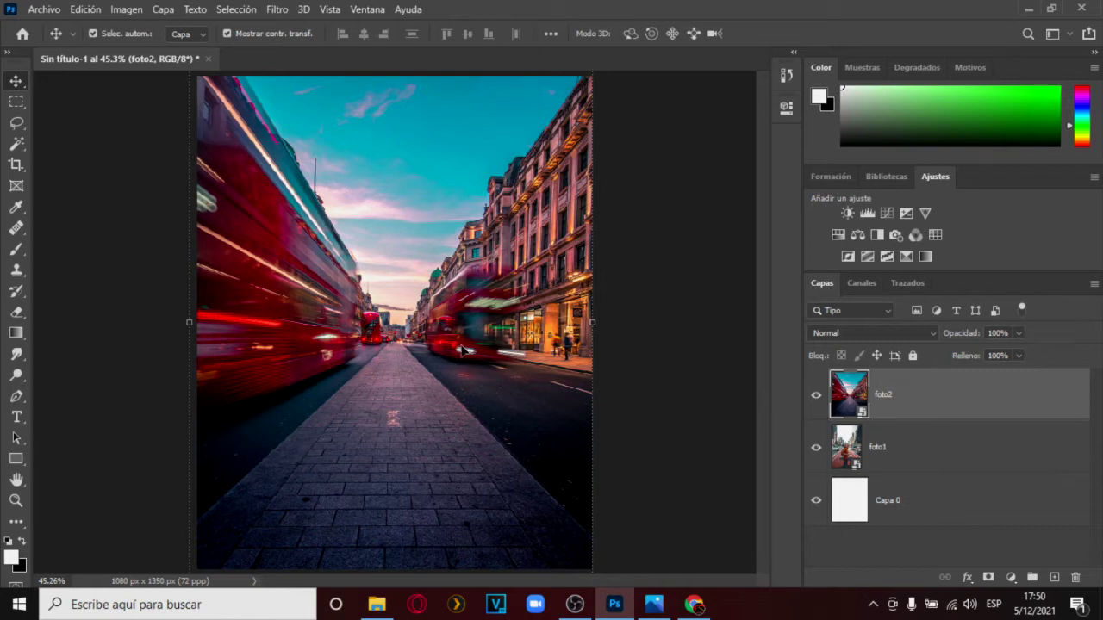
Rename the white background layer Capa 0 as FONDO BLANCO
{"action": "left_click", "coordinate": [896, 503]}
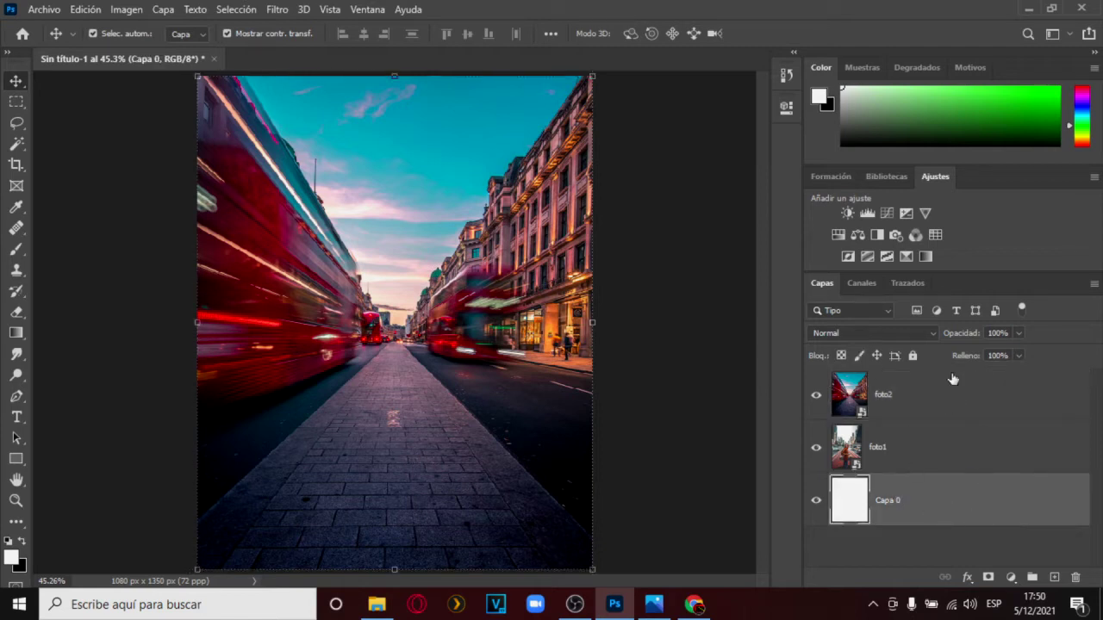
{"action": "double_click", "coordinate": [888, 501]}
{"action": "type", "text": "FONDO BLANCO"}
{"action": "key", "text": "Return"}
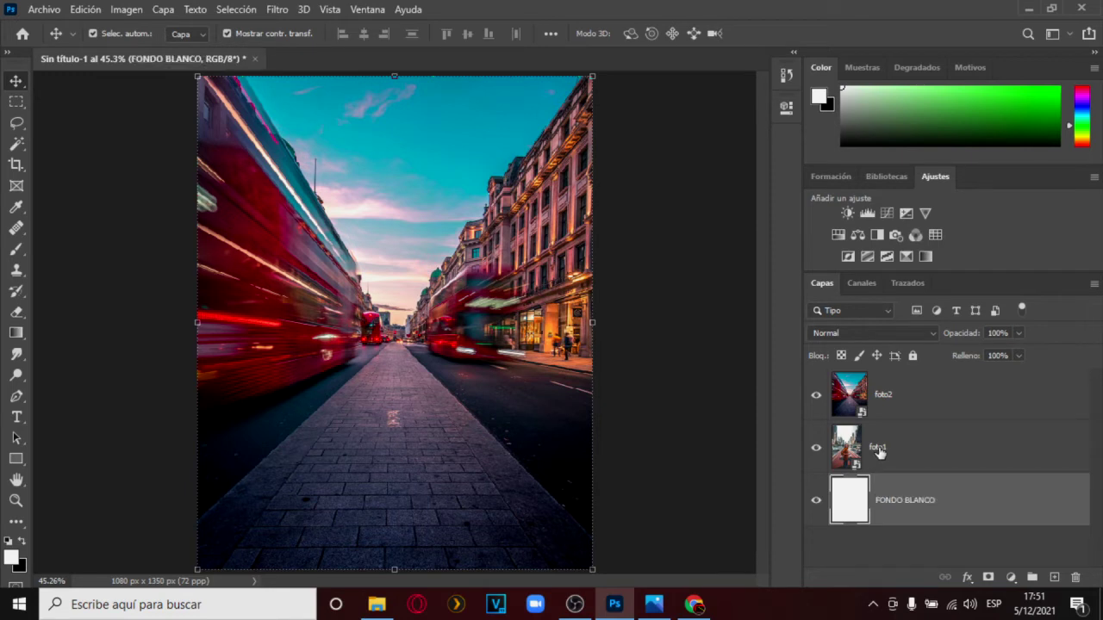
Rename the foto1 layer as FOTO MODELO
{"action": "left_click", "coordinate": [878, 452]}
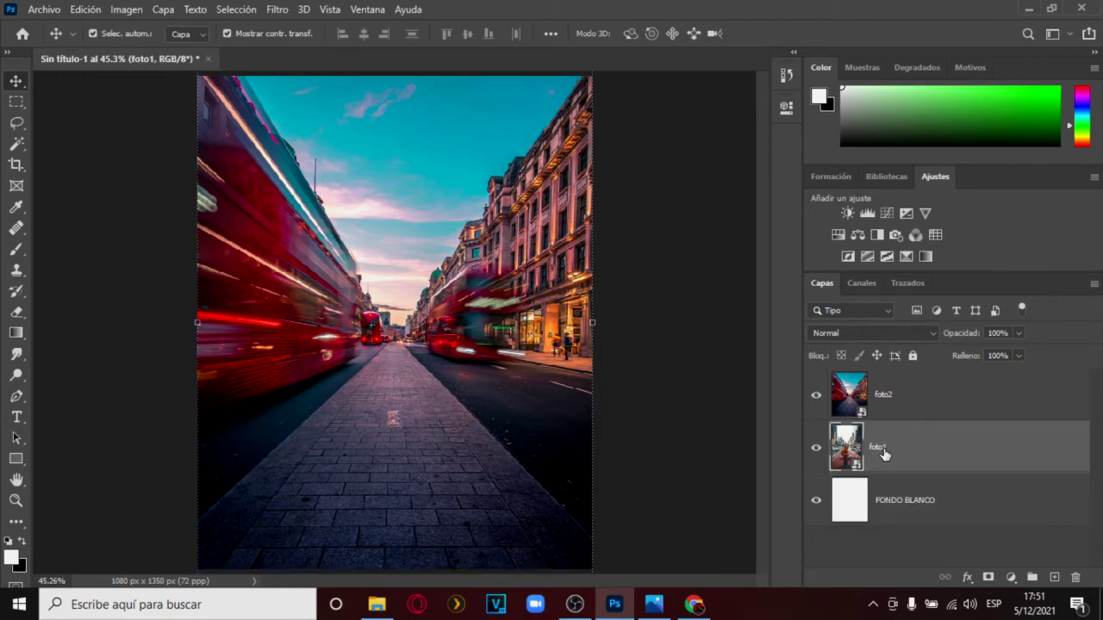
{"action": "double_click", "coordinate": [879, 448]}
{"action": "type", "text": "FOTO MODELO"}
{"action": "key", "text": "Return"}
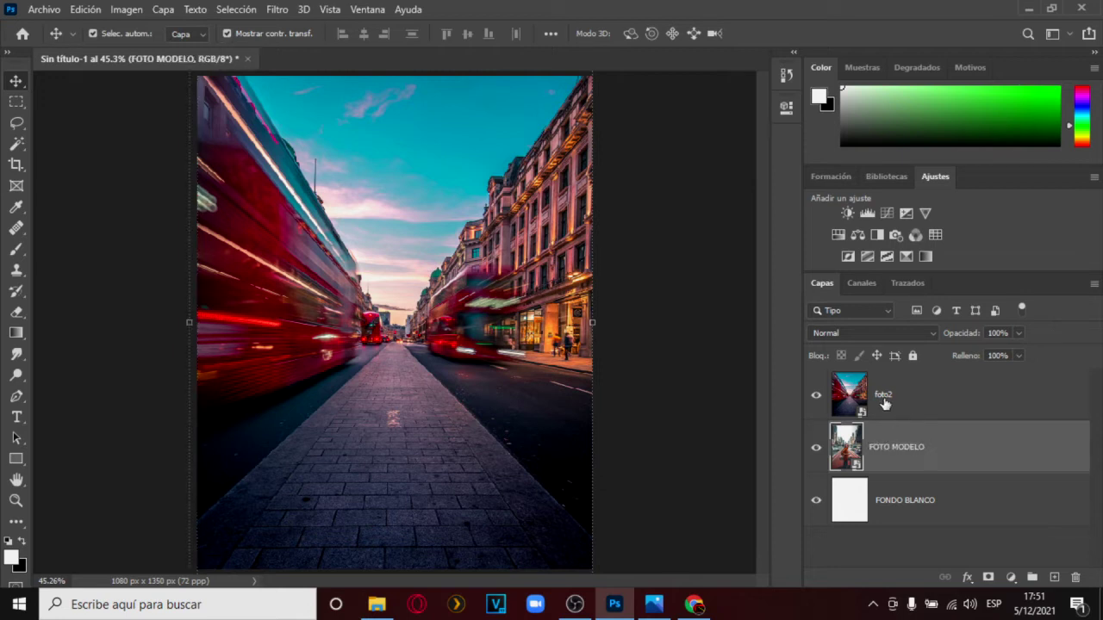
Rename the foto2 layer as FOTO CALLE
{"action": "left_click", "coordinate": [883, 401]}
{"action": "double_click", "coordinate": [884, 403]}
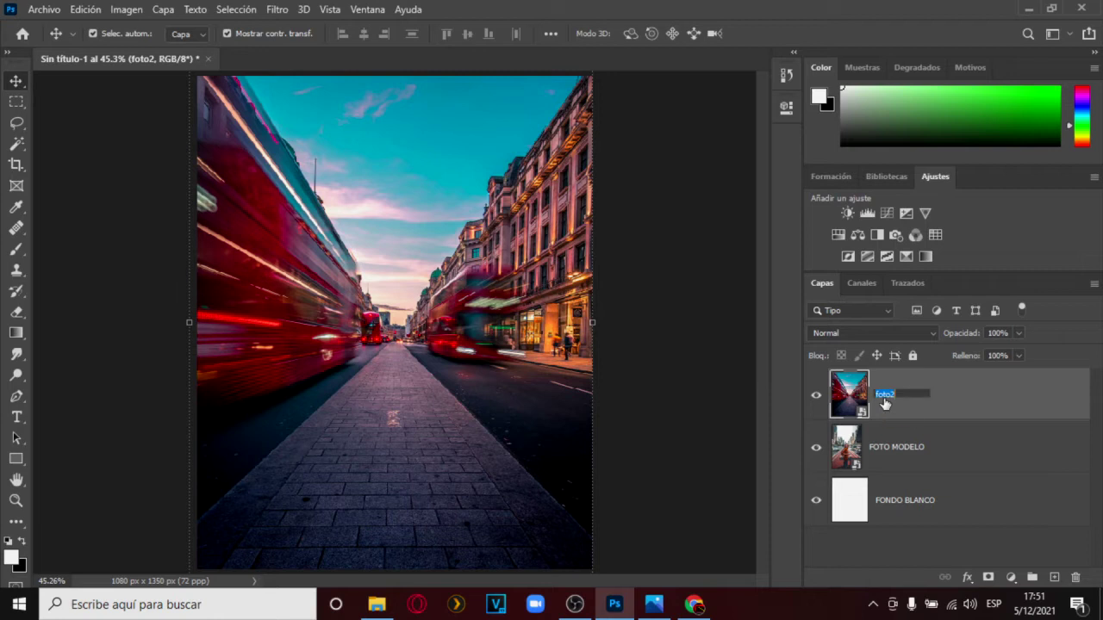
{"action": "type", "text": "FOTO CALLE"}
{"action": "key", "text": "Return"}
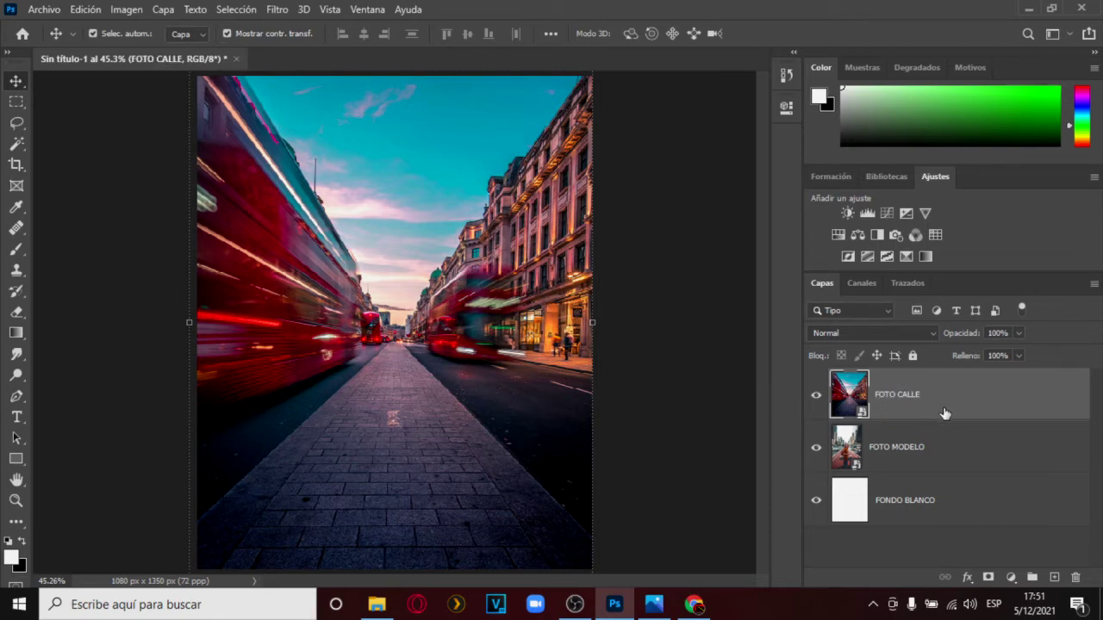
Hide and show the FOTO CALLE layer several times to compare it with the photo beneath
{"action": "left_click", "coordinate": [891, 465]}
{"action": "left_click", "coordinate": [896, 406]}
{"action": "left_click", "coordinate": [816, 400]}
{"action": "left_click", "coordinate": [816, 400]}
{"action": "left_click", "coordinate": [816, 400]}
{"action": "left_click", "coordinate": [815, 399]}
{"action": "left_click", "coordinate": [816, 400]}
{"action": "left_click", "coordinate": [816, 401]}
{"action": "left_click", "coordinate": [816, 400]}
{"action": "left_click", "coordinate": [816, 401]}
{"action": "left_click", "coordinate": [816, 401]}
{"action": "left_click", "coordinate": [816, 401]}
{"action": "left_click", "coordinate": [816, 401]}
{"action": "left_click", "coordinate": [815, 401]}
Reorder the layers so FONDO BLANCO is on top, followed by FOTO MODELO and FOTO CALLE
{"action": "left_click", "coordinate": [937, 447]}
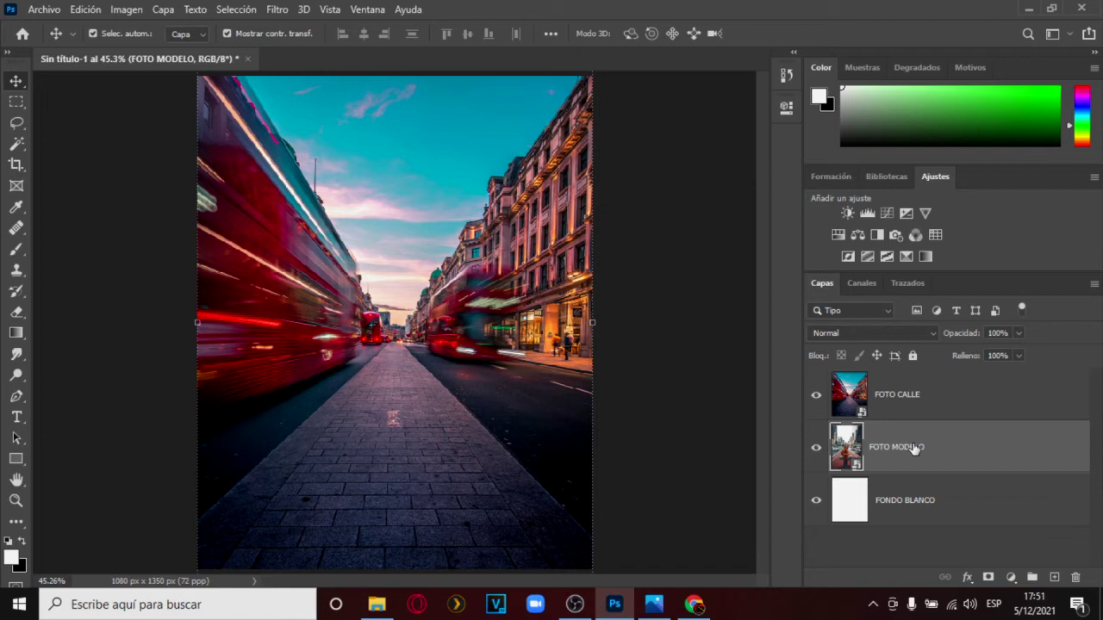
{"action": "left_click_drag", "start_coordinate": [915, 448], "coordinate": [911, 380]}
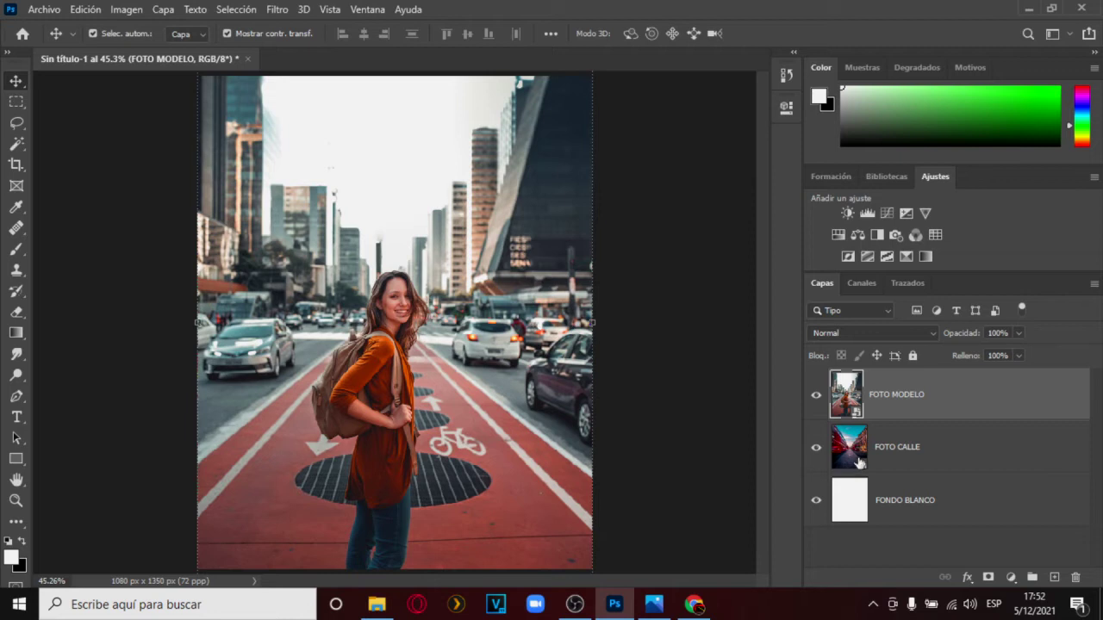
{"action": "left_click", "coordinate": [933, 448]}
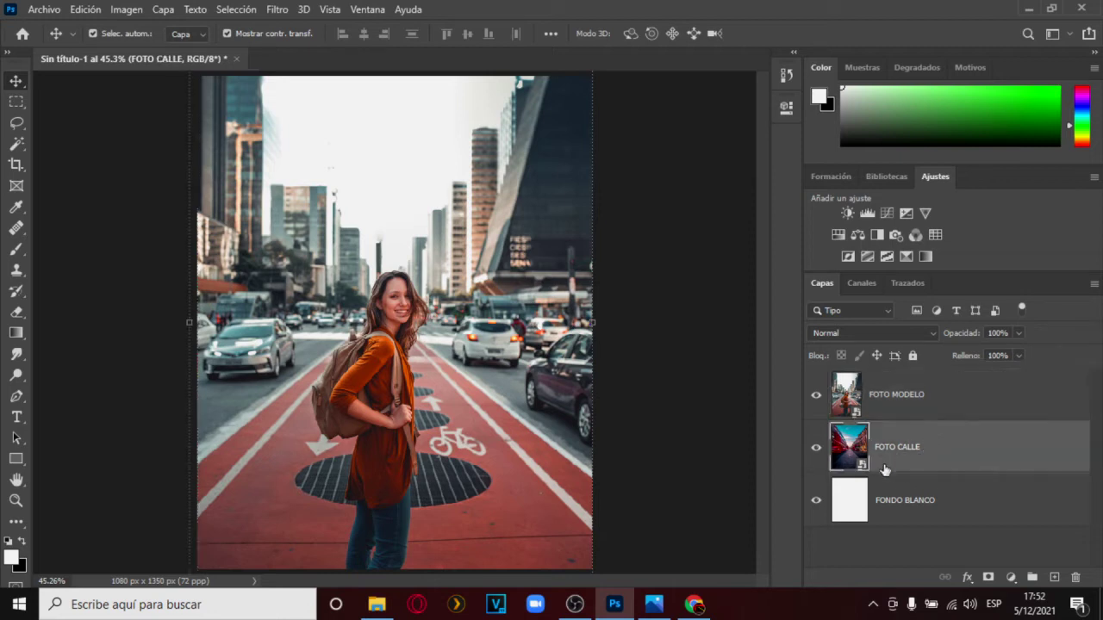
{"action": "left_click", "coordinate": [887, 504]}
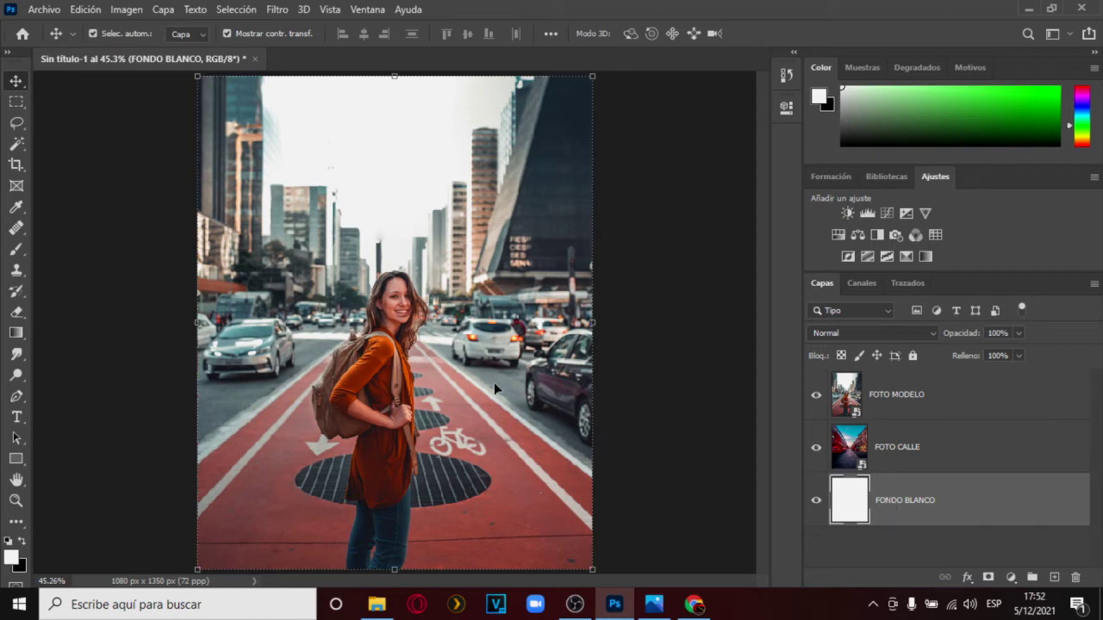
{"action": "left_click_drag", "start_coordinate": [901, 492], "coordinate": [893, 383]}
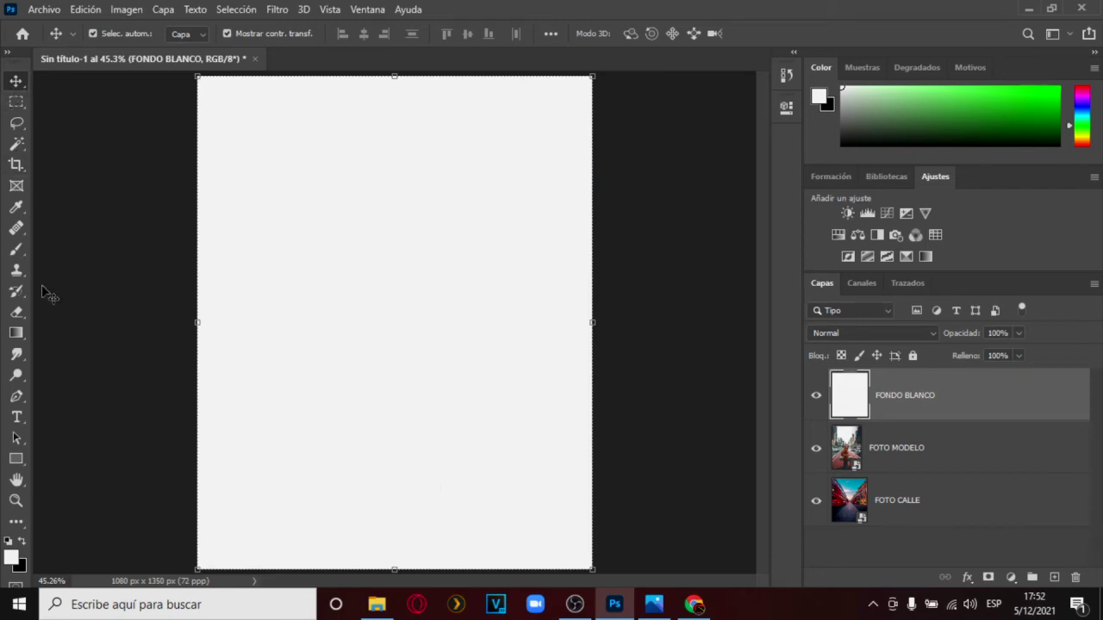
Choose the Eraser tool and set its brush size to 122 px
{"action": "mouse_move", "coordinate": [22, 312]}
{"action": "left_mouse_down"}
{"action": "mouse_move", "coordinate": [75, 317]}
{"action": "mouse_move", "coordinate": [19, 319]}
{"action": "mouse_move", "coordinate": [77, 349]}
{"action": "mouse_move", "coordinate": [82, 317]}
{"action": "mouse_move", "coordinate": [107, 312]}
{"action": "left_mouse_up"}
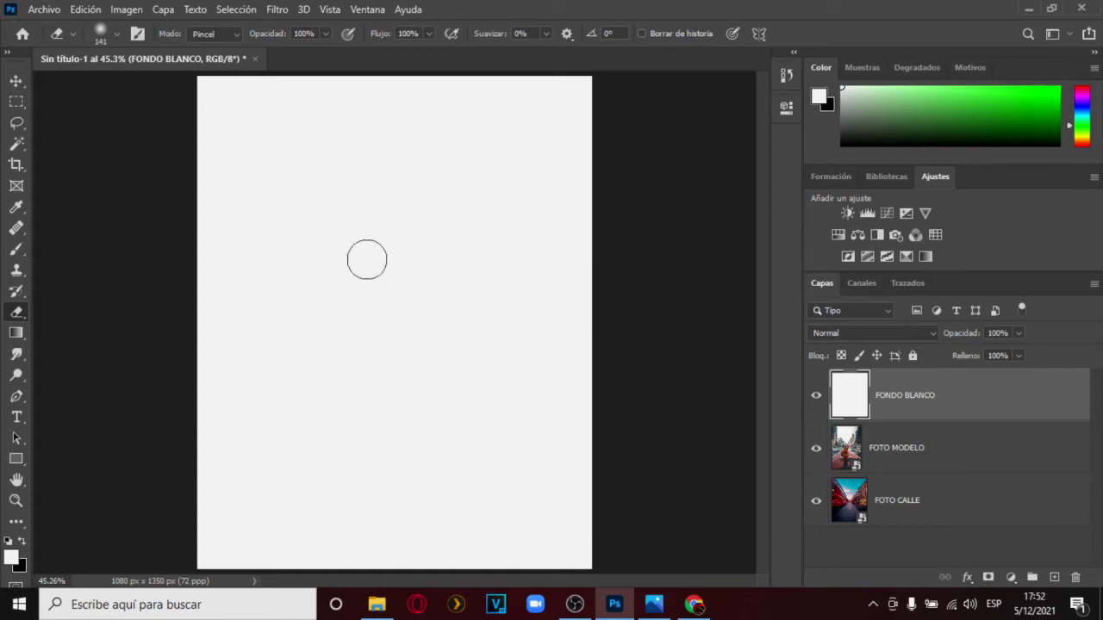
{"action": "left_click", "coordinate": [116, 36]}
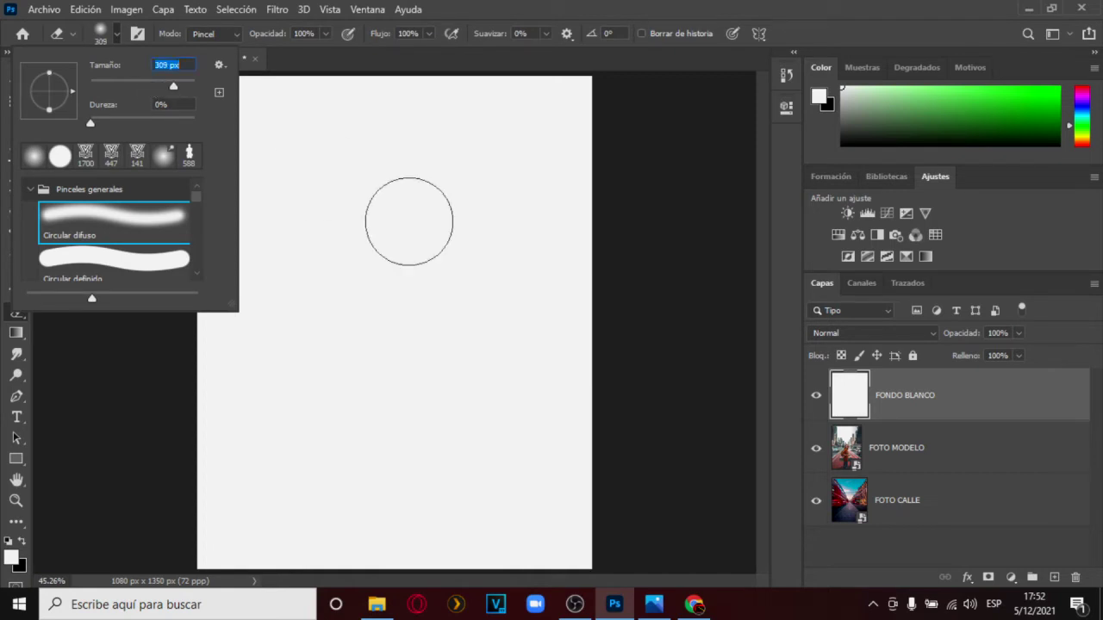
{"action": "left_click", "coordinate": [172, 86]}
{"action": "left_click_drag", "start_coordinate": [171, 86], "coordinate": [111, 98]}
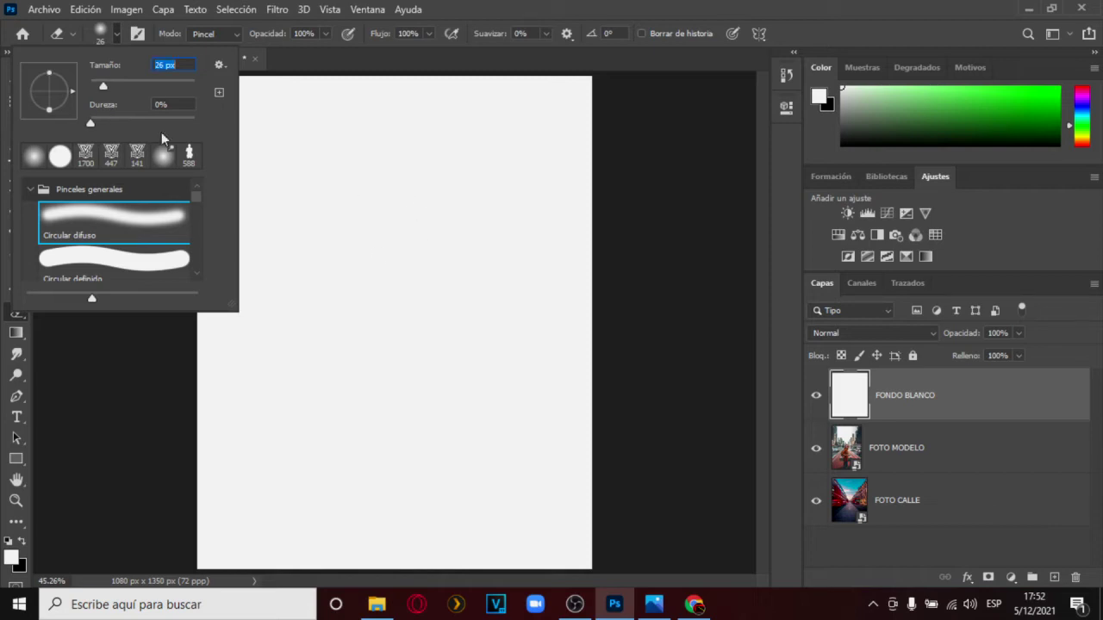
{"action": "left_click_drag", "start_coordinate": [138, 87], "coordinate": [147, 86]}
Try the Circular difuso and Circular definido eraser tips from the general brushes to compare their hardness
{"action": "left_click", "coordinate": [30, 190]}
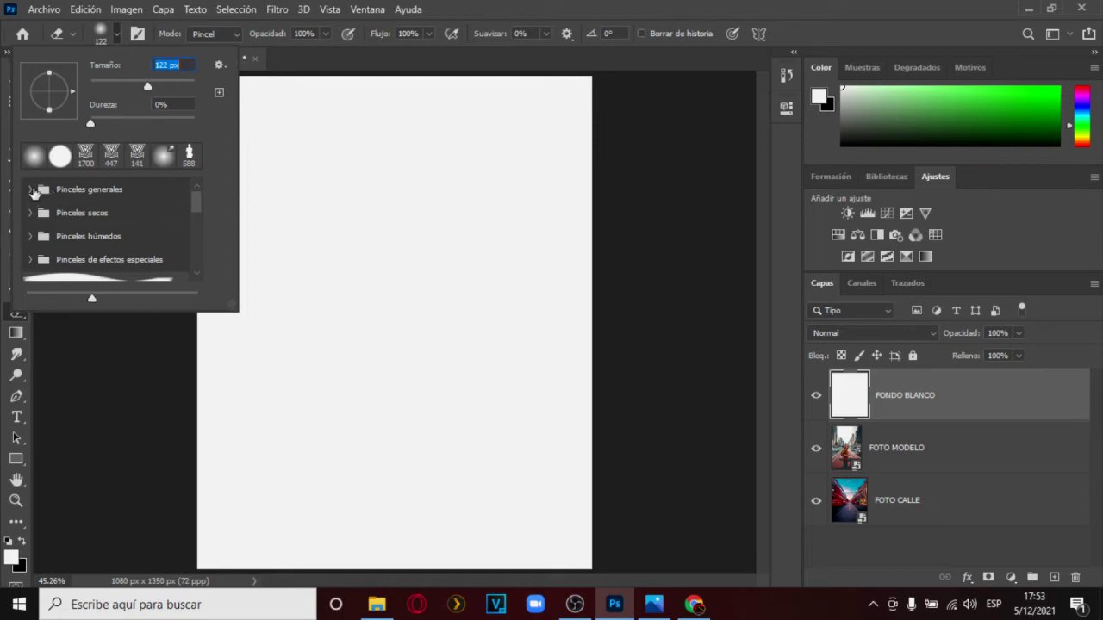
{"action": "left_click", "coordinate": [32, 190]}
{"action": "left_click", "coordinate": [64, 230]}
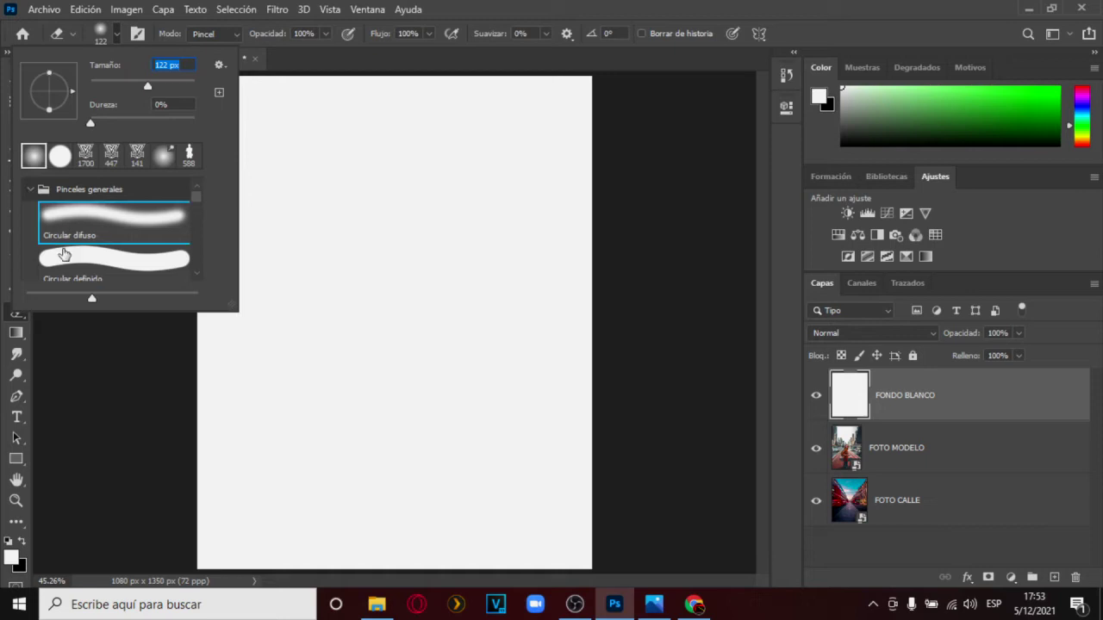
{"action": "left_click", "coordinate": [64, 255]}
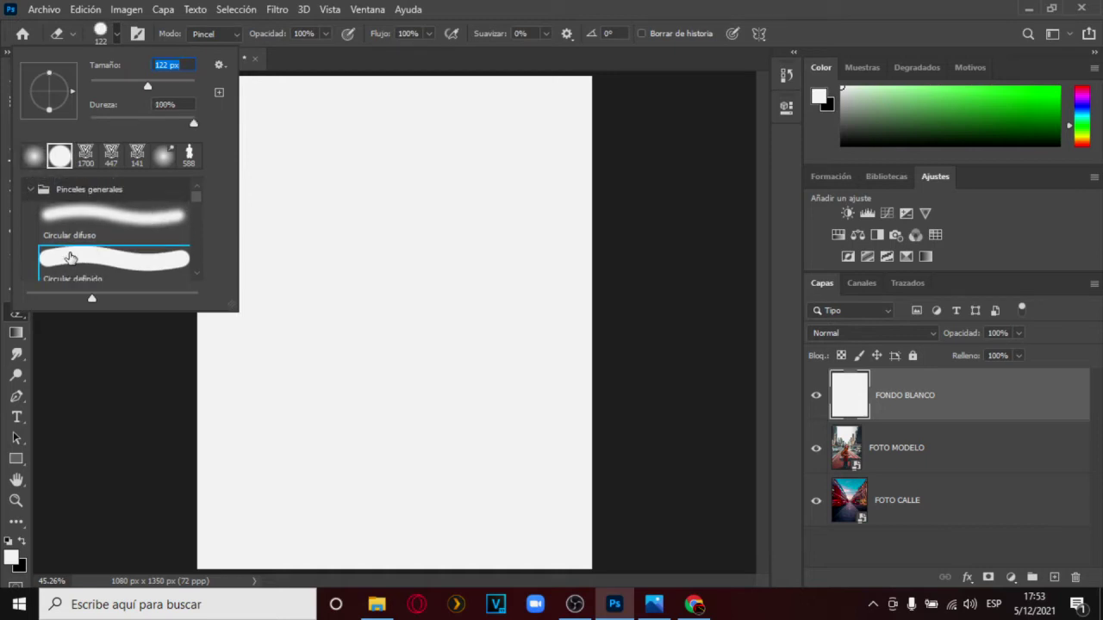
{"action": "left_click", "coordinate": [82, 211]}
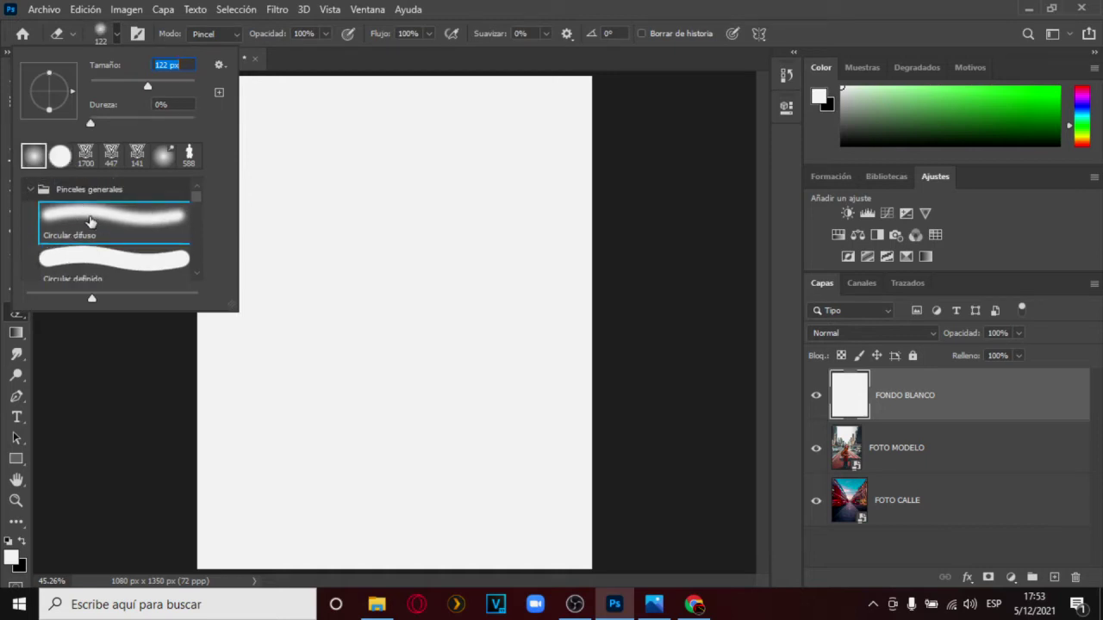
Set the eraser to the Circular definido tip at 191 px and erase a winding diagonal stroke across FONDO BLANCO
{"action": "left_click", "coordinate": [88, 263]}
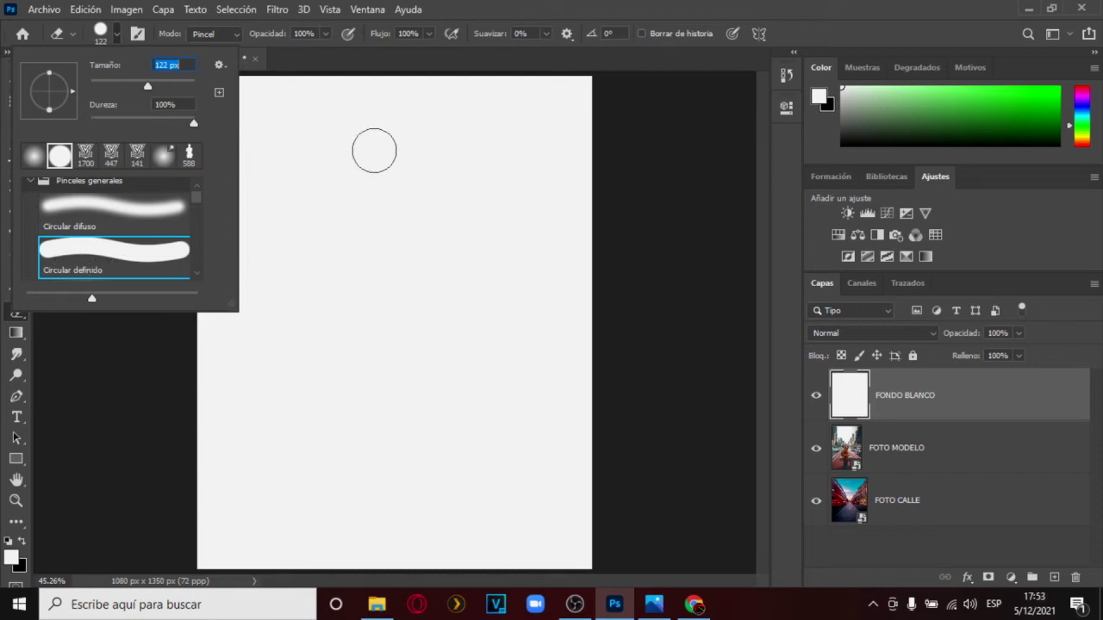
{"action": "left_click_drag", "start_coordinate": [149, 86], "coordinate": [158, 87]}
{"action": "left_click", "coordinate": [117, 33]}
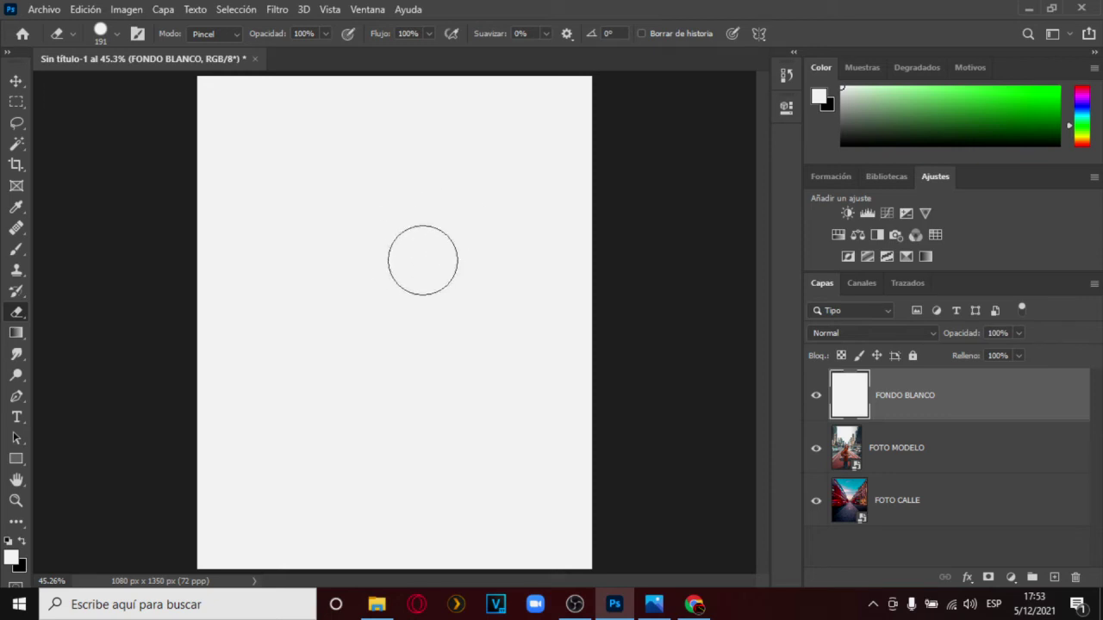
{"action": "mouse_move", "coordinate": [542, 166]}
{"action": "left_mouse_down"}
{"action": "mouse_move", "coordinate": [537, 279]}
{"action": "mouse_move", "coordinate": [508, 312]}
{"action": "mouse_move", "coordinate": [331, 345]}
{"action": "mouse_move", "coordinate": [209, 521]}
{"action": "left_mouse_up"}
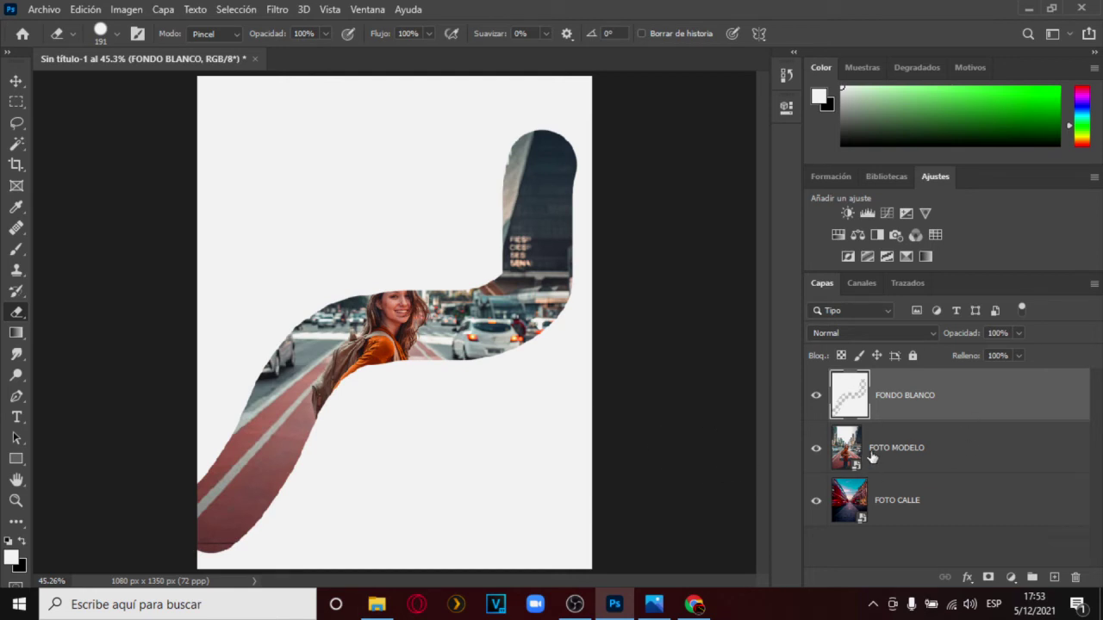
Send FONDO BLANCO to the bottom of the layer stack and rasterize the FOTO MODELO layer
{"action": "left_click_drag", "start_coordinate": [884, 394], "coordinate": [899, 530]}
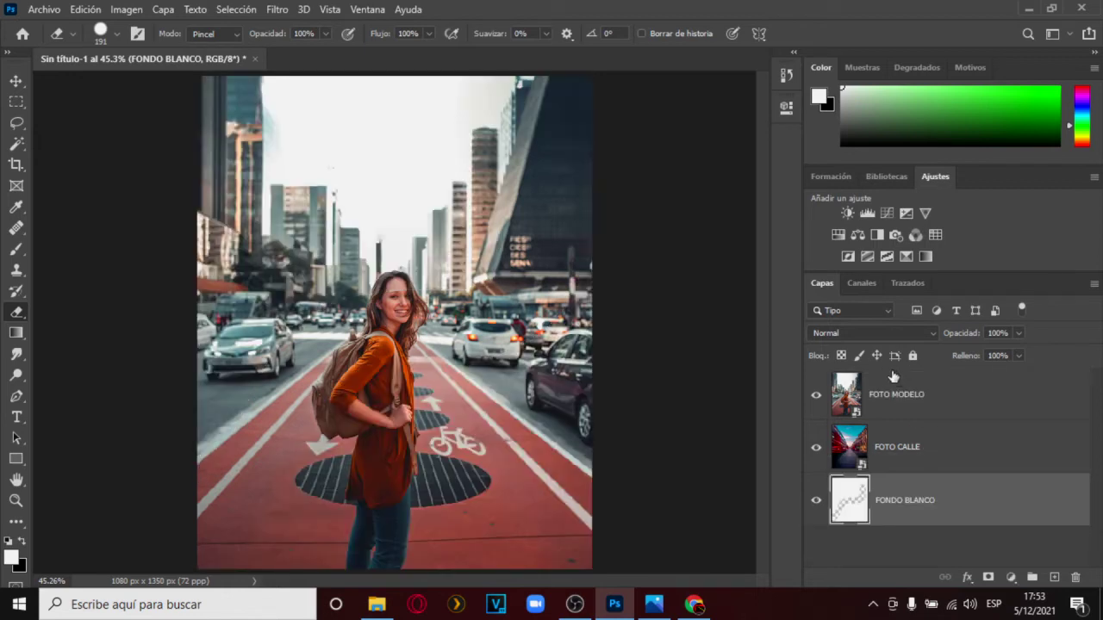
{"action": "left_click", "coordinate": [899, 410]}
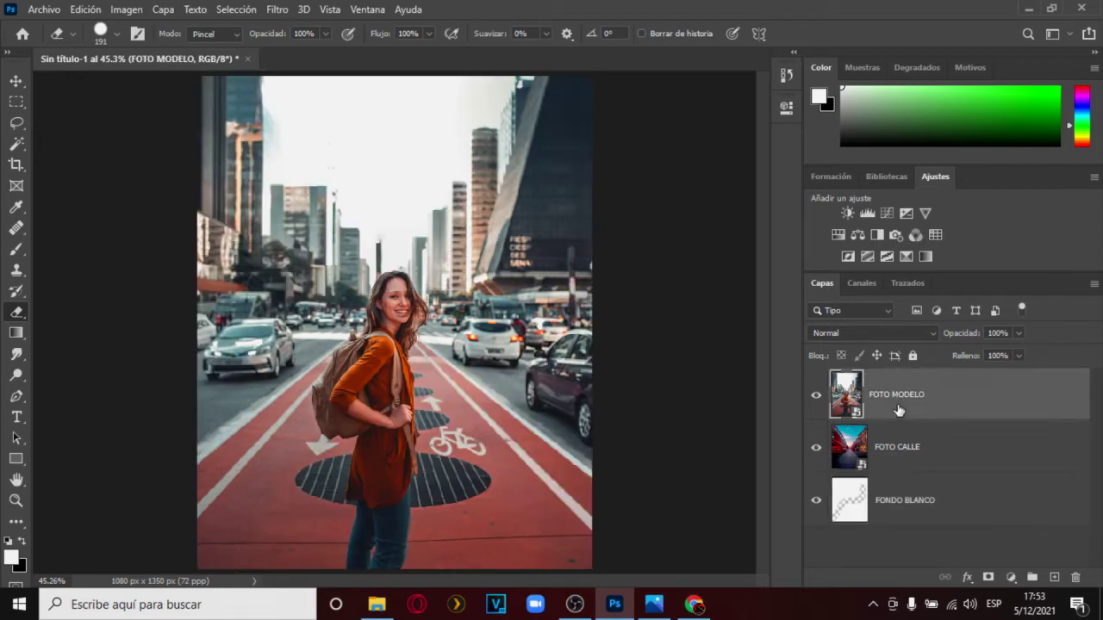
{"action": "right_click", "coordinate": [15, 313]}
{"action": "left_click", "coordinate": [86, 313]}
{"action": "right_click", "coordinate": [935, 398]}
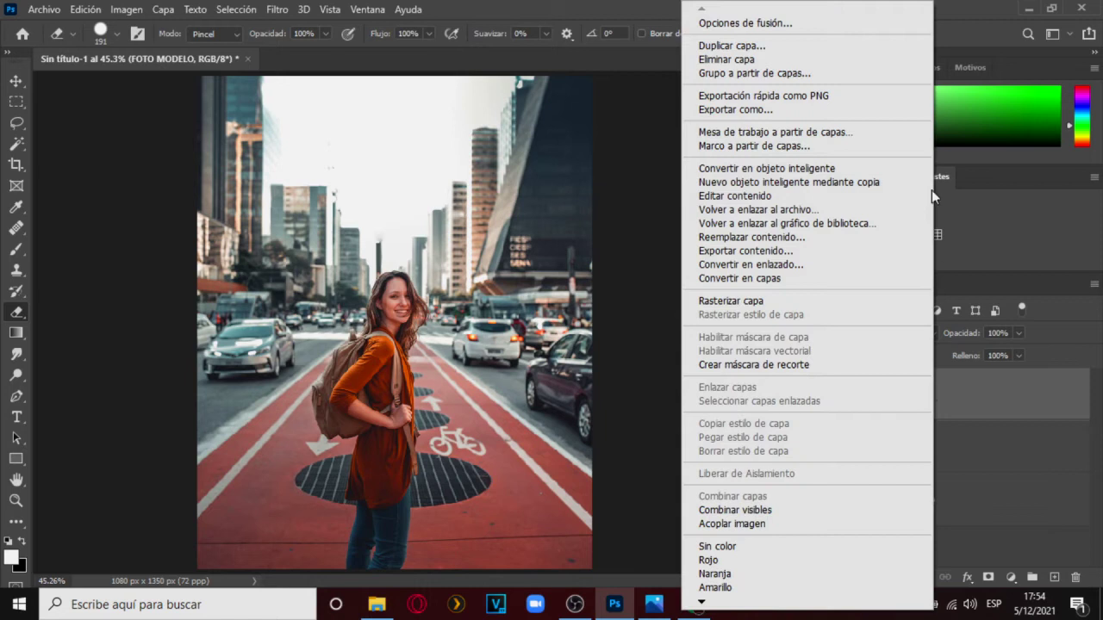
{"action": "left_click", "coordinate": [729, 301]}
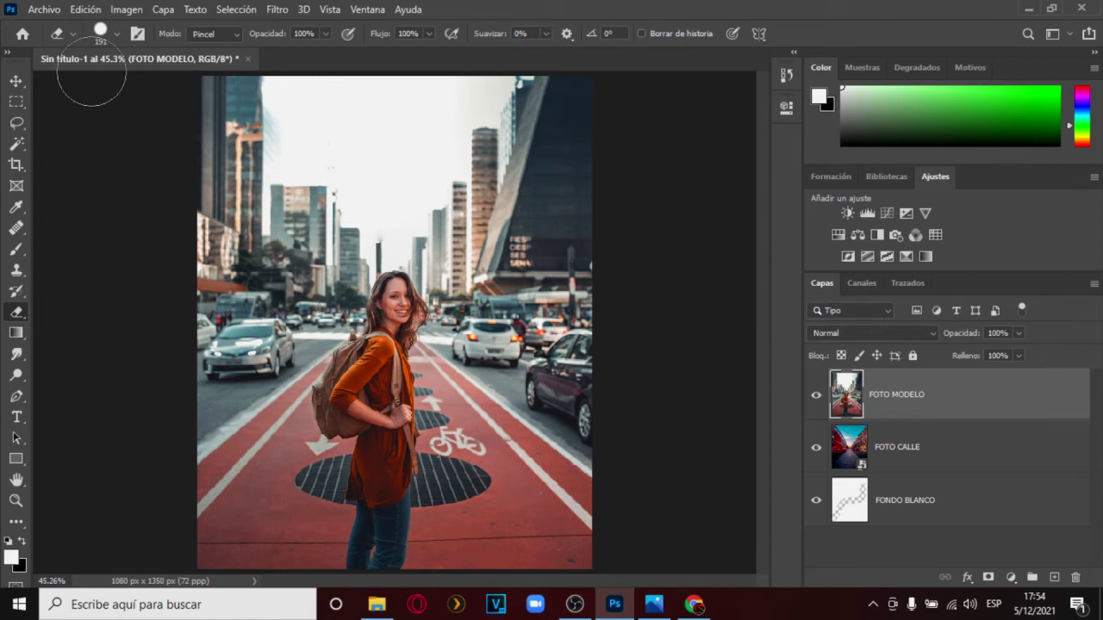
Shrink the rasterized FOTO MODELO photo with the Move tool's transform to about 51%, then to about 76% of that, applying each resize
{"action": "left_click", "coordinate": [17, 81]}
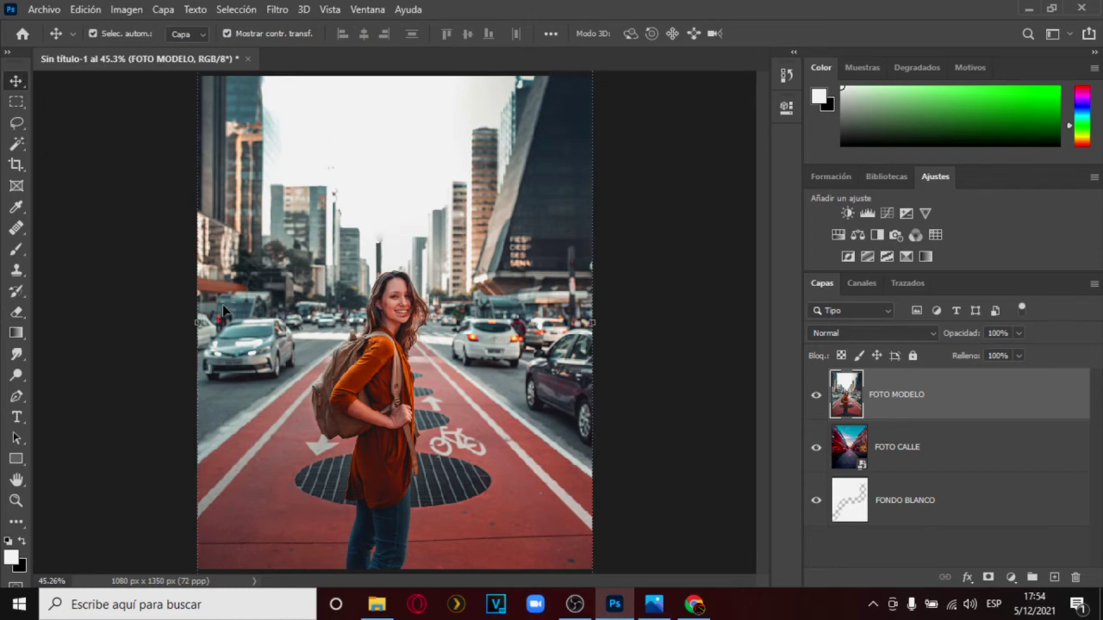
{"action": "left_click_drag", "start_coordinate": [195, 321], "coordinate": [197, 398]}
{"action": "left_click", "coordinate": [881, 33]}
{"action": "left_click", "coordinate": [882, 34]}
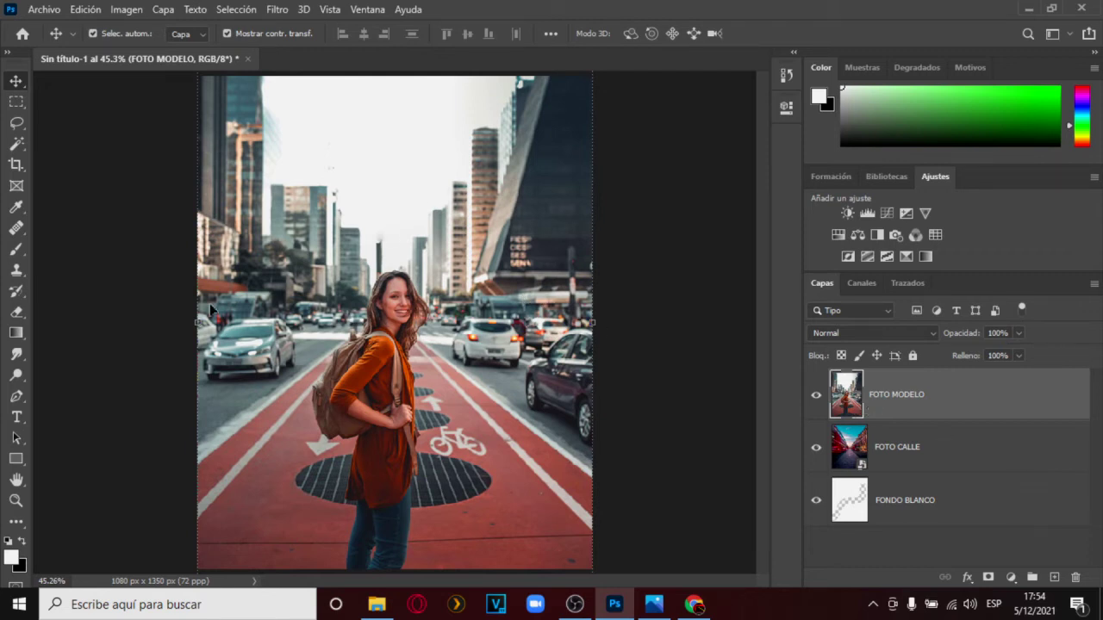
{"action": "left_click_drag", "start_coordinate": [188, 325], "coordinate": [390, 322]}
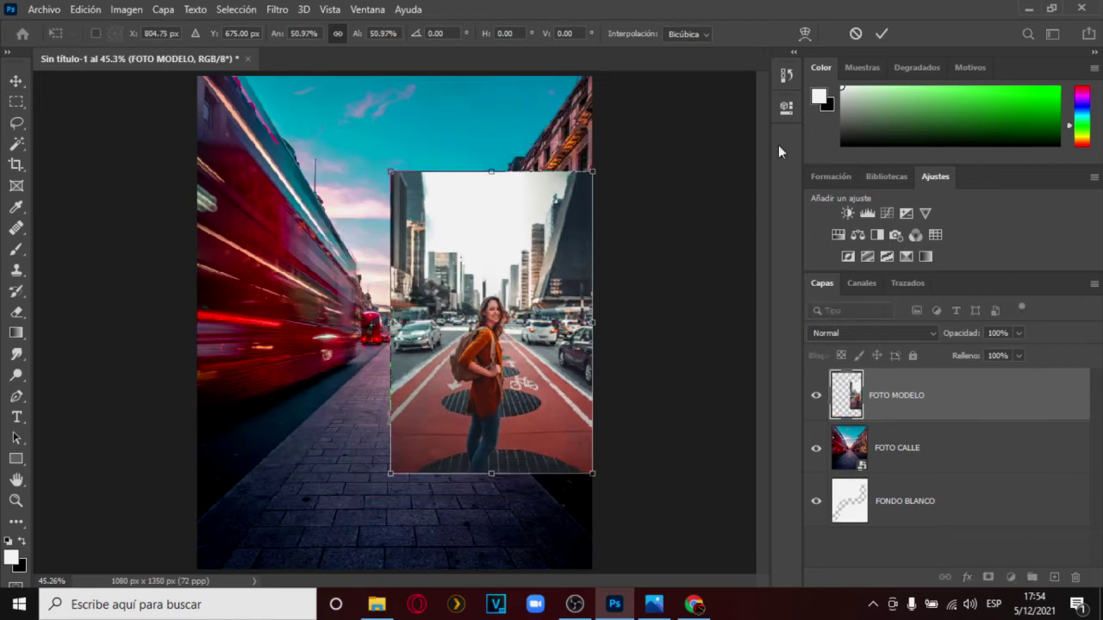
{"action": "left_click", "coordinate": [880, 36]}
{"action": "left_click_drag", "start_coordinate": [495, 169], "coordinate": [491, 244]}
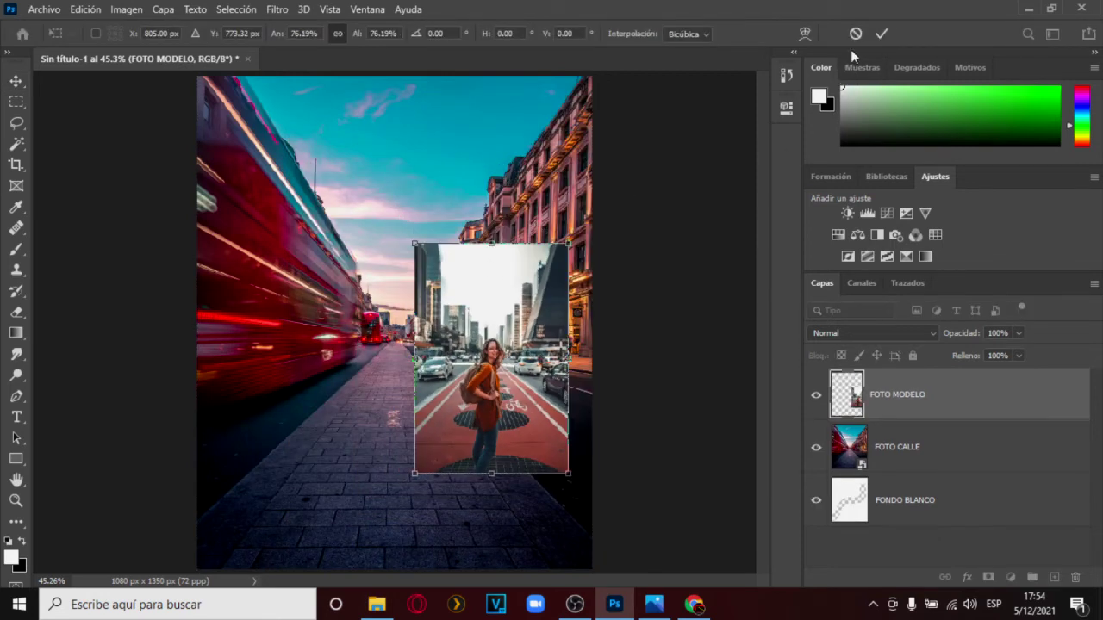
{"action": "left_click", "coordinate": [880, 35]}
Enlarge FOTO MODELO to the full 1080 px canvas width, apply it, and scale the photo down to about 79%
{"action": "left_click_drag", "start_coordinate": [415, 359], "coordinate": [197, 358]}
{"action": "left_click_drag", "start_coordinate": [568, 359], "coordinate": [592, 358]}
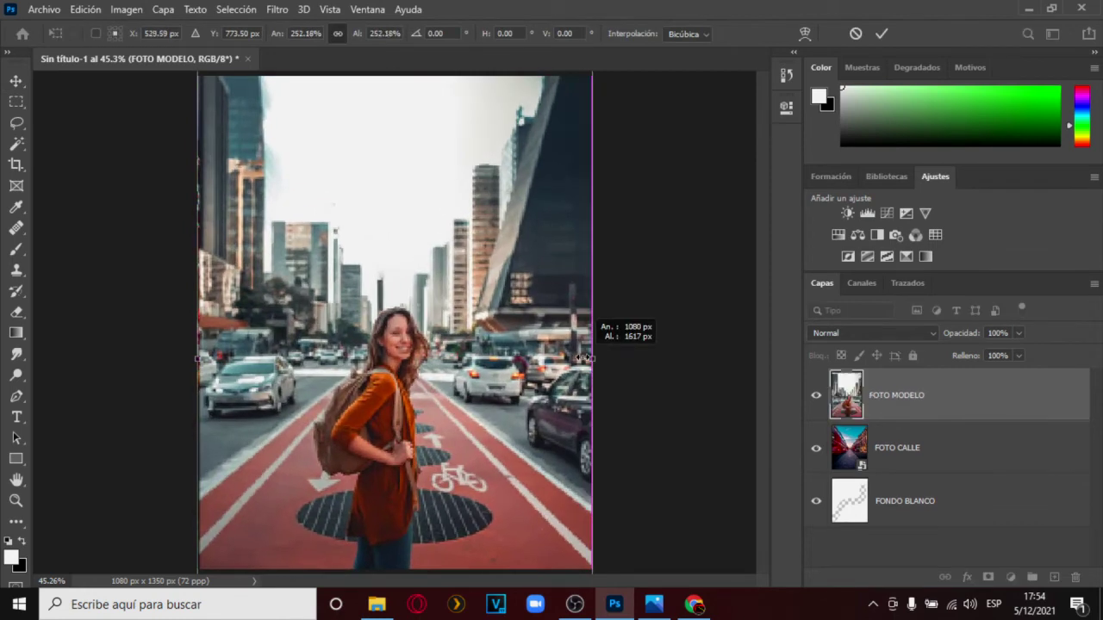
{"action": "left_click", "coordinate": [881, 34]}
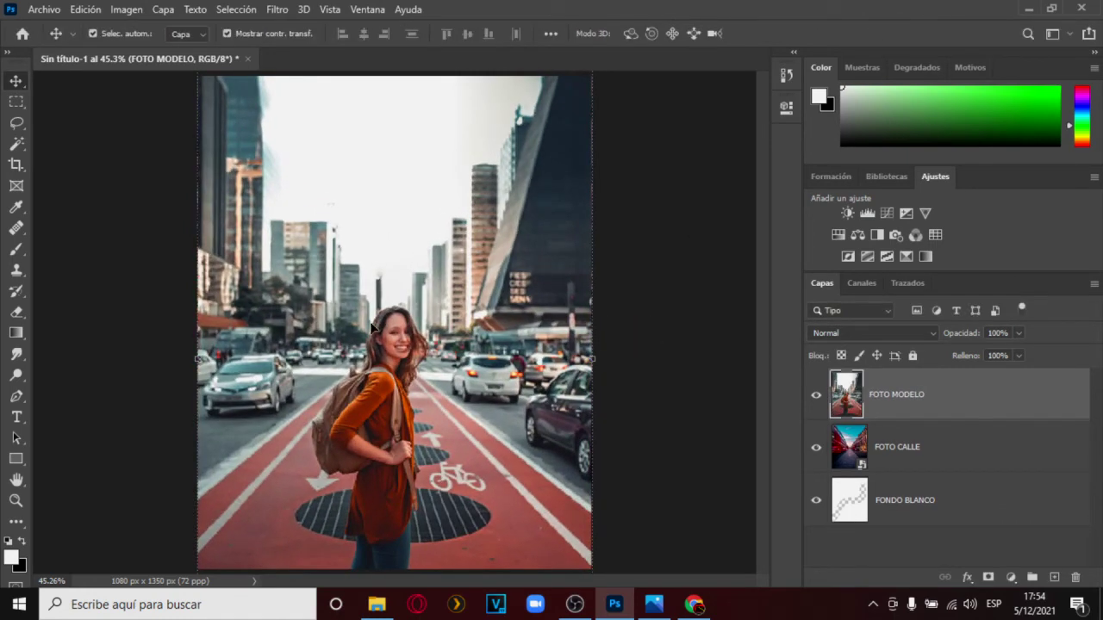
{"action": "left_click_drag", "start_coordinate": [198, 358], "coordinate": [278, 358]}
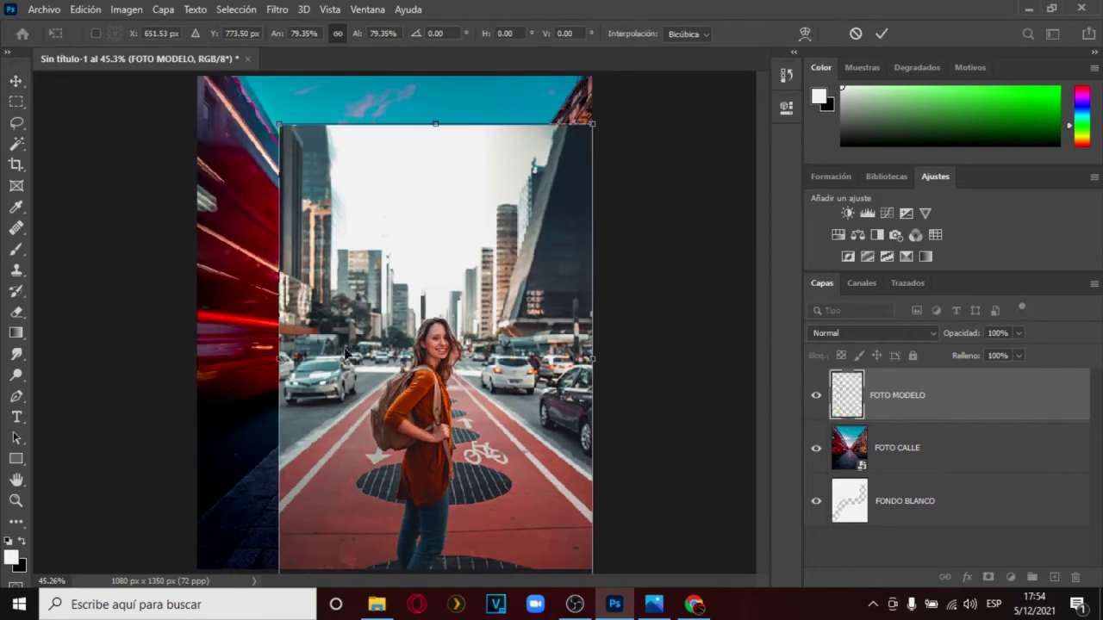
{"action": "key", "text": "Return"}
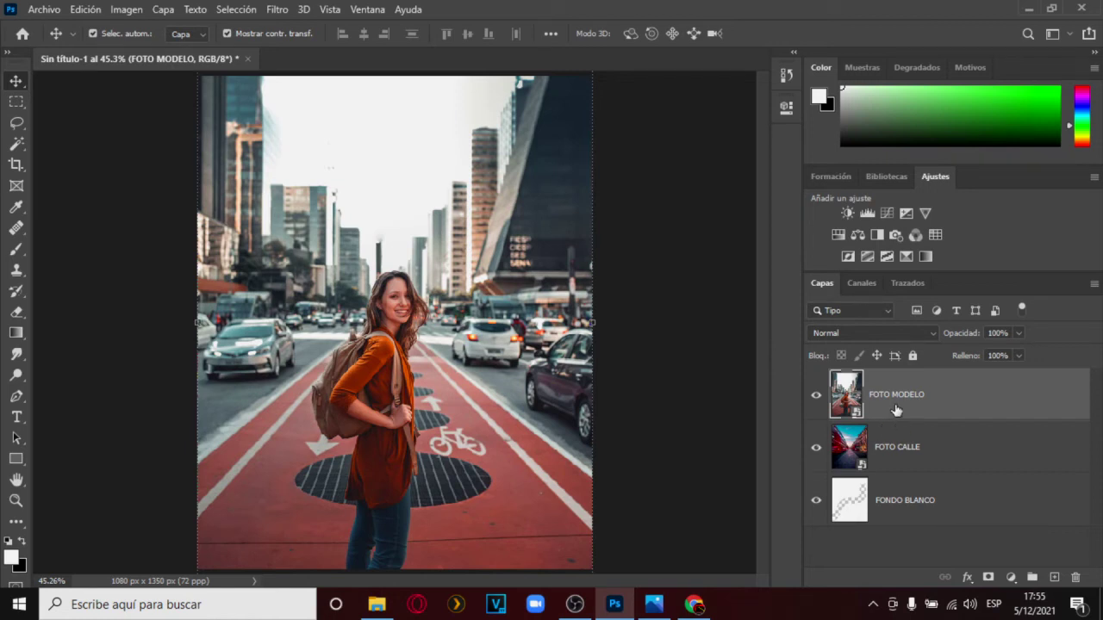
Rasterize the FOTO MODELO layer and convert it back into a smart object
{"action": "right_click", "coordinate": [906, 405]}
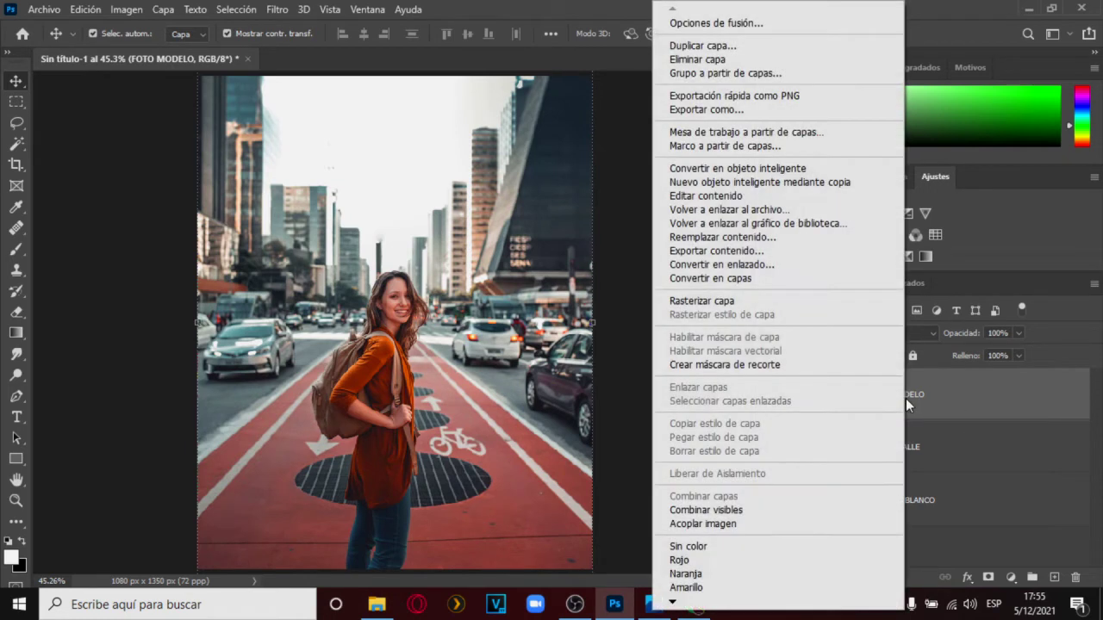
{"action": "left_click", "coordinate": [783, 298]}
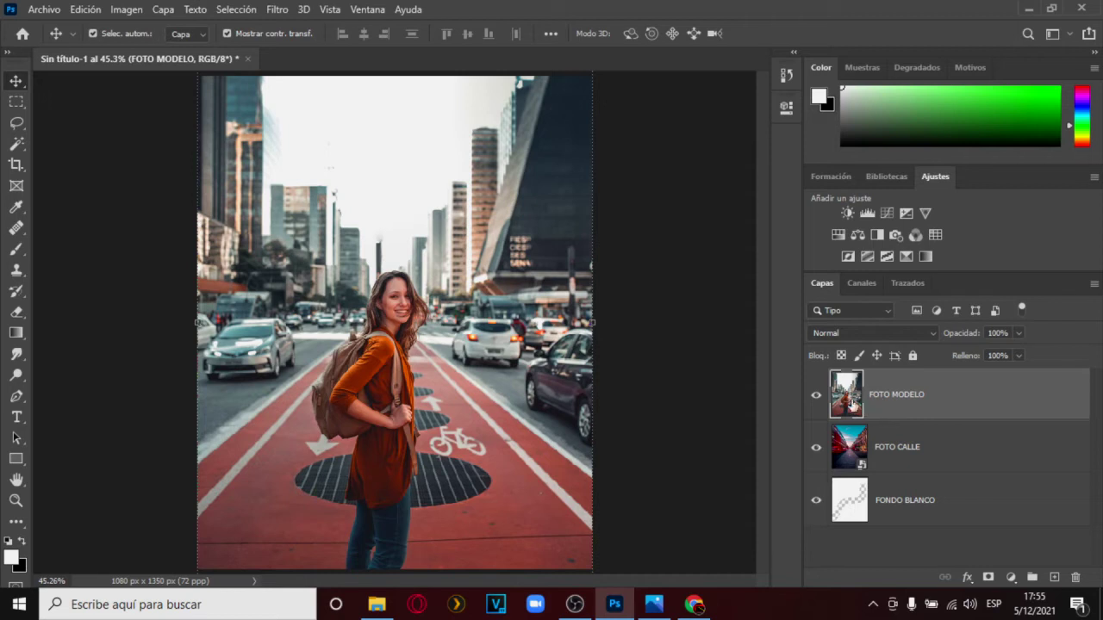
{"action": "right_click", "coordinate": [906, 402]}
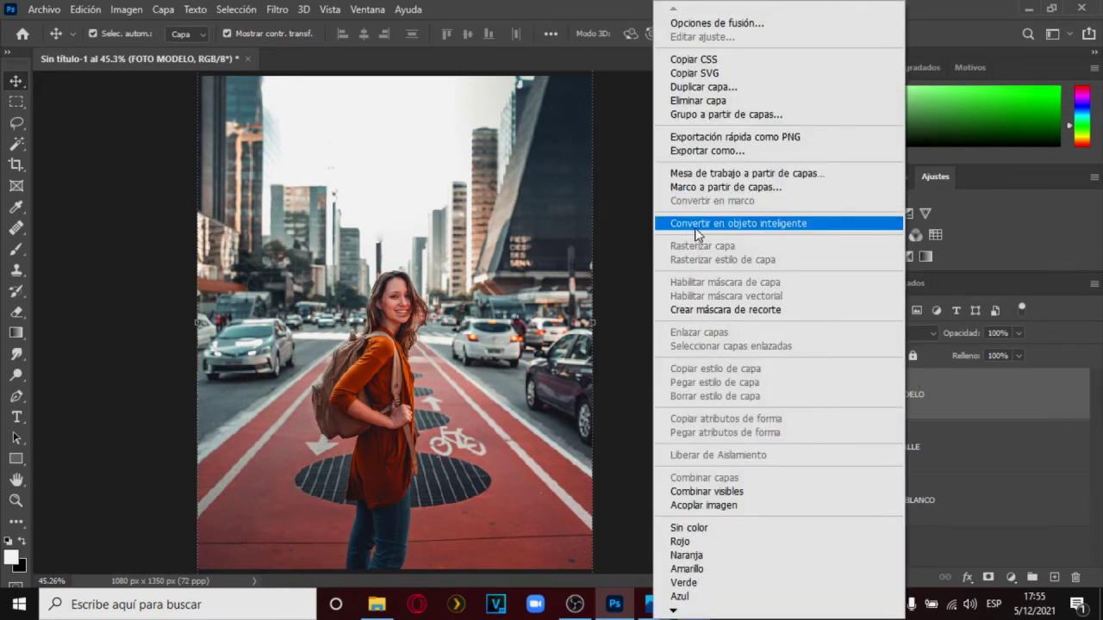
{"action": "left_click", "coordinate": [764, 224]}
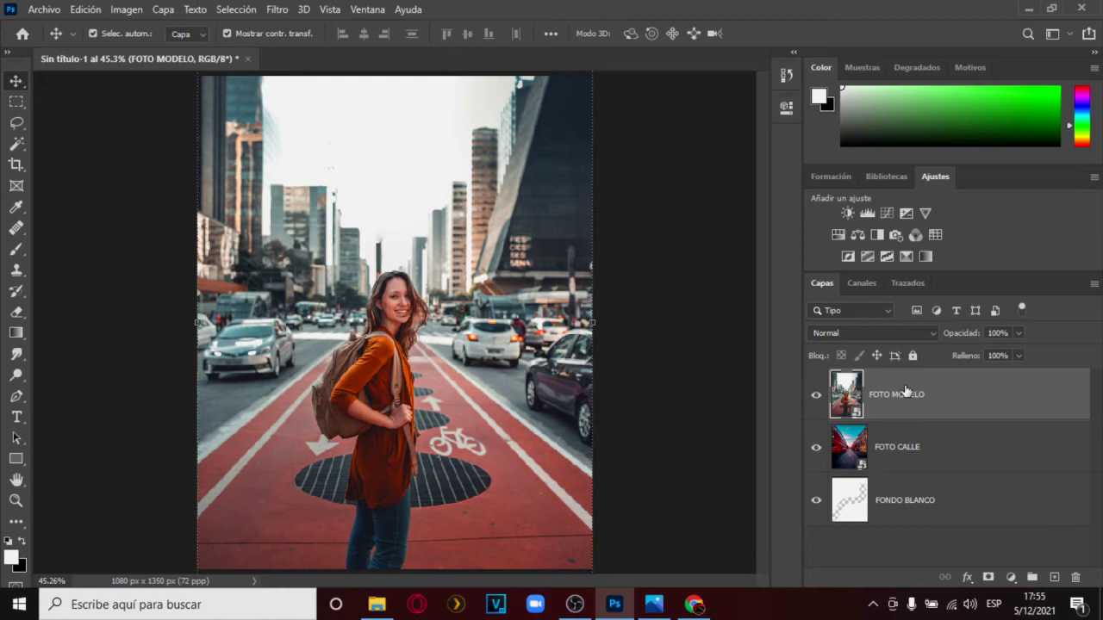
Enlarge the FOTO MODELO smart object slightly past the canvas's left edge and apply the transform
{"action": "mouse_move", "coordinate": [200, 321]}
{"action": "left_mouse_down"}
{"action": "mouse_move", "coordinate": [362, 322]}
{"action": "mouse_move", "coordinate": [189, 326]}
{"action": "left_mouse_up"}
{"action": "left_click", "coordinate": [894, 34]}
{"action": "left_click", "coordinate": [894, 33]}
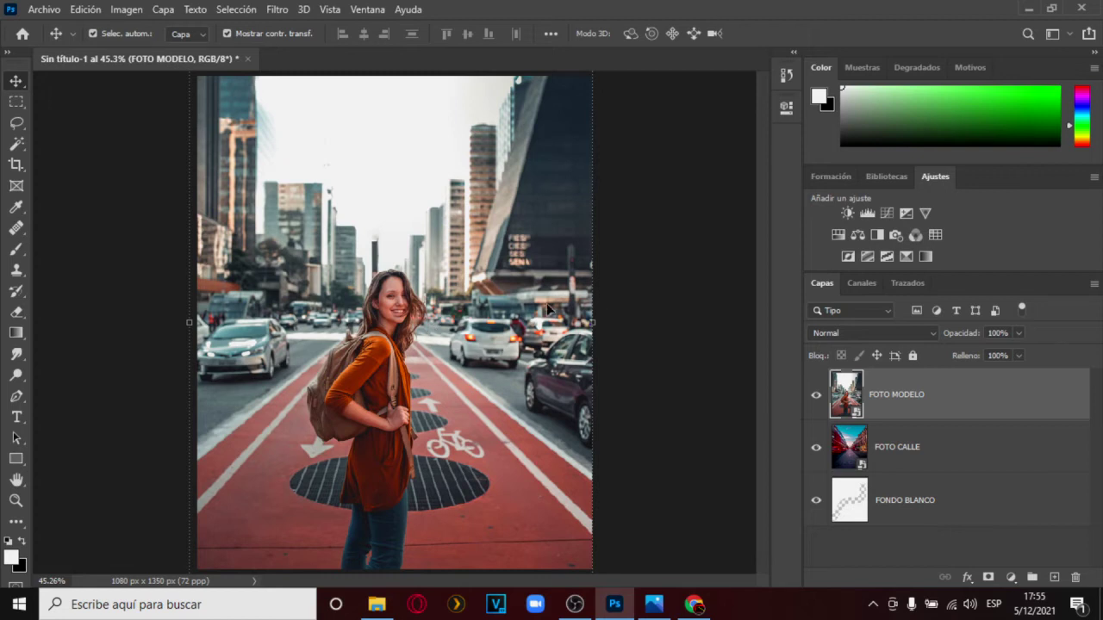
Switch to the Eraser tool and rasterize the FOTO MODELO layer
{"action": "left_click", "coordinate": [16, 312]}
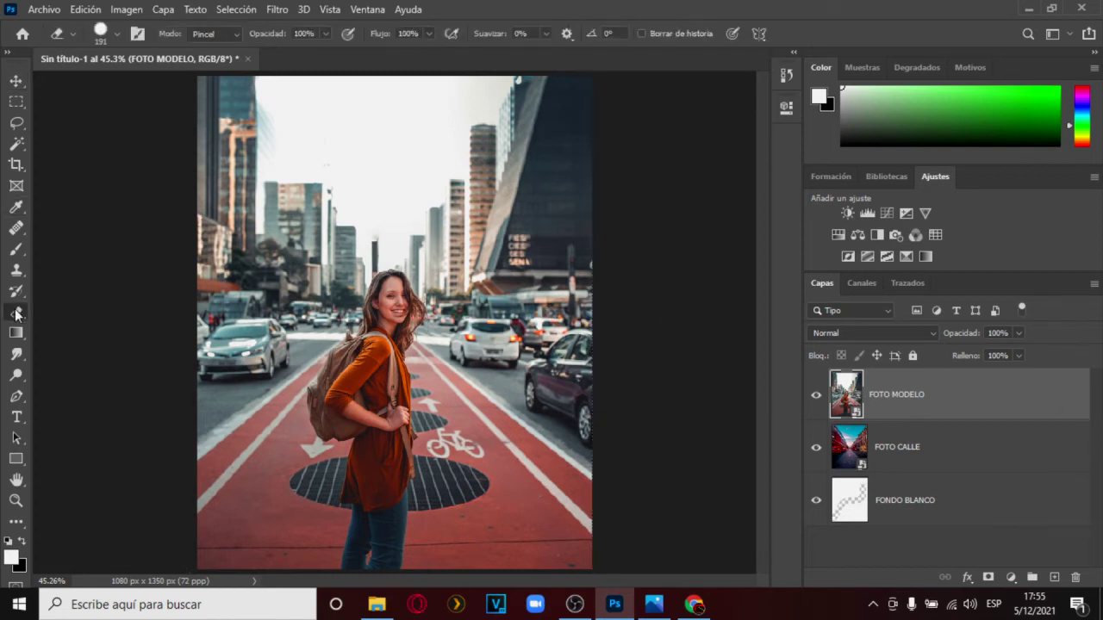
{"action": "left_click", "coordinate": [86, 315]}
{"action": "right_click", "coordinate": [895, 394]}
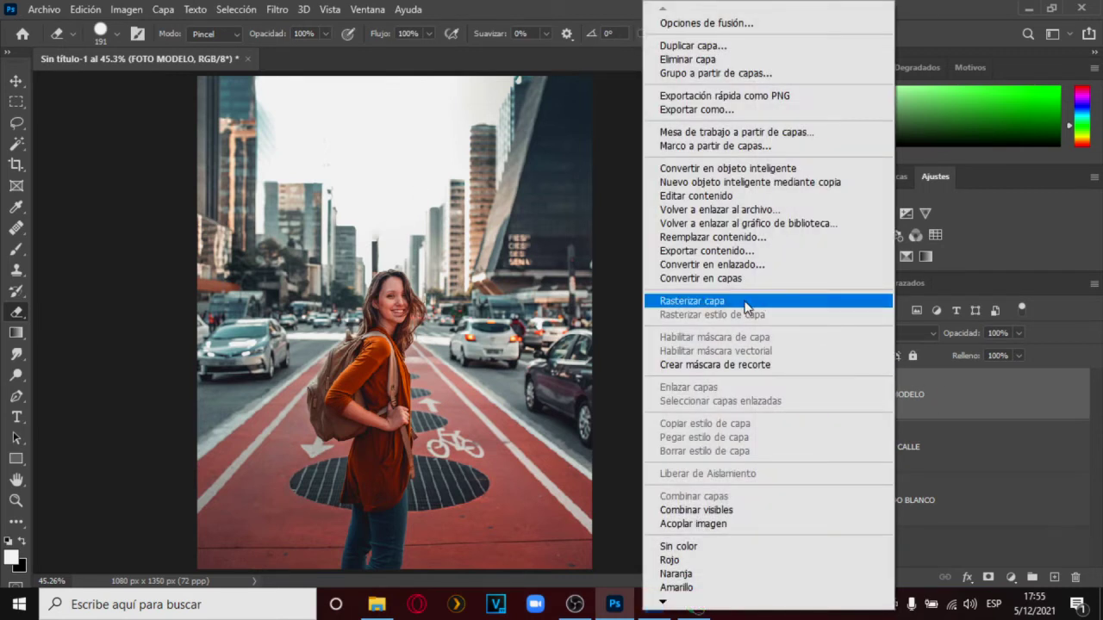
{"action": "left_click", "coordinate": [745, 301]}
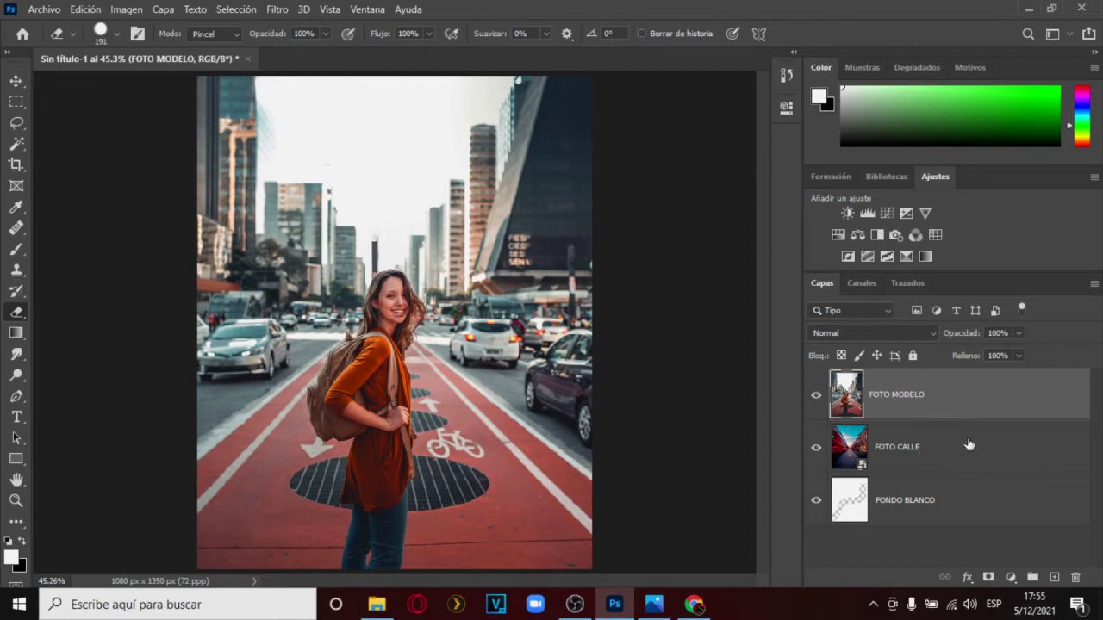
Erase the sky and street around the woman on the FOTO MODELO layer with the 191 px eraser
{"action": "left_click", "coordinate": [914, 449]}
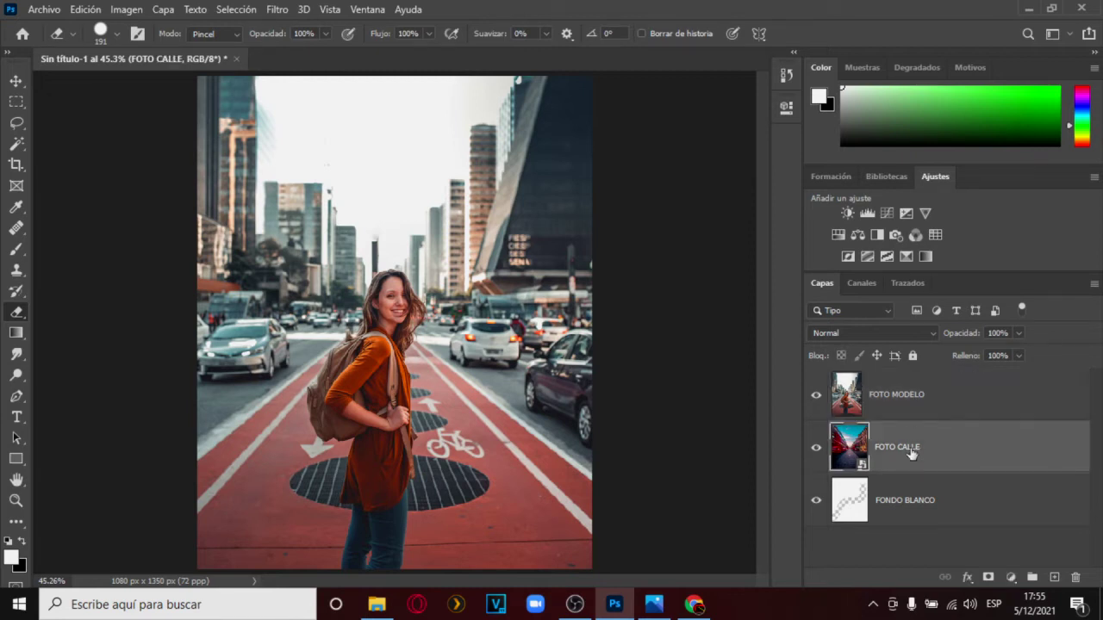
{"action": "left_click", "coordinate": [903, 395]}
{"action": "mouse_move", "coordinate": [388, 167]}
{"action": "left_mouse_down"}
{"action": "mouse_move", "coordinate": [331, 155]}
{"action": "mouse_move", "coordinate": [306, 134]}
{"action": "mouse_move", "coordinate": [460, 106]}
{"action": "mouse_move", "coordinate": [381, 233]}
{"action": "mouse_move", "coordinate": [328, 194]}
{"action": "mouse_move", "coordinate": [293, 239]}
{"action": "mouse_move", "coordinate": [292, 314]}
{"action": "mouse_move", "coordinate": [276, 349]}
{"action": "mouse_move", "coordinate": [263, 211]}
{"action": "mouse_move", "coordinate": [274, 392]}
{"action": "mouse_move", "coordinate": [328, 551]}
{"action": "left_mouse_up"}
{"action": "mouse_move", "coordinate": [422, 216]}
{"action": "left_mouse_down"}
{"action": "mouse_move", "coordinate": [500, 426]}
{"action": "mouse_move", "coordinate": [485, 525]}
{"action": "mouse_move", "coordinate": [459, 332]}
{"action": "mouse_move", "coordinate": [504, 505]}
{"action": "mouse_move", "coordinate": [599, 461]}
{"action": "mouse_move", "coordinate": [522, 182]}
{"action": "mouse_move", "coordinate": [532, 394]}
{"action": "mouse_move", "coordinate": [468, 151]}
{"action": "mouse_move", "coordinate": [500, 104]}
{"action": "mouse_move", "coordinate": [577, 280]}
{"action": "mouse_move", "coordinate": [478, 159]}
{"action": "mouse_move", "coordinate": [435, 219]}
{"action": "left_mouse_up"}
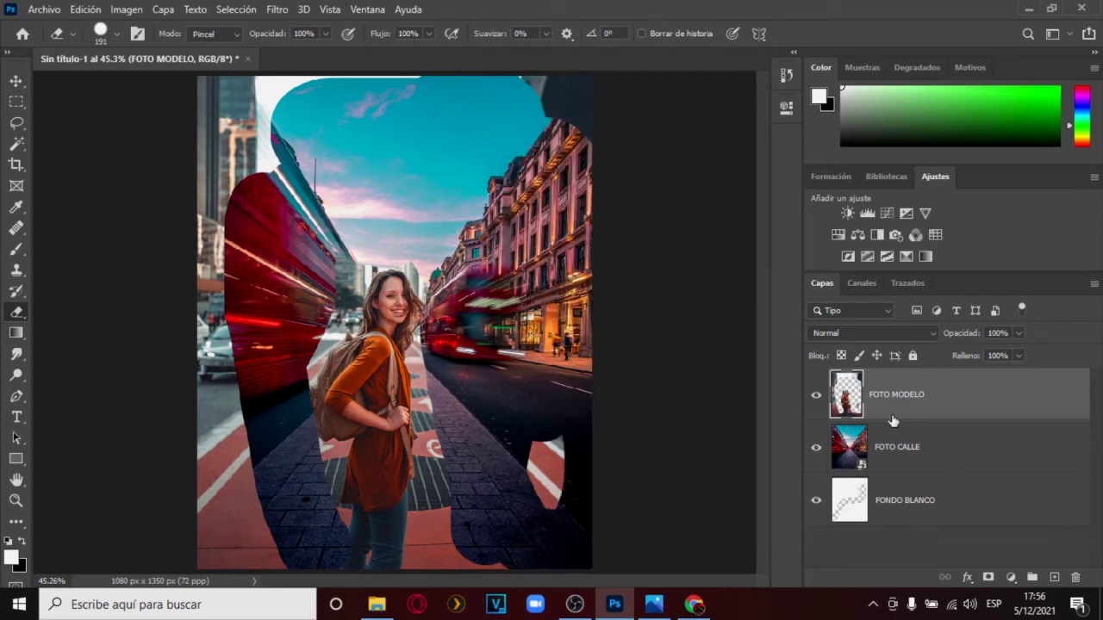
Rasterize the FOTO CALLE layer and erase its buildings, bus and road to the right of the woman
{"action": "left_click", "coordinate": [928, 453]}
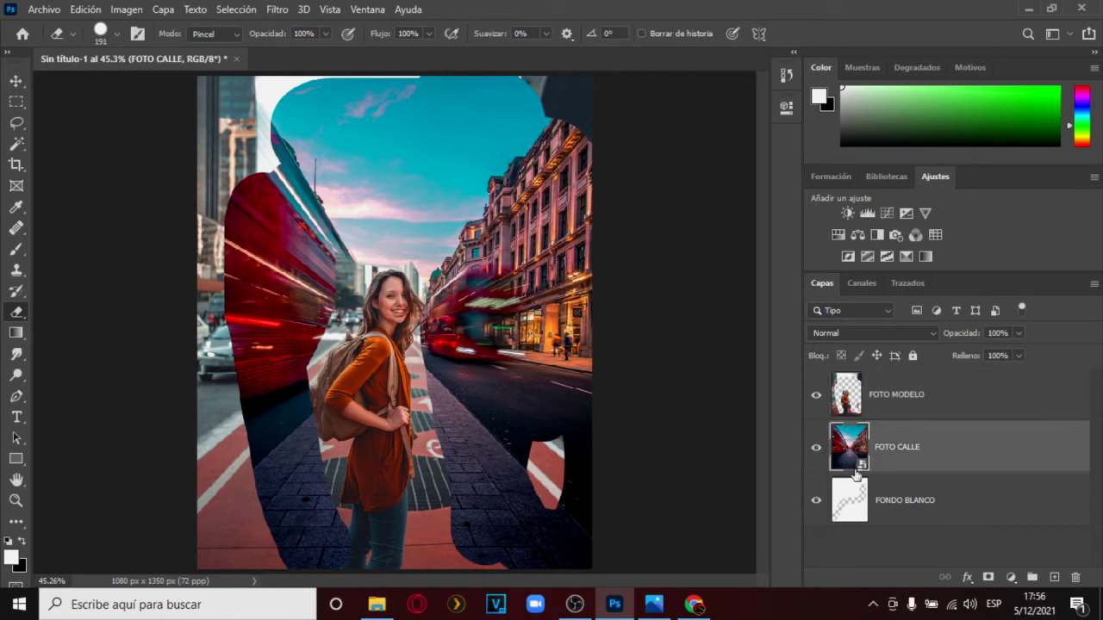
{"action": "right_click", "coordinate": [912, 459]}
{"action": "left_click", "coordinate": [768, 307]}
{"action": "left_click", "coordinate": [901, 503]}
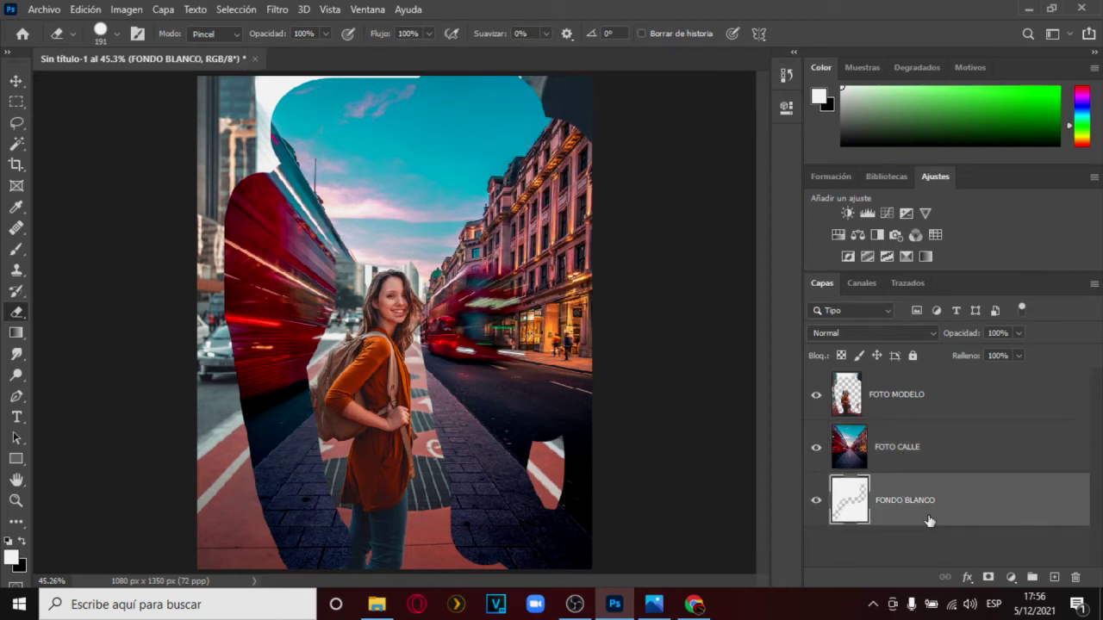
{"action": "left_click", "coordinate": [916, 461]}
{"action": "left_click", "coordinate": [923, 508]}
{"action": "left_click", "coordinate": [918, 455]}
{"action": "mouse_move", "coordinate": [495, 301]}
{"action": "left_mouse_down"}
{"action": "mouse_move", "coordinate": [472, 353]}
{"action": "mouse_move", "coordinate": [508, 331]}
{"action": "mouse_move", "coordinate": [453, 288]}
{"action": "mouse_move", "coordinate": [486, 379]}
{"action": "mouse_move", "coordinate": [545, 294]}
{"action": "mouse_move", "coordinate": [533, 245]}
{"action": "mouse_move", "coordinate": [505, 240]}
{"action": "mouse_move", "coordinate": [486, 377]}
{"action": "mouse_move", "coordinate": [491, 484]}
{"action": "mouse_move", "coordinate": [565, 508]}
{"action": "mouse_move", "coordinate": [535, 451]}
{"action": "mouse_move", "coordinate": [543, 531]}
{"action": "mouse_move", "coordinate": [500, 507]}
{"action": "mouse_move", "coordinate": [494, 483]}
{"action": "mouse_move", "coordinate": [479, 523]}
{"action": "mouse_move", "coordinate": [601, 526]}
{"action": "left_mouse_up"}
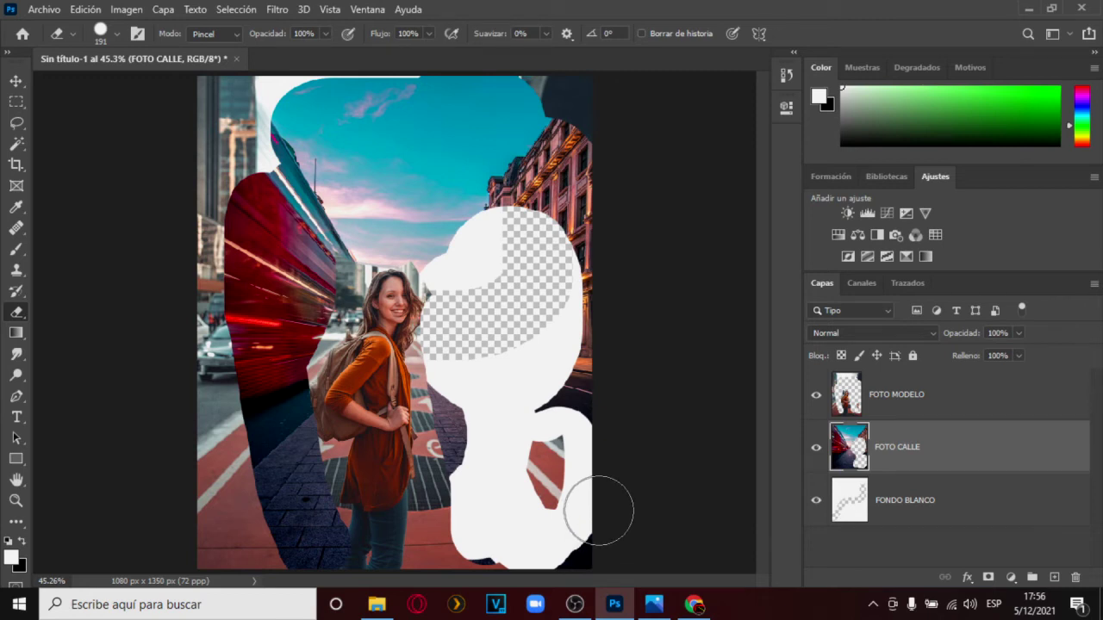
Erase the exposed white area on FONDO BLANCO, then undo the erasing and rasterizing on all layers
{"action": "left_click", "coordinate": [927, 493]}
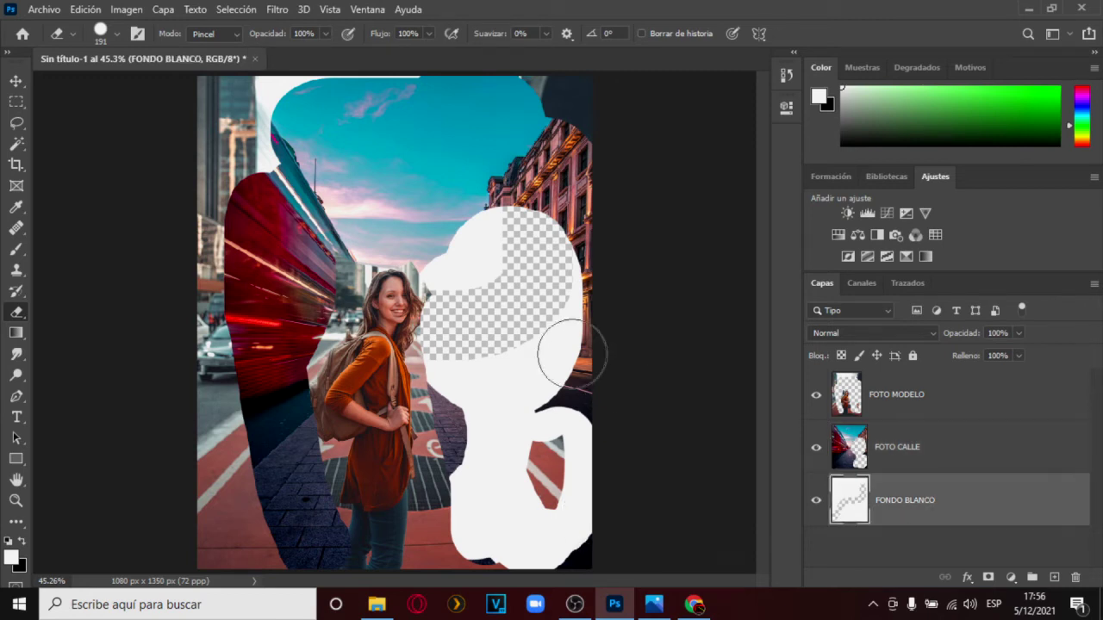
{"action": "mouse_move", "coordinate": [532, 363]}
{"action": "left_mouse_down"}
{"action": "mouse_move", "coordinate": [505, 443]}
{"action": "mouse_move", "coordinate": [449, 364]}
{"action": "mouse_move", "coordinate": [481, 460]}
{"action": "mouse_move", "coordinate": [480, 559]}
{"action": "mouse_move", "coordinate": [570, 516]}
{"action": "mouse_move", "coordinate": [541, 417]}
{"action": "mouse_move", "coordinate": [554, 443]}
{"action": "mouse_move", "coordinate": [534, 321]}
{"action": "mouse_move", "coordinate": [482, 235]}
{"action": "mouse_move", "coordinate": [481, 294]}
{"action": "mouse_move", "coordinate": [482, 267]}
{"action": "mouse_move", "coordinate": [551, 344]}
{"action": "mouse_move", "coordinate": [589, 266]}
{"action": "mouse_move", "coordinate": [472, 240]}
{"action": "mouse_move", "coordinate": [552, 245]}
{"action": "mouse_move", "coordinate": [528, 368]}
{"action": "mouse_move", "coordinate": [522, 405]}
{"action": "left_mouse_up"}
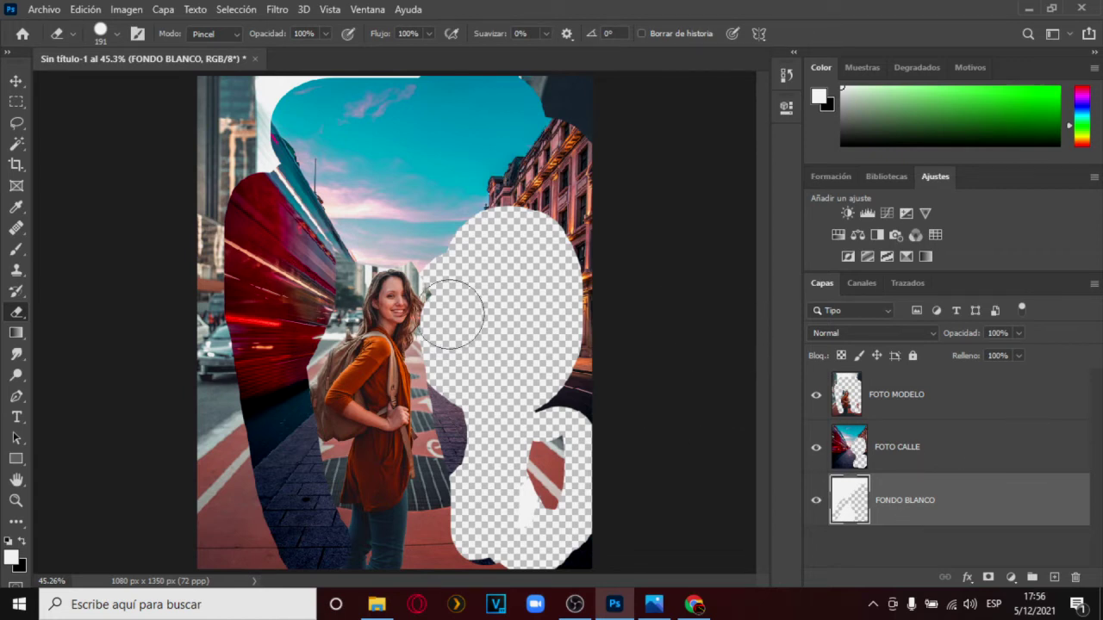
{"action": "key", "text": "ctrl+z"}
{"action": "key", "text": "ctrl+z"}
{"action": "key", "text": "ctrl+z"}
{"action": "key", "text": "ctrl+z"}
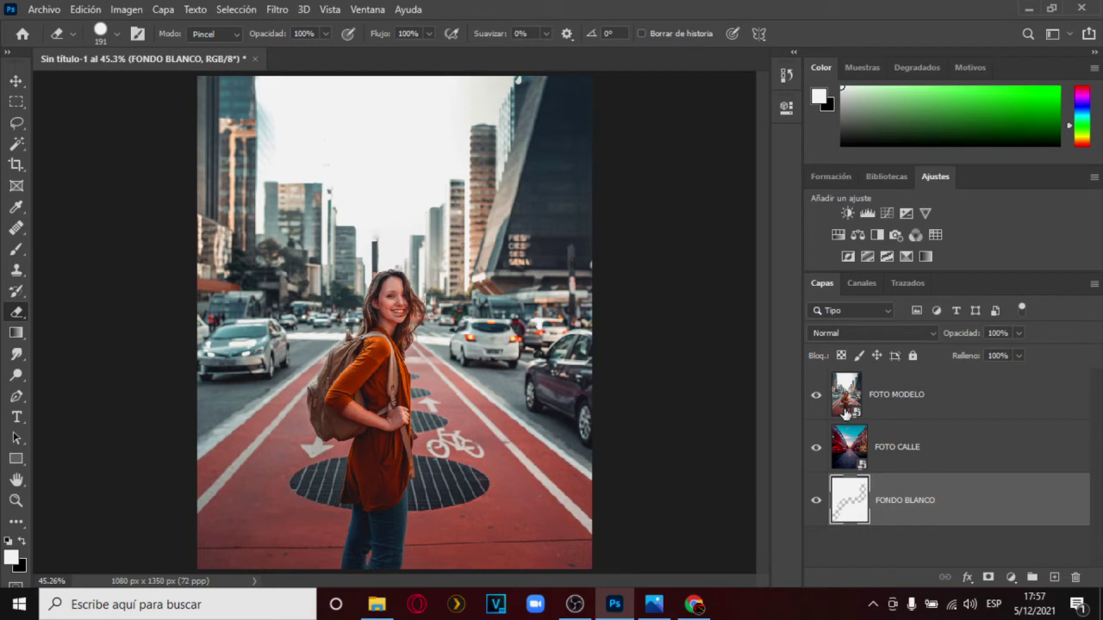
Hide and show FOTO MODELO to check the photo beneath, then rasterize the FOTO MODELO and FOTO CALLE layers
{"action": "left_click", "coordinate": [816, 395]}
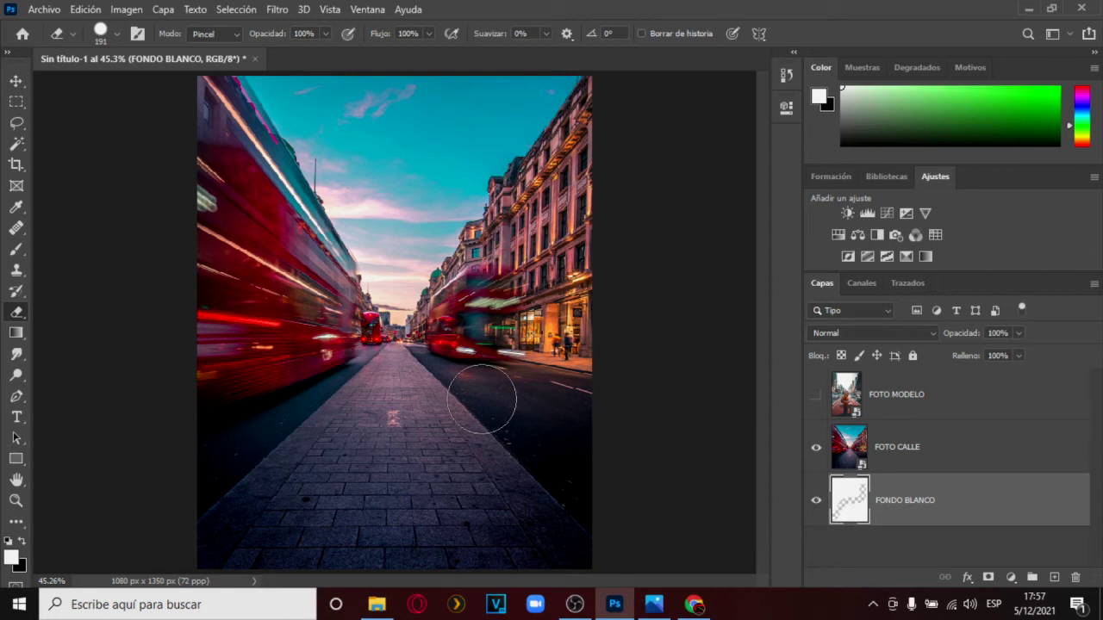
{"action": "left_click", "coordinate": [815, 394]}
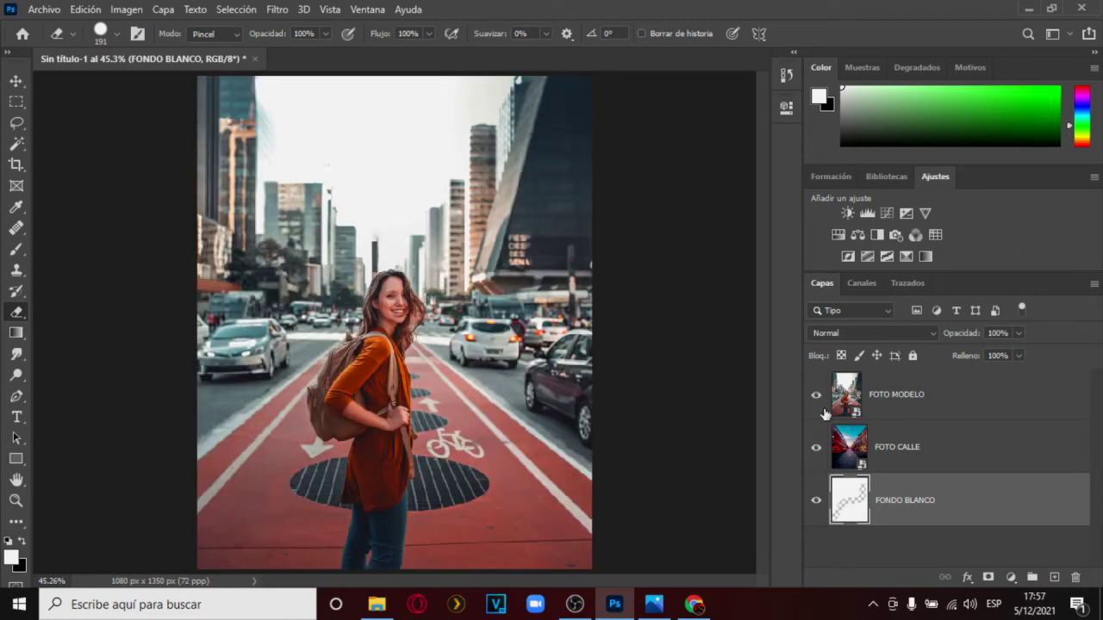
{"action": "left_click", "coordinate": [886, 398]}
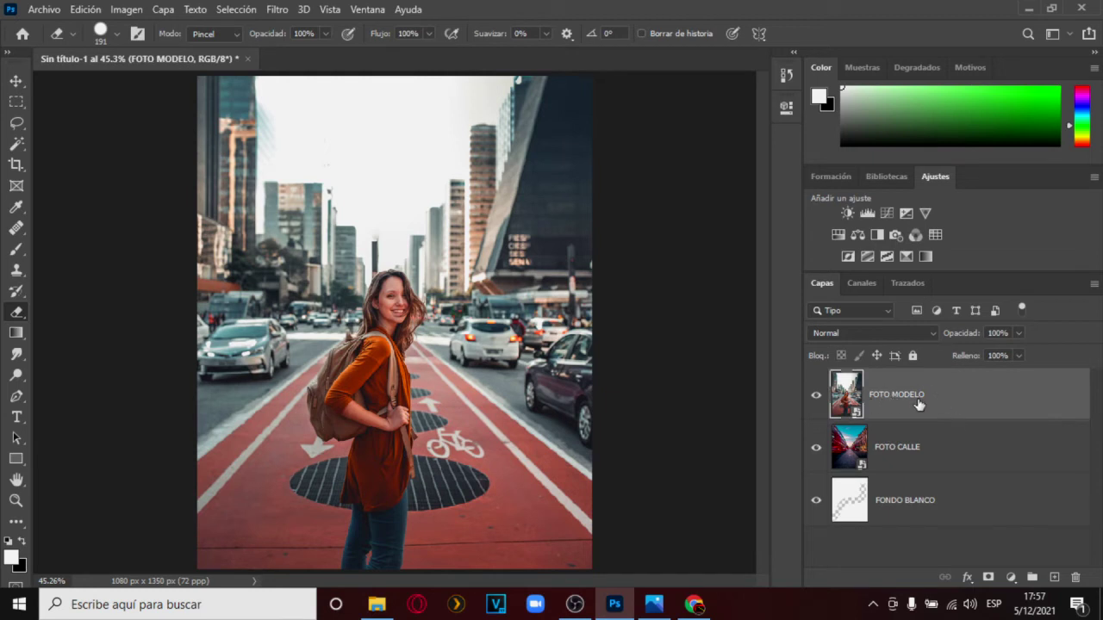
{"action": "right_click", "coordinate": [917, 398]}
{"action": "left_click", "coordinate": [800, 301]}
{"action": "left_click", "coordinate": [937, 453]}
{"action": "right_click", "coordinate": [937, 453]}
{"action": "left_click", "coordinate": [775, 301]}
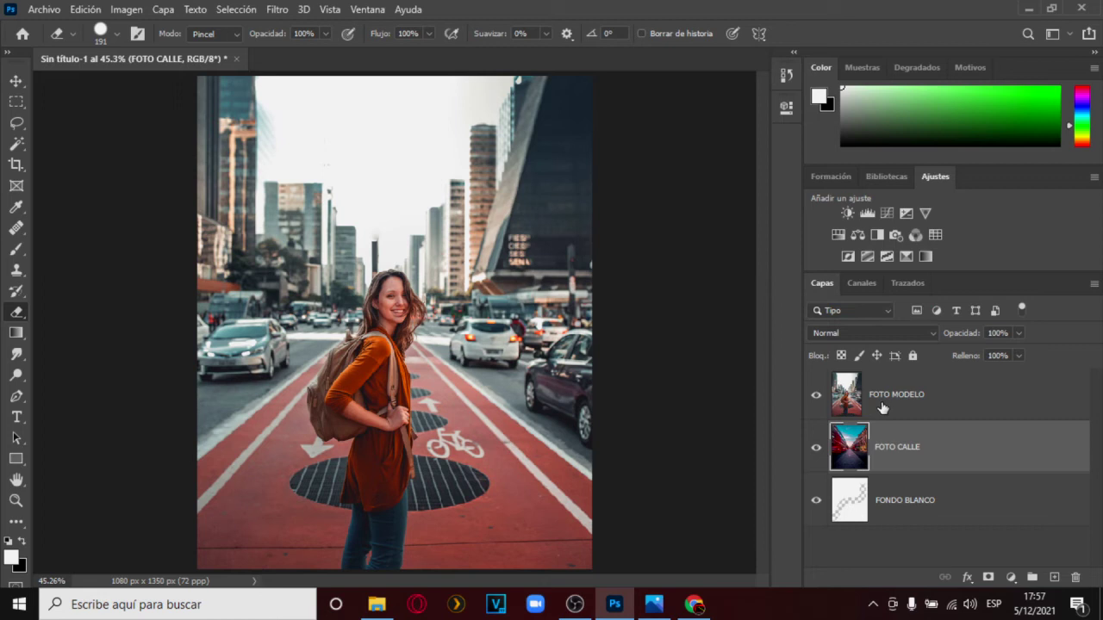
Select the FOTO MODELO layer and choose the freehand Lasso tool
{"action": "left_click", "coordinate": [878, 409]}
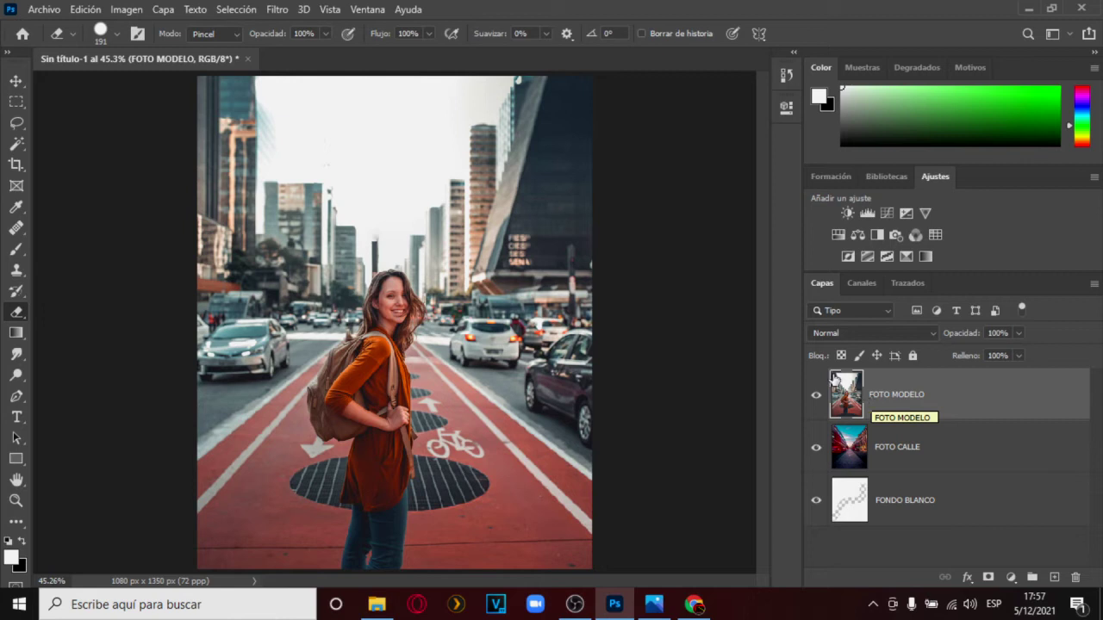
{"action": "left_click", "coordinate": [15, 131]}
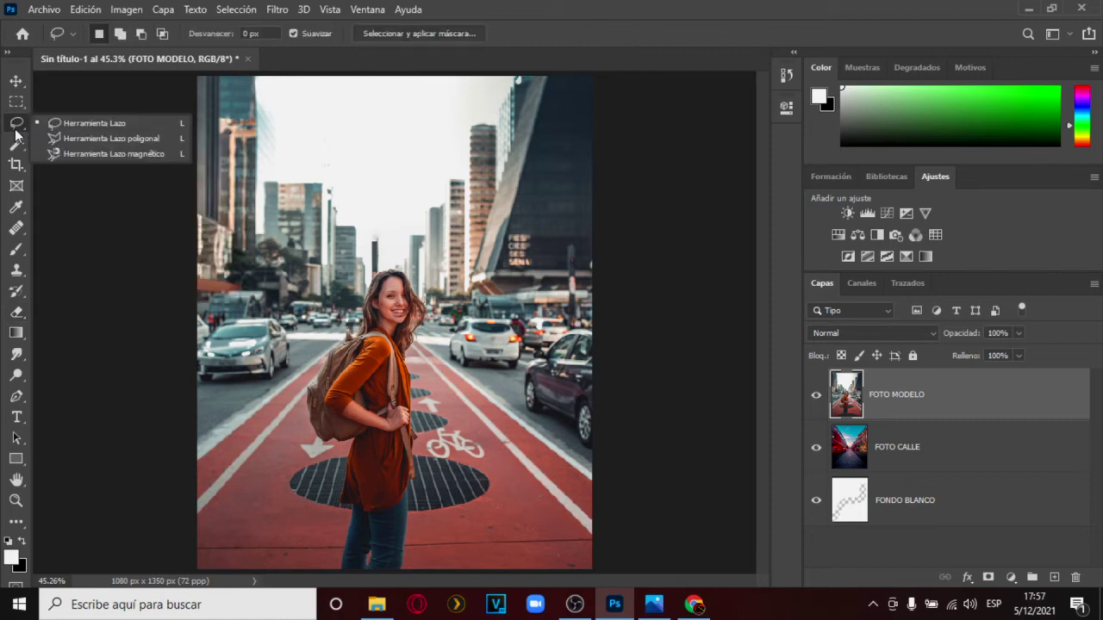
{"action": "left_click", "coordinate": [91, 123]}
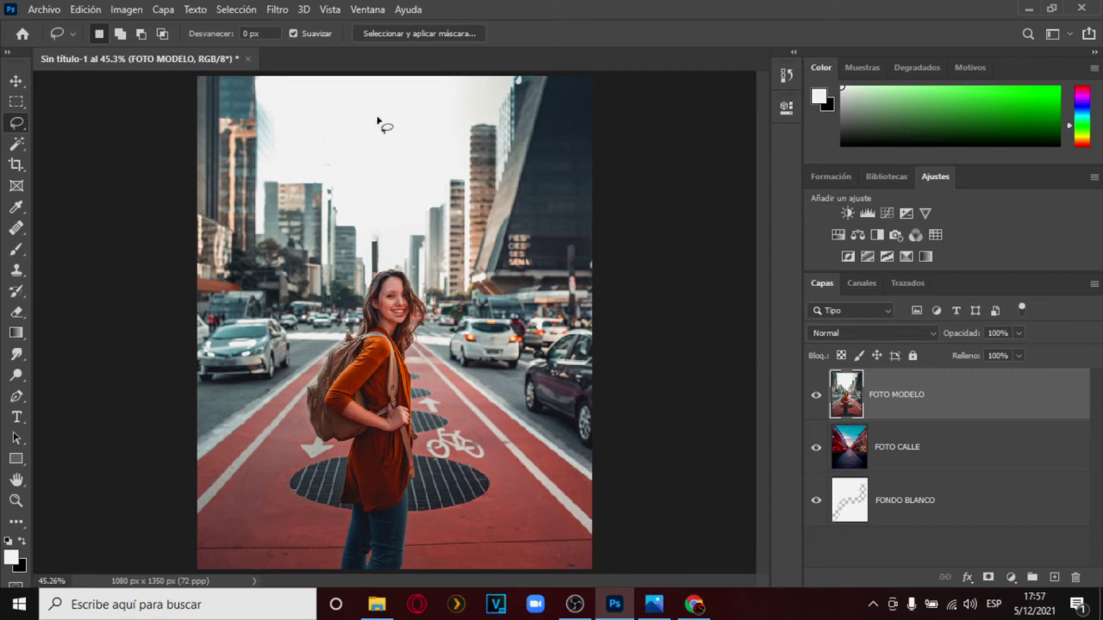
Open Select and Mask for the FOTO MODELO layer and review the view modes, keeping Superponer
{"action": "left_click", "coordinate": [385, 33]}
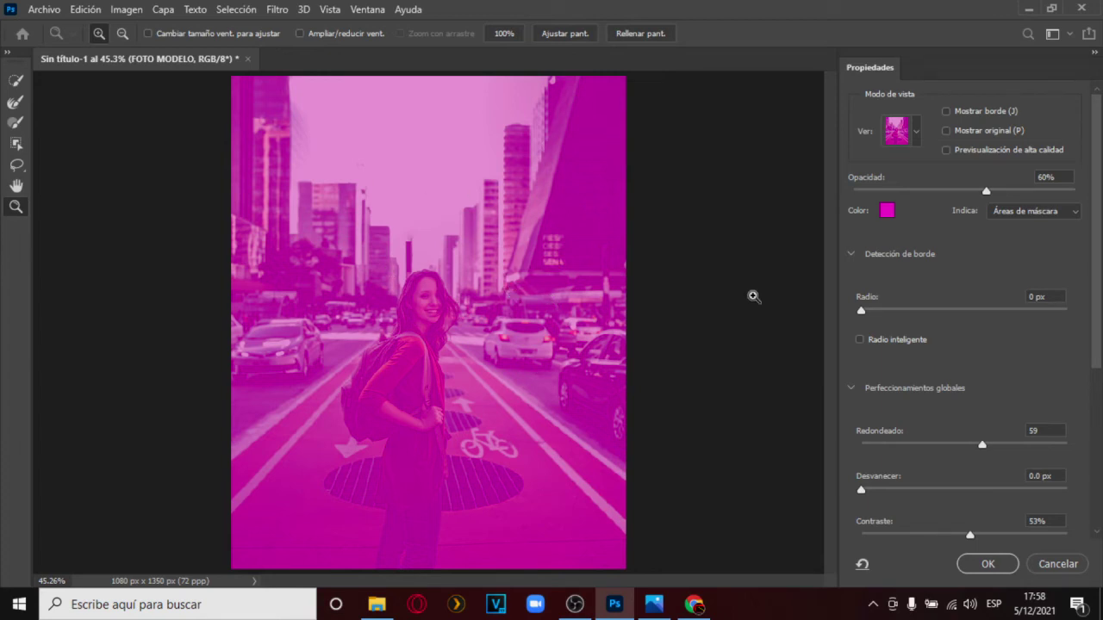
{"action": "left_click", "coordinate": [918, 133]}
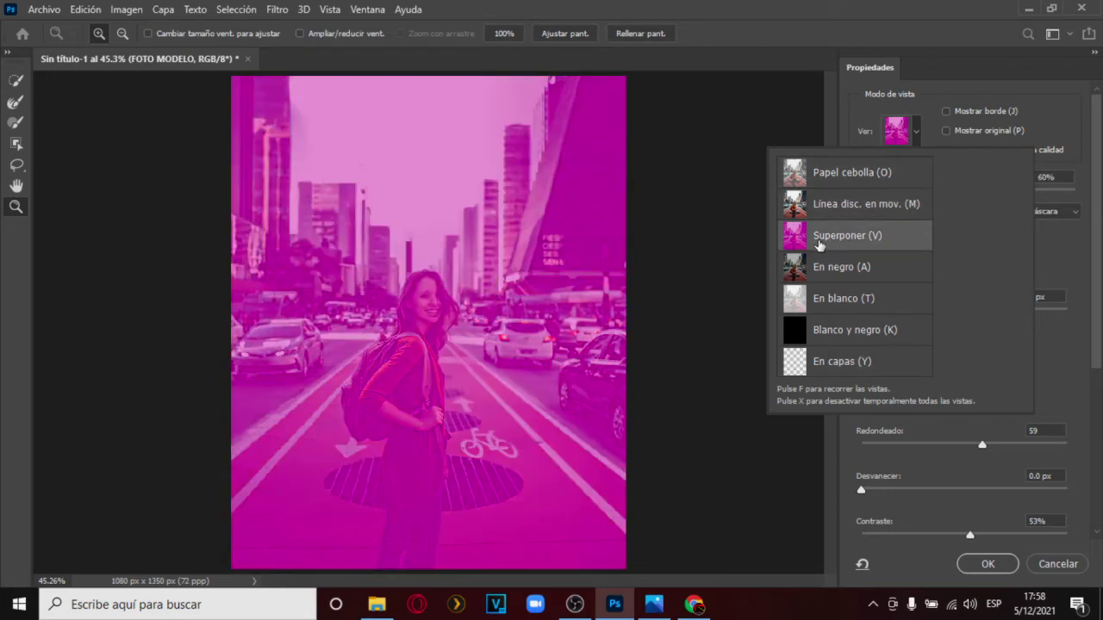
{"action": "left_click", "coordinate": [924, 113]}
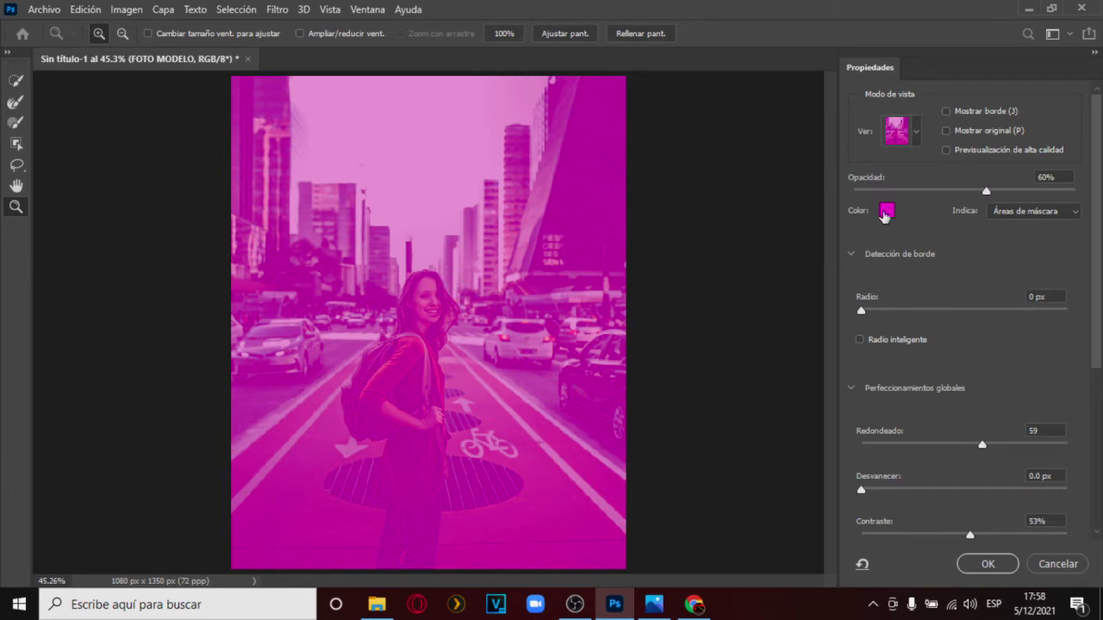
Set the mask overlay color to bright magenta f605e8 and its opacity to 70%
{"action": "left_click", "coordinate": [886, 216]}
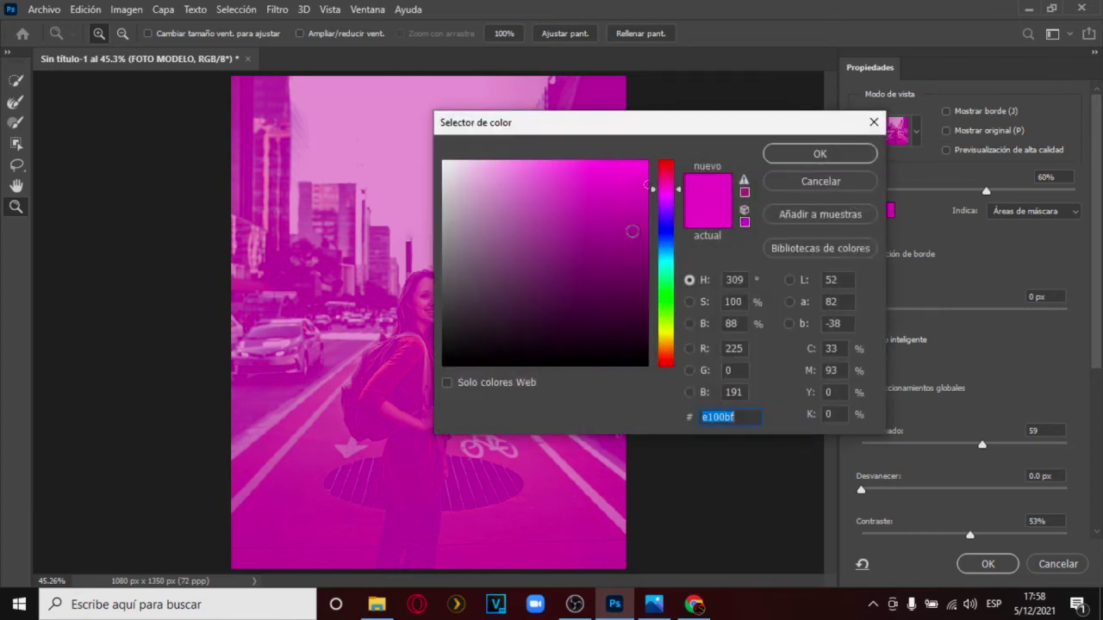
{"action": "left_click_drag", "start_coordinate": [660, 229], "coordinate": [663, 362]}
{"action": "left_click_drag", "start_coordinate": [663, 165], "coordinate": [660, 192]}
{"action": "left_click", "coordinate": [644, 167]}
{"action": "left_click", "coordinate": [643, 166]}
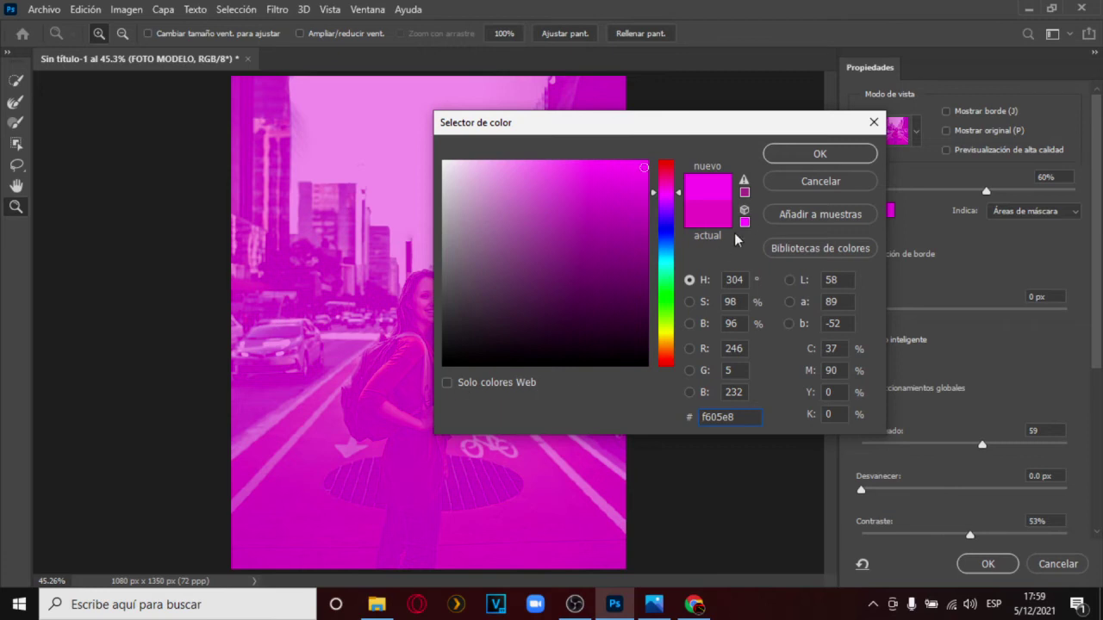
{"action": "left_click", "coordinate": [786, 154]}
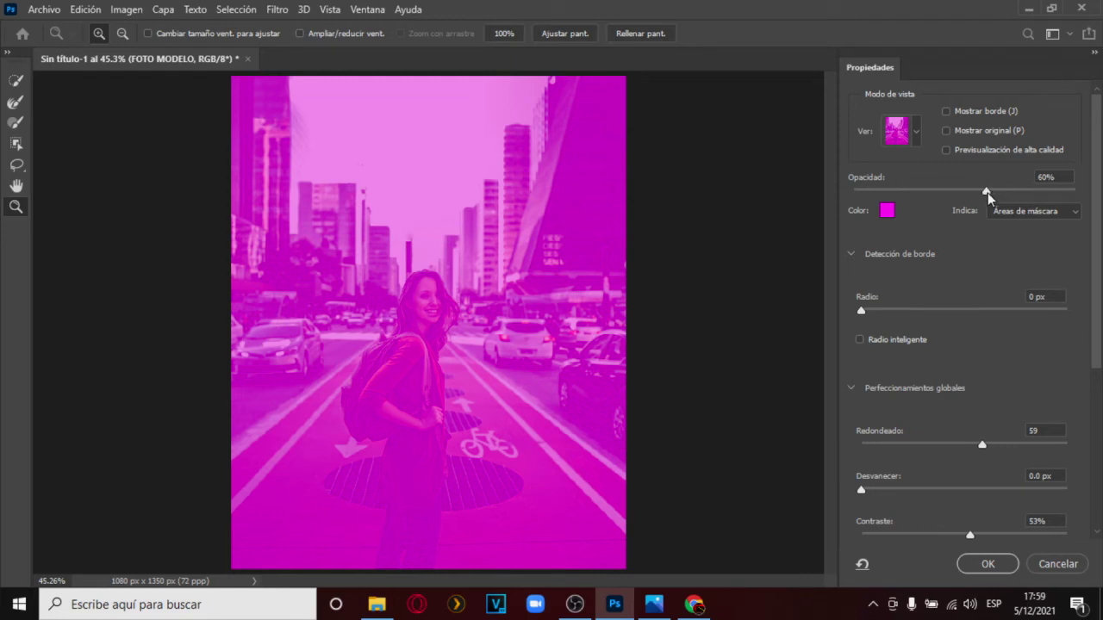
{"action": "left_click_drag", "start_coordinate": [987, 192], "coordinate": [1007, 192]}
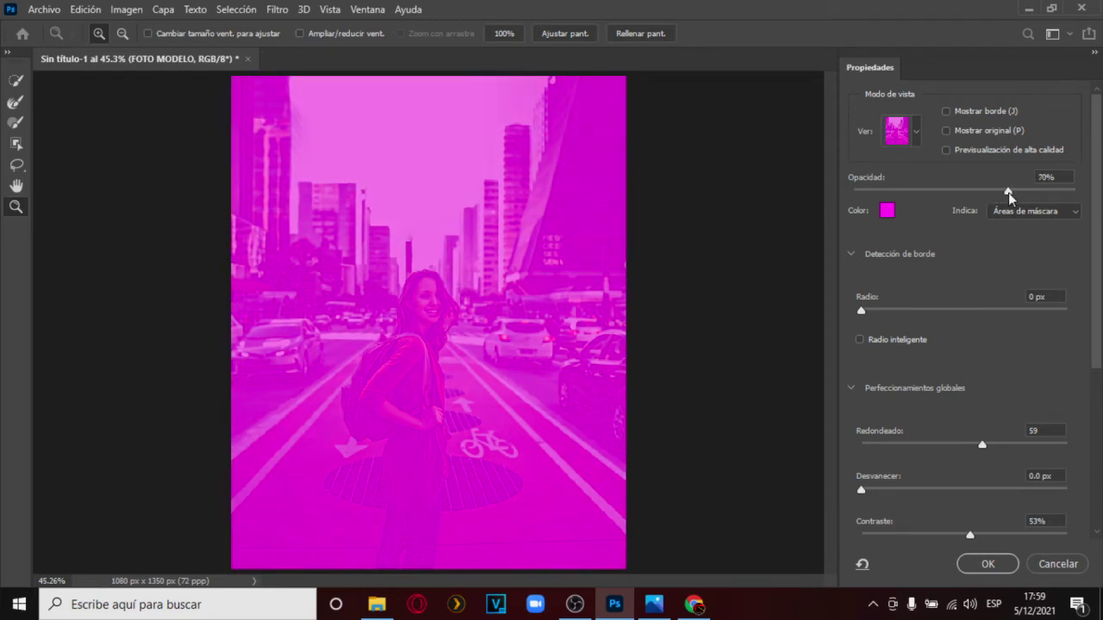
{"action": "left_click", "coordinate": [1009, 193]}
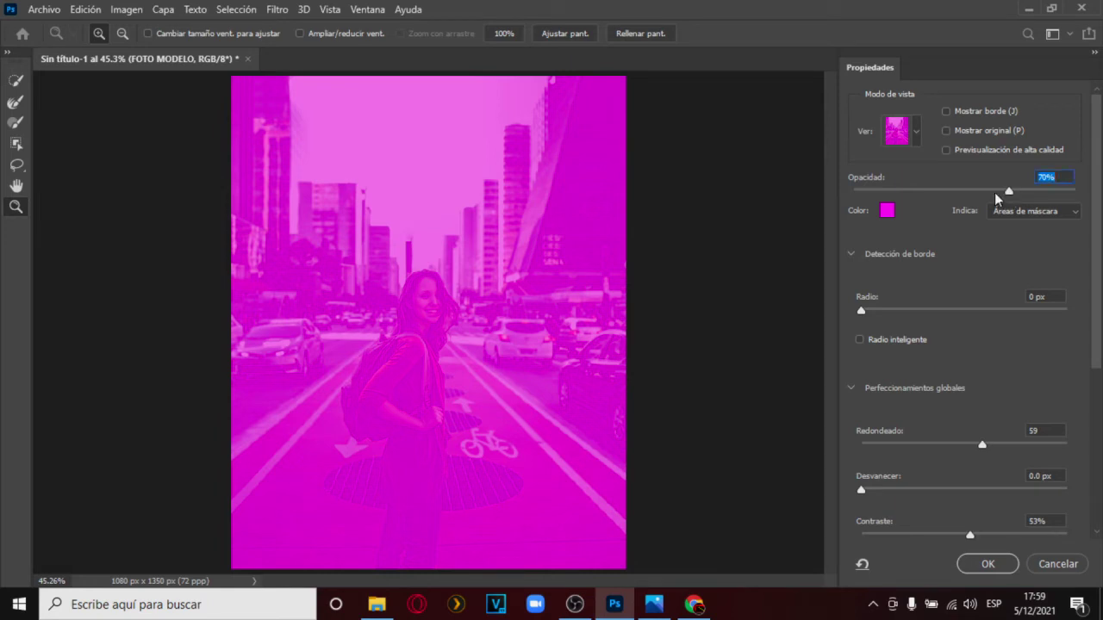
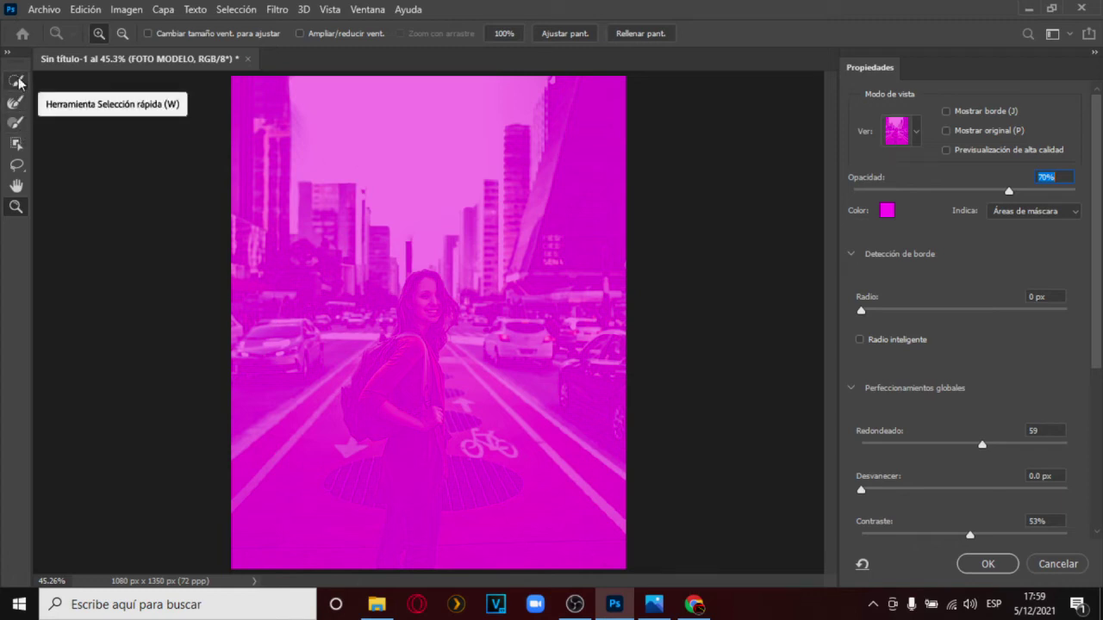
Look through the brush tools, return to Quick Selection and automatically select the woman with Select Subject
{"action": "left_click", "coordinate": [15, 82]}
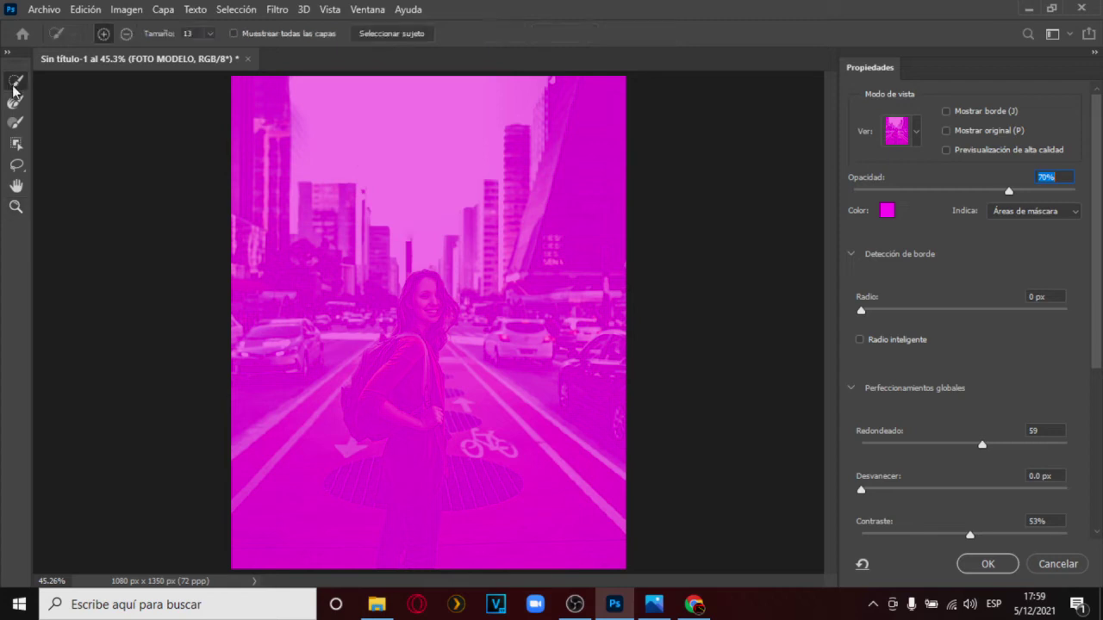
{"action": "left_click", "coordinate": [15, 102]}
{"action": "left_click", "coordinate": [15, 125]}
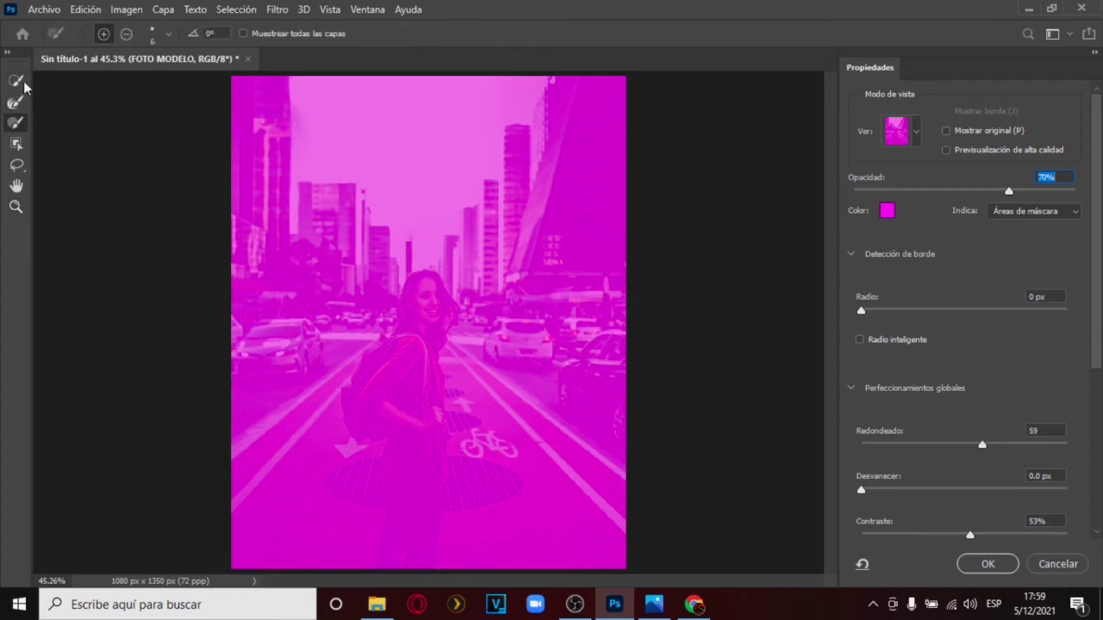
{"action": "left_click", "coordinate": [15, 82]}
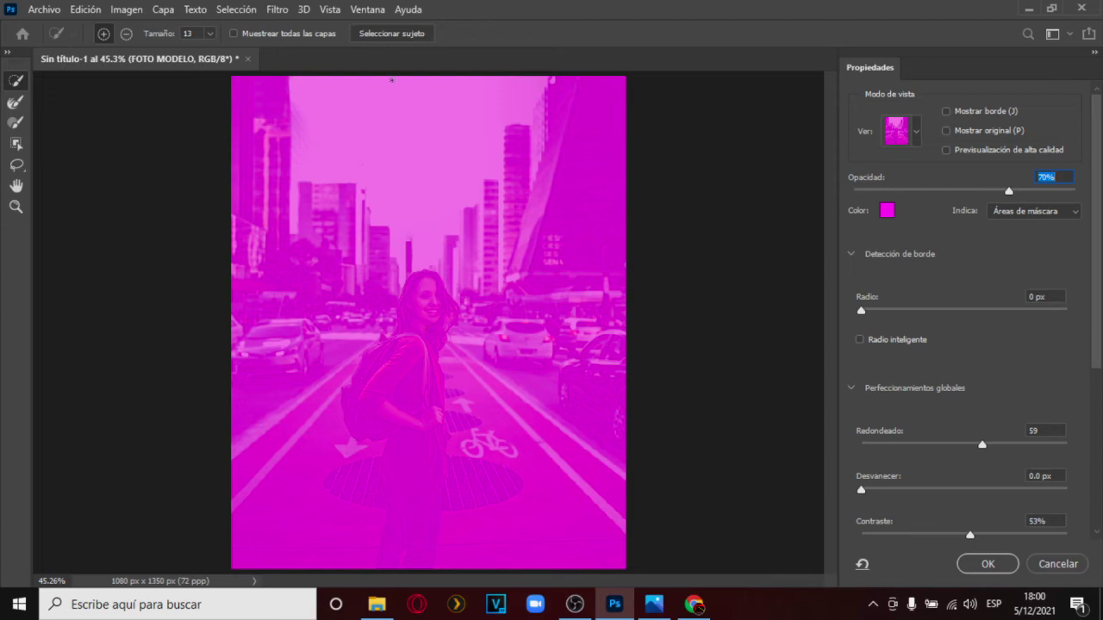
{"action": "left_click", "coordinate": [390, 34]}
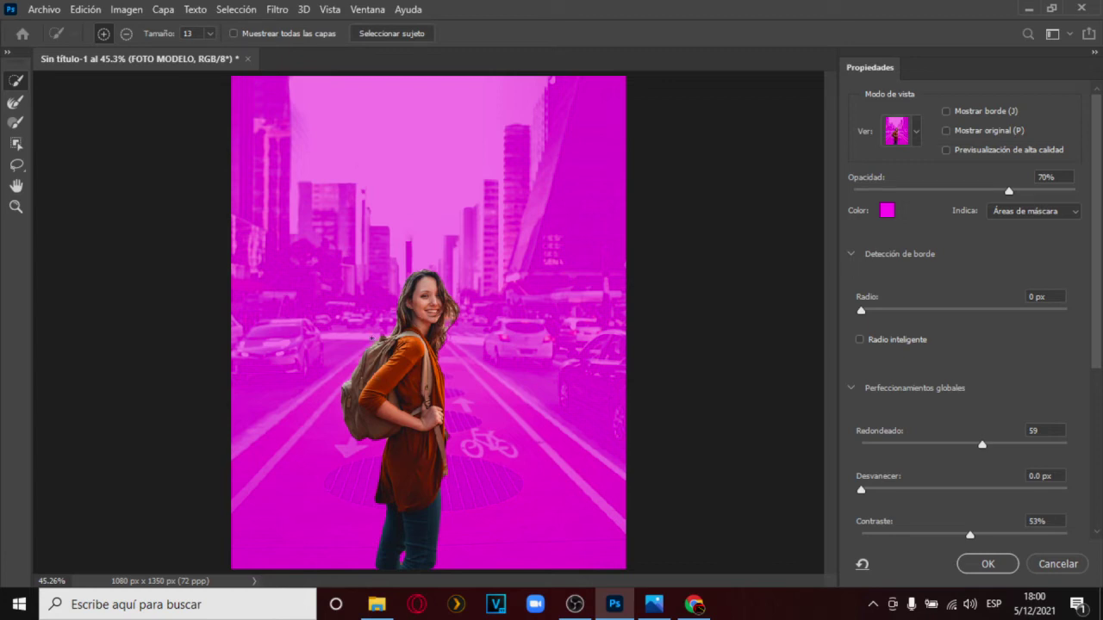
Paint the backpack's top handle back into the selection with the 6 px Brush and subtract the excess along its edges
{"action": "left_click", "coordinate": [15, 208]}
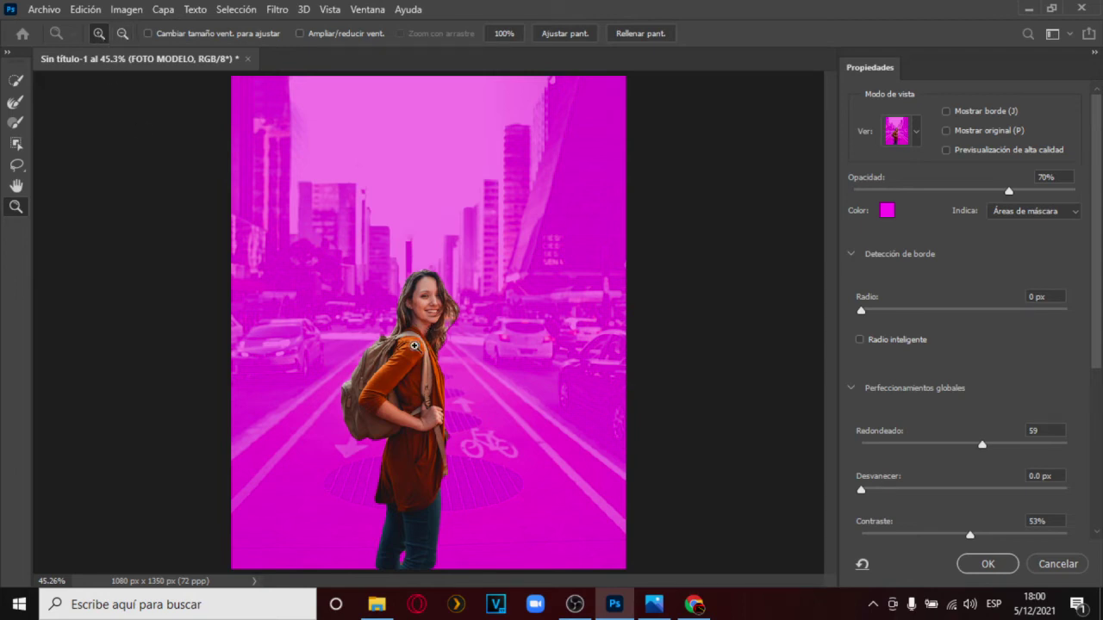
{"action": "left_click", "coordinate": [413, 347]}
{"action": "left_click", "coordinate": [414, 347]}
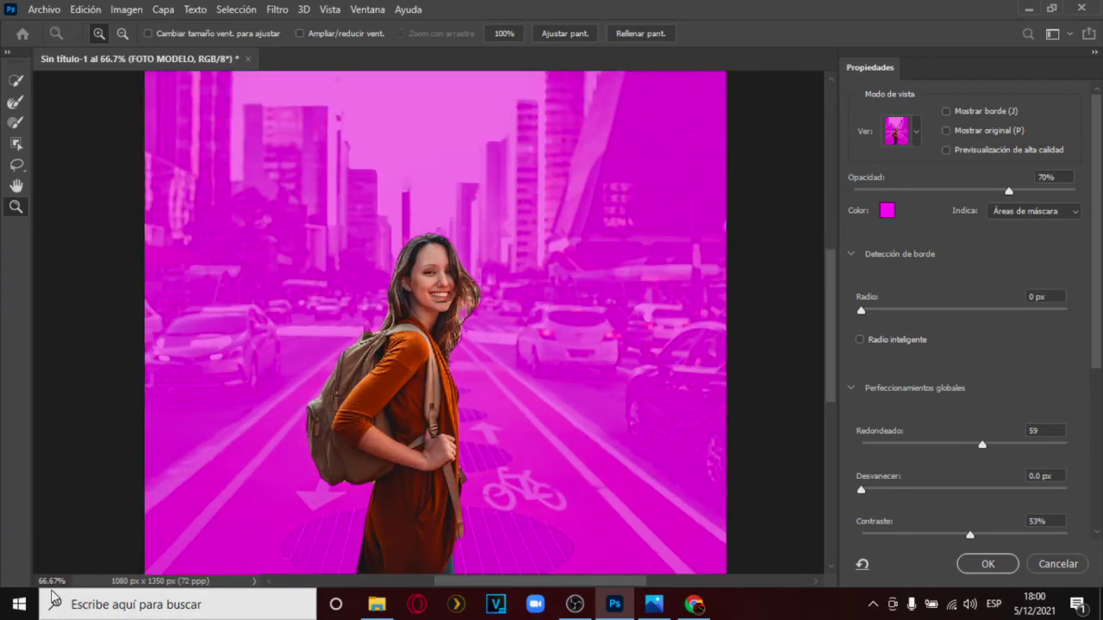
{"action": "left_click", "coordinate": [413, 370]}
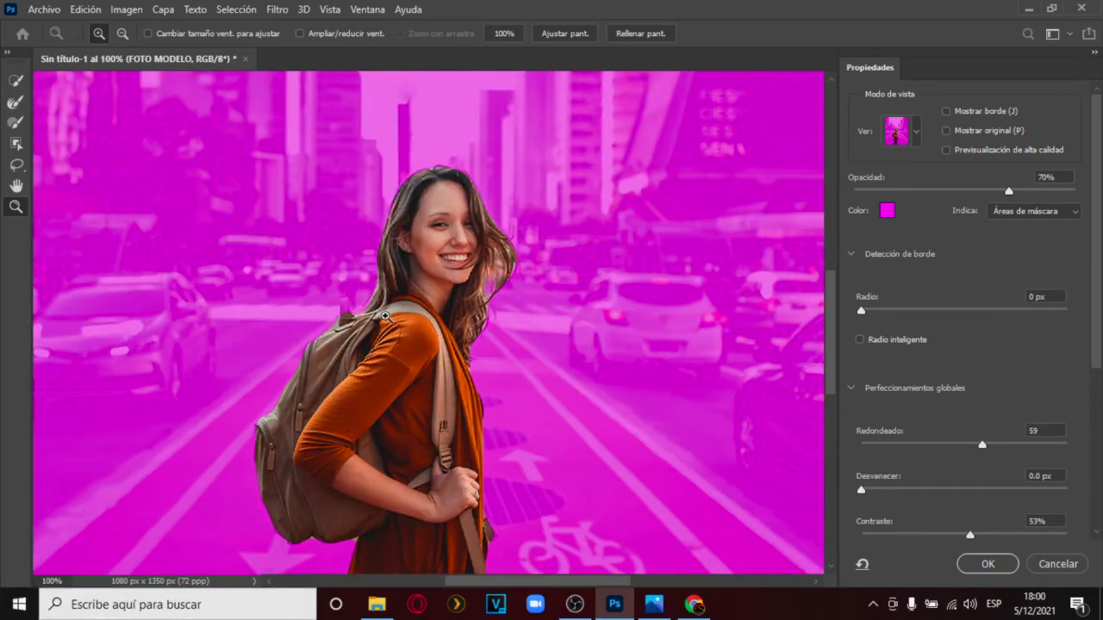
{"action": "left_click", "coordinate": [333, 314]}
{"action": "left_click", "coordinate": [399, 331]}
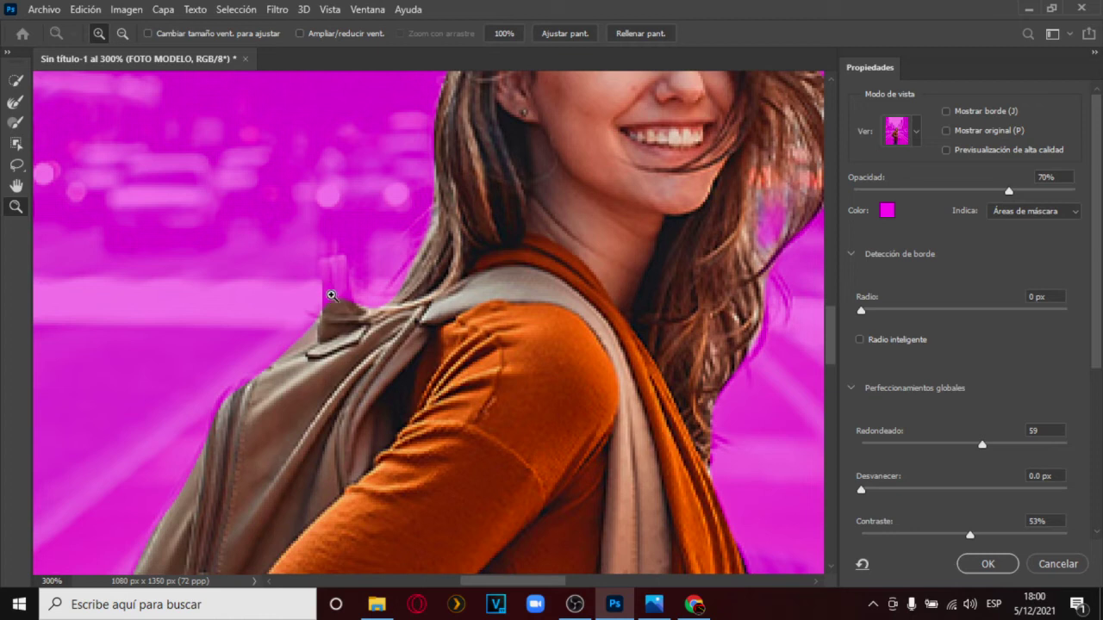
{"action": "left_click", "coordinate": [7, 126]}
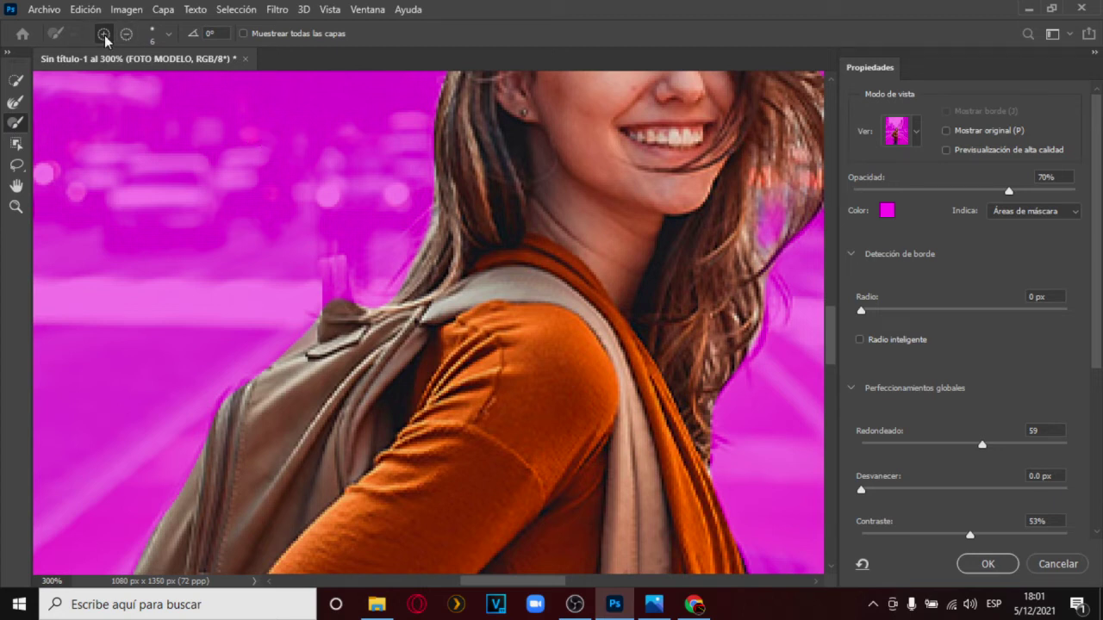
{"action": "left_click_drag", "start_coordinate": [337, 304], "coordinate": [337, 283]}
{"action": "mouse_move", "coordinate": [326, 276]}
{"action": "left_mouse_down"}
{"action": "mouse_move", "coordinate": [333, 291]}
{"action": "mouse_move", "coordinate": [336, 252]}
{"action": "left_mouse_up"}
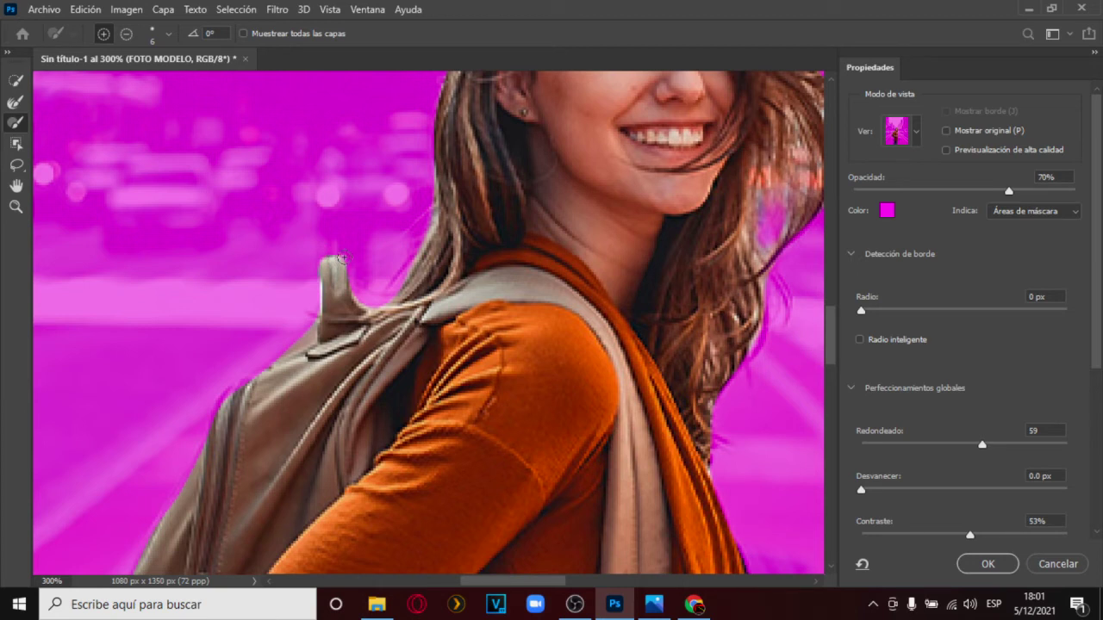
{"action": "left_click", "coordinate": [124, 34]}
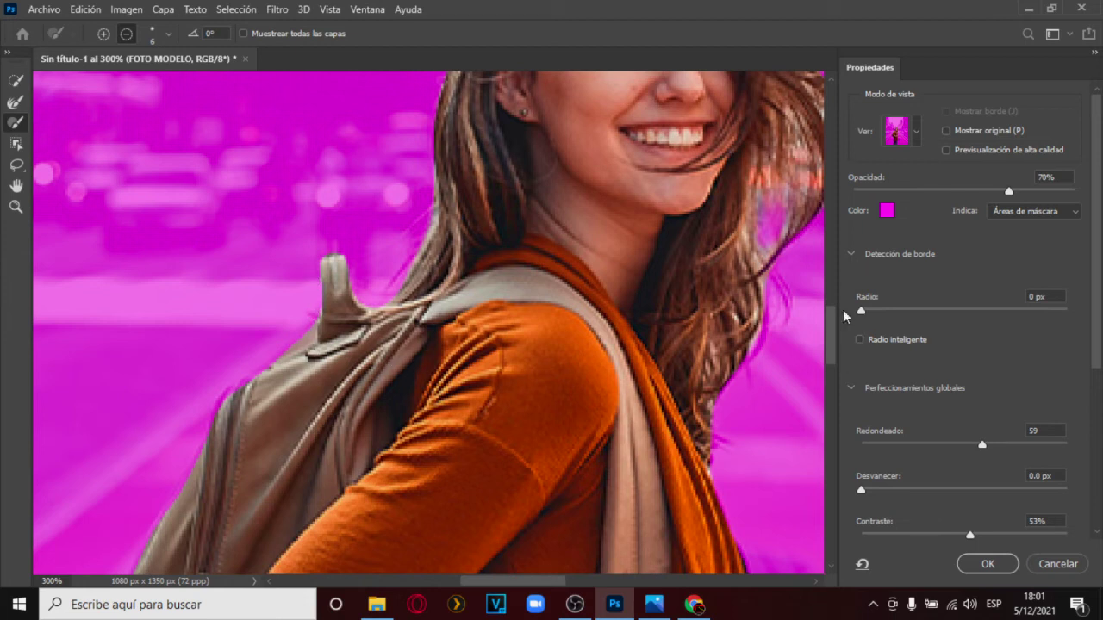
Reduce the Brush to 1 px and touch up the mask edge around the back corner of the coat's hem
{"action": "left_click_drag", "start_coordinate": [831, 327], "coordinate": [825, 512]}
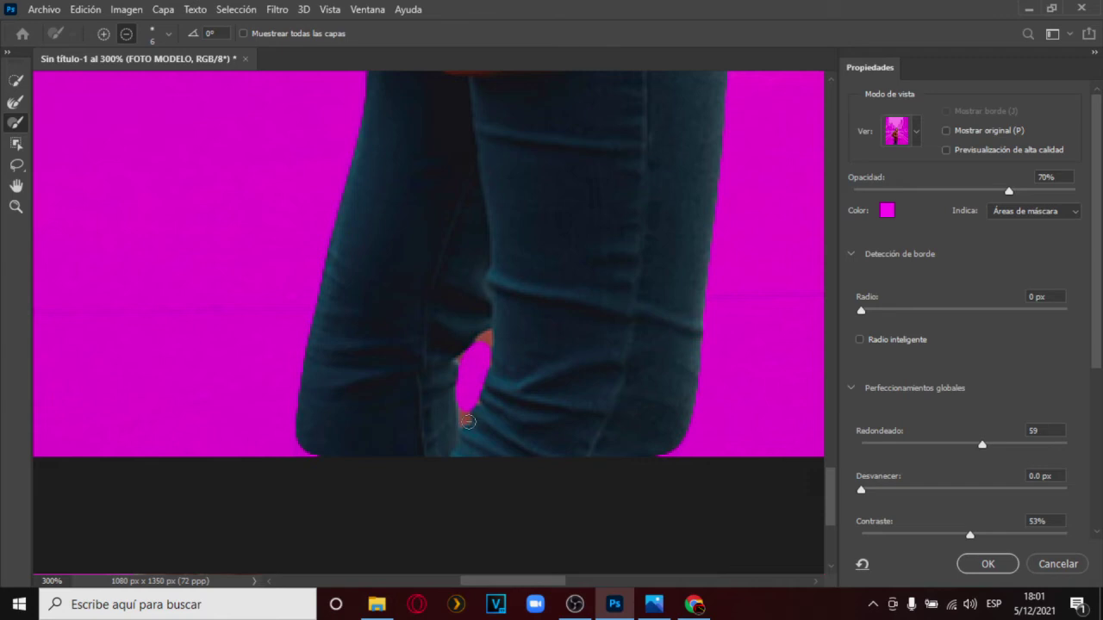
{"action": "left_click_drag", "start_coordinate": [825, 489], "coordinate": [828, 444]}
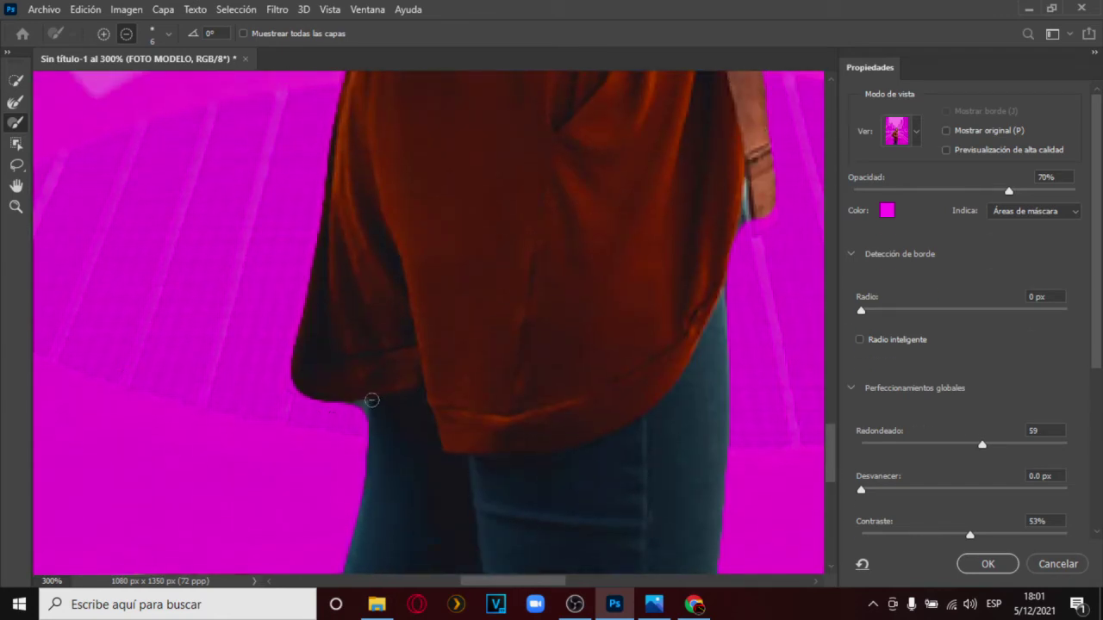
{"action": "left_click", "coordinate": [14, 208]}
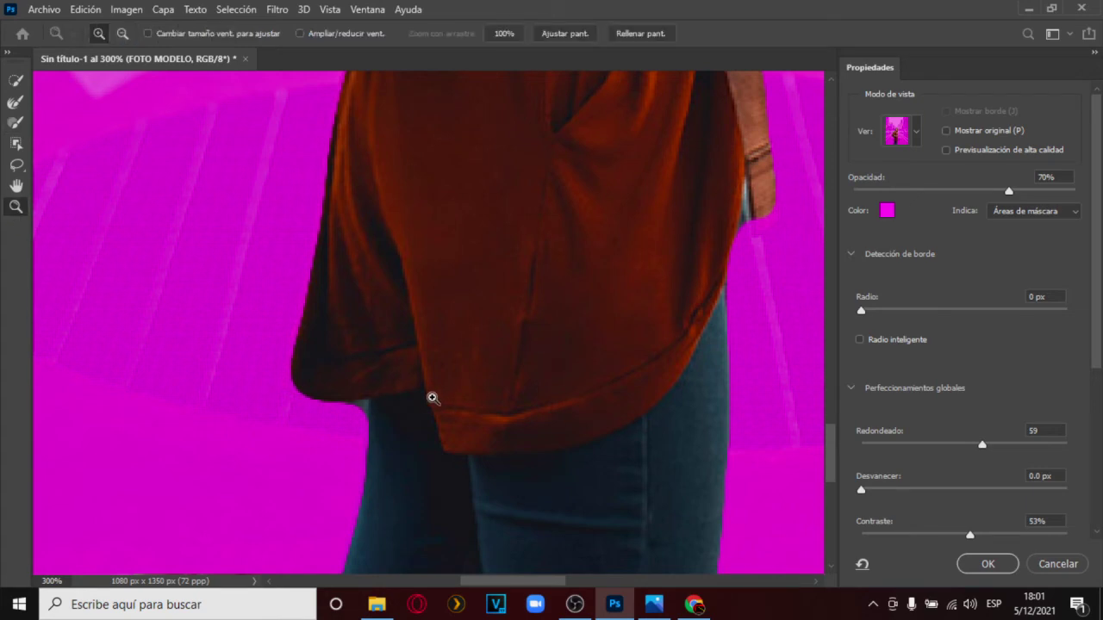
{"action": "left_click", "coordinate": [357, 444]}
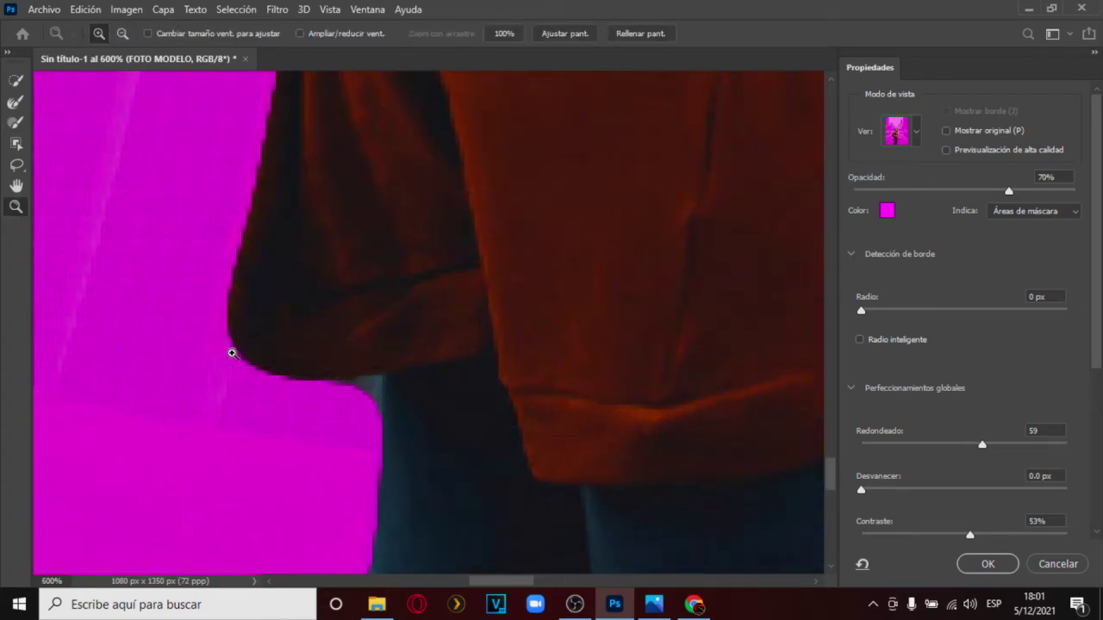
{"action": "left_click", "coordinate": [343, 447]}
{"action": "left_click", "coordinate": [246, 374]}
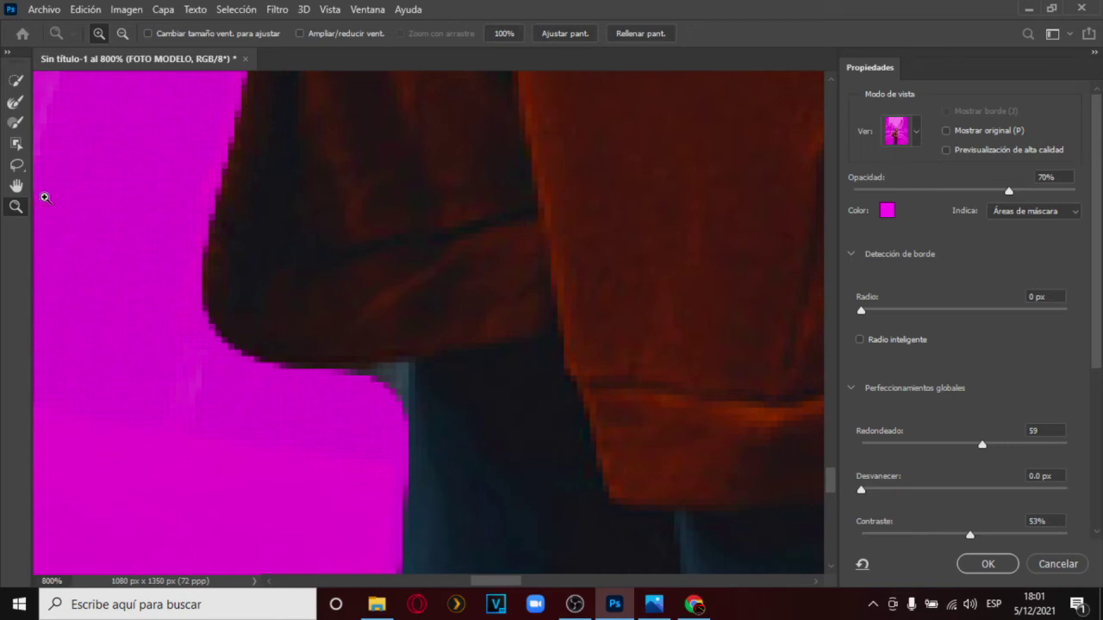
{"action": "left_click", "coordinate": [16, 122]}
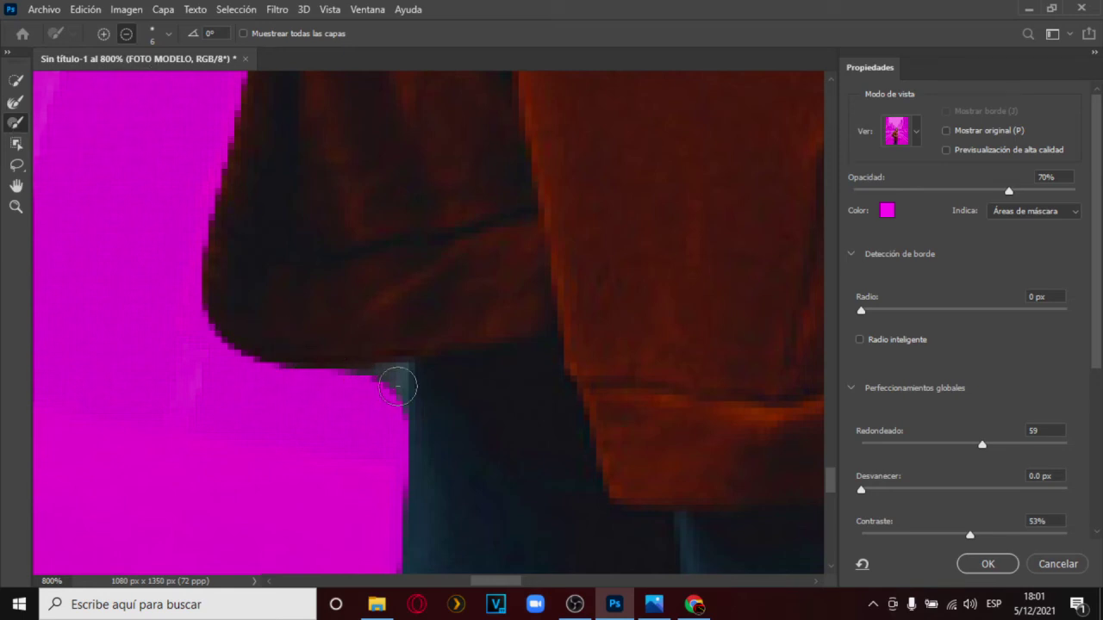
{"action": "left_click", "coordinate": [168, 33]}
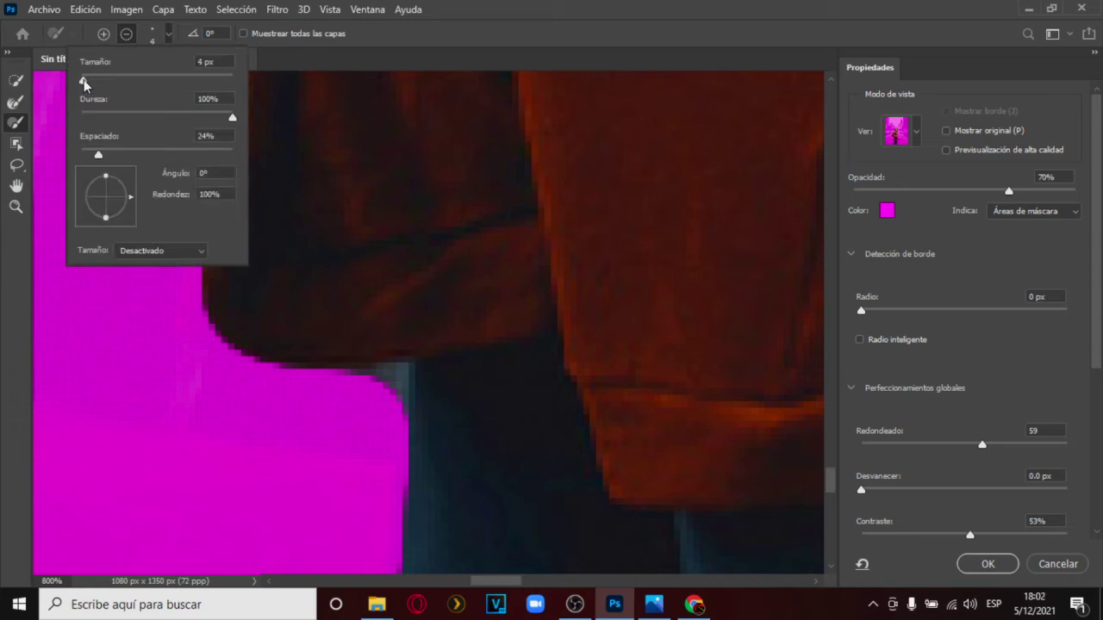
{"action": "left_click_drag", "start_coordinate": [84, 80], "coordinate": [80, 80]}
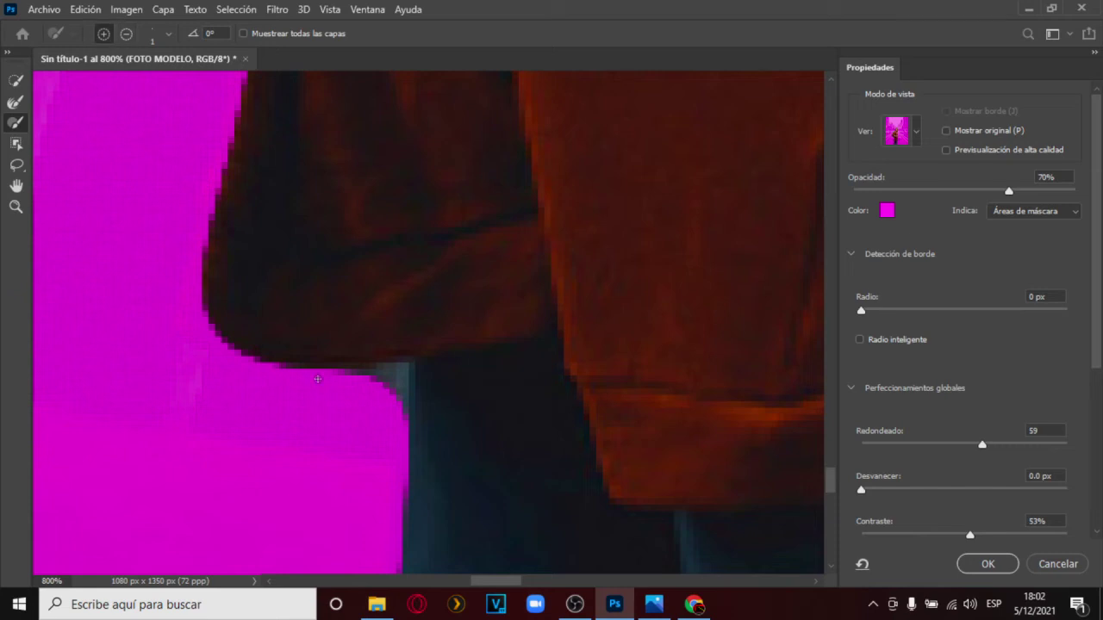
{"action": "left_click_drag", "start_coordinate": [402, 395], "coordinate": [402, 402]}
{"action": "left_click", "coordinate": [126, 33]}
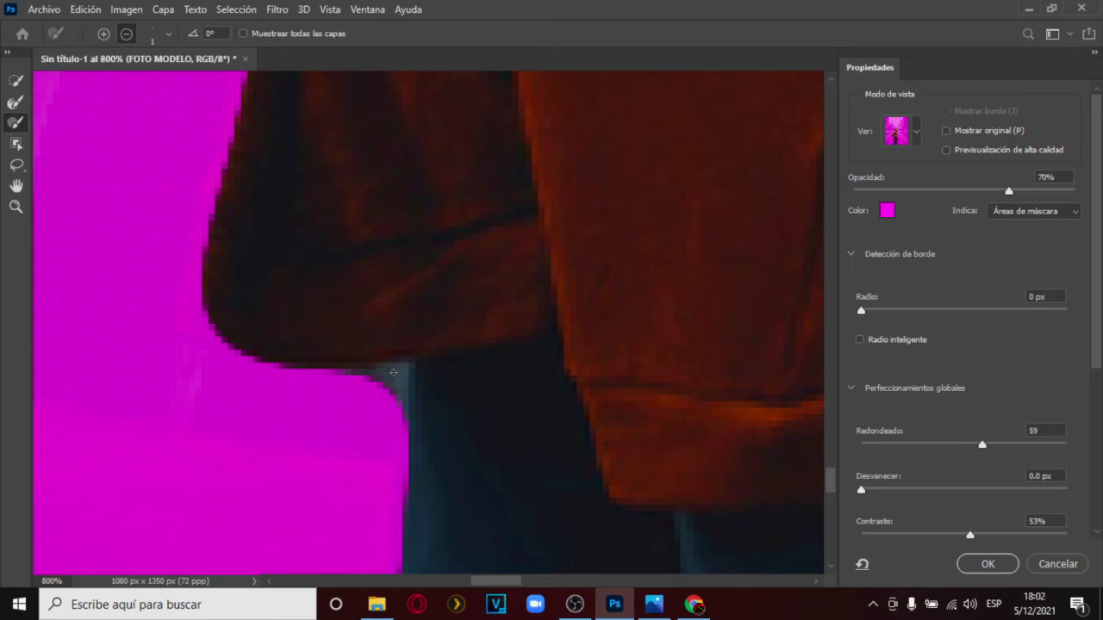
{"action": "left_click_drag", "start_coordinate": [206, 335], "coordinate": [202, 321]}
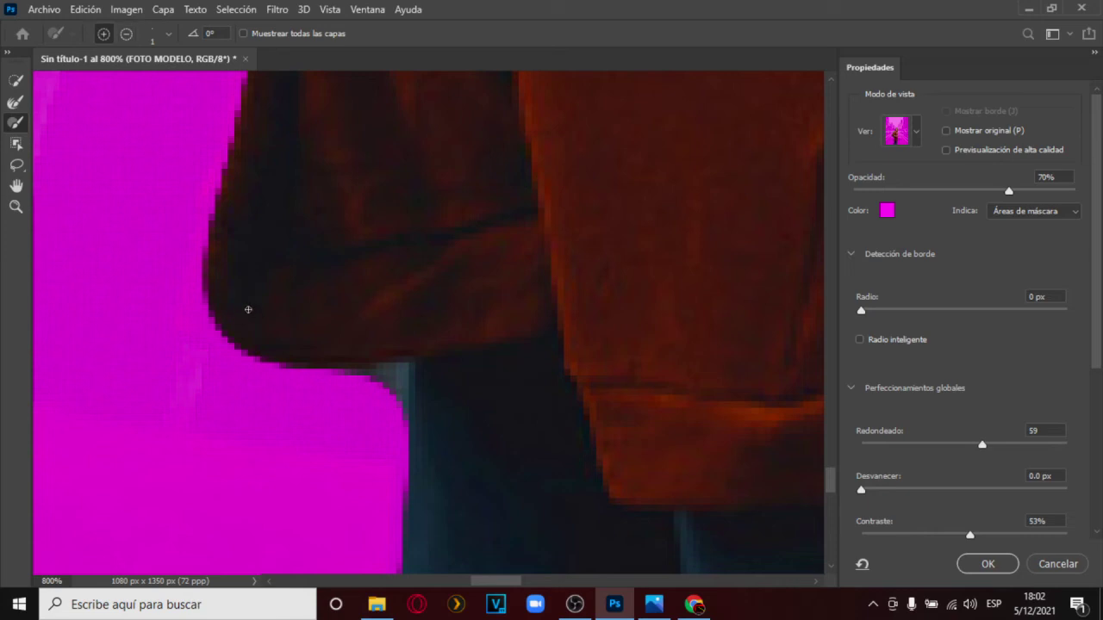
Set the Brush to 13 px, add the coat's back hem corner to the selection and subtract the background under it
{"action": "left_click", "coordinate": [159, 33]}
{"action": "type", "text": "33"}
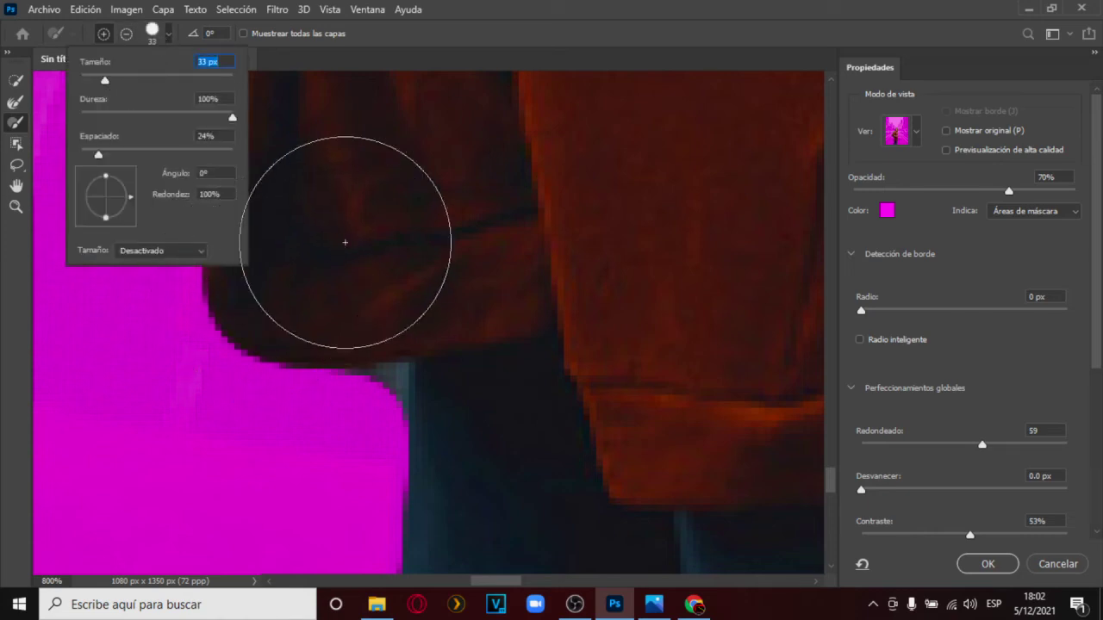
{"action": "type", "text": "13"}
{"action": "key", "text": "Return"}
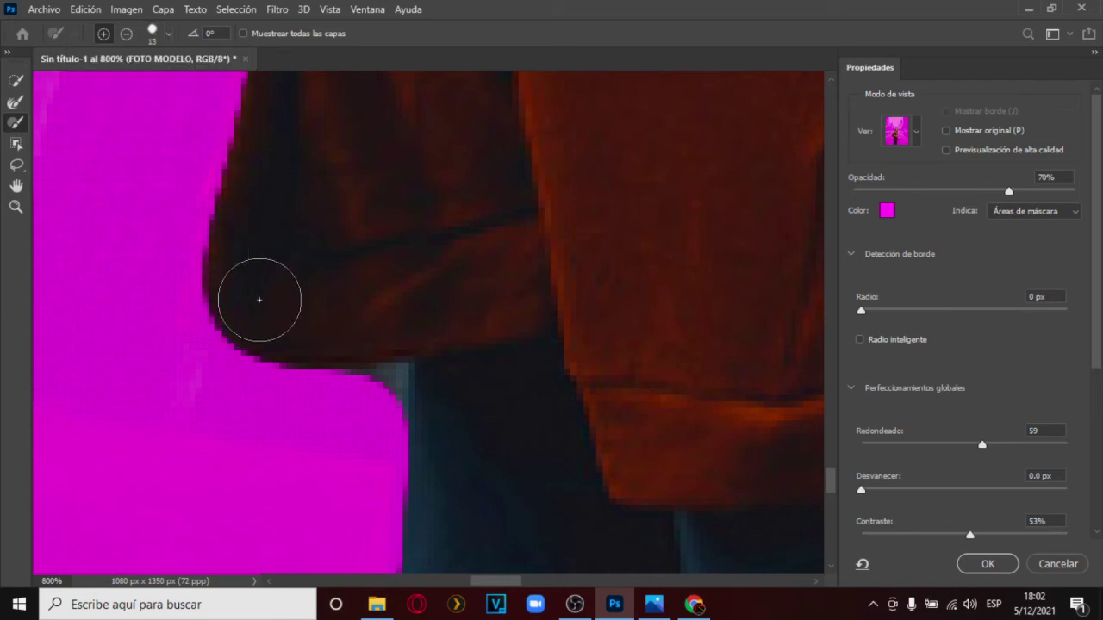
{"action": "left_click_drag", "start_coordinate": [218, 313], "coordinate": [202, 317]}
{"action": "left_click", "coordinate": [126, 32]}
{"action": "left_click_drag", "start_coordinate": [388, 372], "coordinate": [372, 399]}
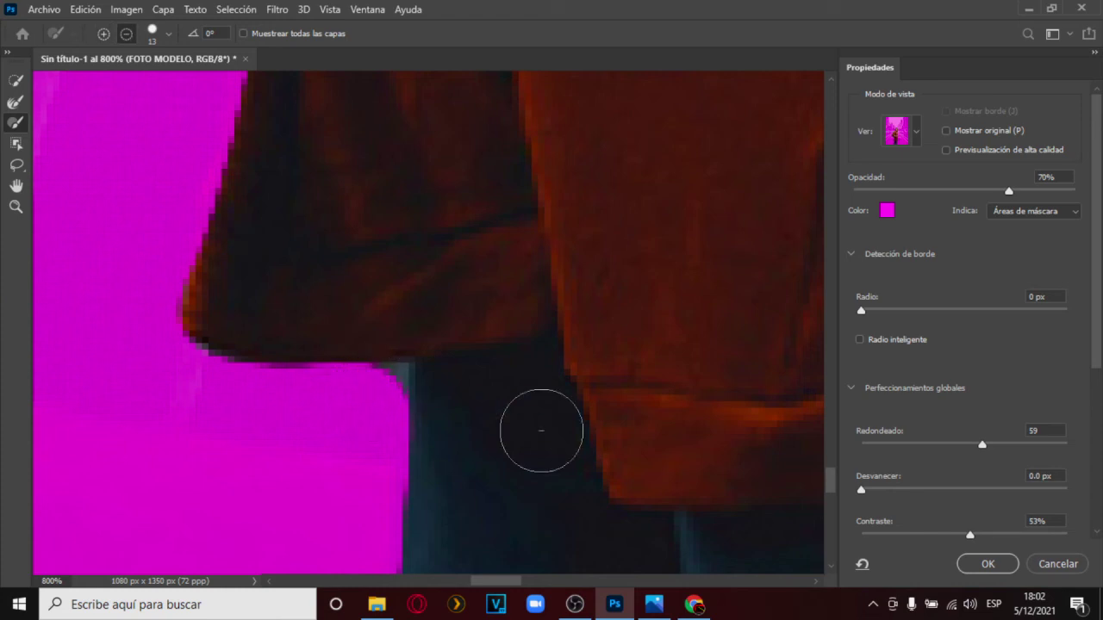
Restore the rounded lower end of the hanging backpack strap to the selection with a 3 px additive Brush
{"action": "left_click_drag", "start_coordinate": [827, 475], "coordinate": [825, 431]}
{"action": "left_click_drag", "start_coordinate": [501, 580], "coordinate": [560, 558]}
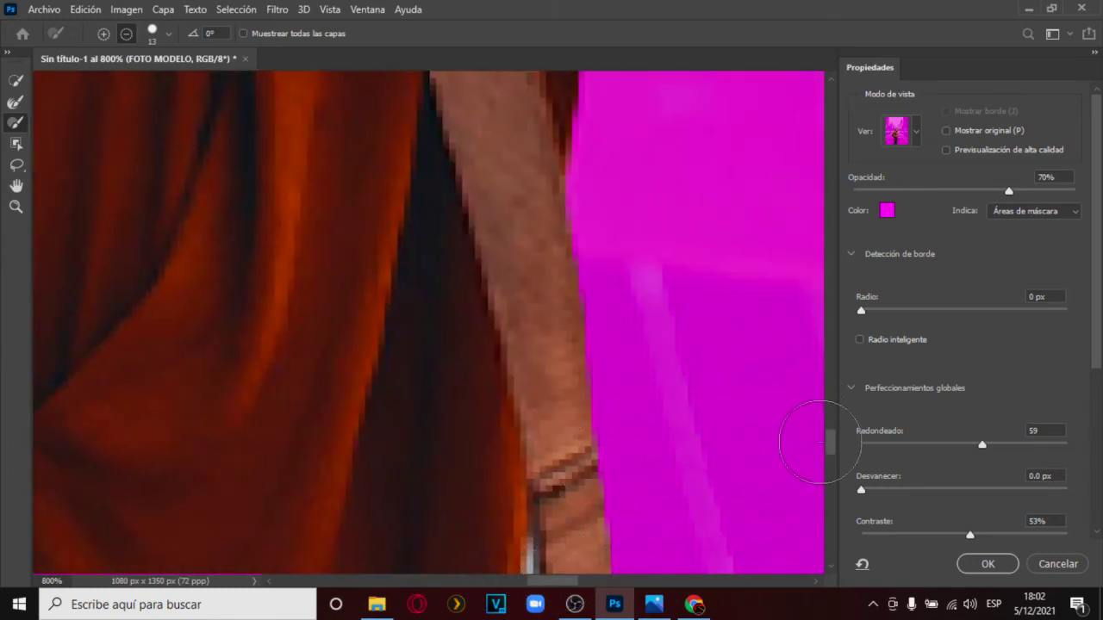
{"action": "left_click_drag", "start_coordinate": [829, 445], "coordinate": [832, 463]}
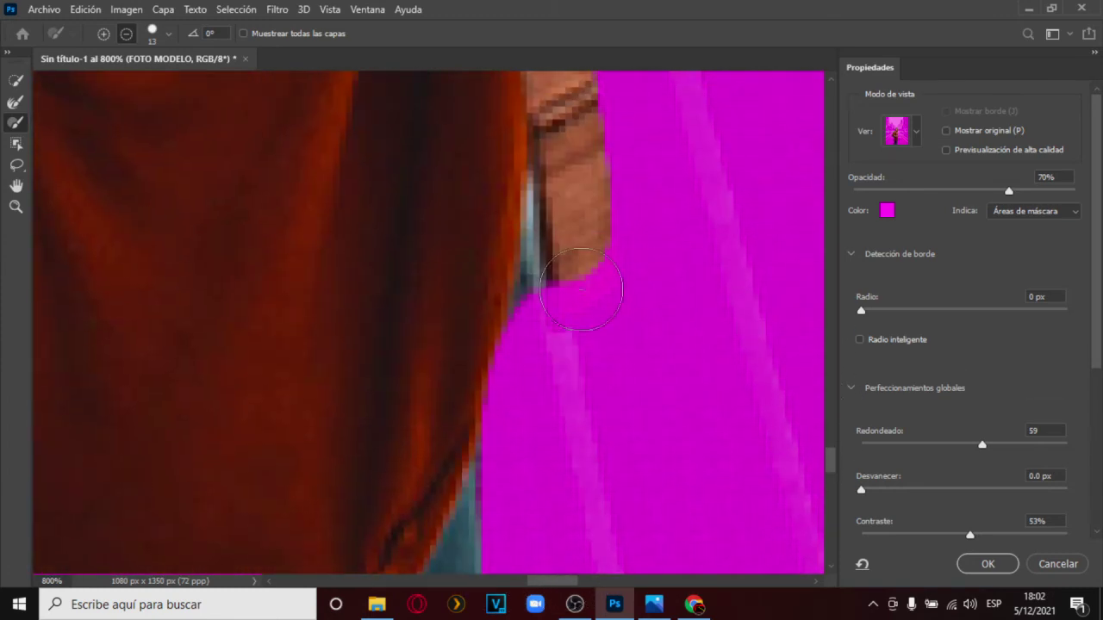
{"action": "left_click", "coordinate": [19, 123]}
{"action": "left_click", "coordinate": [106, 34]}
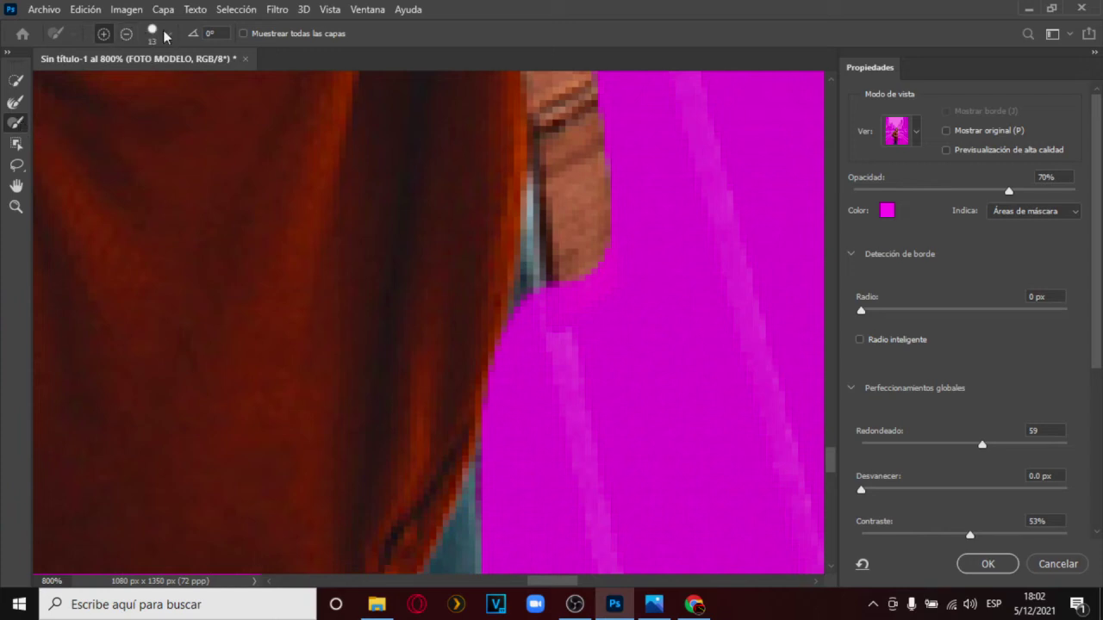
{"action": "left_click", "coordinate": [166, 34]}
{"action": "left_click_drag", "start_coordinate": [88, 80], "coordinate": [83, 85]}
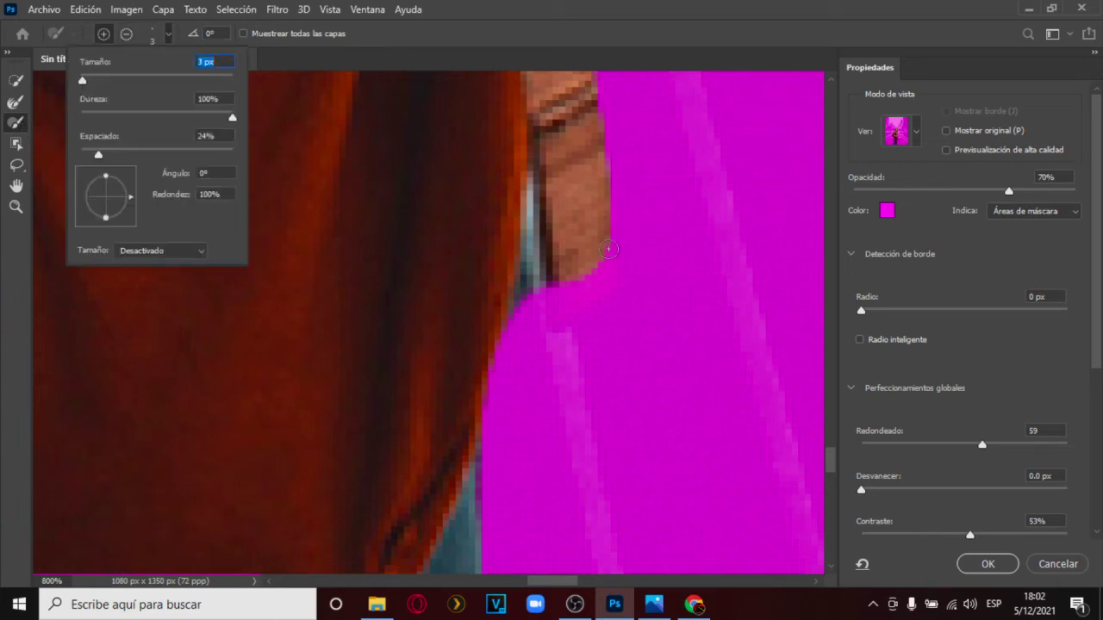
{"action": "key", "text": "Return"}
{"action": "mouse_move", "coordinate": [606, 246]}
{"action": "left_mouse_down"}
{"action": "mouse_move", "coordinate": [583, 327]}
{"action": "mouse_move", "coordinate": [561, 320]}
{"action": "left_mouse_up"}
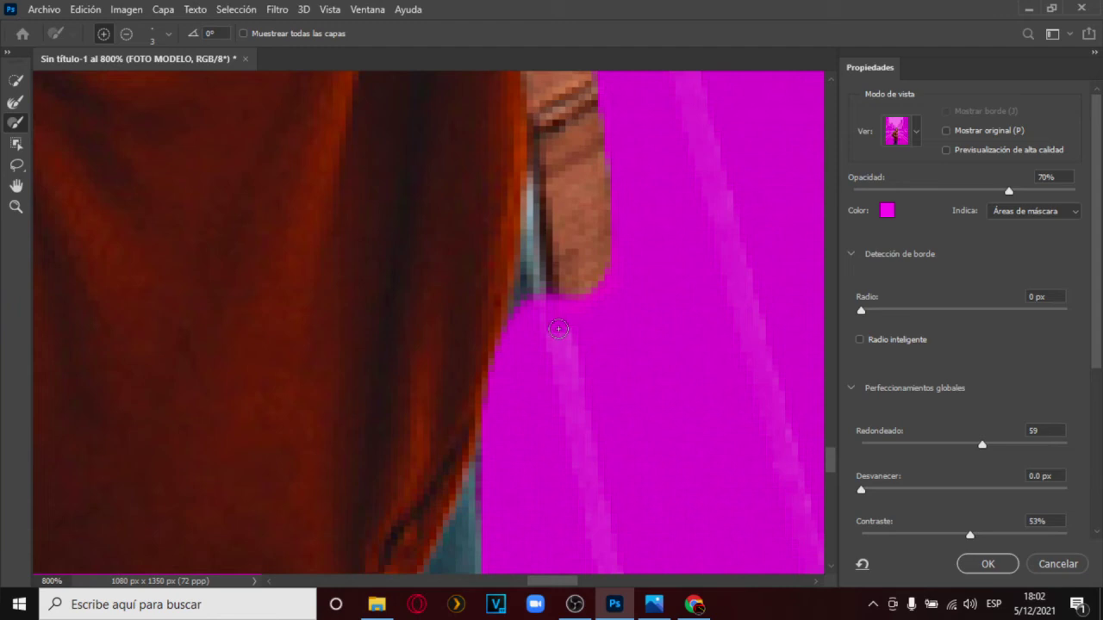
{"action": "mouse_move", "coordinate": [587, 330]}
{"action": "left_mouse_down"}
{"action": "mouse_move", "coordinate": [628, 298]}
{"action": "mouse_move", "coordinate": [625, 207]}
{"action": "left_mouse_up"}
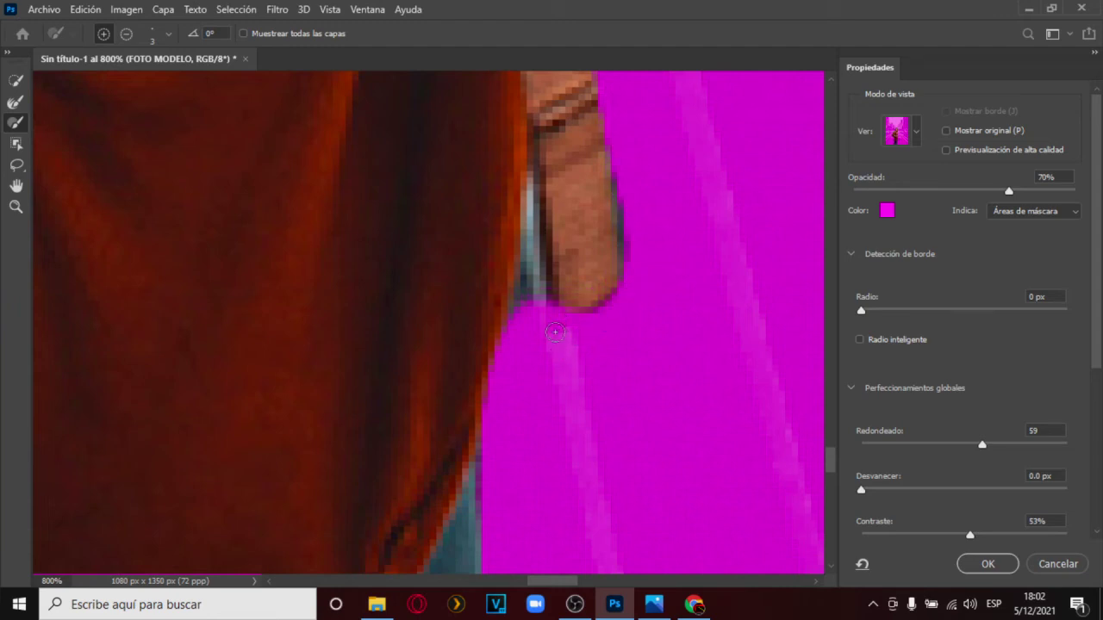
Add the missing tip of the small brown strap piece below the woman's hand to the selection with the 3 px Brush
{"action": "left_click", "coordinate": [13, 209]}
{"action": "left_click", "coordinate": [535, 250]}
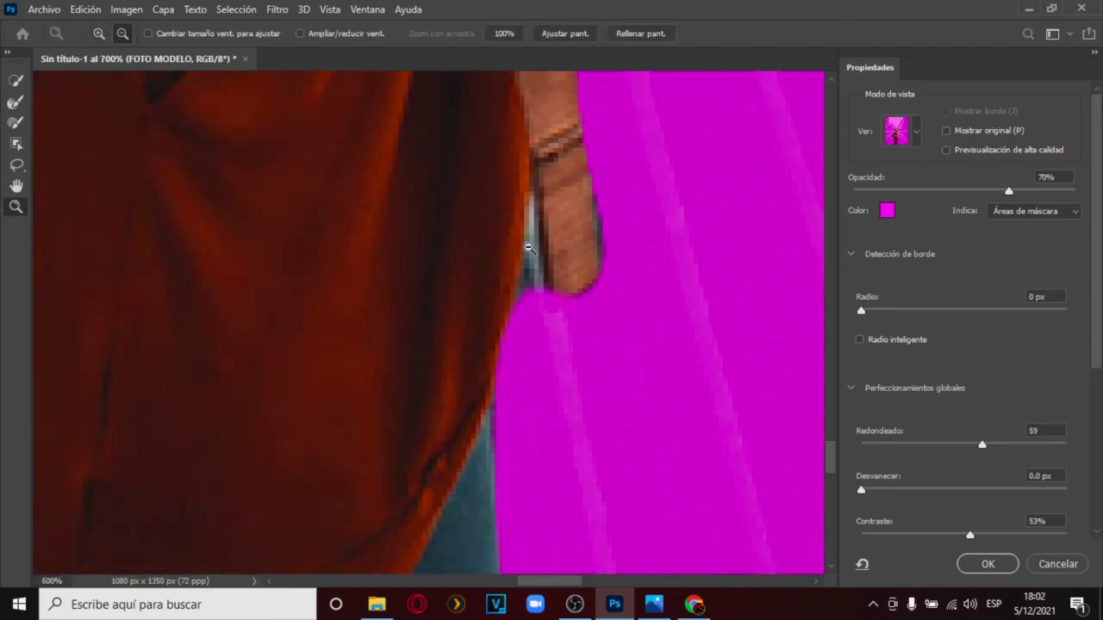
{"action": "left_click", "coordinate": [530, 237]}
{"action": "left_click", "coordinate": [521, 224]}
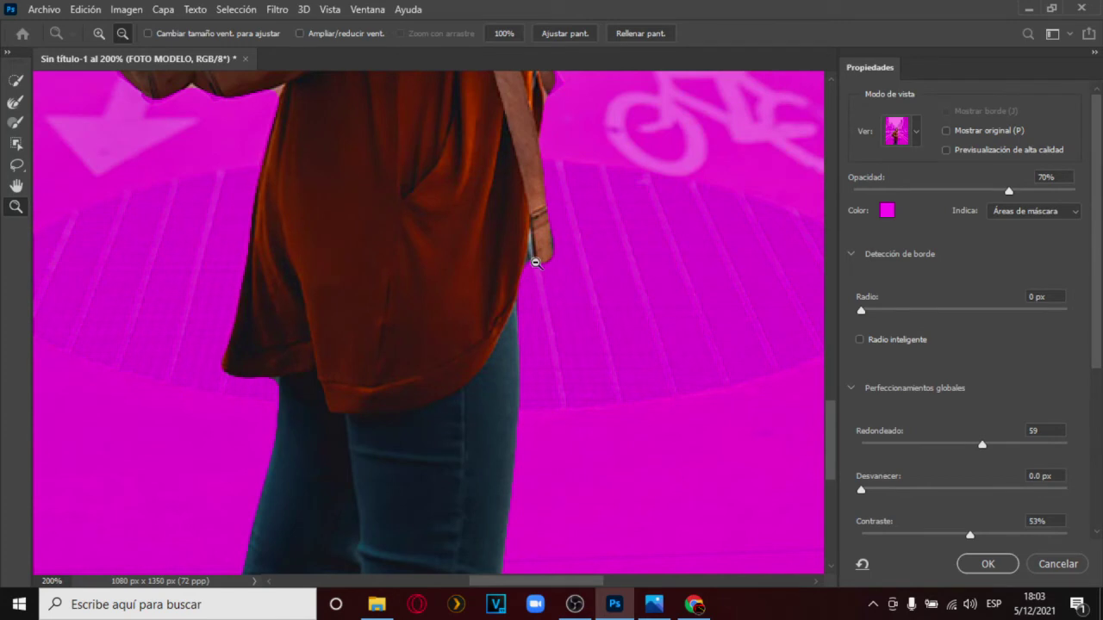
{"action": "left_click_drag", "start_coordinate": [834, 404], "coordinate": [833, 362]}
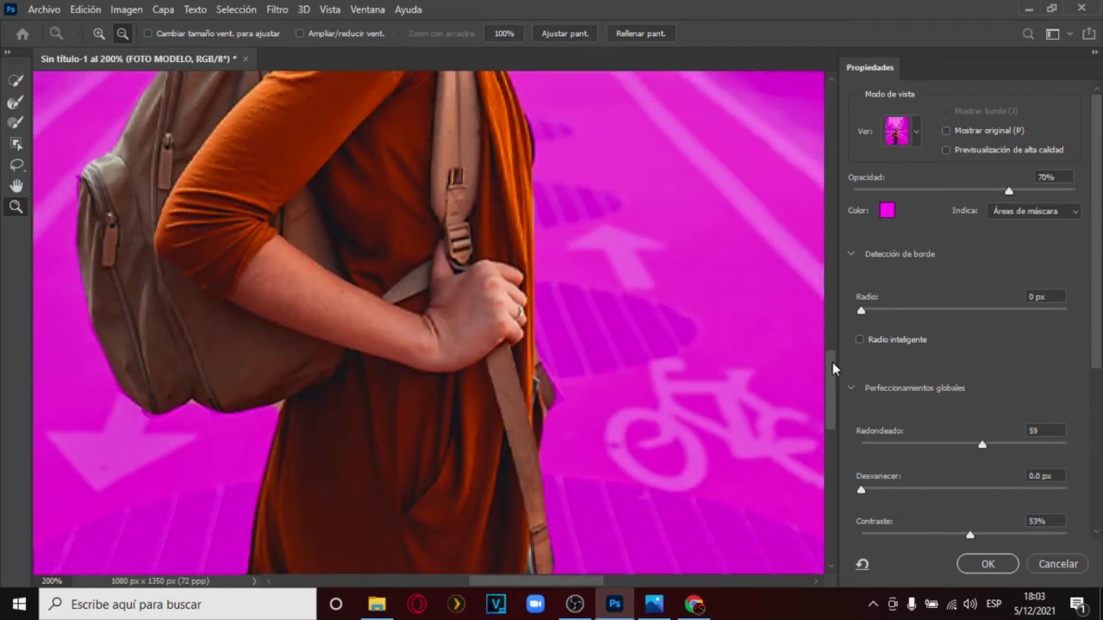
{"action": "left_click", "coordinate": [561, 406]}
{"action": "left_click", "coordinate": [561, 406]}
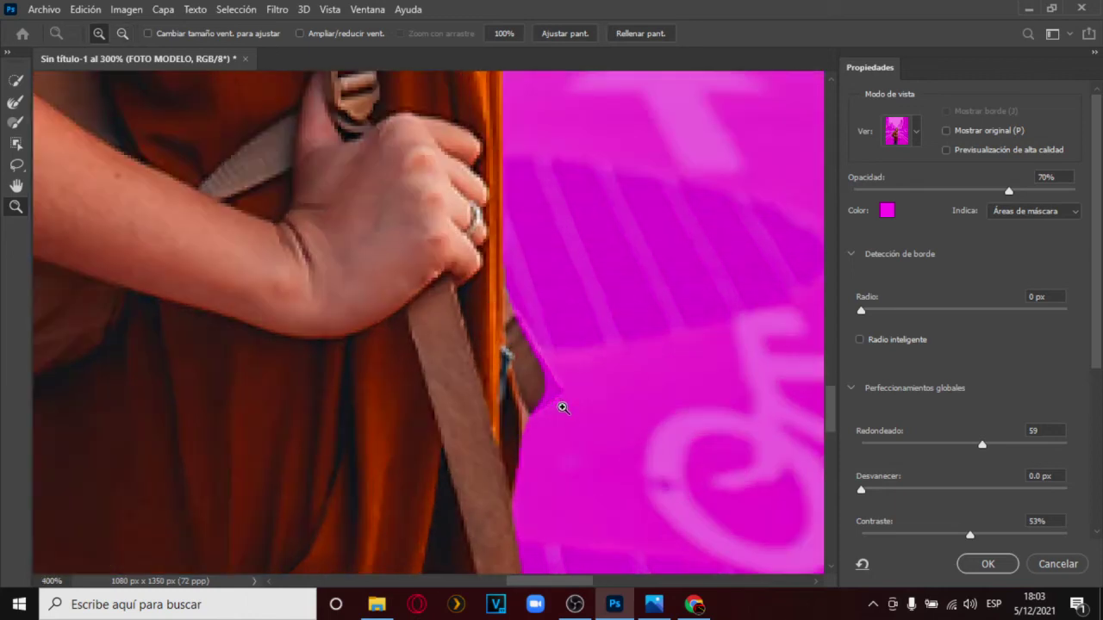
{"action": "left_click", "coordinate": [557, 401]}
{"action": "left_click", "coordinate": [556, 400]}
{"action": "key", "text": "r"}
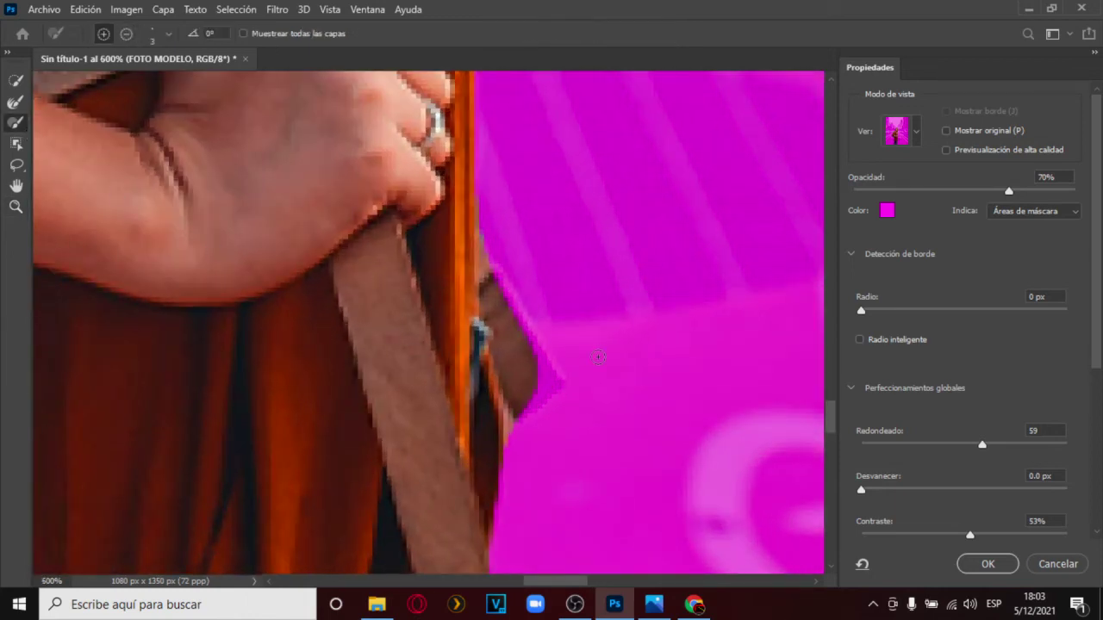
{"action": "mouse_move", "coordinate": [542, 374]}
{"action": "left_mouse_down"}
{"action": "mouse_move", "coordinate": [547, 386]}
{"action": "mouse_move", "coordinate": [505, 291]}
{"action": "left_mouse_up"}
{"action": "mouse_move", "coordinate": [548, 378]}
{"action": "left_mouse_down"}
{"action": "mouse_move", "coordinate": [527, 402]}
{"action": "mouse_move", "coordinate": [562, 384]}
{"action": "left_mouse_up"}
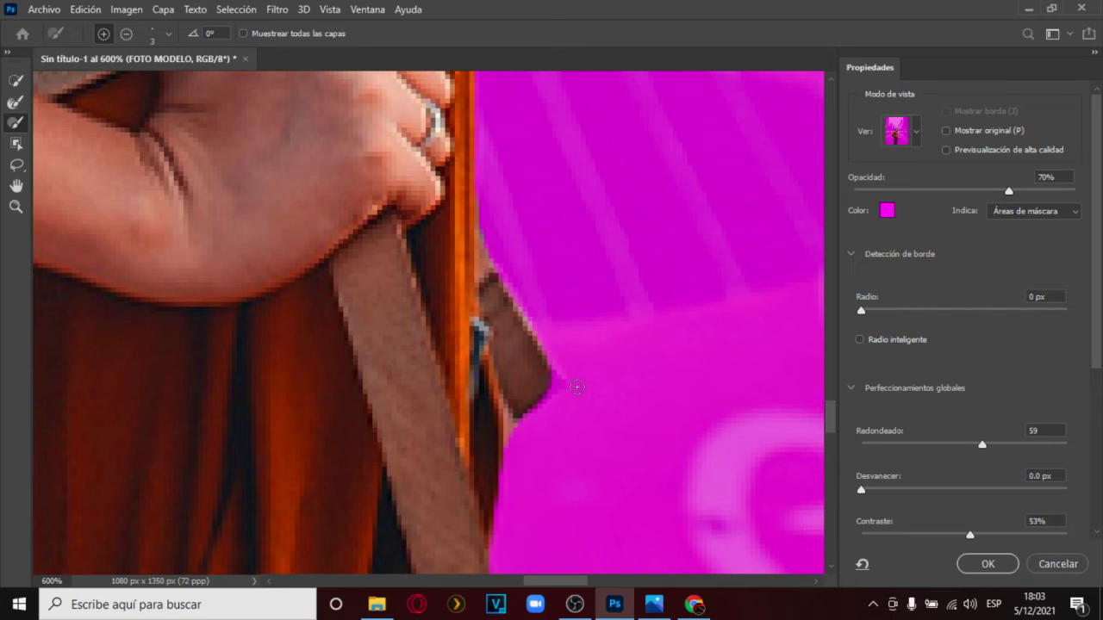
{"action": "mouse_move", "coordinate": [552, 366]}
{"action": "left_mouse_down"}
{"action": "mouse_move", "coordinate": [546, 379]}
{"action": "mouse_move", "coordinate": [582, 380]}
{"action": "left_mouse_up"}
Brush over the see-through strands of the woman's loose hair beside her chin with the 67 px Refine Edge Brush
{"action": "left_click_drag", "start_coordinate": [831, 401], "coordinate": [827, 369]}
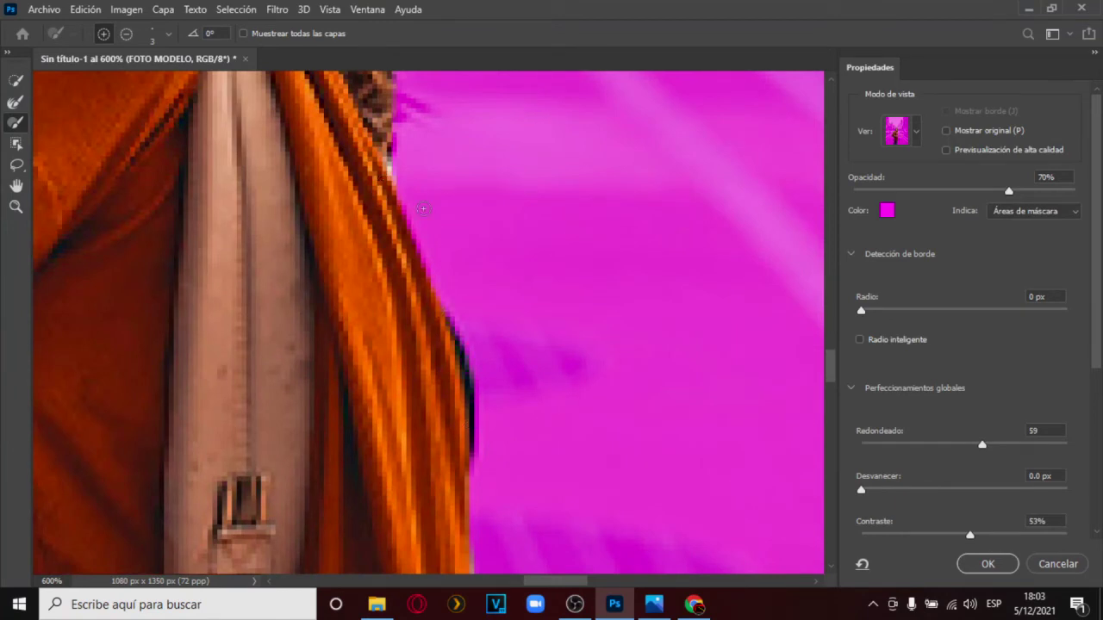
{"action": "left_click_drag", "start_coordinate": [830, 369], "coordinate": [821, 320]}
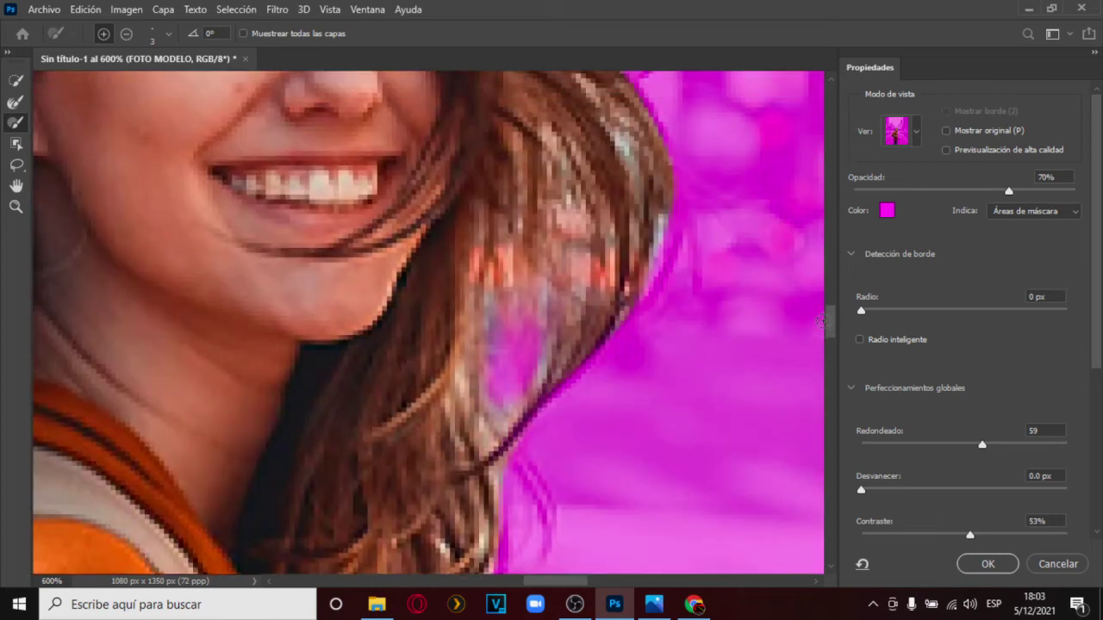
{"action": "left_click", "coordinate": [15, 102]}
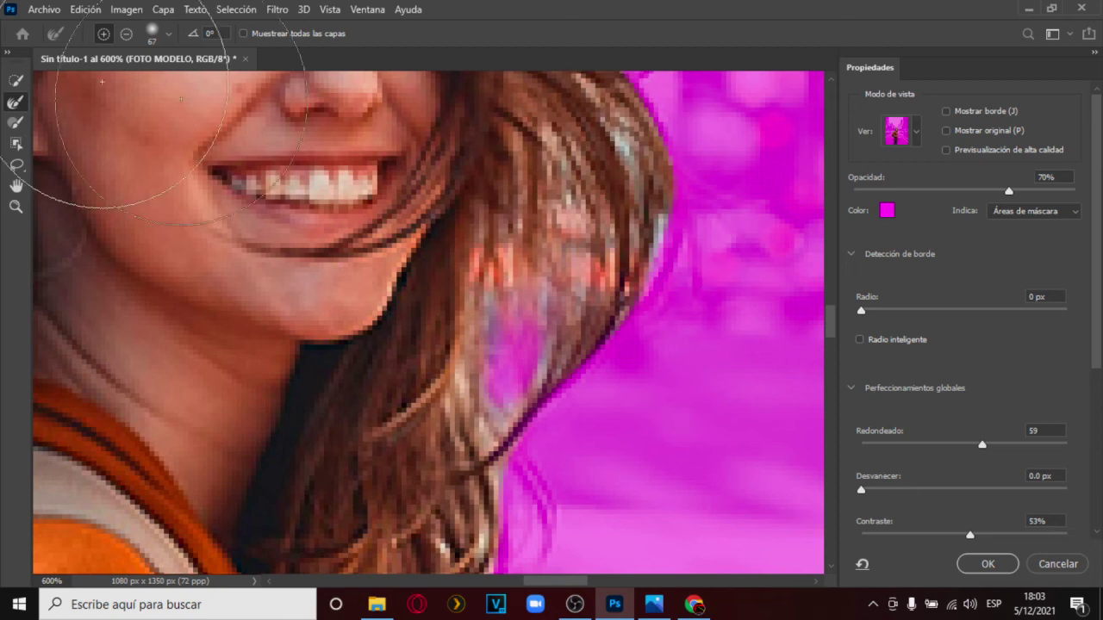
{"action": "left_click_drag", "start_coordinate": [603, 172], "coordinate": [517, 344]}
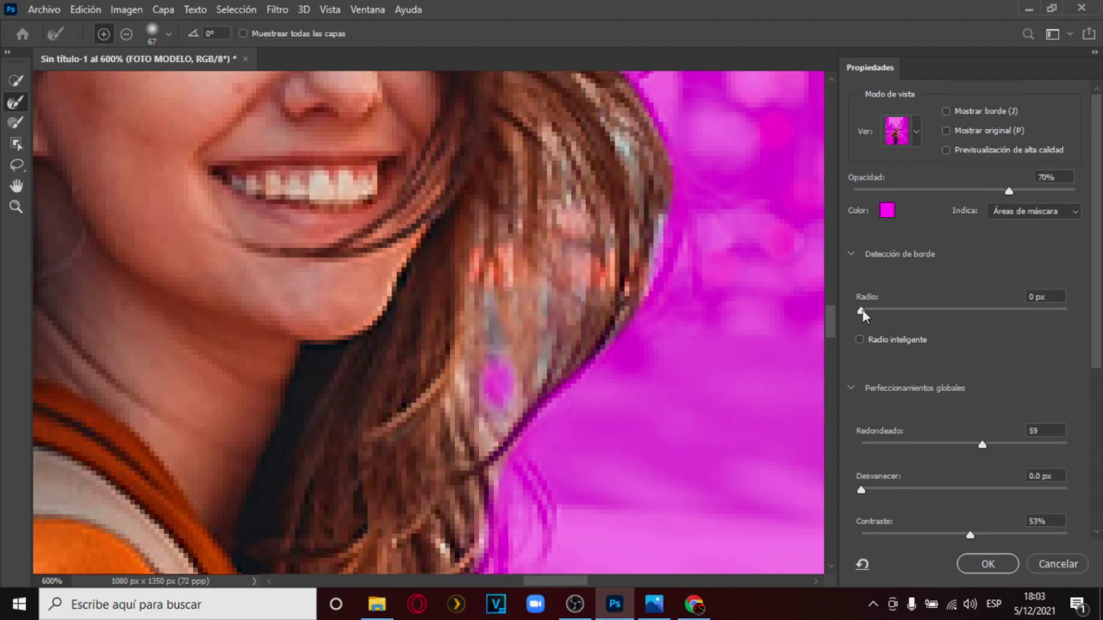
Examine the mask edges around the woman's face, hair, backpack and coat, zooming out to 200%
{"action": "mouse_move", "coordinate": [837, 319]}
{"action": "left_mouse_down"}
{"action": "mouse_move", "coordinate": [833, 289]}
{"action": "mouse_move", "coordinate": [833, 303]}
{"action": "left_mouse_up"}
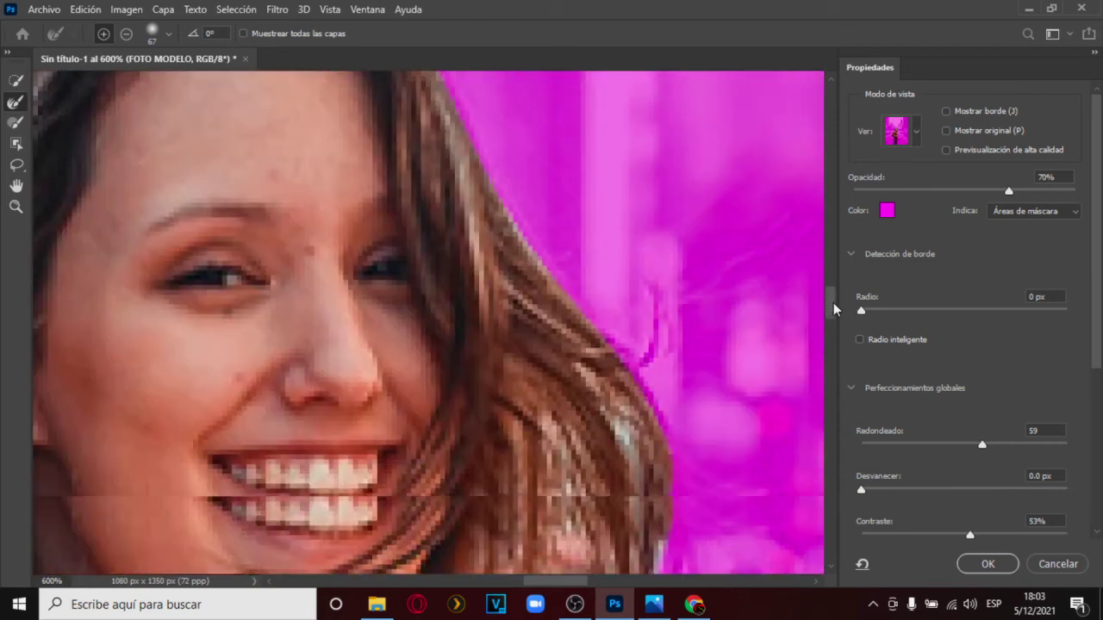
{"action": "scroll", "coordinate": [509, 593], "scroll_direction": "right", "scroll_amount": 5}
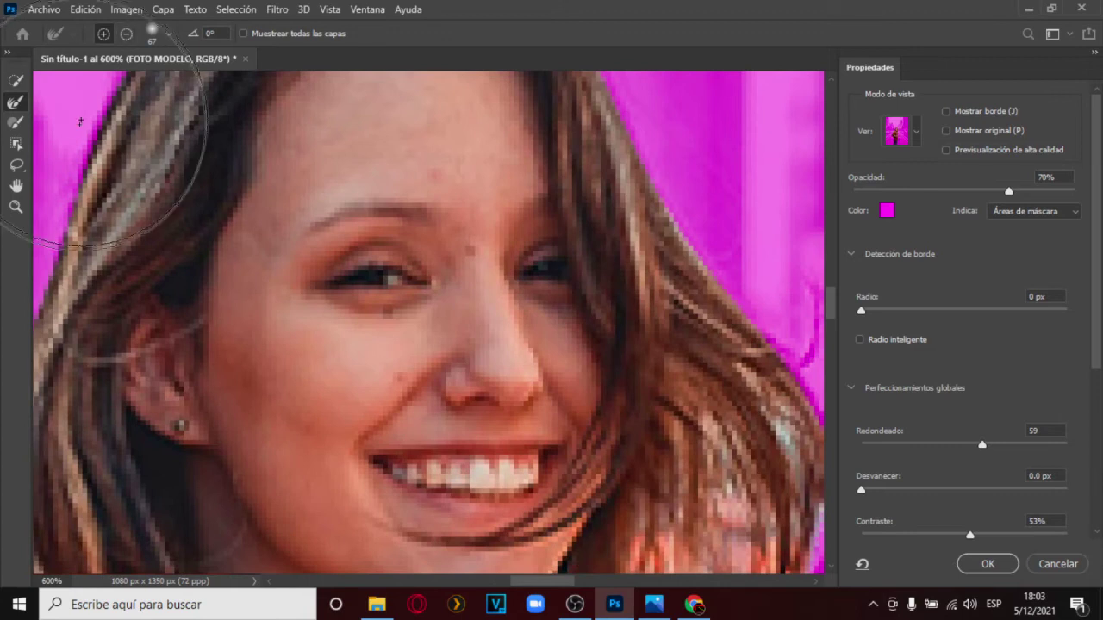
{"action": "left_click", "coordinate": [16, 206]}
{"action": "left_click", "coordinate": [122, 32]}
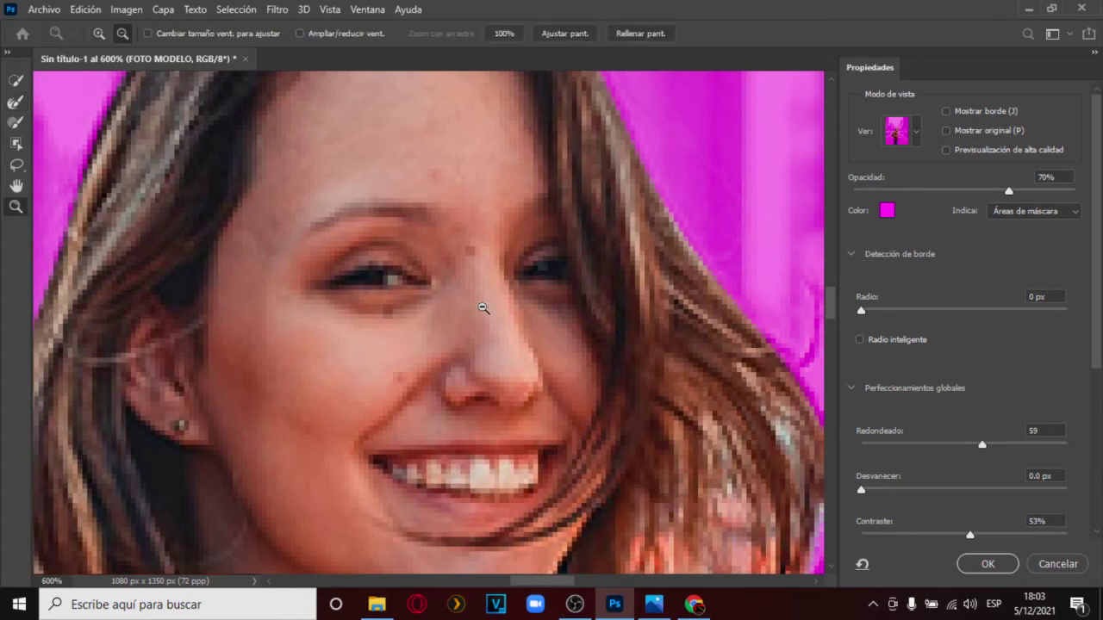
{"action": "left_click", "coordinate": [480, 307]}
{"action": "left_click", "coordinate": [480, 307]}
{"action": "left_click", "coordinate": [480, 308]}
{"action": "left_click", "coordinate": [525, 319]}
{"action": "left_click_drag", "start_coordinate": [832, 315], "coordinate": [832, 388]}
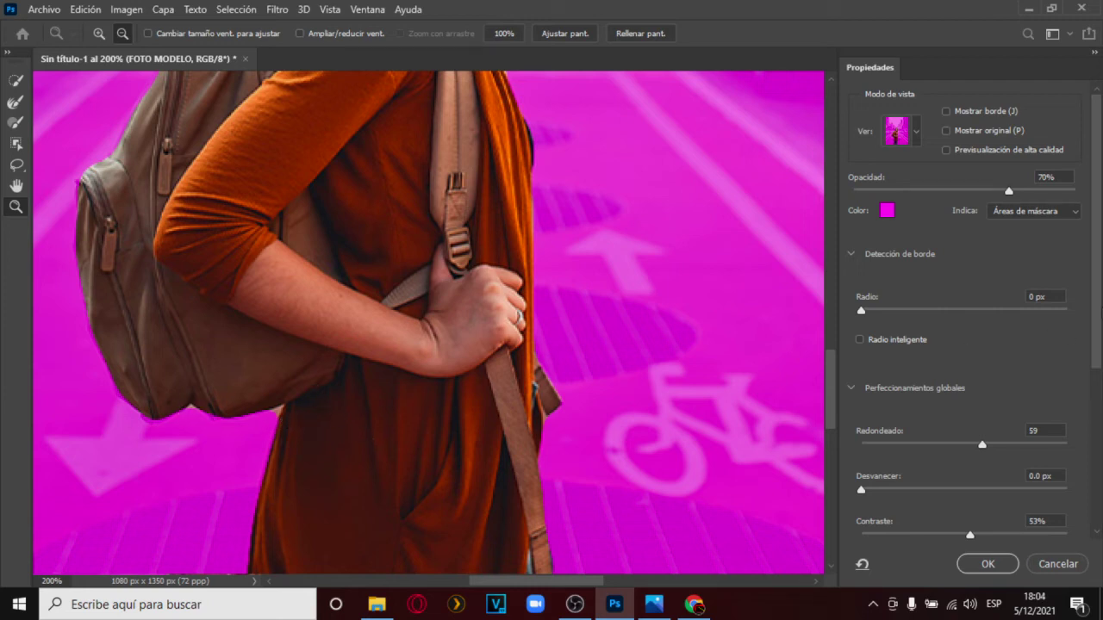
{"action": "left_click_drag", "start_coordinate": [830, 370], "coordinate": [832, 296]}
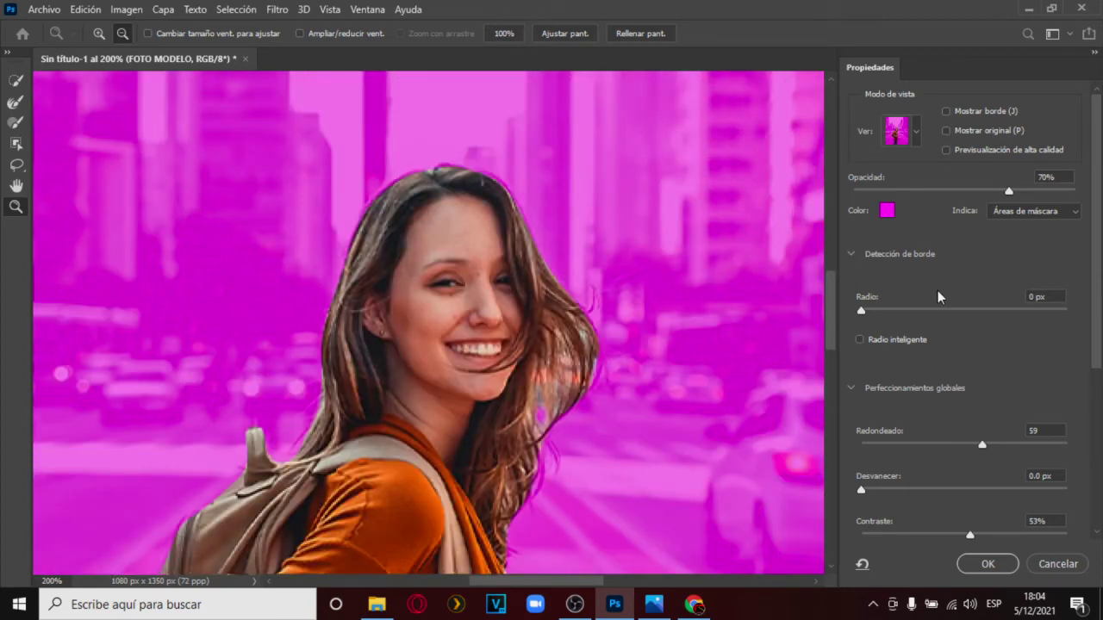
Try a 56 px feather (Desvanecer) on the mask edge and reset it to 0 px
{"action": "left_click_drag", "start_coordinate": [1097, 251], "coordinate": [1097, 368]}
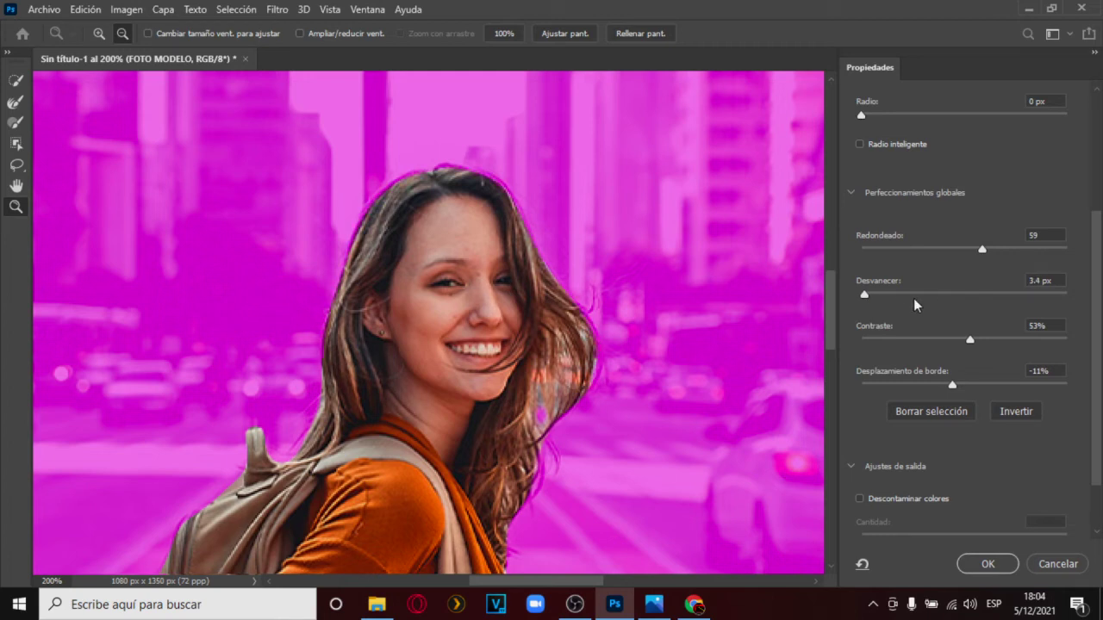
{"action": "left_click_drag", "start_coordinate": [934, 296], "coordinate": [976, 295]}
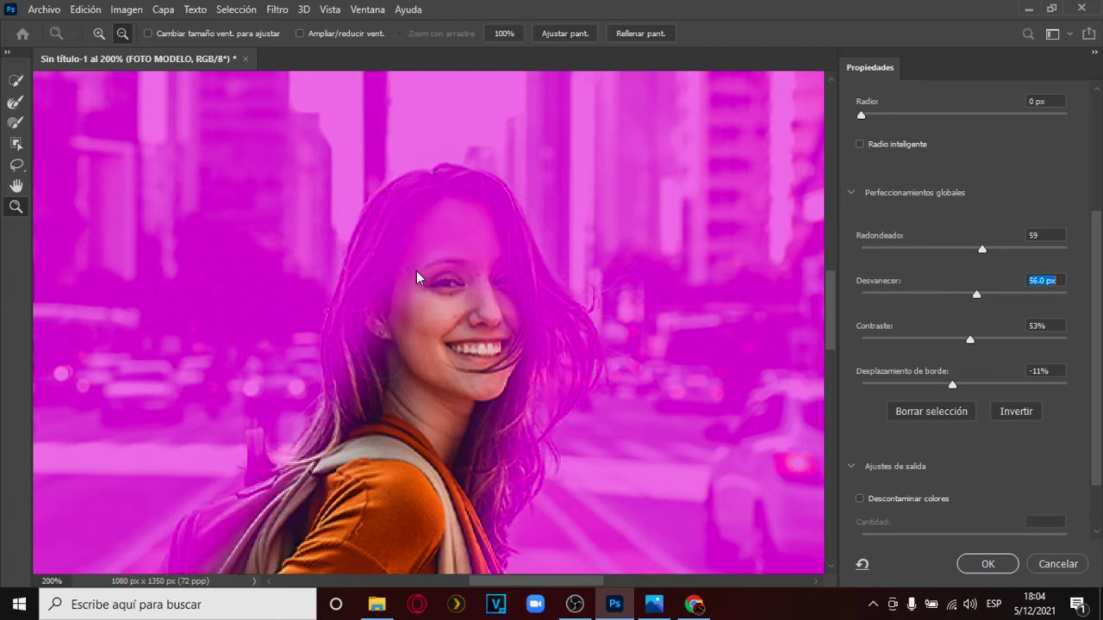
{"action": "left_click_drag", "start_coordinate": [976, 296], "coordinate": [833, 360]}
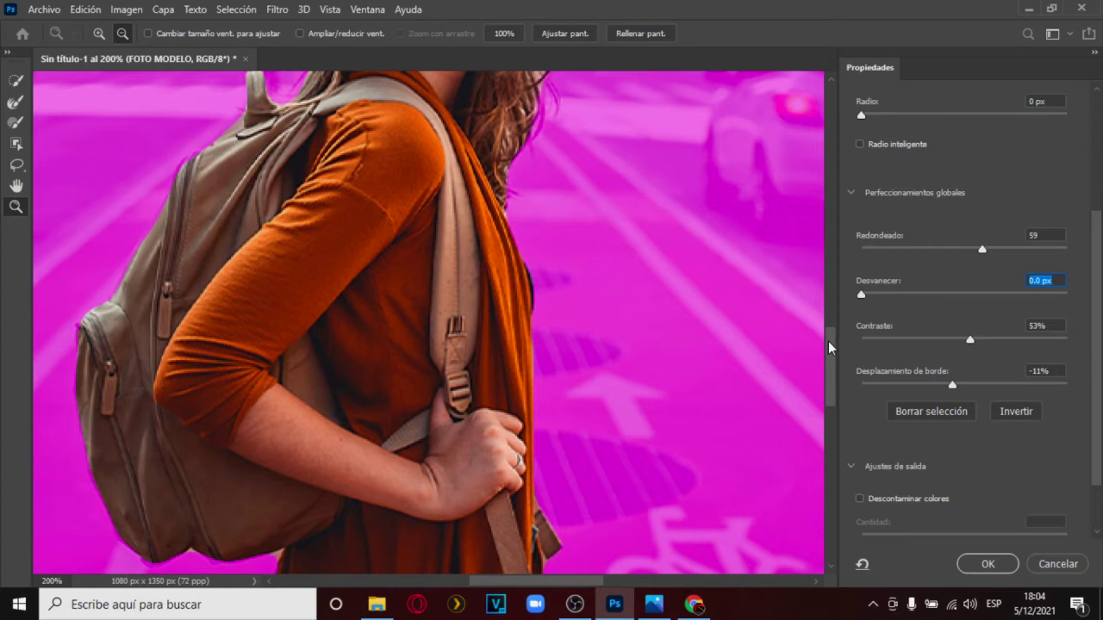
{"action": "left_click_drag", "start_coordinate": [828, 341], "coordinate": [827, 320]}
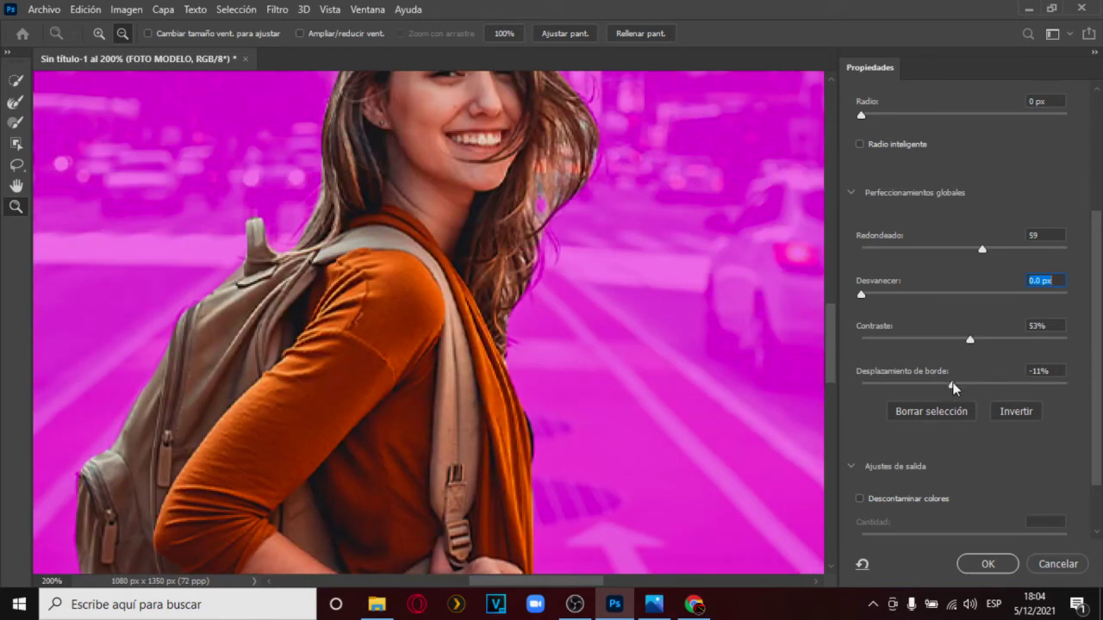
Set Desplazamiento de borde to +18%, extend the edge refinement along the loose hair with the Refine Edge Brush and subtract the excess
{"action": "mouse_move", "coordinate": [952, 389]}
{"action": "left_mouse_down"}
{"action": "mouse_move", "coordinate": [923, 389]}
{"action": "mouse_move", "coordinate": [983, 384]}
{"action": "left_mouse_up"}
{"action": "left_click", "coordinate": [16, 103]}
{"action": "mouse_move", "coordinate": [584, 172]}
{"action": "left_mouse_down"}
{"action": "mouse_move", "coordinate": [568, 168]}
{"action": "mouse_move", "coordinate": [529, 226]}
{"action": "mouse_move", "coordinate": [541, 274]}
{"action": "left_mouse_up"}
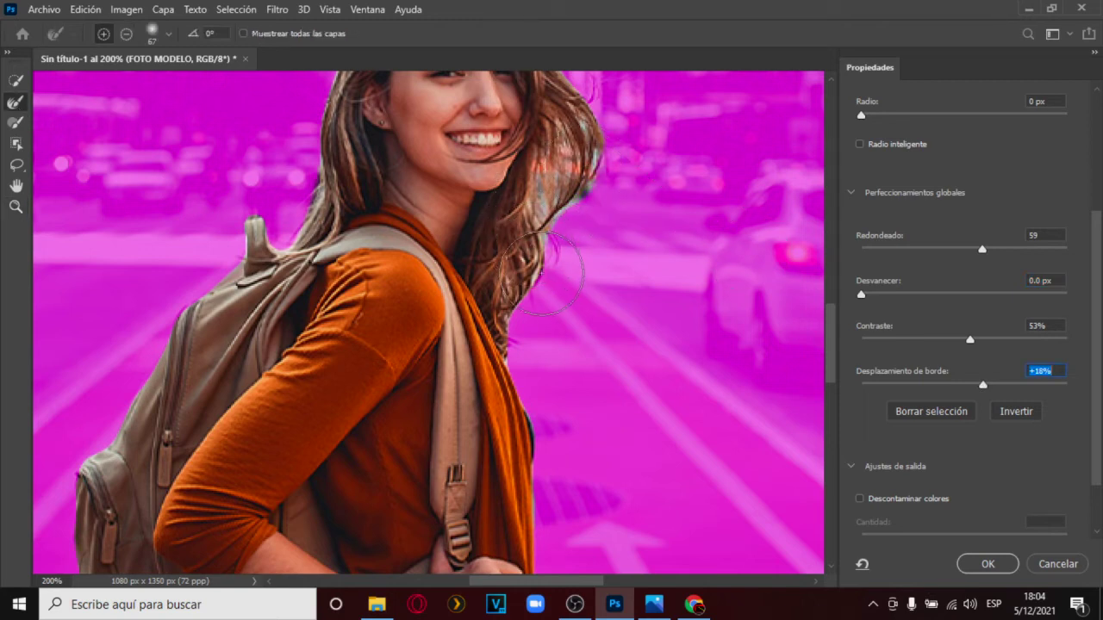
{"action": "left_click", "coordinate": [126, 34]}
{"action": "mouse_move", "coordinate": [589, 162]}
{"action": "left_mouse_down"}
{"action": "mouse_move", "coordinate": [502, 250]}
{"action": "mouse_move", "coordinate": [496, 306]}
{"action": "left_mouse_up"}
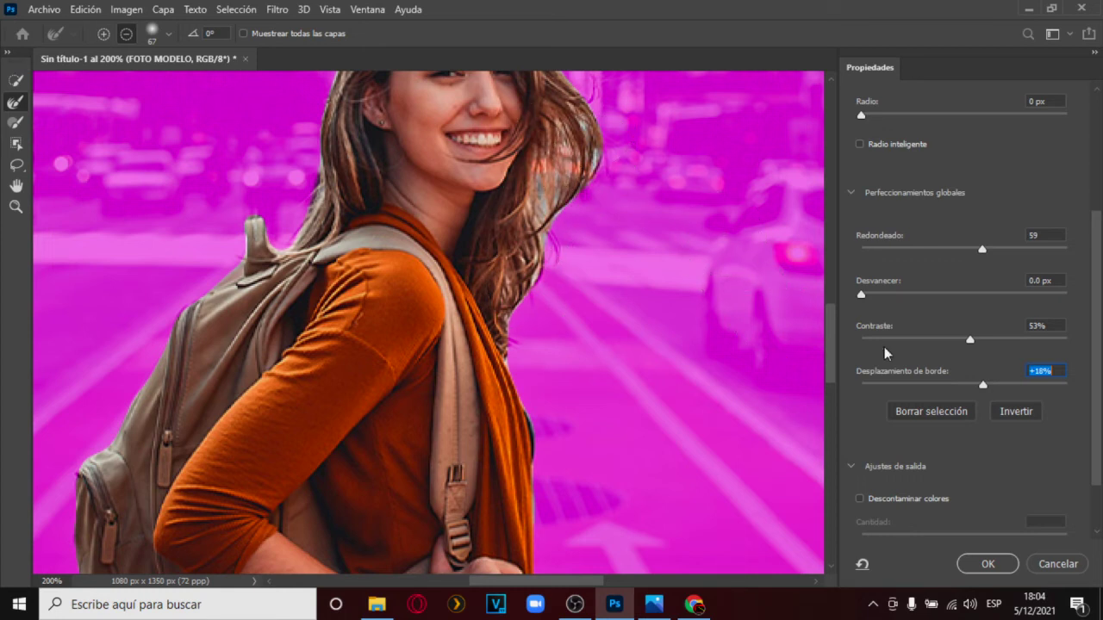
Set Desplazamiento de borde to -24% and turn on Descontaminar colores
{"action": "left_click_drag", "start_coordinate": [986, 385], "coordinate": [940, 403]}
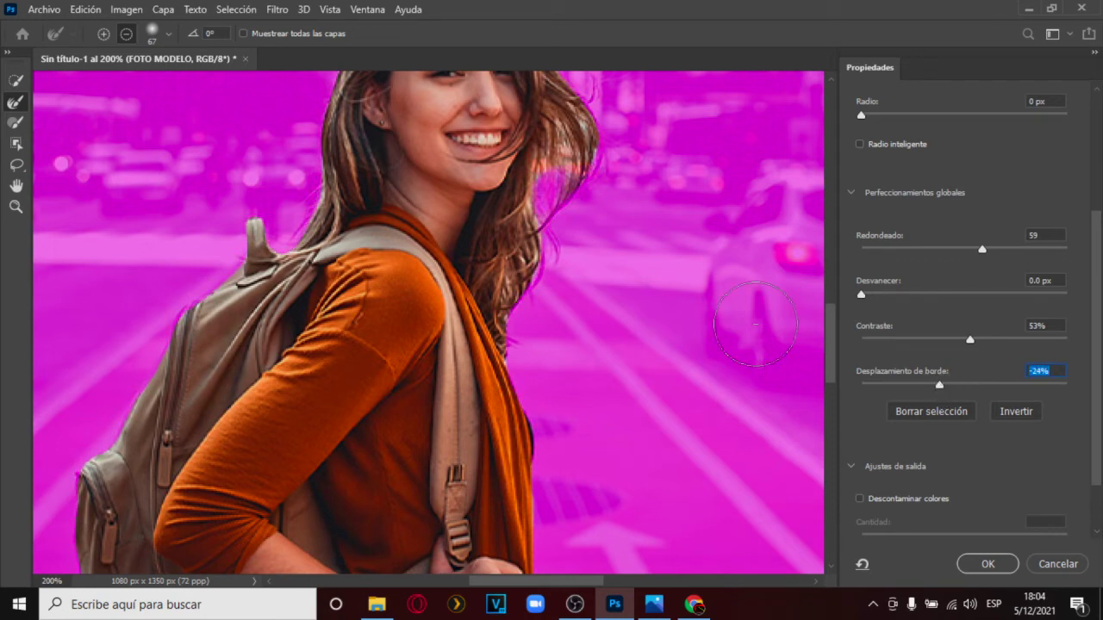
{"action": "mouse_move", "coordinate": [832, 331]}
{"action": "left_mouse_down"}
{"action": "mouse_move", "coordinate": [825, 454]}
{"action": "mouse_move", "coordinate": [831, 287]}
{"action": "mouse_move", "coordinate": [831, 309]}
{"action": "mouse_move", "coordinate": [812, 323]}
{"action": "left_mouse_up"}
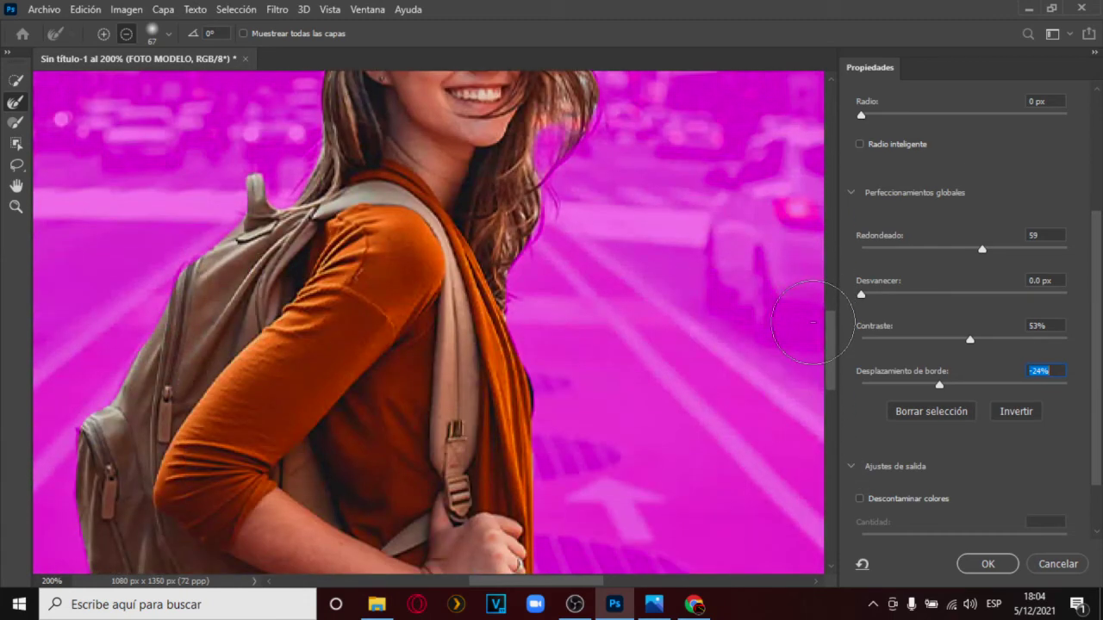
{"action": "left_click", "coordinate": [858, 500]}
{"action": "left_click", "coordinate": [859, 500]}
{"action": "left_click", "coordinate": [858, 496]}
{"action": "left_click", "coordinate": [859, 496]}
{"action": "left_click", "coordinate": [859, 496]}
{"action": "left_click", "coordinate": [859, 498]}
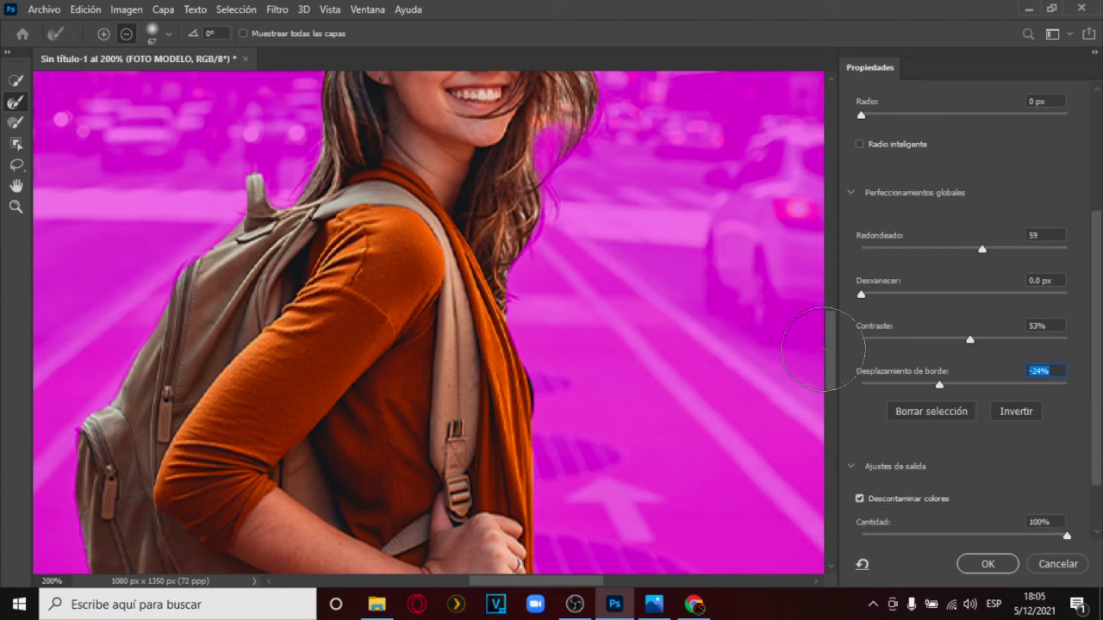
Choose Nueva capa con máscara de capa as the output of the refined selection
{"action": "scroll", "coordinate": [1089, 486], "scroll_direction": "down", "scroll_amount": 2}
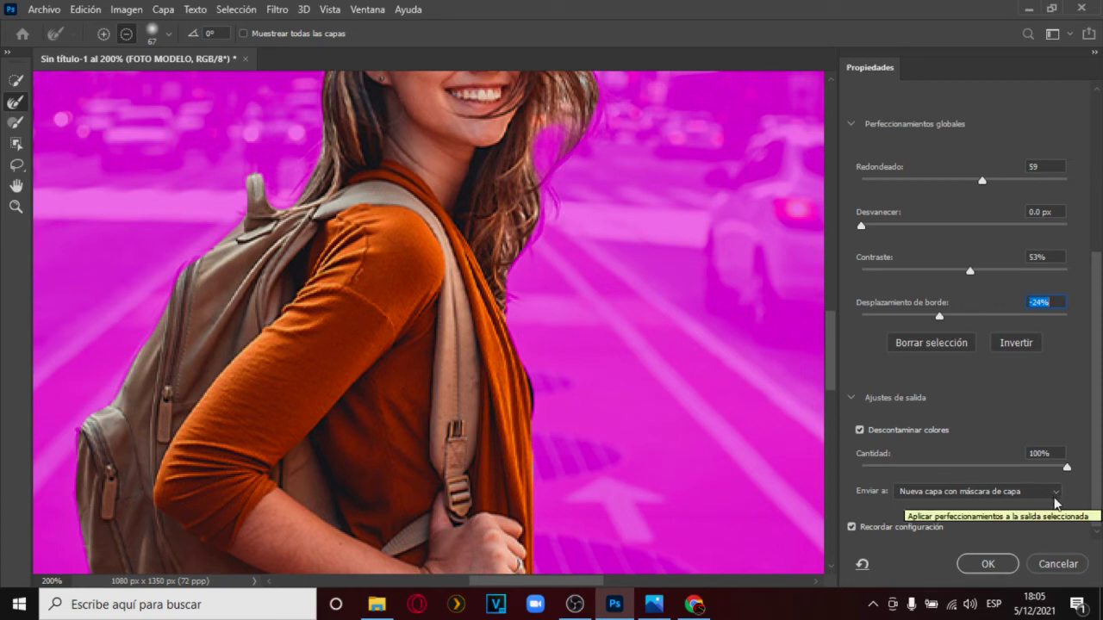
{"action": "left_click", "coordinate": [1053, 495]}
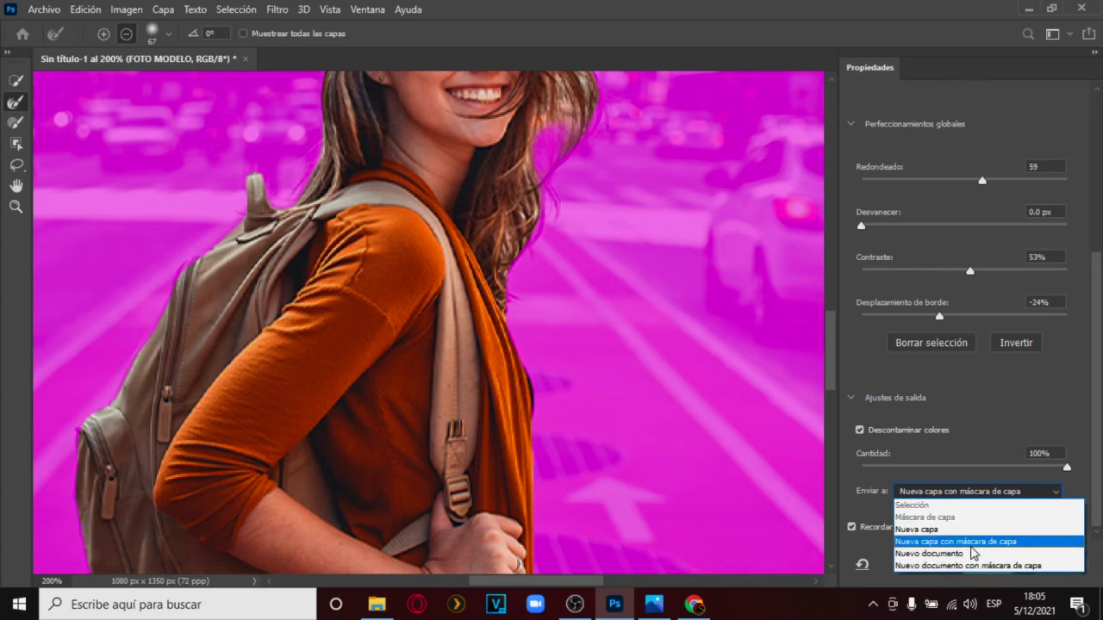
{"action": "left_click", "coordinate": [976, 541]}
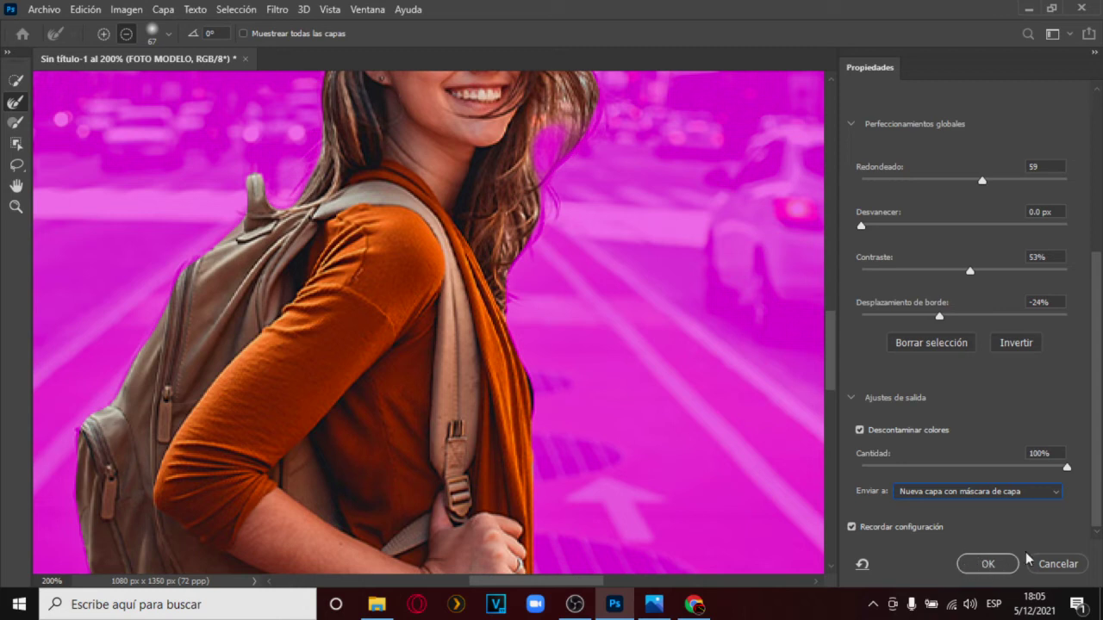
Inspect the whole mask at 50% zoom in the Blanco y negro view and return to the Superponer view
{"action": "left_click", "coordinate": [16, 207]}
{"action": "left_click", "coordinate": [420, 252], "text": "alt"}
{"action": "left_click", "coordinate": [420, 254], "text": "alt"}
{"action": "left_click", "coordinate": [422, 258], "text": "alt"}
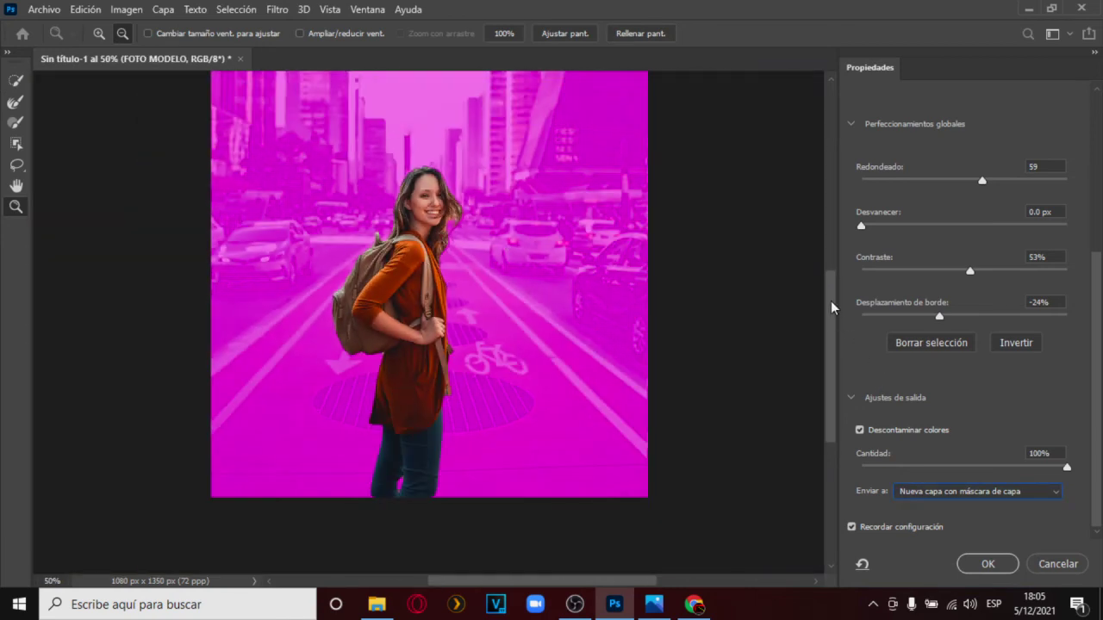
{"action": "left_click_drag", "start_coordinate": [833, 308], "coordinate": [830, 274]}
{"action": "left_click_drag", "start_coordinate": [1100, 376], "coordinate": [1099, 203]}
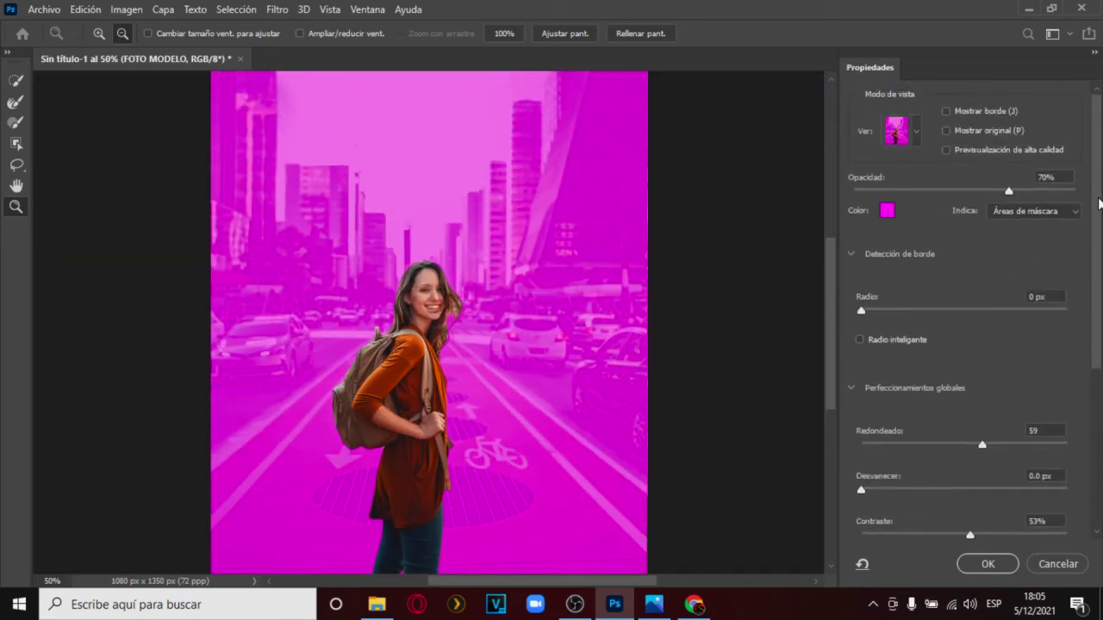
{"action": "left_click", "coordinate": [916, 136]}
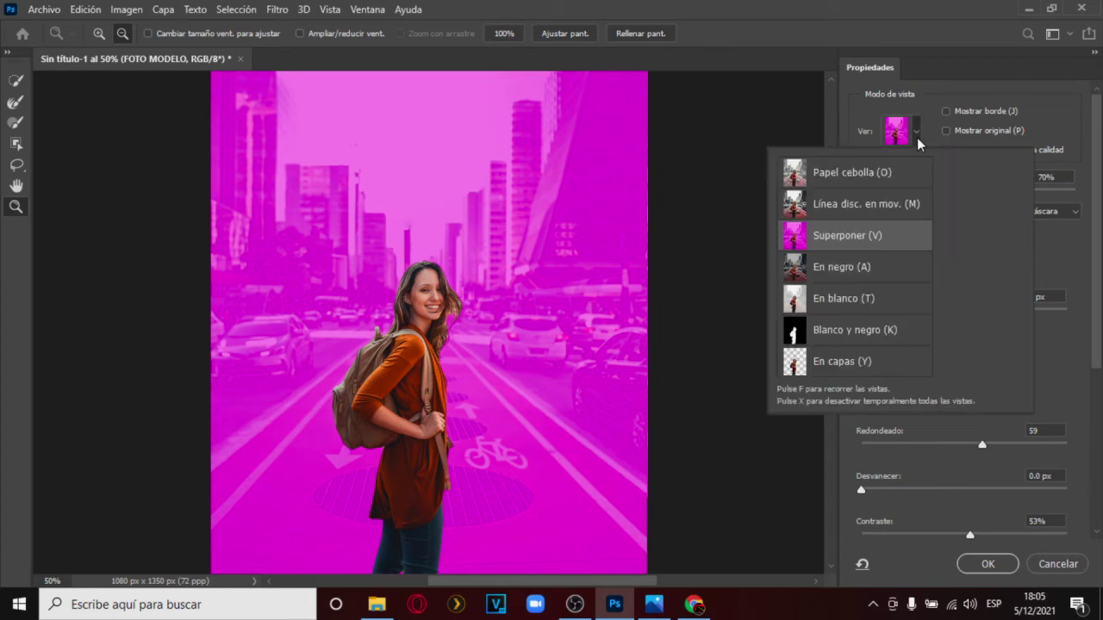
{"action": "left_click", "coordinate": [836, 336]}
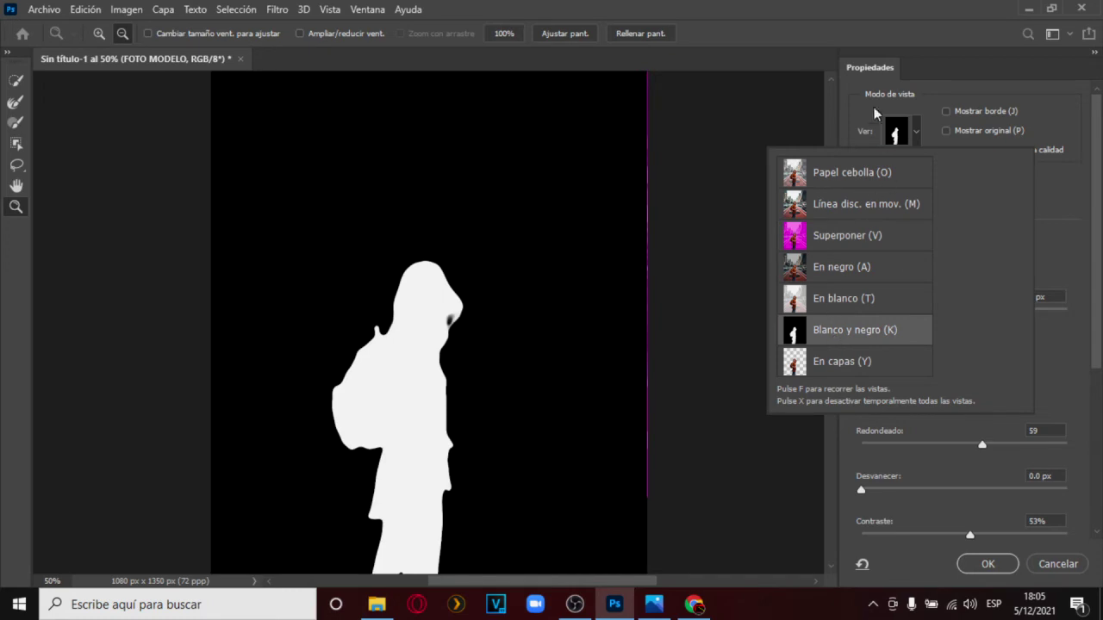
{"action": "mouse_move", "coordinate": [828, 297]}
{"action": "left_mouse_down"}
{"action": "mouse_move", "coordinate": [827, 334]}
{"action": "mouse_move", "coordinate": [828, 303]}
{"action": "left_mouse_up"}
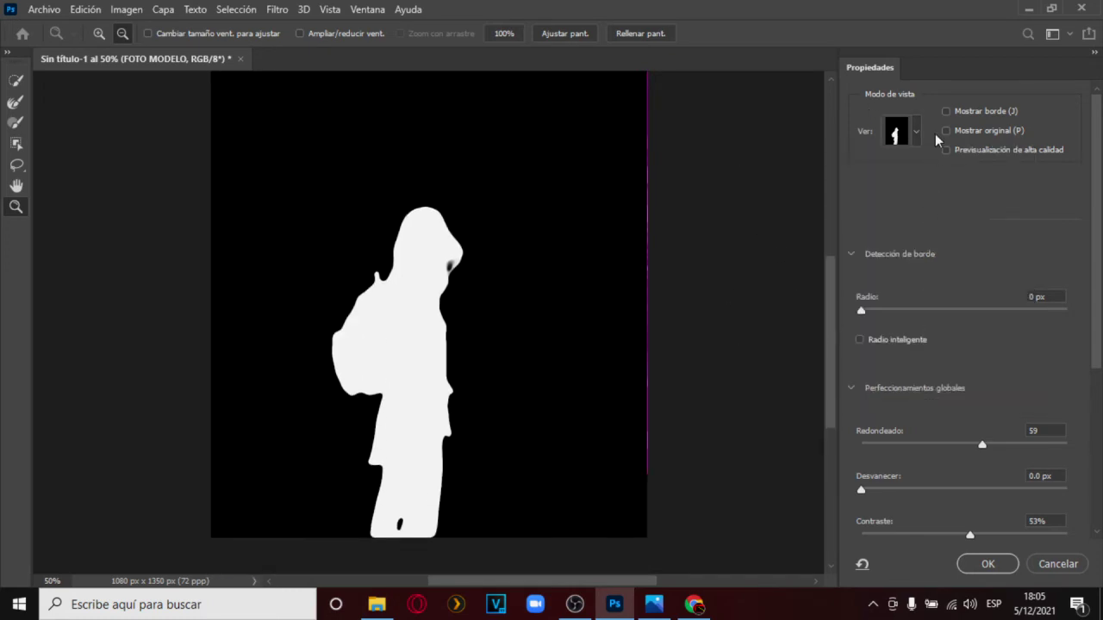
{"action": "left_click", "coordinate": [917, 133]}
{"action": "left_click", "coordinate": [849, 235]}
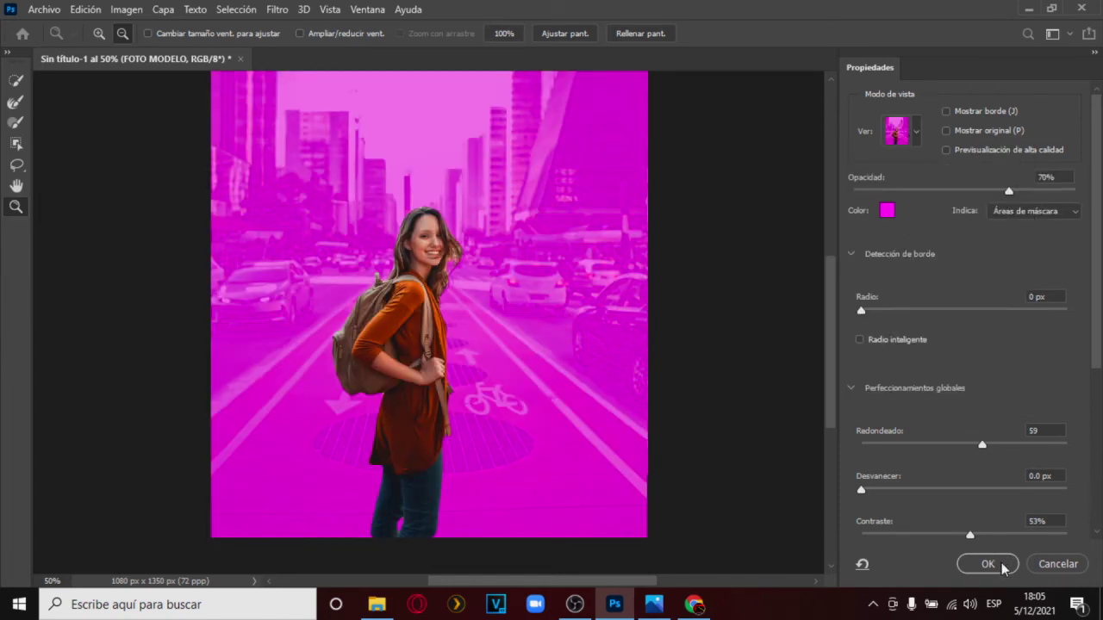
Apply the selection refinements and output the woman as a new masked layer
{"action": "left_click_drag", "start_coordinate": [1100, 339], "coordinate": [1100, 525]}
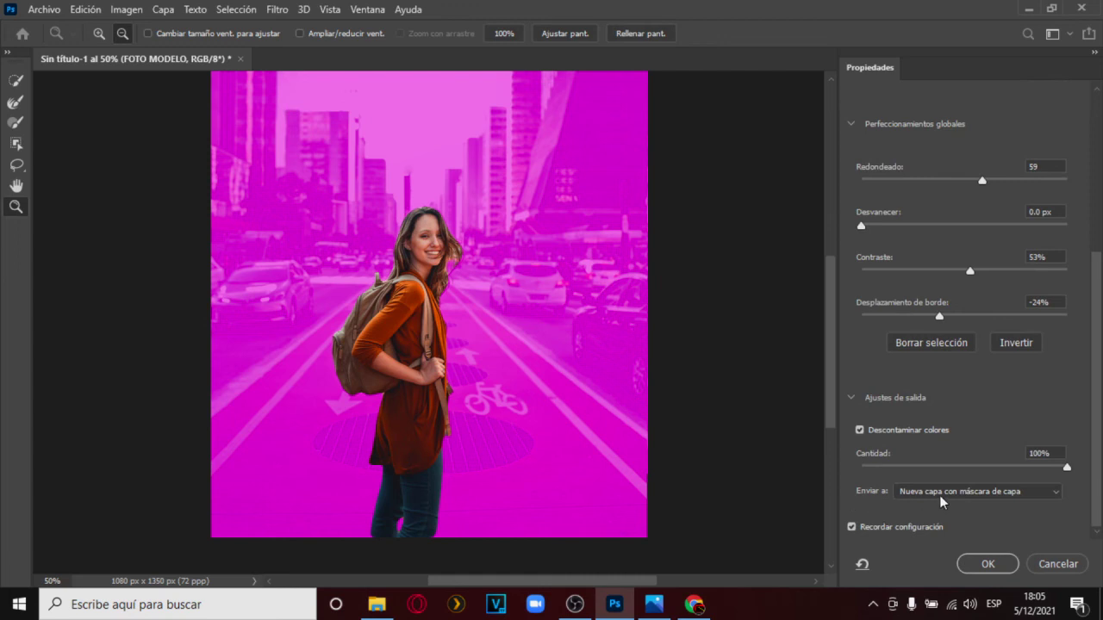
{"action": "left_click", "coordinate": [987, 564]}
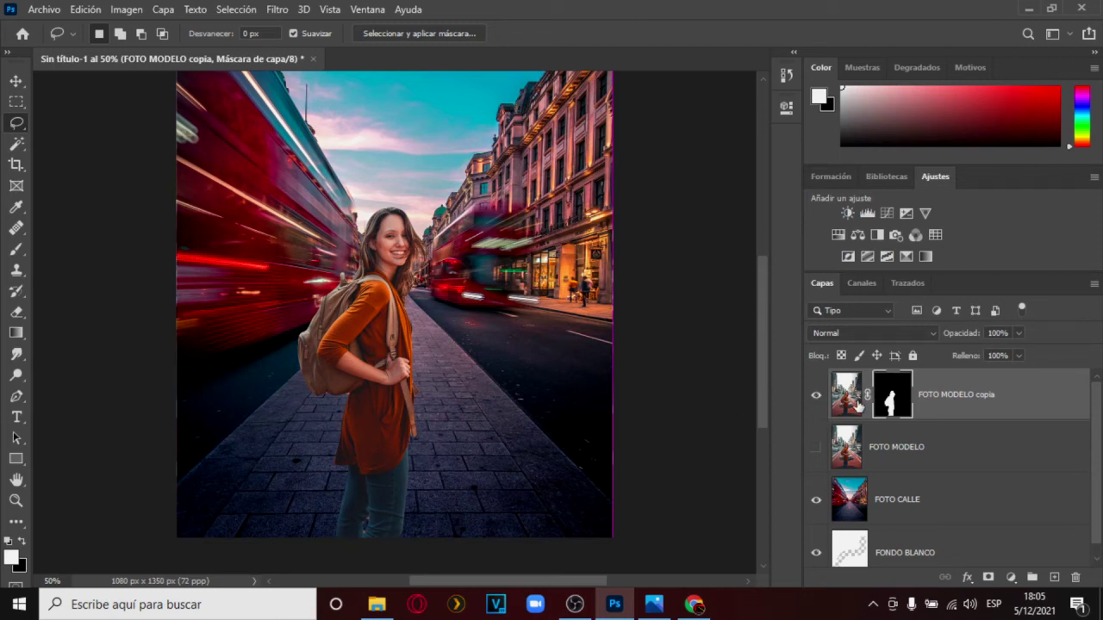
Toggle the visibility of the original FOTO MODELO layer to compare it with the cut-out, leaving it hidden
{"action": "left_click", "coordinate": [877, 458]}
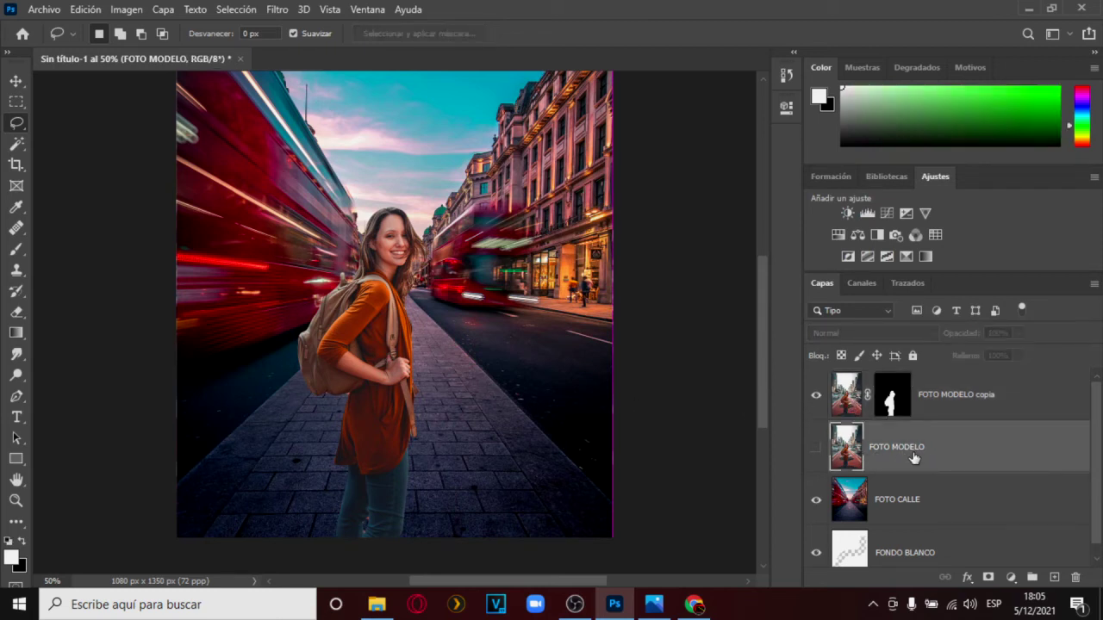
{"action": "left_click", "coordinate": [817, 448]}
{"action": "left_click", "coordinate": [817, 448]}
{"action": "left_click", "coordinate": [816, 448]}
{"action": "left_click", "coordinate": [817, 448]}
Switch between the image and the layer mask of FOTO MODELO copia, leaving the mask active for editing
{"action": "left_click", "coordinate": [840, 398], "text": "ctrl"}
{"action": "left_click", "coordinate": [840, 396]}
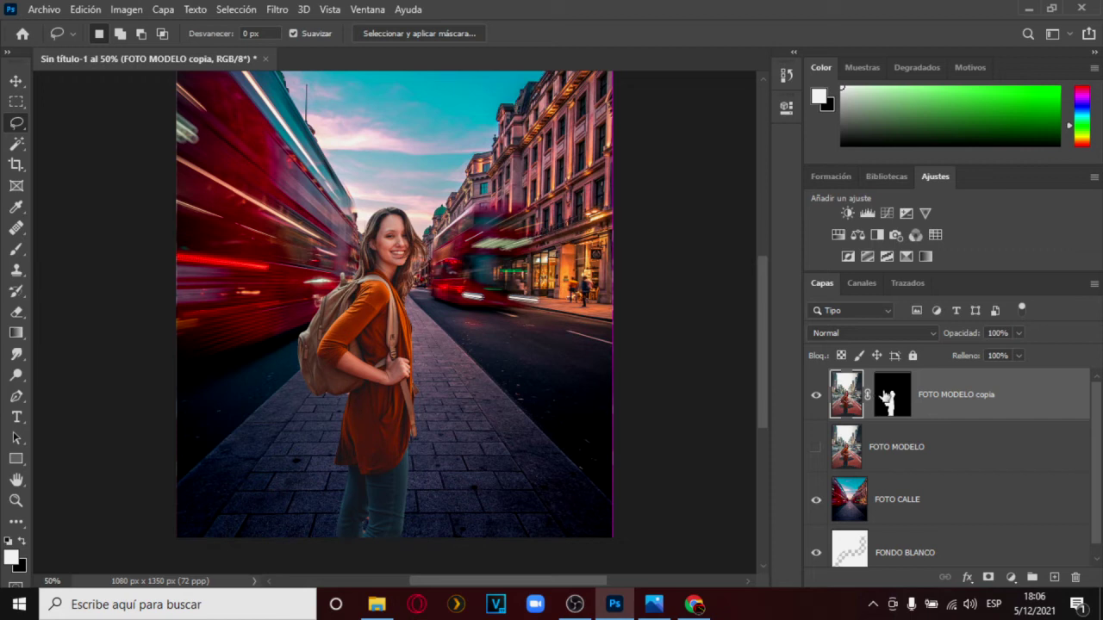
{"action": "left_click", "coordinate": [887, 398]}
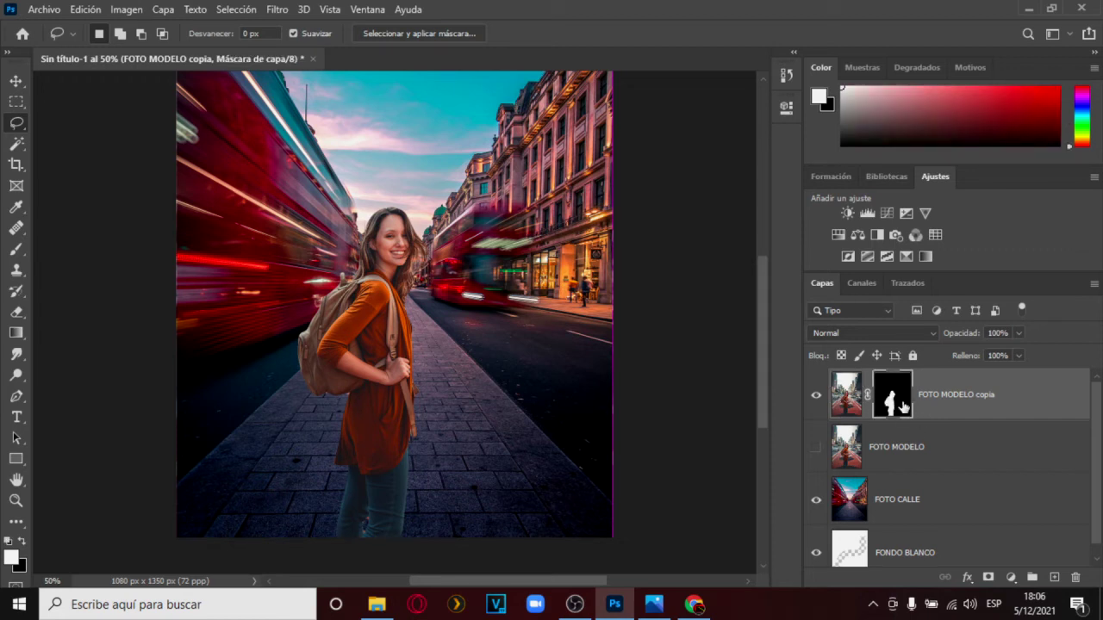
{"action": "left_click", "coordinate": [849, 401]}
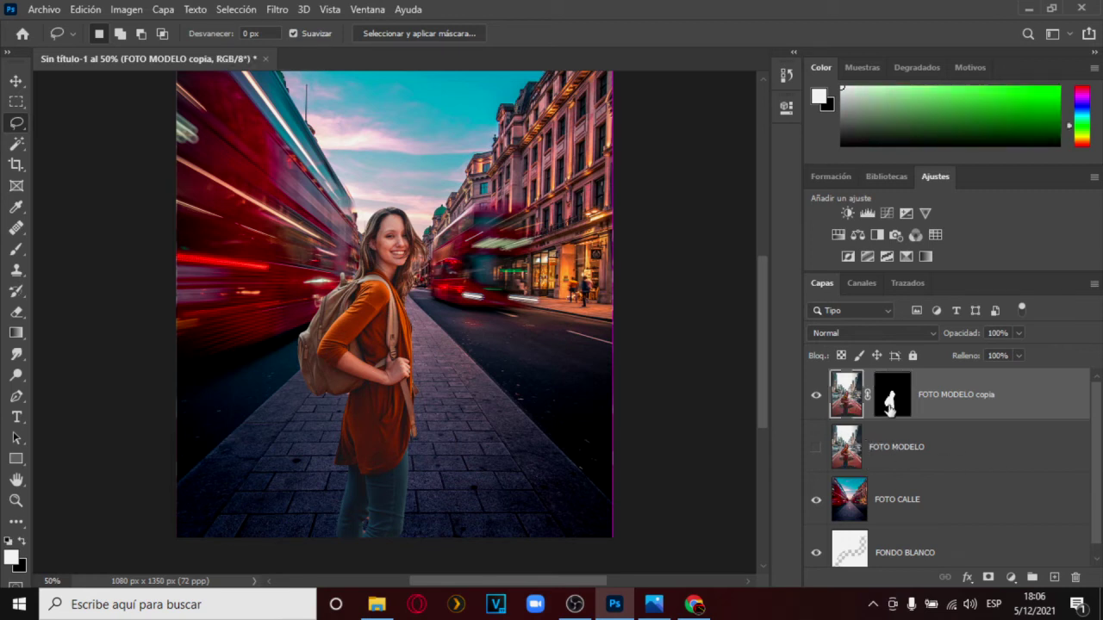
{"action": "left_click", "coordinate": [891, 408]}
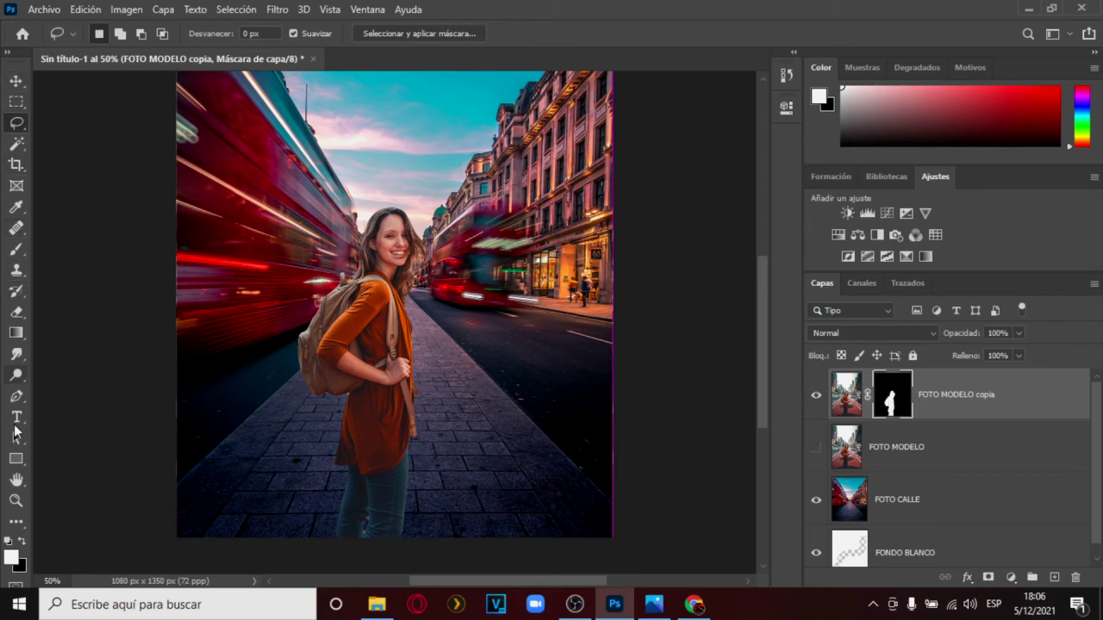
Set the Eraser to a hard round tip of 1 px, with the gap between the woman's knees in close view
{"action": "left_click", "coordinate": [14, 502]}
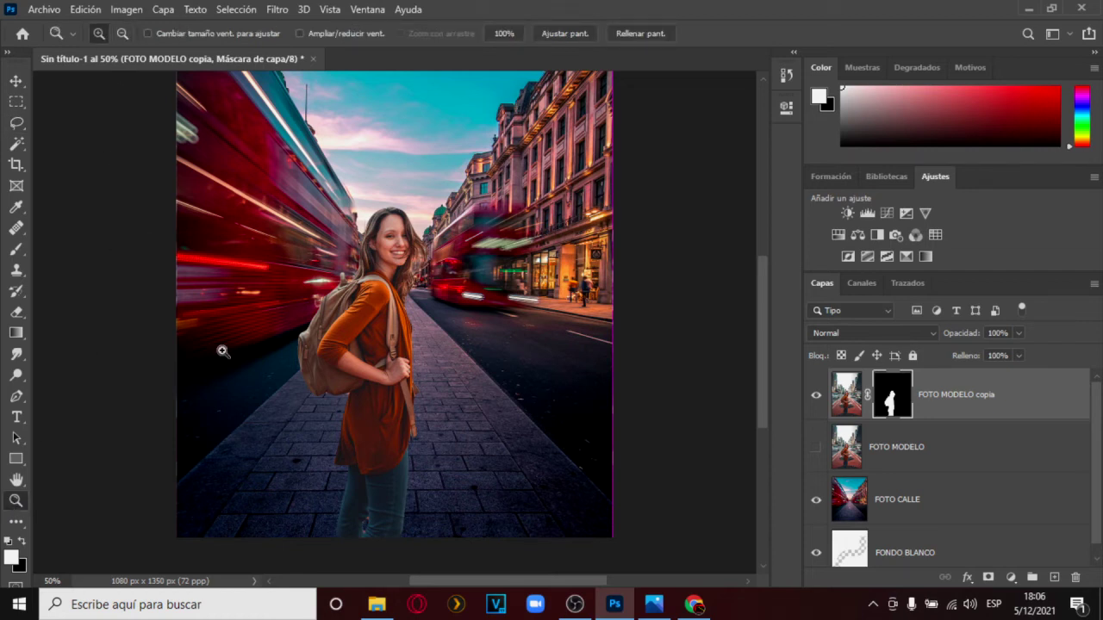
{"action": "left_click", "coordinate": [334, 534]}
{"action": "left_click", "coordinate": [373, 553]}
{"action": "left_click", "coordinate": [373, 552]}
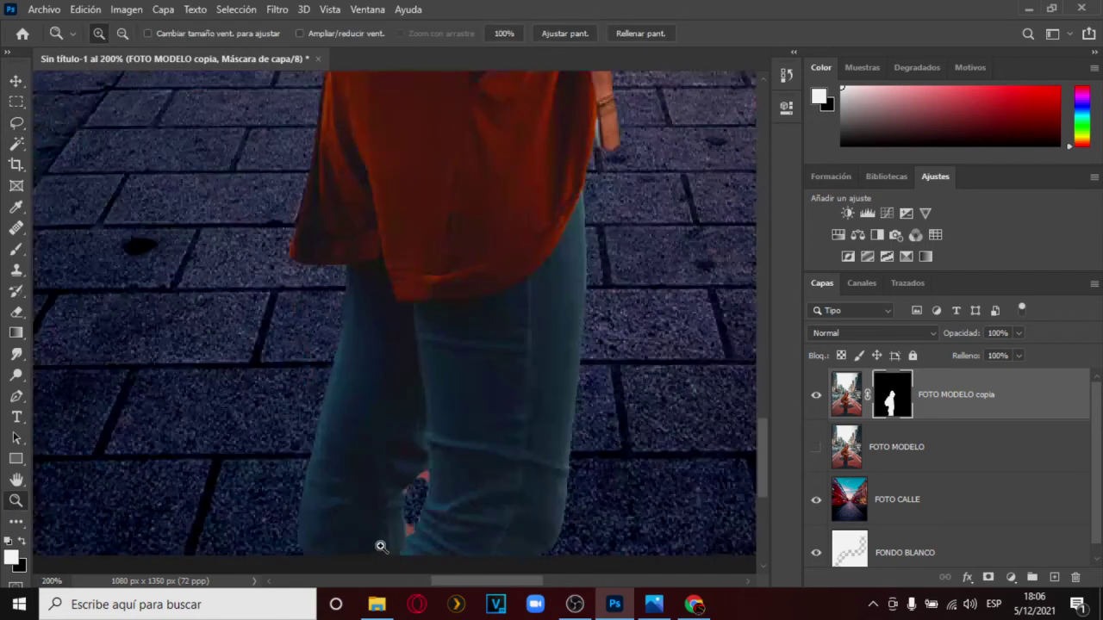
{"action": "left_click", "coordinate": [409, 528]}
{"action": "left_click", "coordinate": [409, 538]}
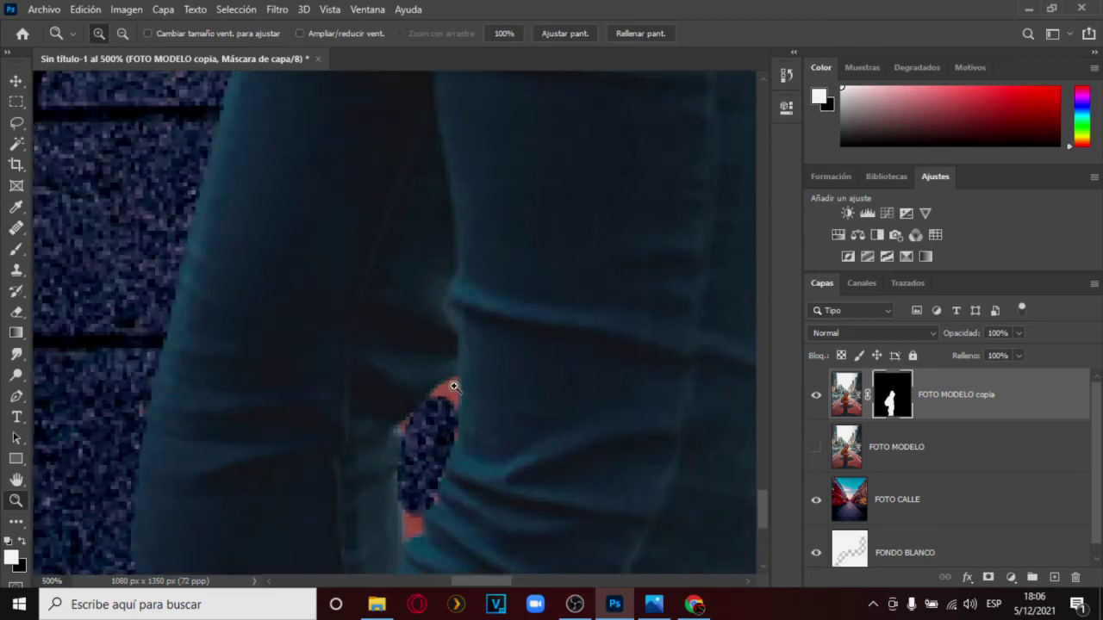
{"action": "left_click_drag", "start_coordinate": [761, 513], "coordinate": [761, 521]}
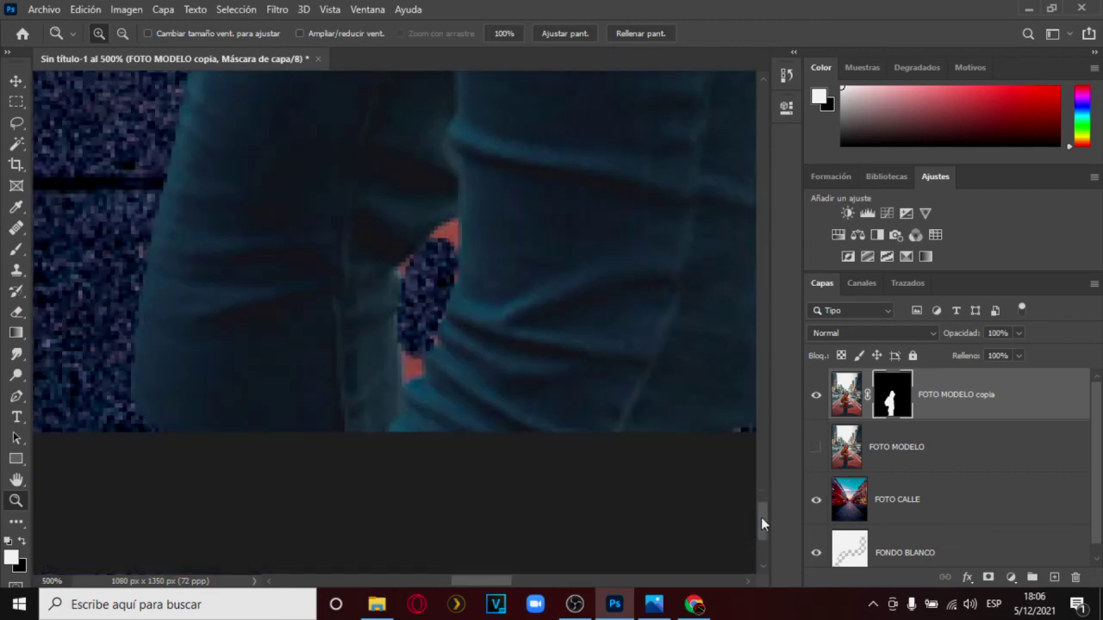
{"action": "left_click", "coordinate": [429, 303]}
{"action": "left_click", "coordinate": [461, 261]}
{"action": "left_click", "coordinate": [461, 261]}
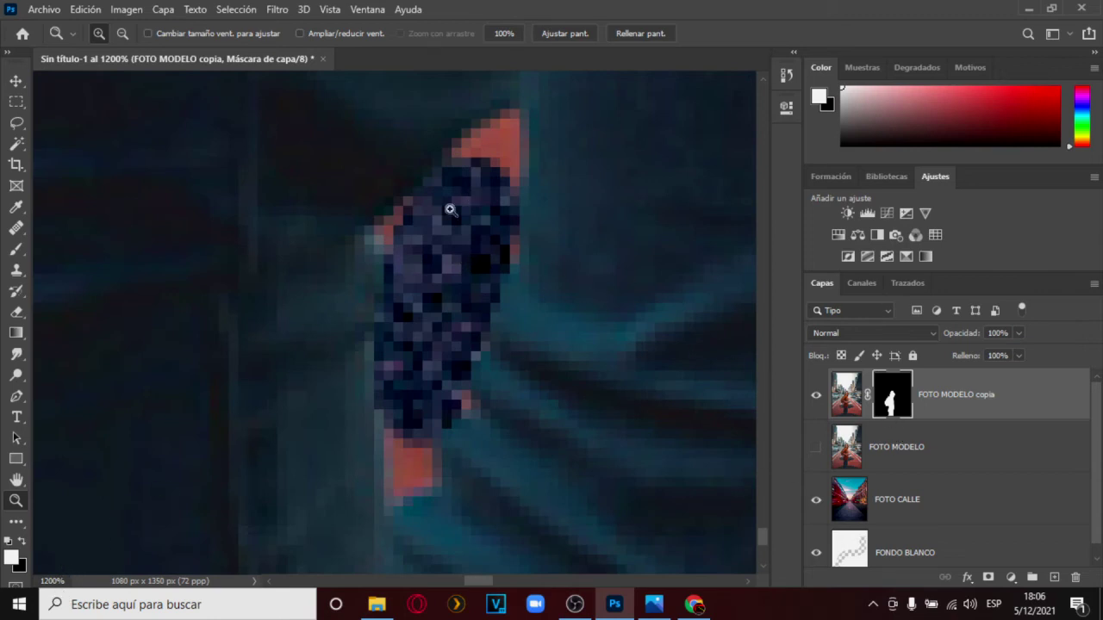
{"action": "left_click_drag", "start_coordinate": [16, 312], "coordinate": [57, 313]}
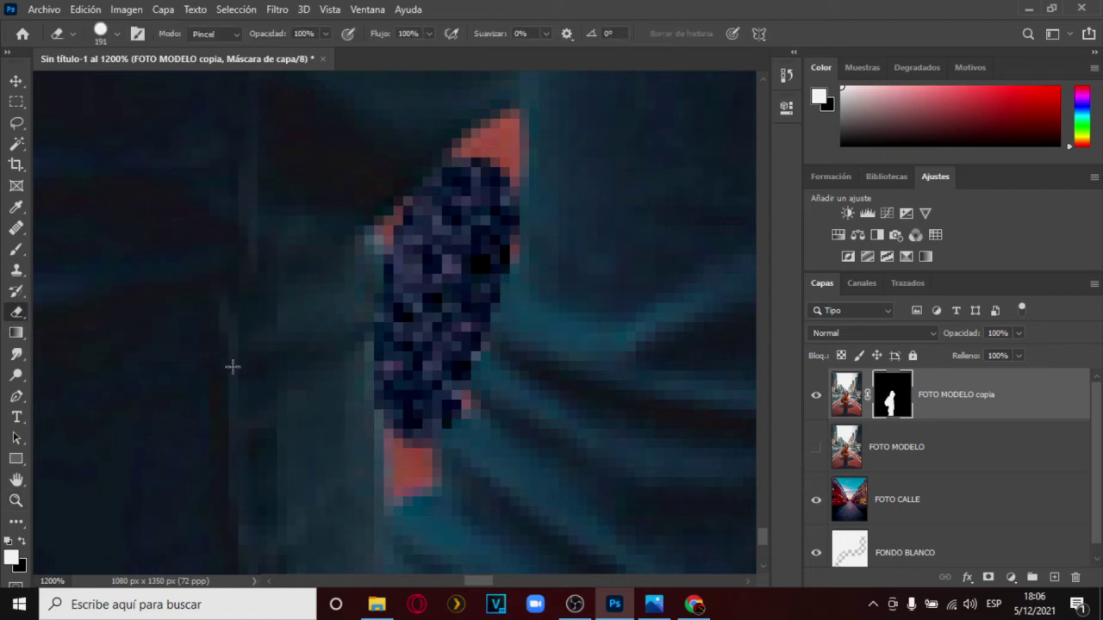
{"action": "left_click", "coordinate": [118, 33]}
{"action": "mouse_move", "coordinate": [112, 80]}
{"action": "left_mouse_down"}
{"action": "mouse_move", "coordinate": [96, 95]}
{"action": "mouse_move", "coordinate": [91, 87]}
{"action": "left_mouse_up"}
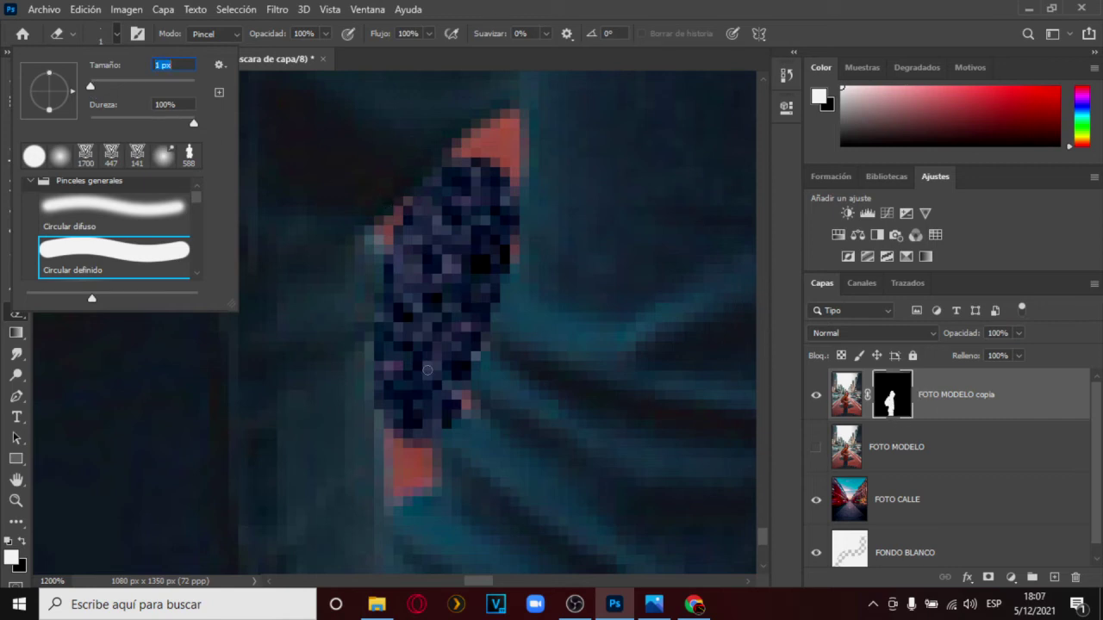
{"action": "key", "text": "Return"}
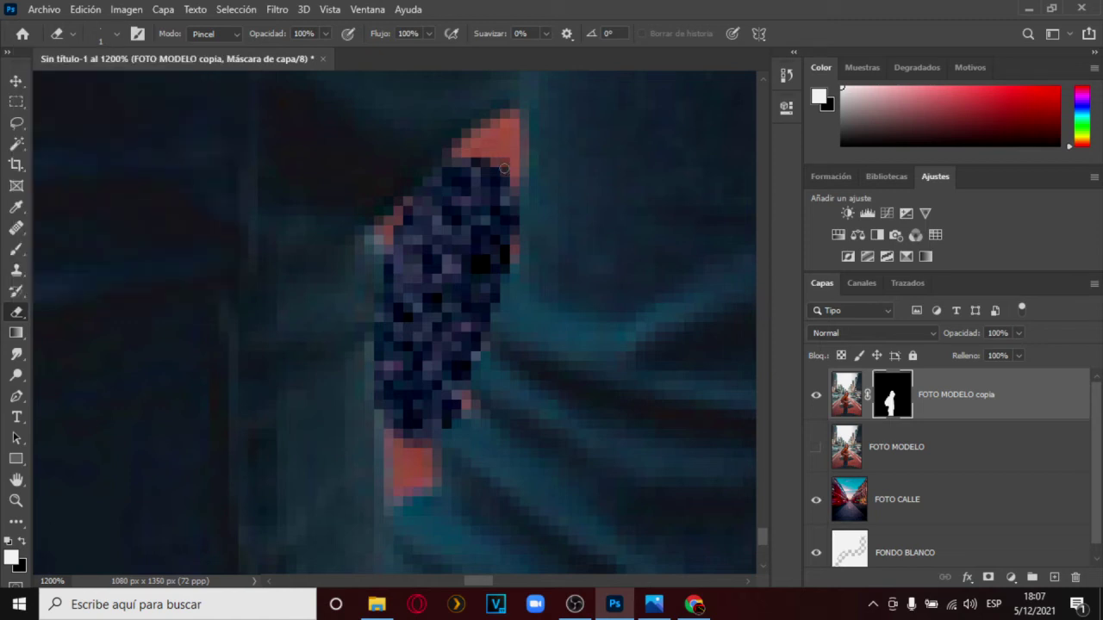
Erase the reddish background remnants around the edges of the gap between the legs from the layer mask
{"action": "mouse_move", "coordinate": [492, 137]}
{"action": "left_mouse_down"}
{"action": "mouse_move", "coordinate": [451, 151]}
{"action": "mouse_move", "coordinate": [495, 123]}
{"action": "mouse_move", "coordinate": [510, 138]}
{"action": "mouse_move", "coordinate": [512, 196]}
{"action": "mouse_move", "coordinate": [511, 135]}
{"action": "left_mouse_up"}
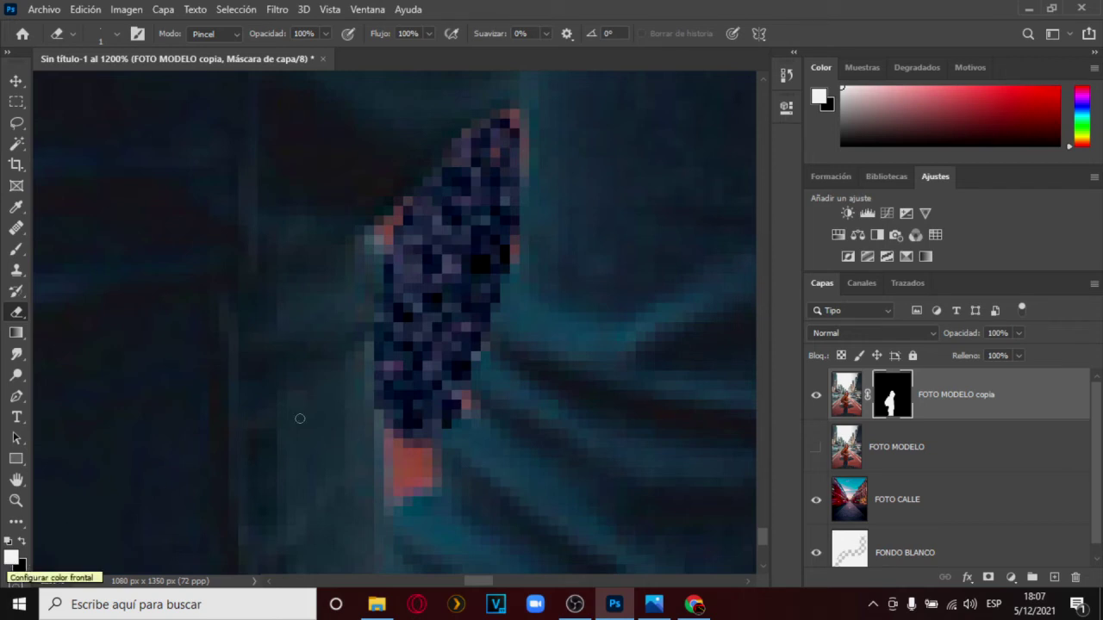
{"action": "mouse_move", "coordinate": [392, 432]}
{"action": "left_mouse_down"}
{"action": "mouse_move", "coordinate": [395, 494]}
{"action": "mouse_move", "coordinate": [412, 448]}
{"action": "mouse_move", "coordinate": [399, 490]}
{"action": "mouse_move", "coordinate": [424, 455]}
{"action": "mouse_move", "coordinate": [409, 491]}
{"action": "mouse_move", "coordinate": [387, 474]}
{"action": "mouse_move", "coordinate": [396, 459]}
{"action": "mouse_move", "coordinate": [397, 479]}
{"action": "mouse_move", "coordinate": [410, 481]}
{"action": "mouse_move", "coordinate": [444, 423]}
{"action": "left_mouse_up"}
{"action": "mouse_move", "coordinate": [404, 222]}
{"action": "left_mouse_down"}
{"action": "mouse_move", "coordinate": [388, 254]}
{"action": "mouse_move", "coordinate": [417, 198]}
{"action": "mouse_move", "coordinate": [389, 230]}
{"action": "left_mouse_up"}
{"action": "mouse_move", "coordinate": [497, 127]}
{"action": "left_mouse_down"}
{"action": "mouse_move", "coordinate": [527, 191]}
{"action": "mouse_move", "coordinate": [508, 257]}
{"action": "mouse_move", "coordinate": [427, 490]}
{"action": "mouse_move", "coordinate": [417, 429]}
{"action": "mouse_move", "coordinate": [379, 484]}
{"action": "mouse_move", "coordinate": [378, 418]}
{"action": "mouse_move", "coordinate": [395, 502]}
{"action": "left_mouse_up"}
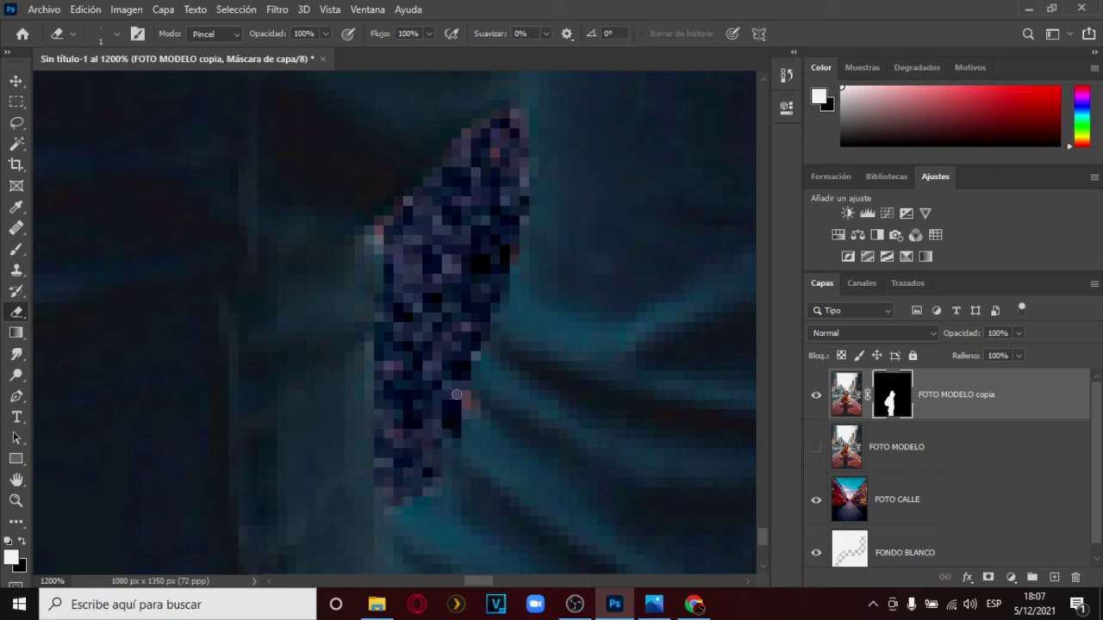
{"action": "mouse_move", "coordinate": [404, 206]}
{"action": "left_mouse_down"}
{"action": "mouse_move", "coordinate": [382, 230]}
{"action": "mouse_move", "coordinate": [452, 142]}
{"action": "mouse_move", "coordinate": [496, 120]}
{"action": "left_mouse_up"}
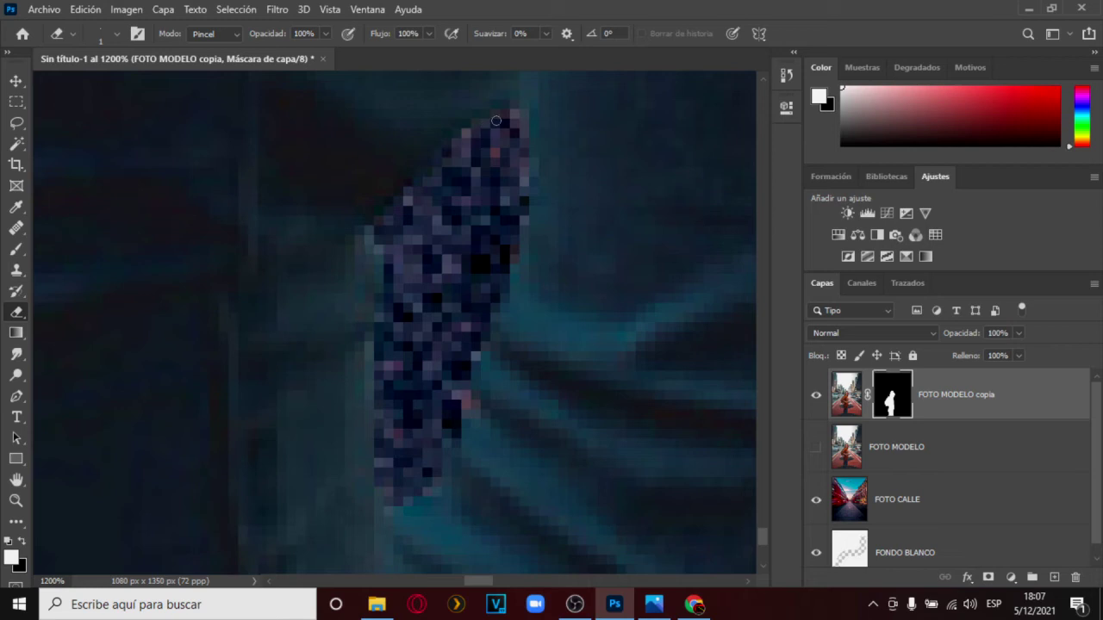
{"action": "left_click_drag", "start_coordinate": [503, 271], "coordinate": [449, 443]}
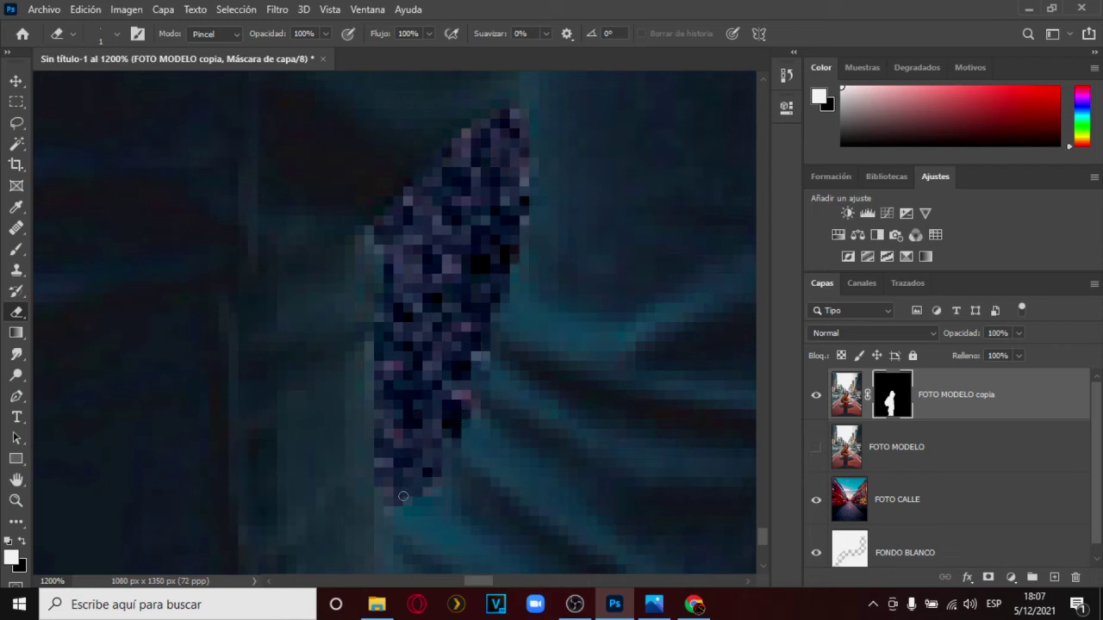
{"action": "left_click_drag", "start_coordinate": [382, 274], "coordinate": [401, 208]}
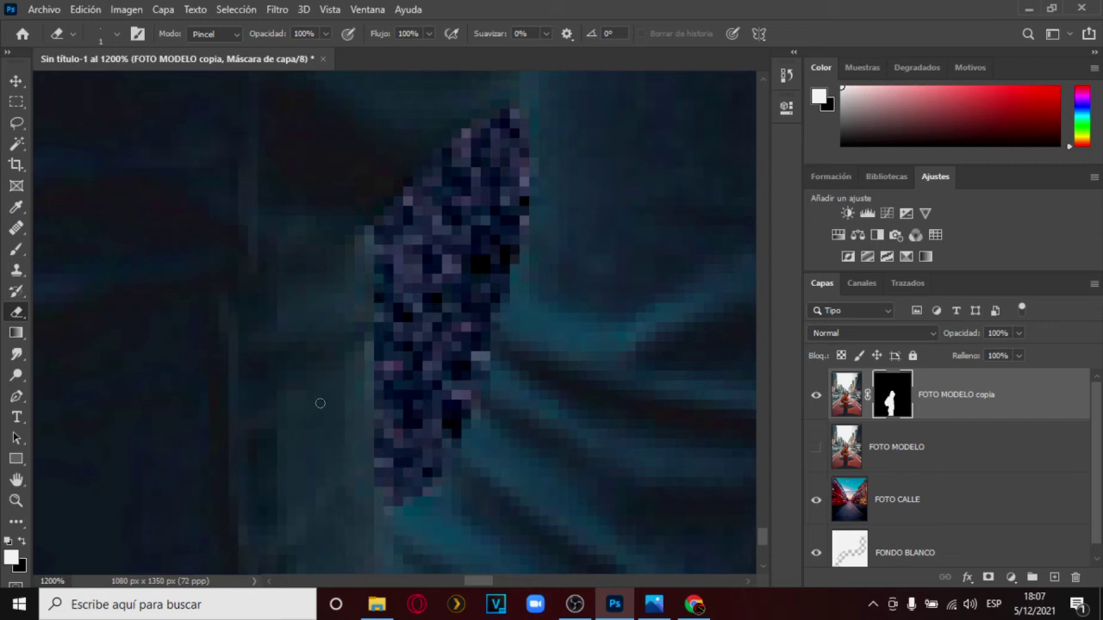
Erase the pink background remnants in the notch under the backpack and where the backpack meets the blouse on the layer mask
{"action": "left_click", "coordinate": [16, 500]}
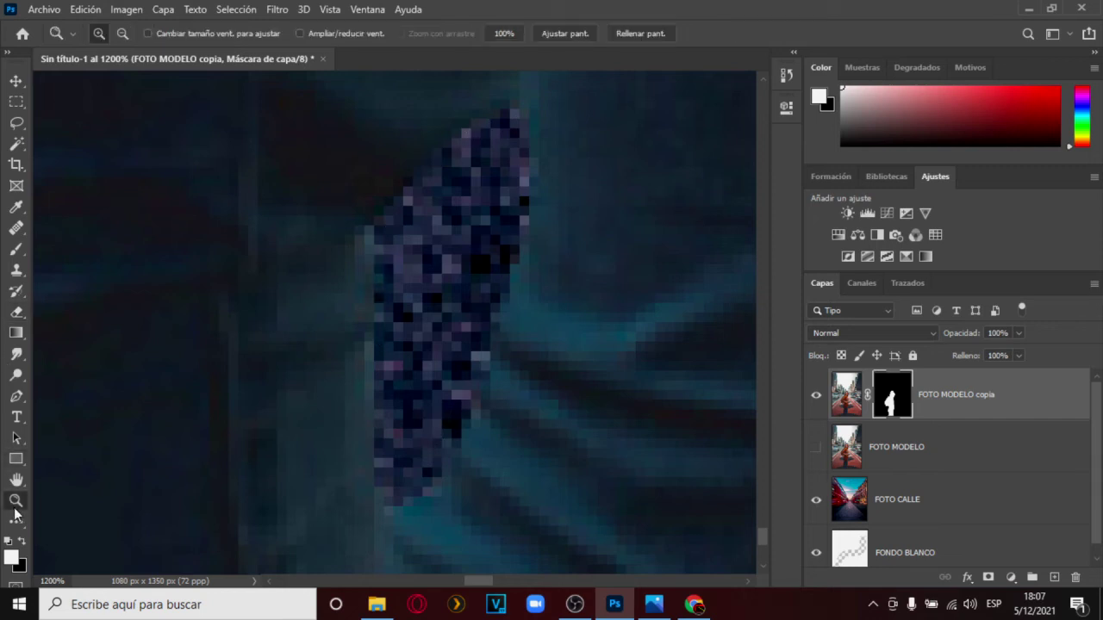
{"action": "left_click", "coordinate": [123, 33]}
{"action": "left_click", "coordinate": [217, 222]}
{"action": "left_click", "coordinate": [218, 221]}
{"action": "left_click", "coordinate": [218, 221]}
{"action": "left_click", "coordinate": [218, 222]}
{"action": "left_click_drag", "start_coordinate": [767, 501], "coordinate": [765, 402]}
{"action": "left_click_drag", "start_coordinate": [520, 585], "coordinate": [484, 585]}
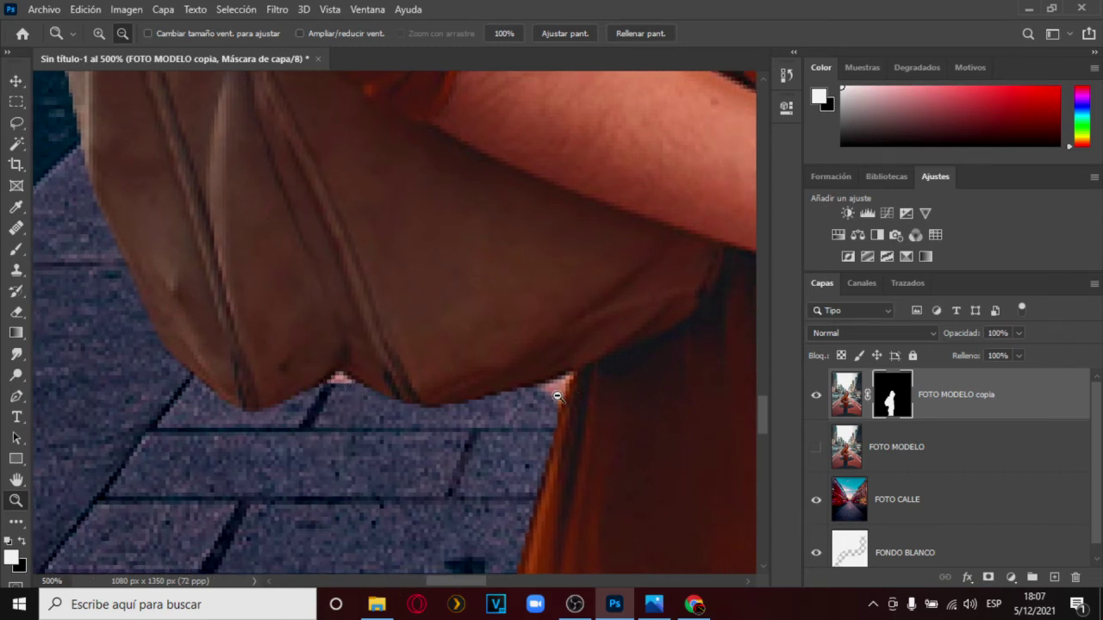
{"action": "right_click", "coordinate": [17, 312]}
{"action": "left_click", "coordinate": [86, 311]}
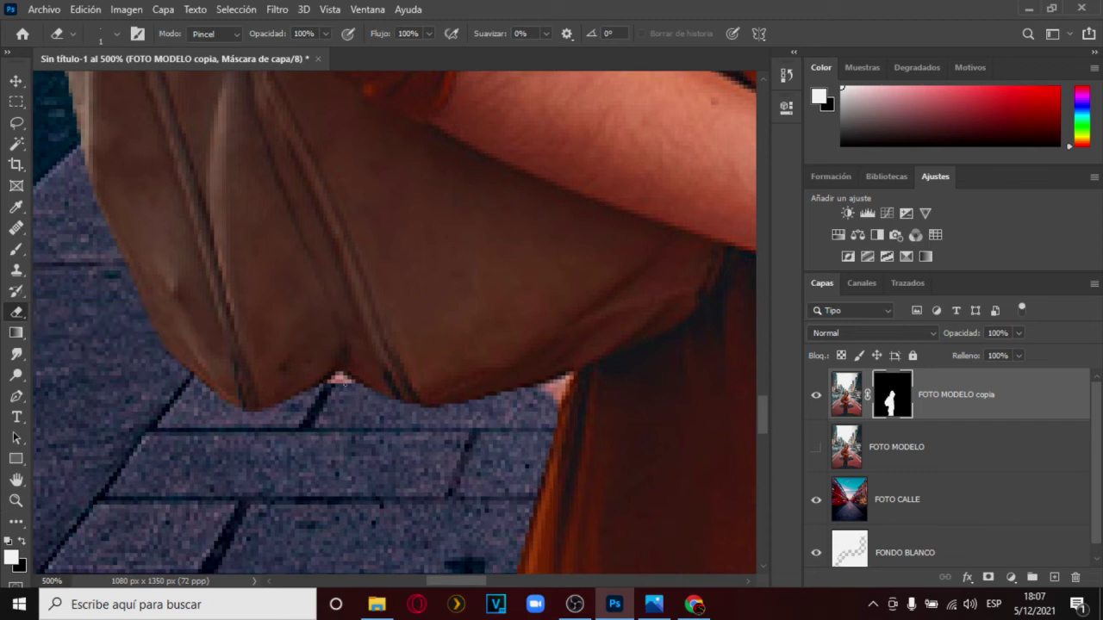
{"action": "left_click", "coordinate": [20, 502]}
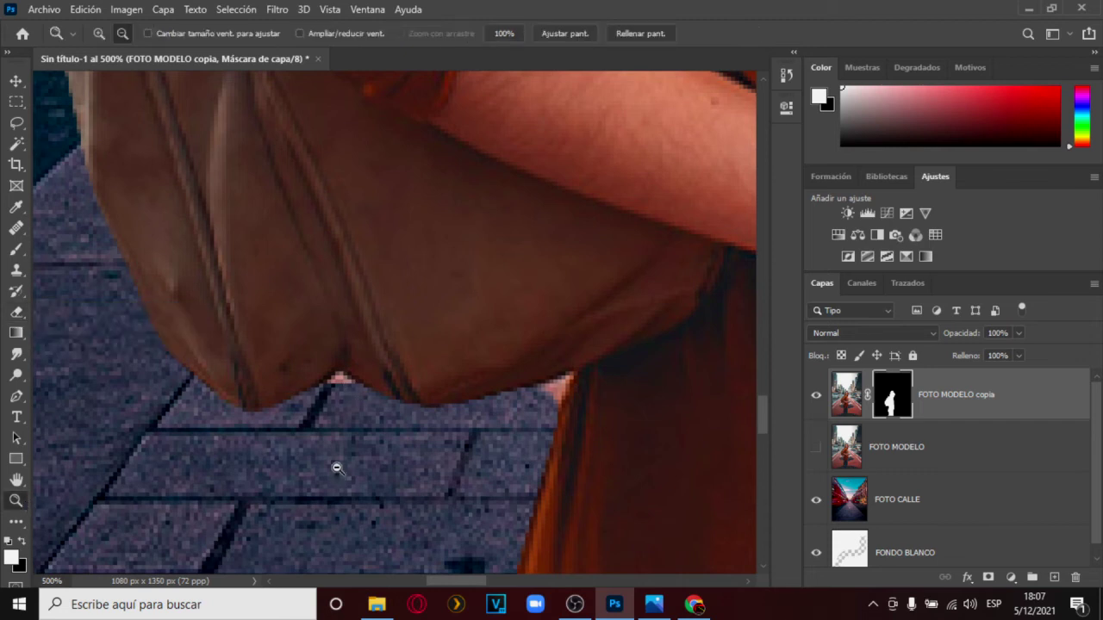
{"action": "left_click", "coordinate": [375, 436]}
{"action": "left_click", "coordinate": [321, 429]}
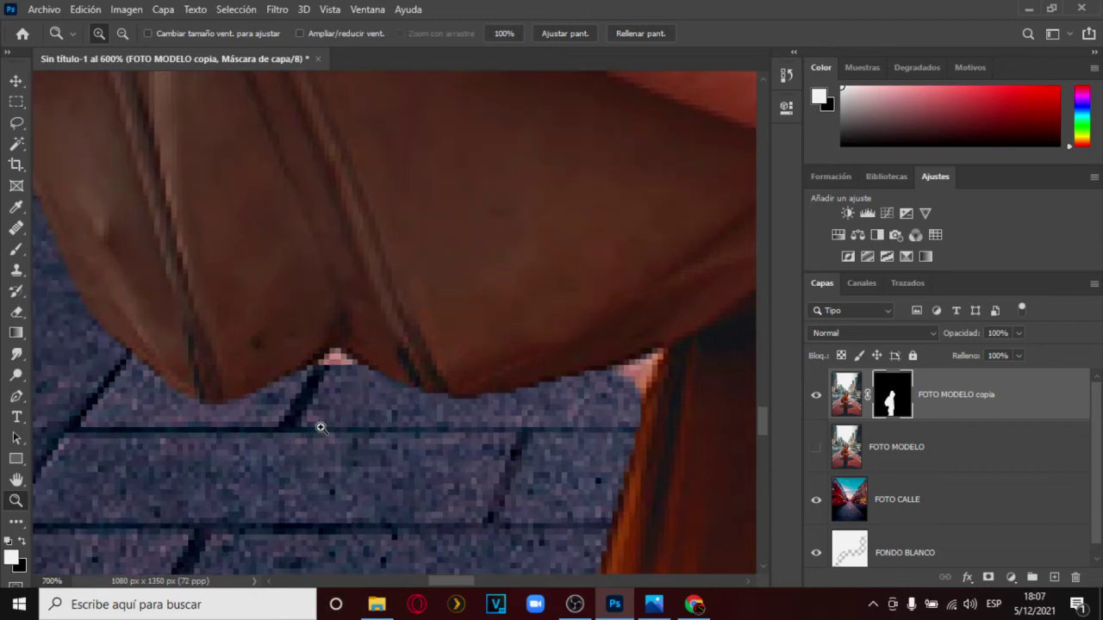
{"action": "left_click", "coordinate": [321, 428]}
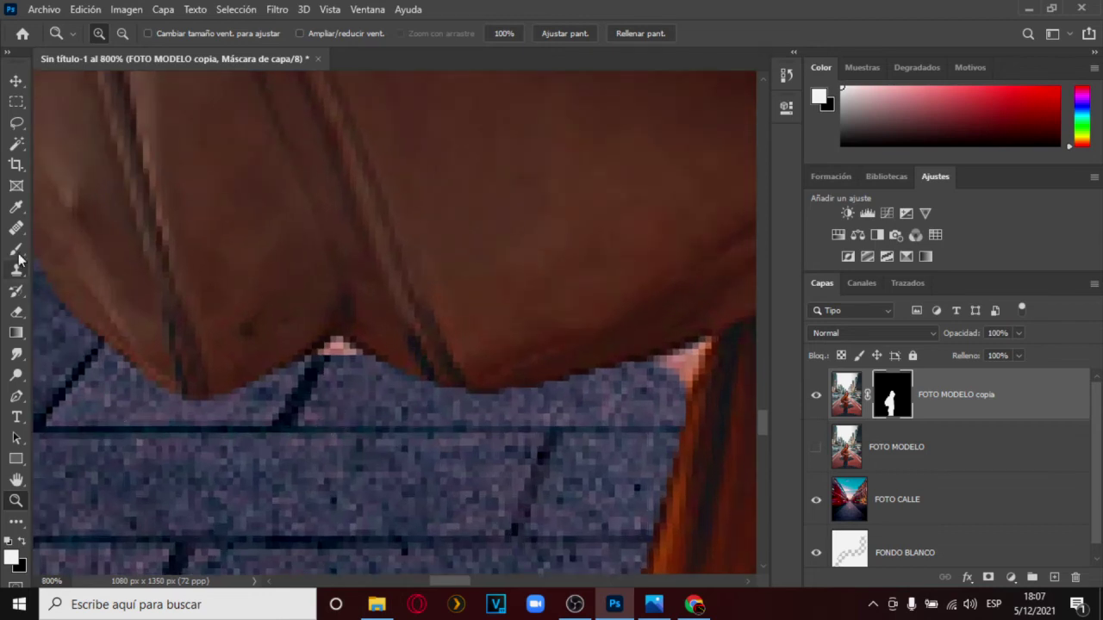
{"action": "left_click", "coordinate": [25, 313]}
{"action": "left_click", "coordinate": [95, 312]}
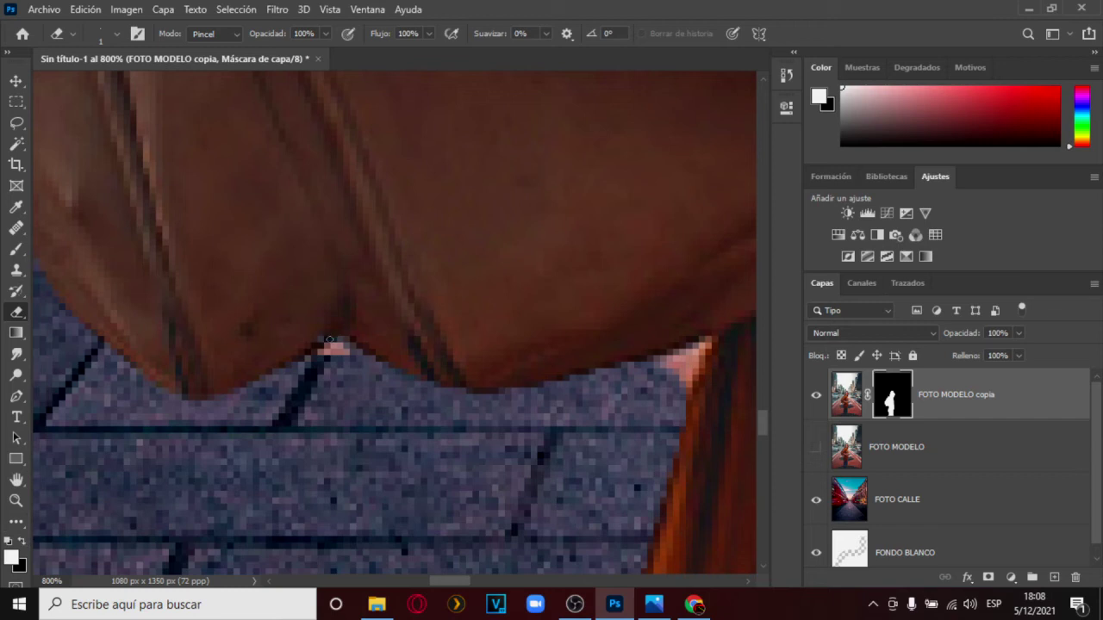
{"action": "left_click_drag", "start_coordinate": [328, 357], "coordinate": [335, 354]}
{"action": "mouse_move", "coordinate": [667, 360]}
{"action": "left_mouse_down"}
{"action": "mouse_move", "coordinate": [669, 395]}
{"action": "mouse_move", "coordinate": [709, 344]}
{"action": "mouse_move", "coordinate": [650, 376]}
{"action": "mouse_move", "coordinate": [696, 354]}
{"action": "left_mouse_up"}
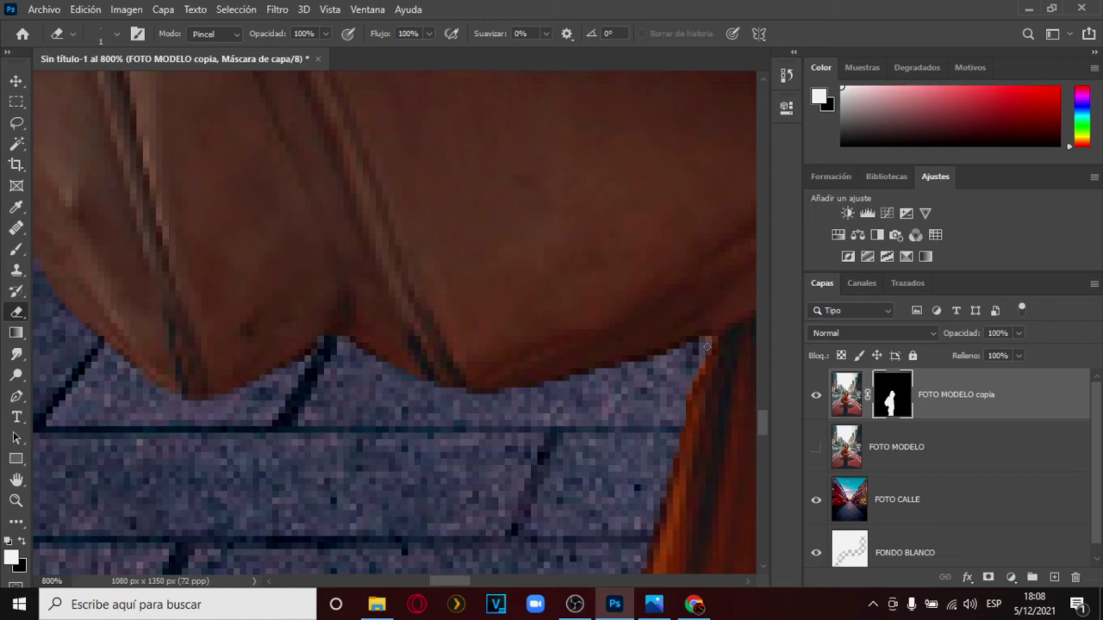
{"action": "left_click_drag", "start_coordinate": [699, 350], "coordinate": [651, 357]}
Set the Eraser size to 29 px and erase a wide curved swath across the orange blouse on the layer mask
{"action": "left_click", "coordinate": [15, 500]}
{"action": "left_click", "coordinate": [124, 33]}
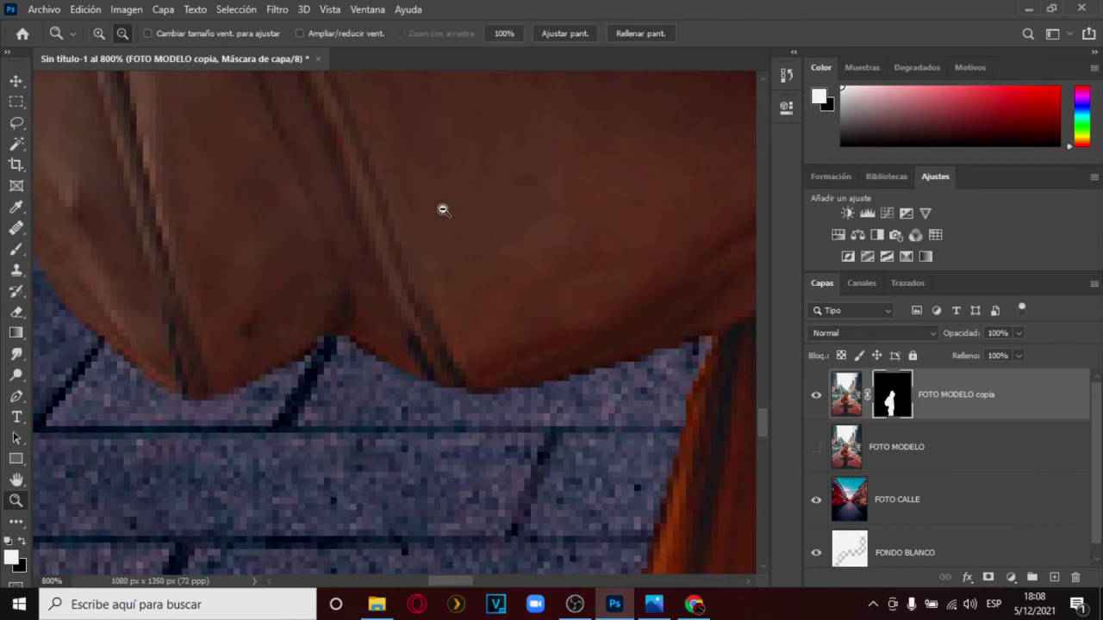
{"action": "left_click", "coordinate": [443, 211]}
{"action": "left_click", "coordinate": [442, 211]}
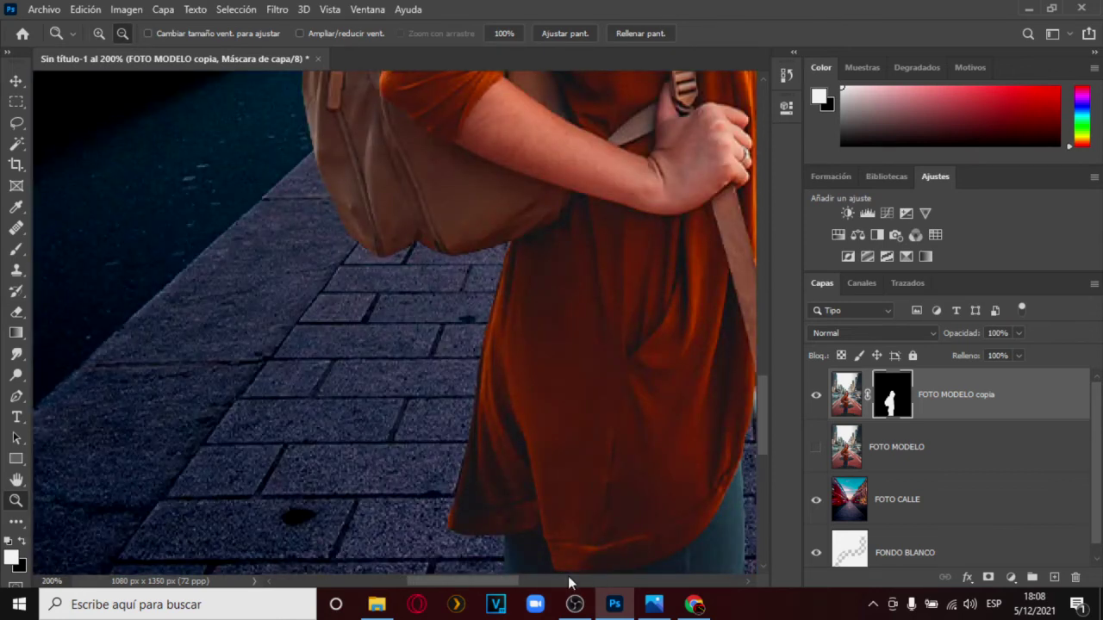
{"action": "left_click", "coordinate": [16, 312]}
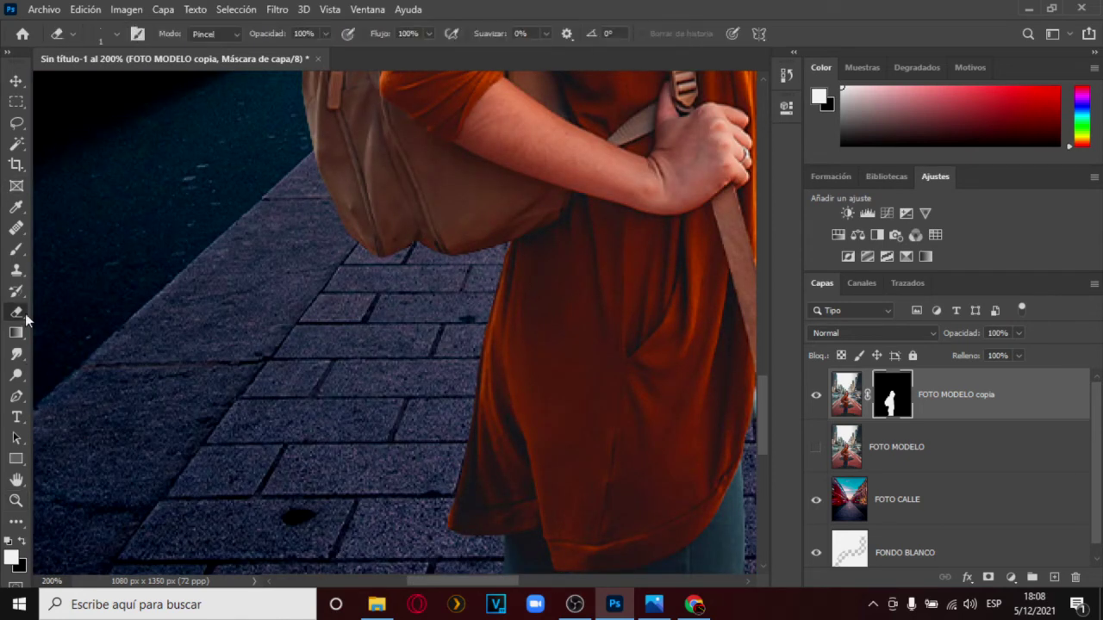
{"action": "left_click", "coordinate": [117, 36]}
{"action": "left_click_drag", "start_coordinate": [91, 86], "coordinate": [104, 86]}
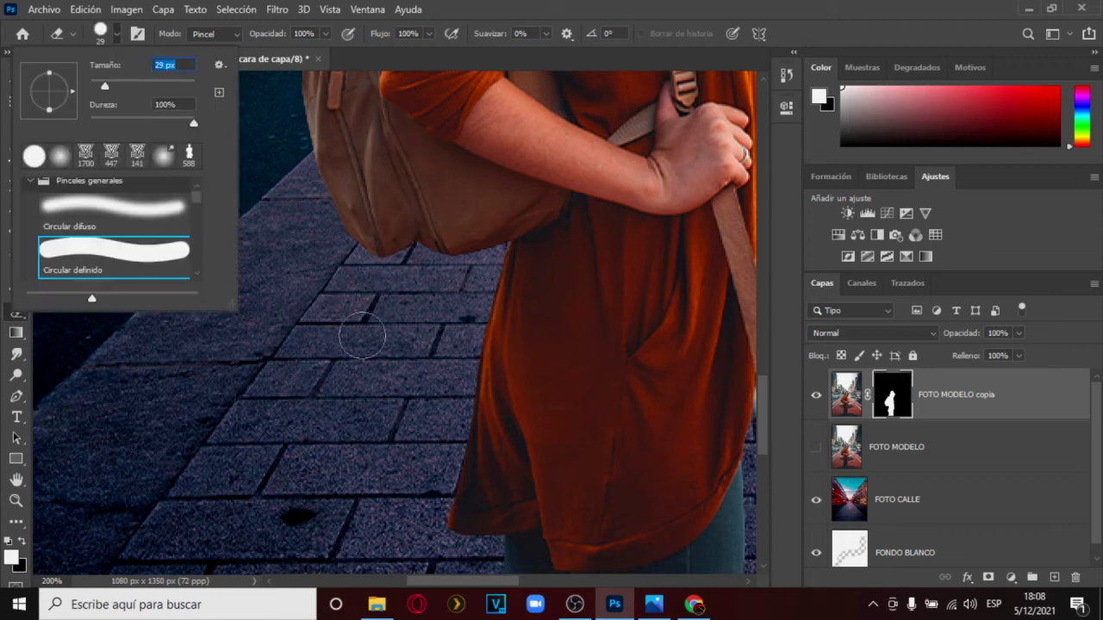
{"action": "key", "text": "Return"}
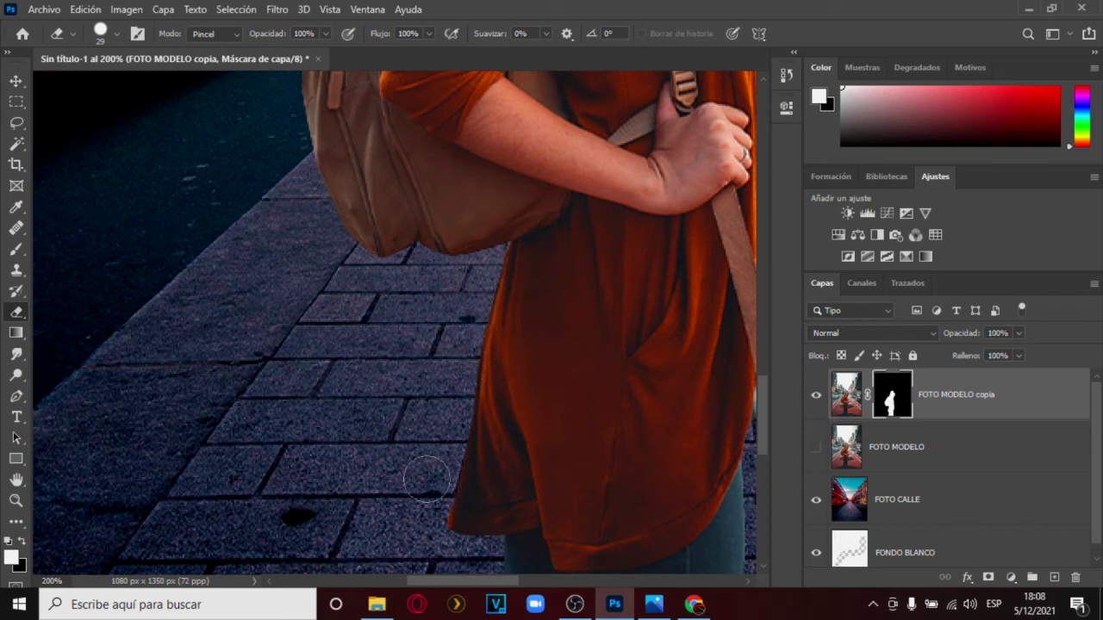
{"action": "mouse_move", "coordinate": [435, 427]}
{"action": "left_mouse_down"}
{"action": "mouse_move", "coordinate": [580, 361]}
{"action": "mouse_move", "coordinate": [653, 347]}
{"action": "mouse_move", "coordinate": [664, 293]}
{"action": "left_mouse_up"}
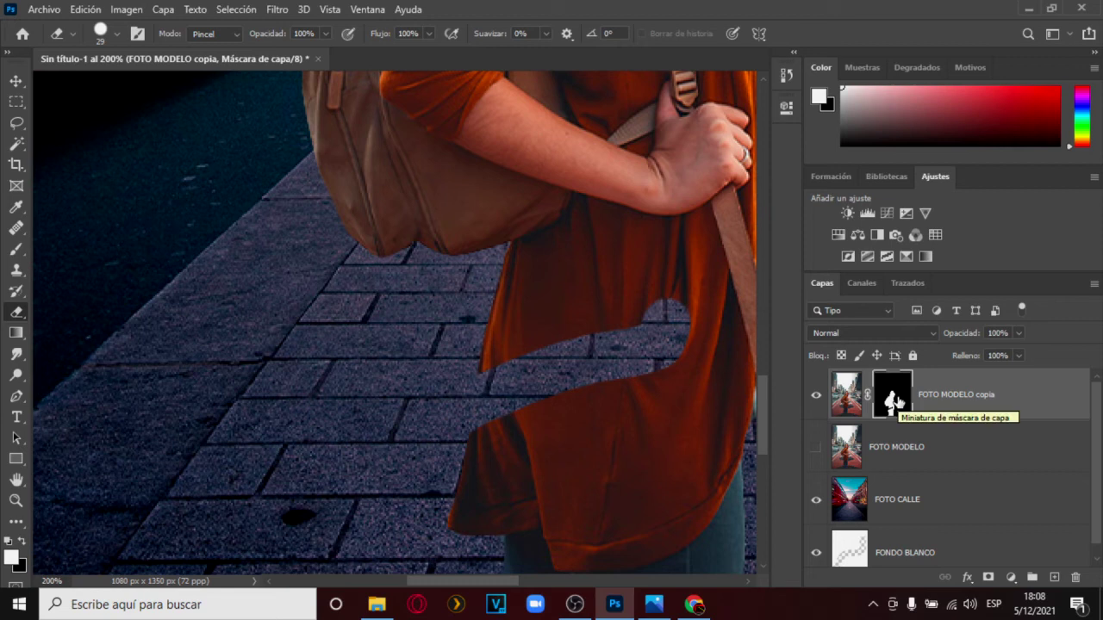
Swap the colours to black foreground and white background, and restore the erased blouse area on the mask with the Eraser
{"action": "left_click", "coordinate": [24, 543]}
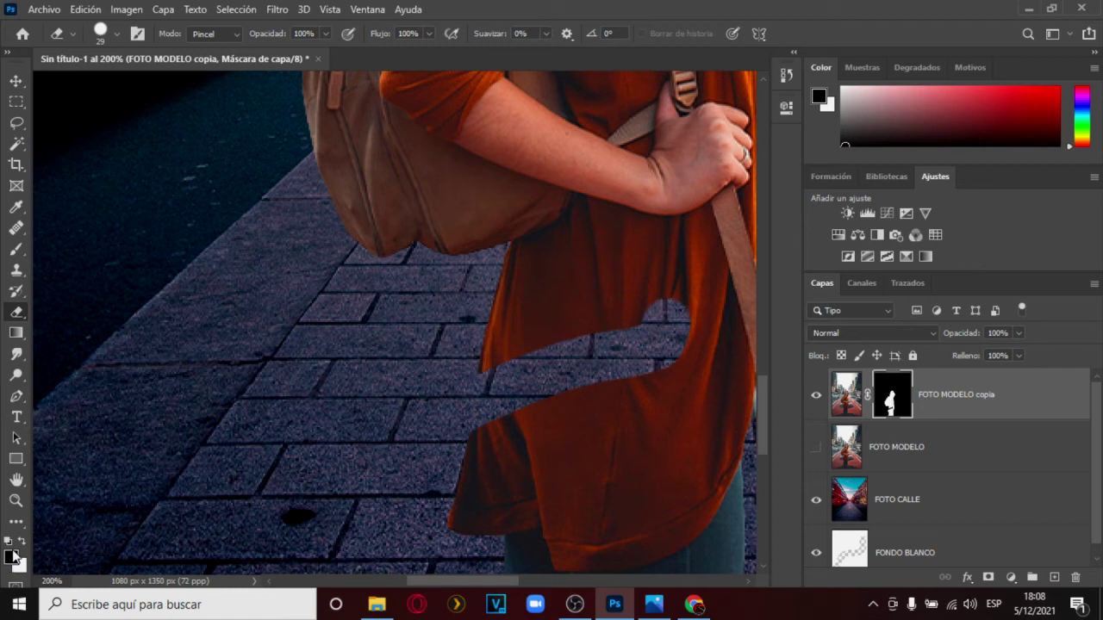
{"action": "left_click", "coordinate": [23, 542]}
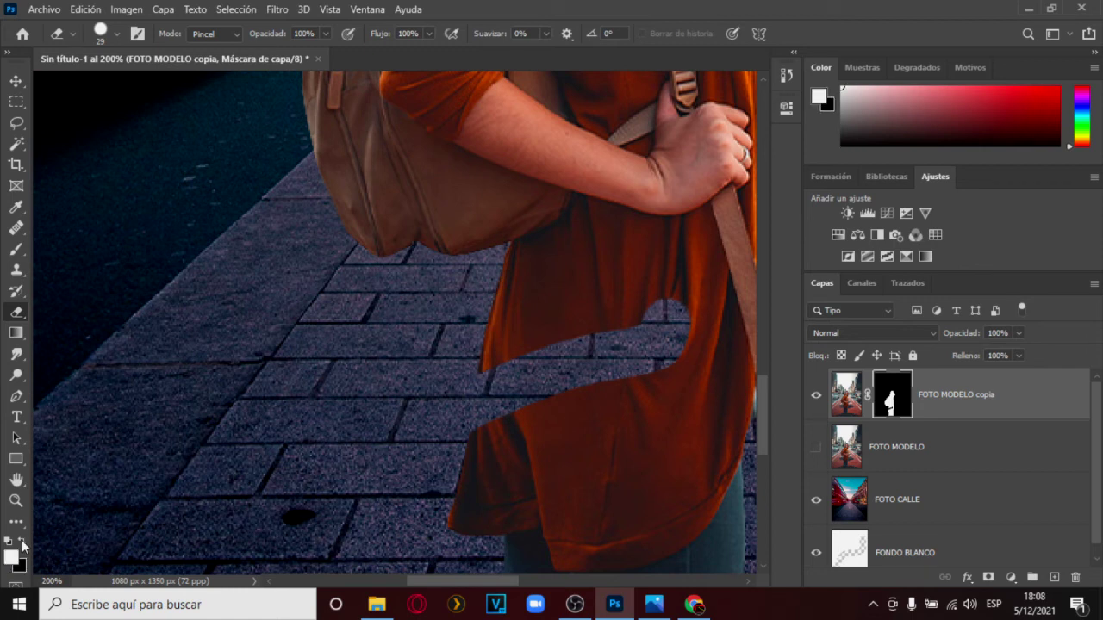
{"action": "left_click", "coordinate": [23, 542]}
{"action": "left_click", "coordinate": [23, 543]}
{"action": "left_click", "coordinate": [23, 543]}
{"action": "left_click", "coordinate": [23, 543]}
{"action": "left_click", "coordinate": [23, 543]}
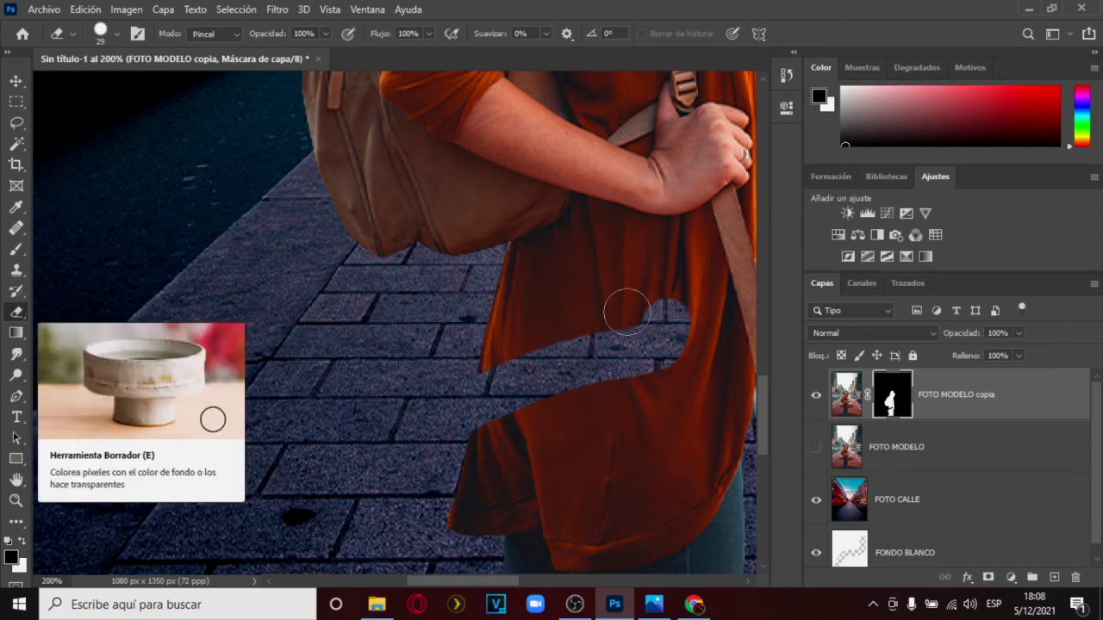
{"action": "mouse_move", "coordinate": [682, 295]}
{"action": "left_mouse_down"}
{"action": "mouse_move", "coordinate": [660, 362]}
{"action": "mouse_move", "coordinate": [623, 391]}
{"action": "mouse_move", "coordinate": [624, 320]}
{"action": "mouse_move", "coordinate": [593, 404]}
{"action": "mouse_move", "coordinate": [588, 342]}
{"action": "mouse_move", "coordinate": [553, 354]}
{"action": "mouse_move", "coordinate": [524, 415]}
{"action": "mouse_move", "coordinate": [524, 354]}
{"action": "mouse_move", "coordinate": [505, 414]}
{"action": "mouse_move", "coordinate": [510, 366]}
{"action": "mouse_move", "coordinate": [493, 430]}
{"action": "mouse_move", "coordinate": [510, 369]}
{"action": "mouse_move", "coordinate": [570, 420]}
{"action": "mouse_move", "coordinate": [572, 376]}
{"action": "mouse_move", "coordinate": [504, 377]}
{"action": "mouse_move", "coordinate": [523, 399]}
{"action": "left_mouse_up"}
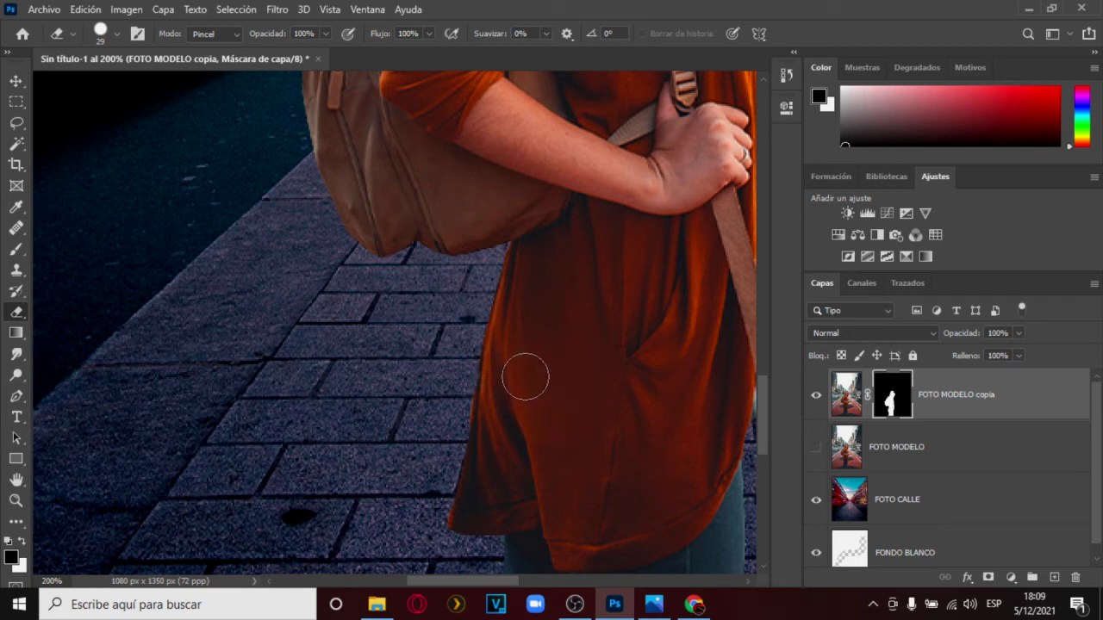
Set the Eraser size to 1 px with white foreground and black background, and erase the pale background sliver between the blouse and the long strap's end
{"action": "left_click_drag", "start_coordinate": [761, 401], "coordinate": [761, 338]}
{"action": "left_click_drag", "start_coordinate": [497, 583], "coordinate": [552, 583]}
{"action": "left_click_drag", "start_coordinate": [760, 313], "coordinate": [764, 410]}
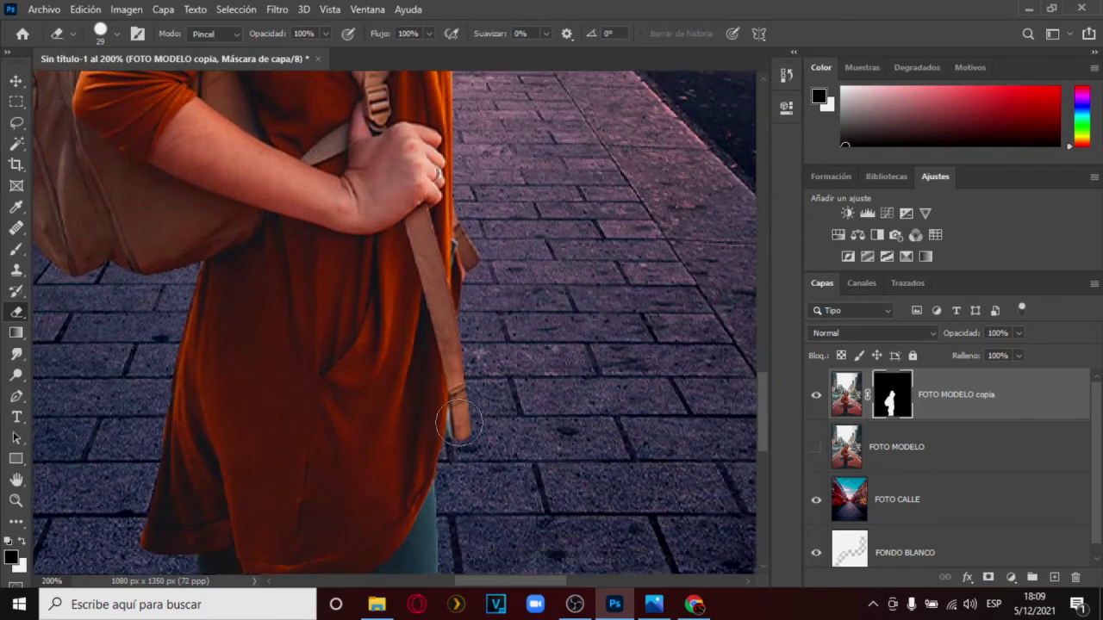
{"action": "left_click", "coordinate": [16, 499]}
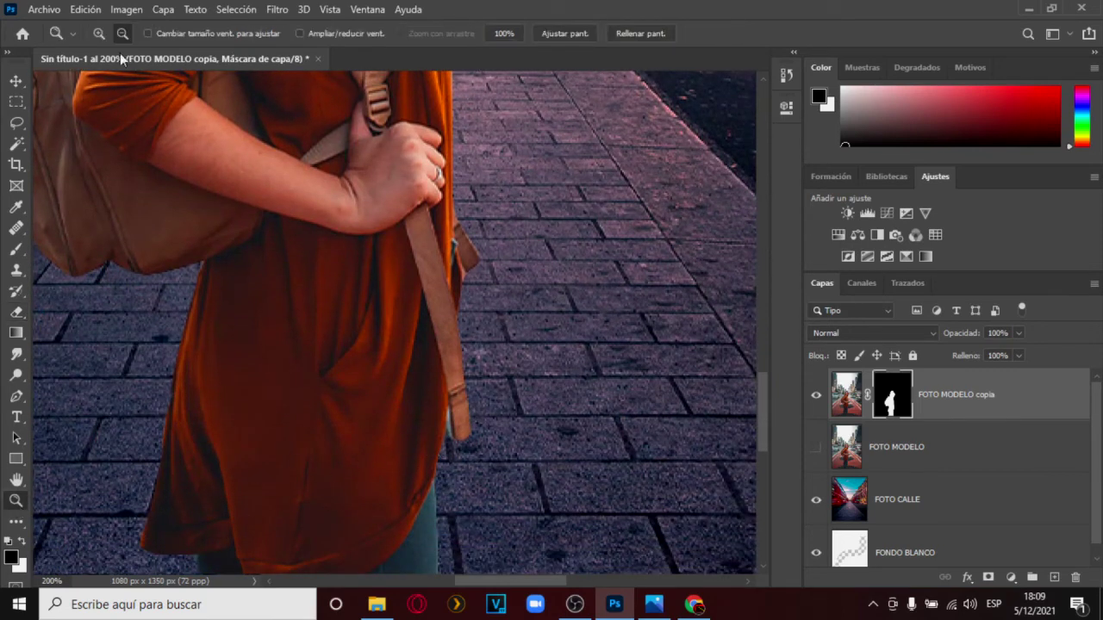
{"action": "left_click_drag", "start_coordinate": [411, 443], "coordinate": [474, 421]}
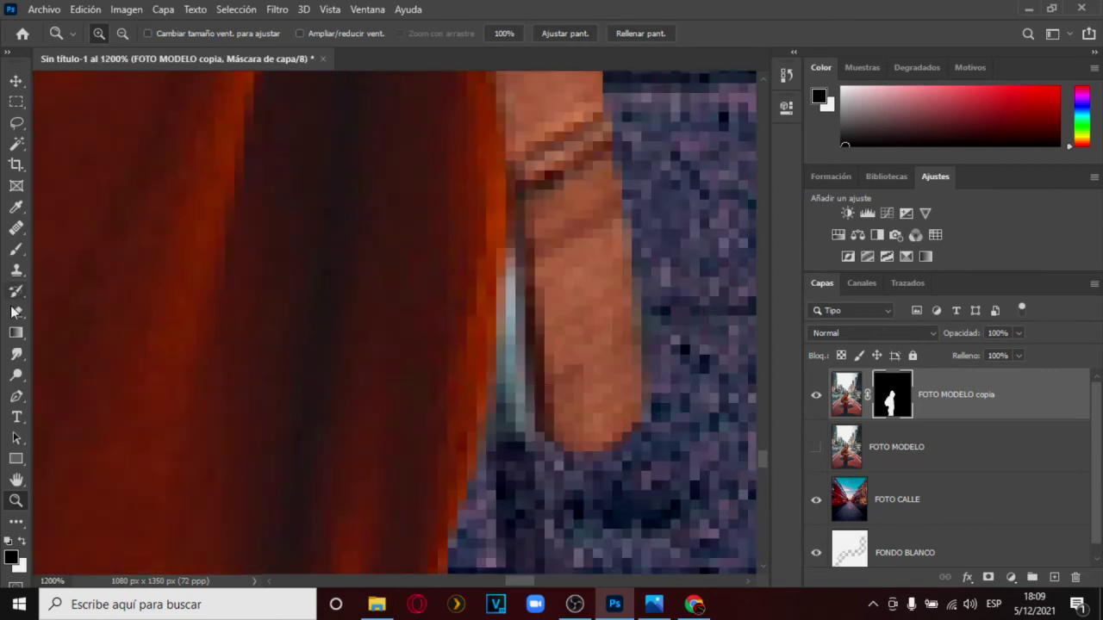
{"action": "right_click", "coordinate": [16, 312]}
{"action": "left_click", "coordinate": [56, 309]}
{"action": "left_click", "coordinate": [107, 36]}
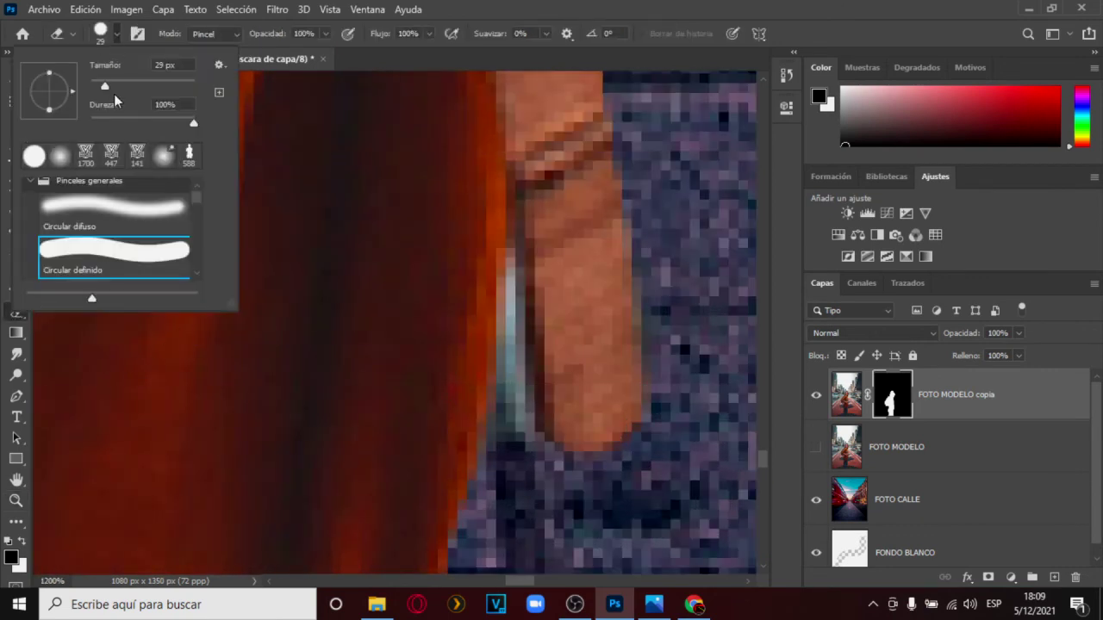
{"action": "left_click", "coordinate": [92, 86]}
{"action": "left_click", "coordinate": [24, 542]}
{"action": "mouse_move", "coordinate": [501, 416]}
{"action": "left_mouse_down"}
{"action": "mouse_move", "coordinate": [514, 265]}
{"action": "mouse_move", "coordinate": [517, 359]}
{"action": "mouse_move", "coordinate": [562, 472]}
{"action": "mouse_move", "coordinate": [516, 451]}
{"action": "mouse_move", "coordinate": [513, 390]}
{"action": "mouse_move", "coordinate": [534, 451]}
{"action": "mouse_move", "coordinate": [516, 267]}
{"action": "mouse_move", "coordinate": [505, 433]}
{"action": "mouse_move", "coordinate": [514, 257]}
{"action": "mouse_move", "coordinate": [507, 384]}
{"action": "mouse_move", "coordinate": [512, 348]}
{"action": "left_mouse_up"}
{"action": "left_click_drag", "start_coordinate": [522, 397], "coordinate": [571, 480]}
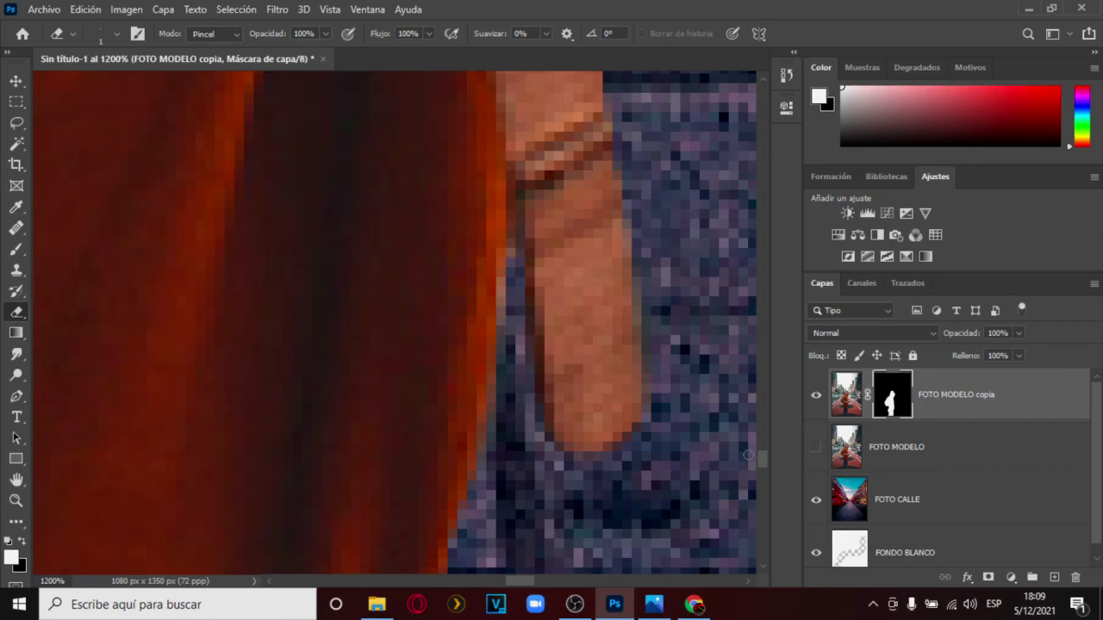
Erase the pink background remnant beside the lower tip of the short hanging strap on the layer mask
{"action": "left_click_drag", "start_coordinate": [761, 464], "coordinate": [760, 430]}
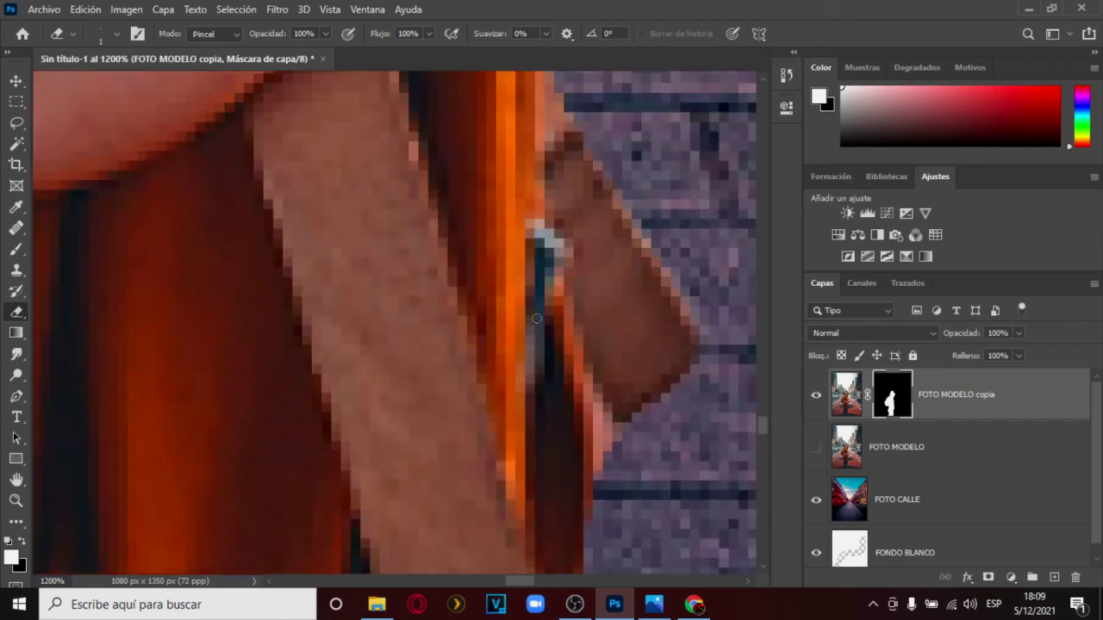
{"action": "mouse_move", "coordinate": [594, 399]}
{"action": "left_mouse_down"}
{"action": "mouse_move", "coordinate": [602, 464]}
{"action": "mouse_move", "coordinate": [607, 449]}
{"action": "left_mouse_up"}
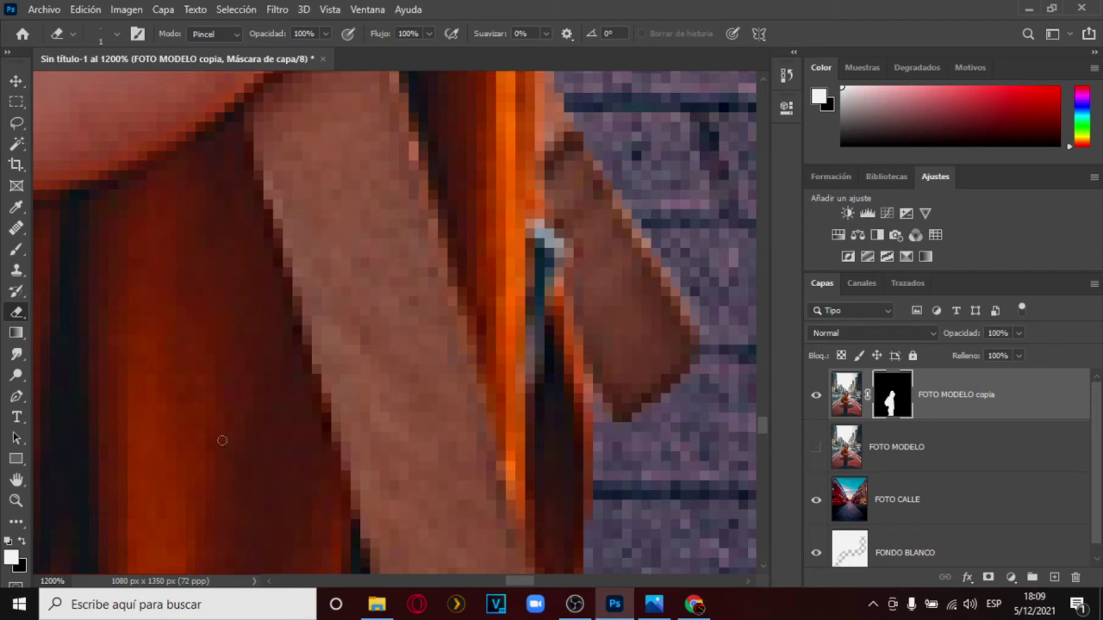
Examine the woman's cutout against the whole street scene at 50% zoom
{"action": "left_click", "coordinate": [16, 499]}
{"action": "left_click_drag", "start_coordinate": [438, 209], "coordinate": [441, 216]}
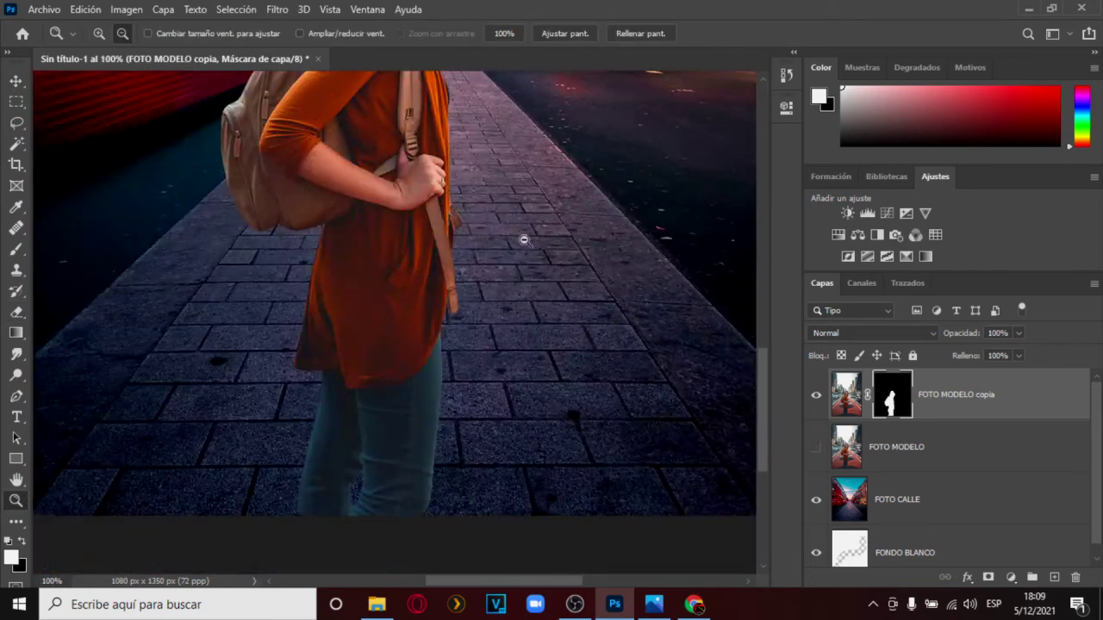
{"action": "left_click_drag", "start_coordinate": [765, 390], "coordinate": [762, 315]}
{"action": "left_click", "coordinate": [548, 327]}
{"action": "left_click", "coordinate": [548, 327]}
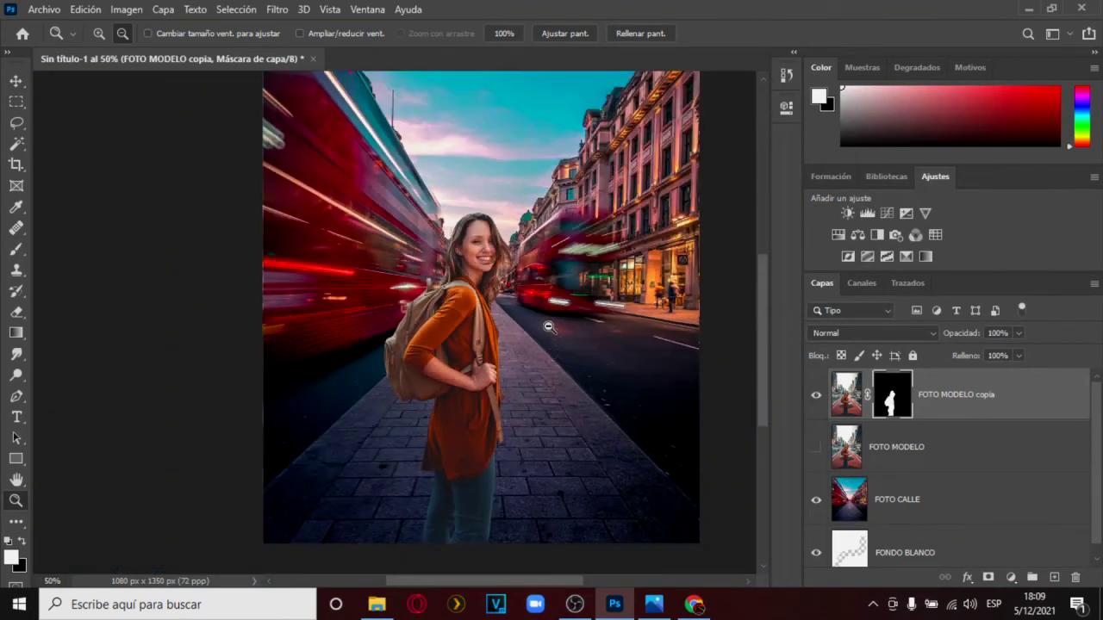
{"action": "left_click_drag", "start_coordinate": [519, 579], "coordinate": [551, 584]}
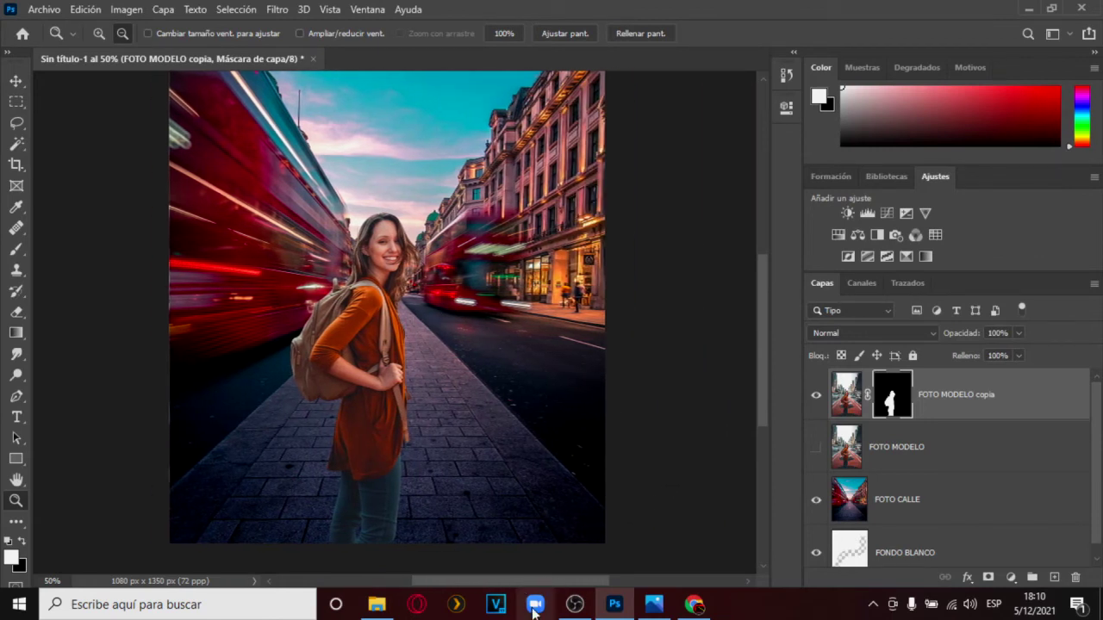
{"action": "left_click_drag", "start_coordinate": [545, 583], "coordinate": [537, 583]}
{"action": "left_click_drag", "start_coordinate": [763, 378], "coordinate": [761, 362]}
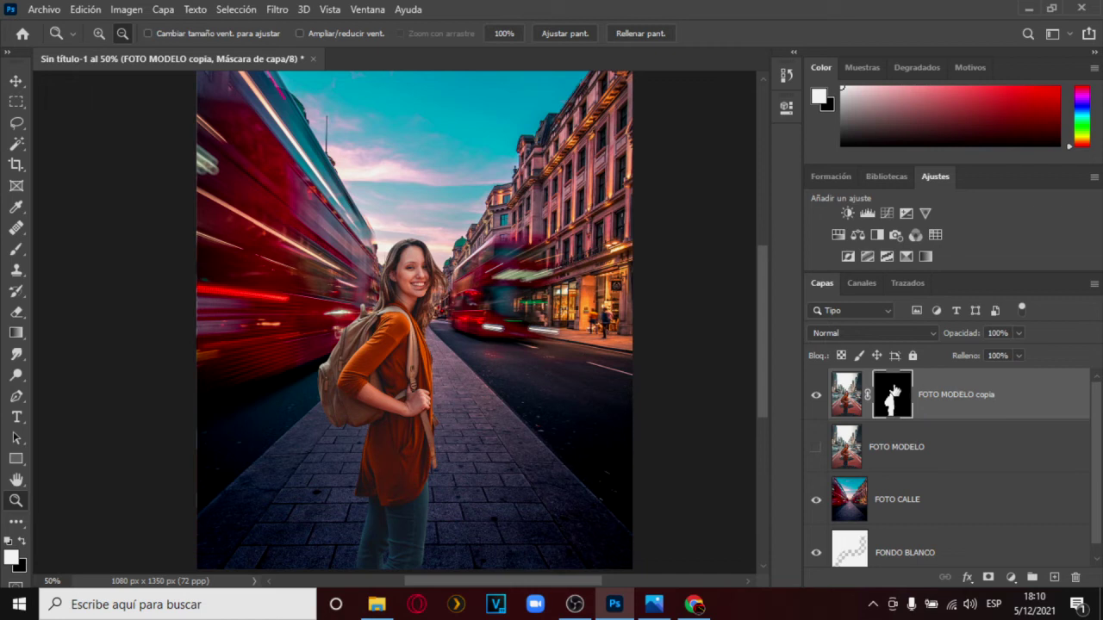
Start Match Color (Igualar color) on the FOTO MODELO copia layer's image and set the source document to Sin título-1
{"action": "left_click", "coordinate": [844, 392]}
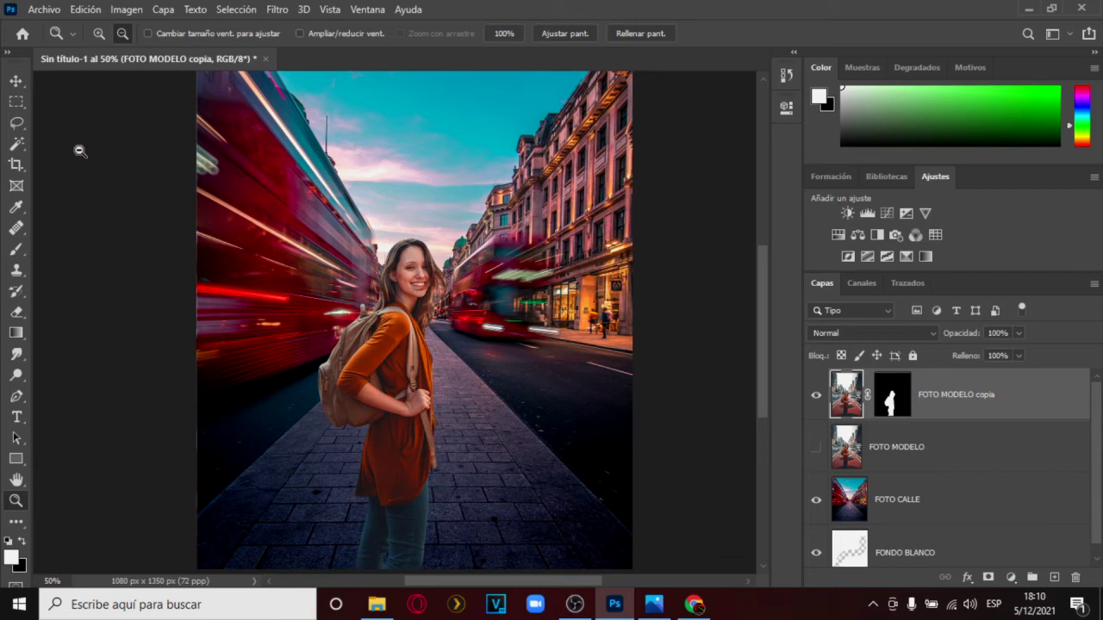
{"action": "left_click", "coordinate": [126, 9]}
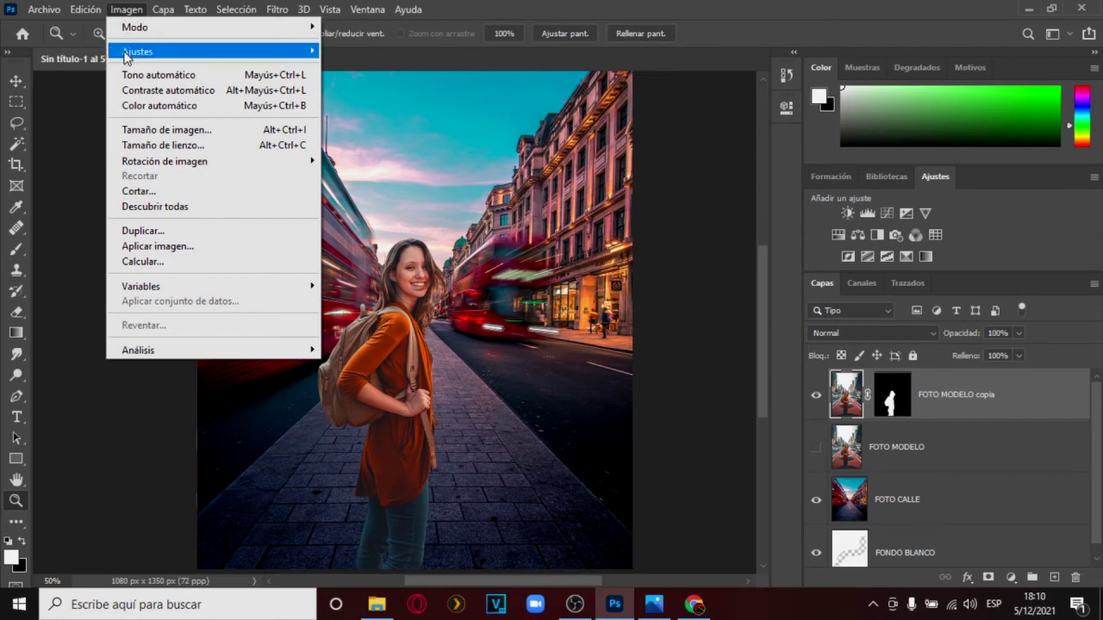
{"action": "mouse_move", "coordinate": [128, 54]}
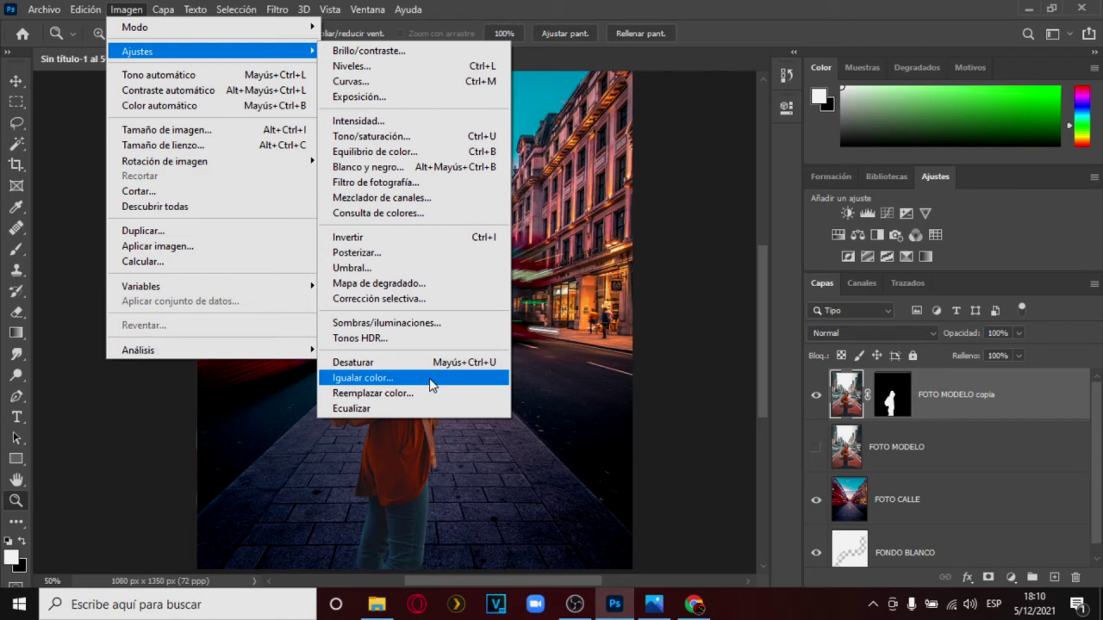
{"action": "left_click", "coordinate": [389, 380]}
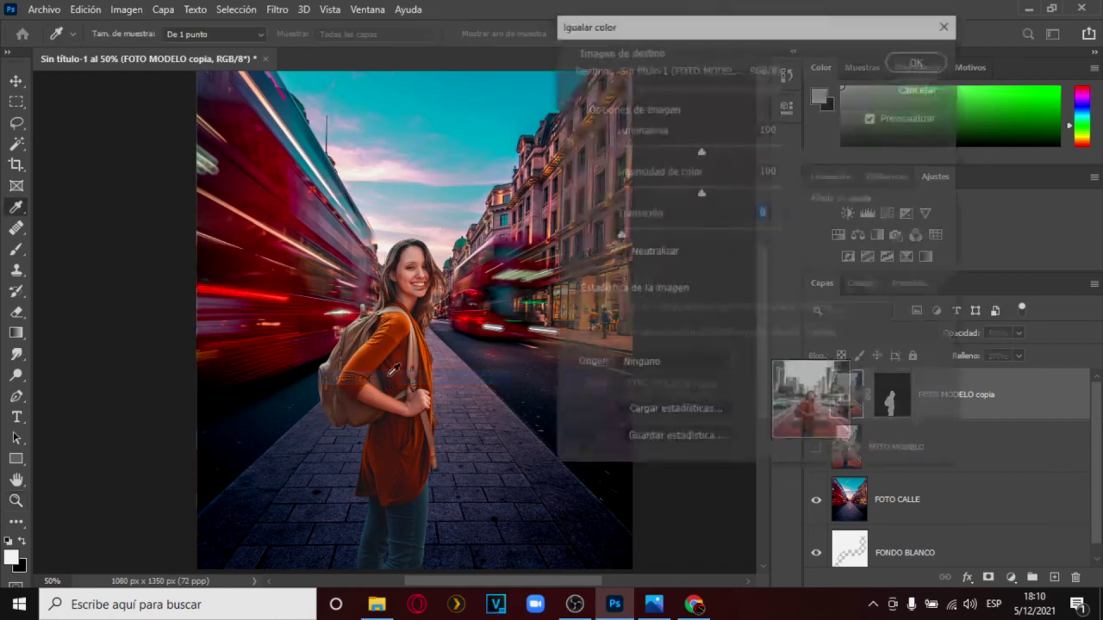
{"action": "left_click_drag", "start_coordinate": [701, 30], "coordinate": [674, 76]}
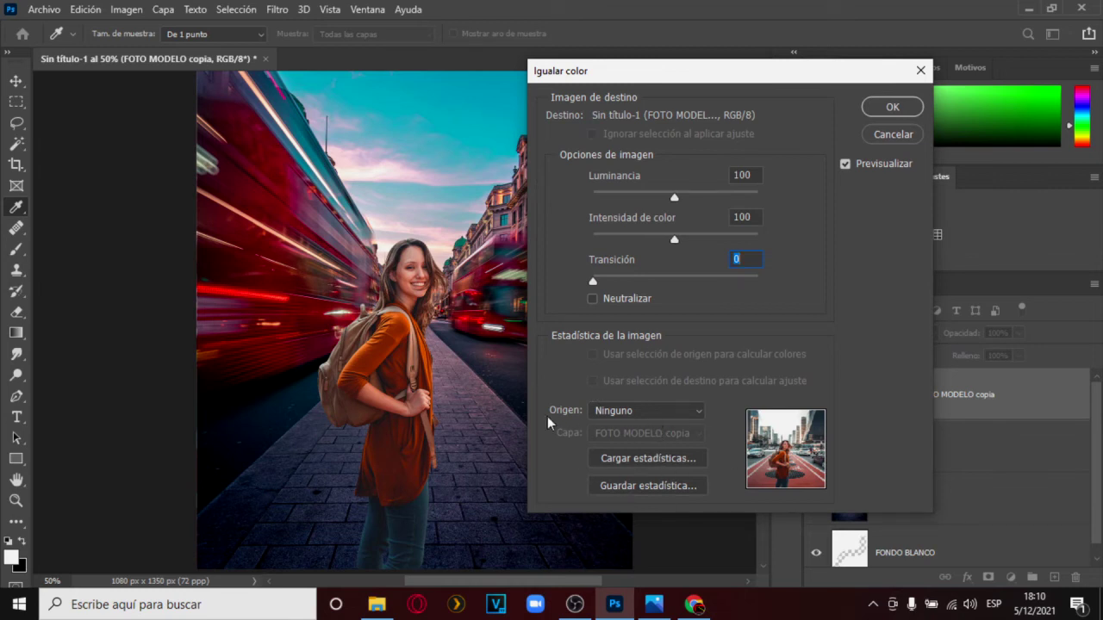
{"action": "left_click", "coordinate": [702, 410]}
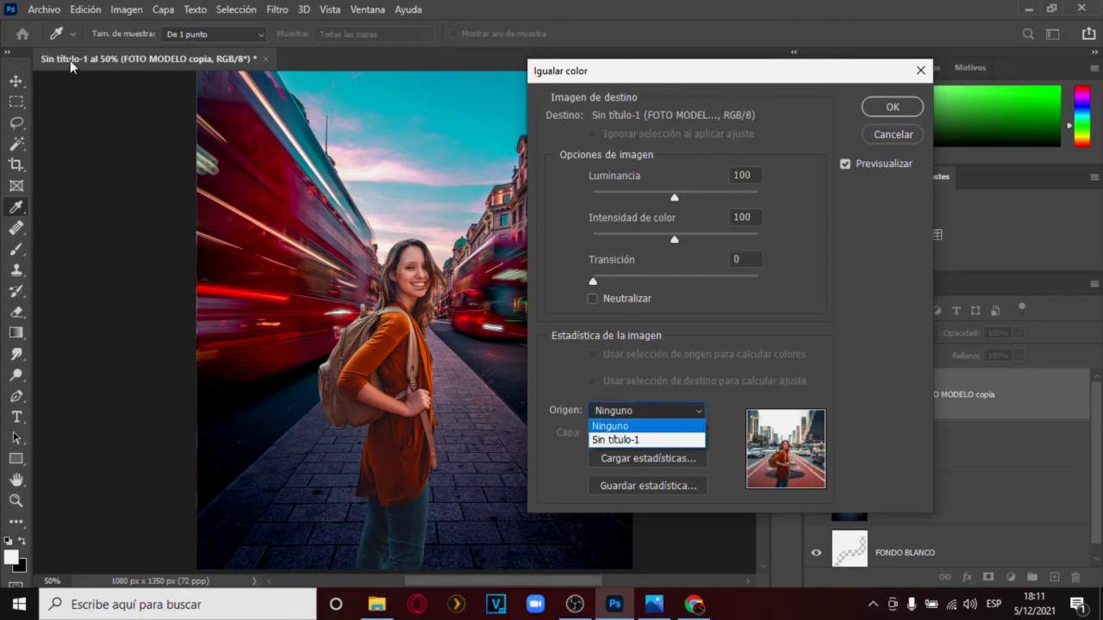
{"action": "left_click", "coordinate": [652, 442]}
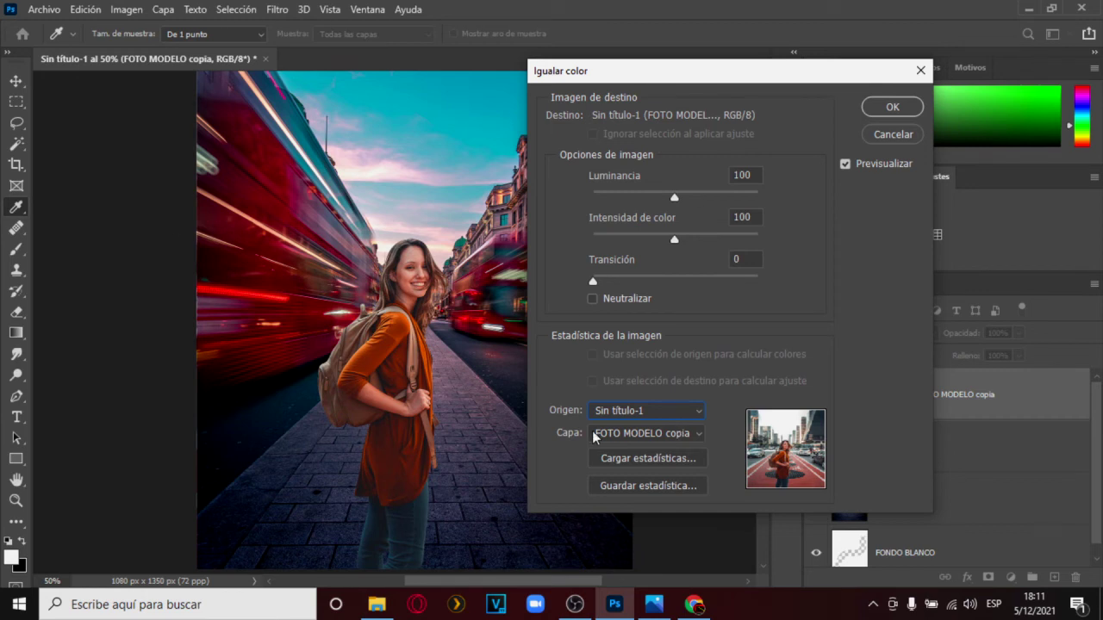
Set the Match Color source layer to FOTO CALLE, keeping the woman in view beside the dialog
{"action": "left_click", "coordinate": [699, 432]}
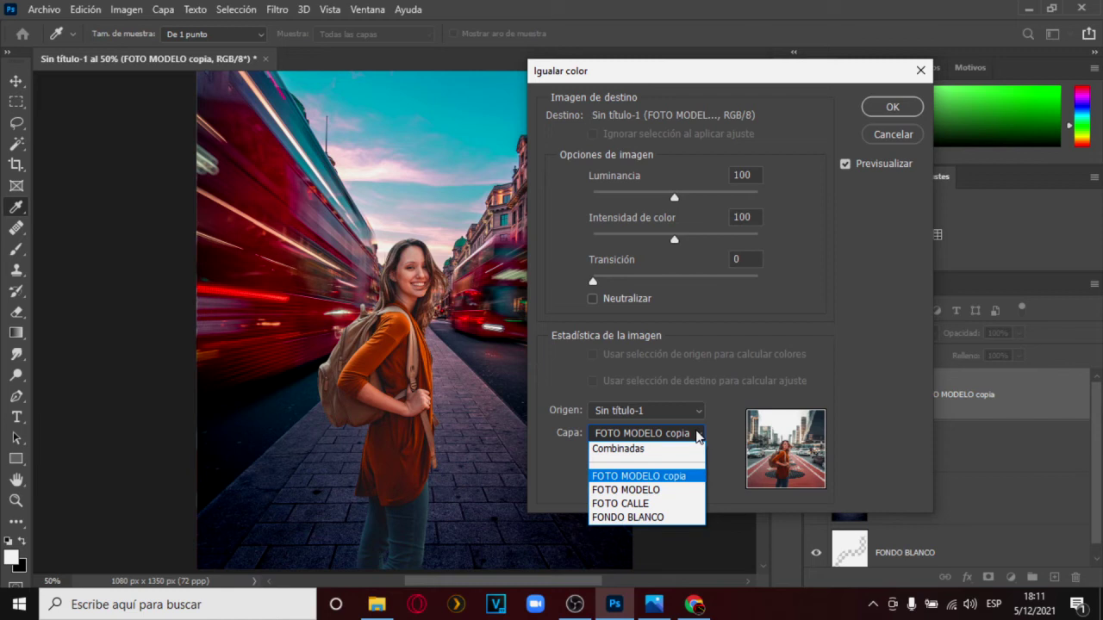
{"action": "left_click", "coordinate": [753, 79]}
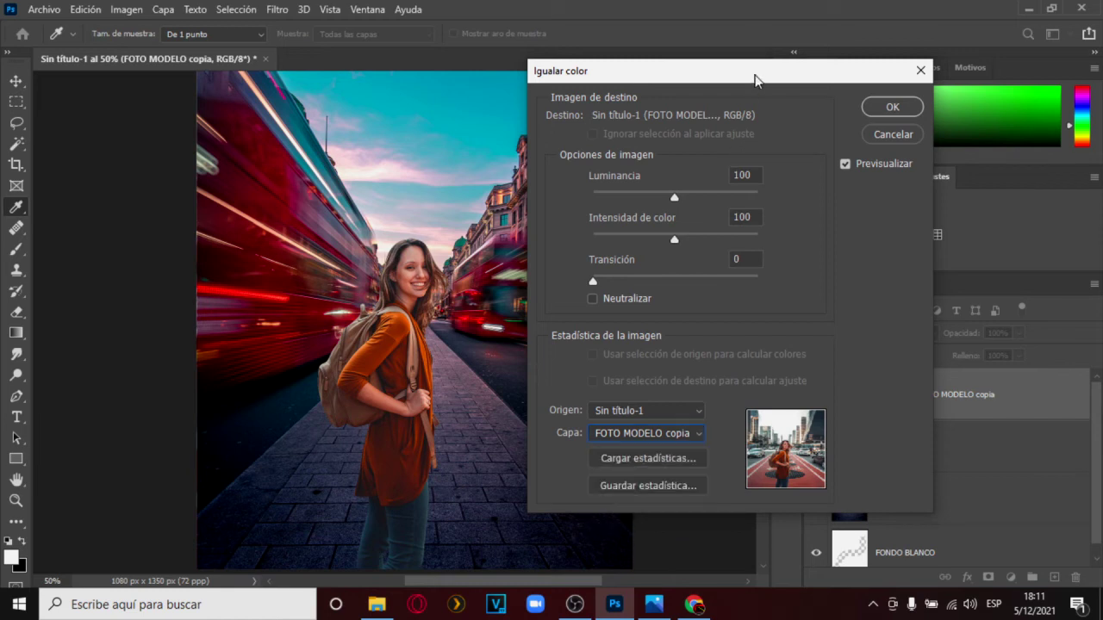
{"action": "left_click_drag", "start_coordinate": [617, 79], "coordinate": [417, 68]}
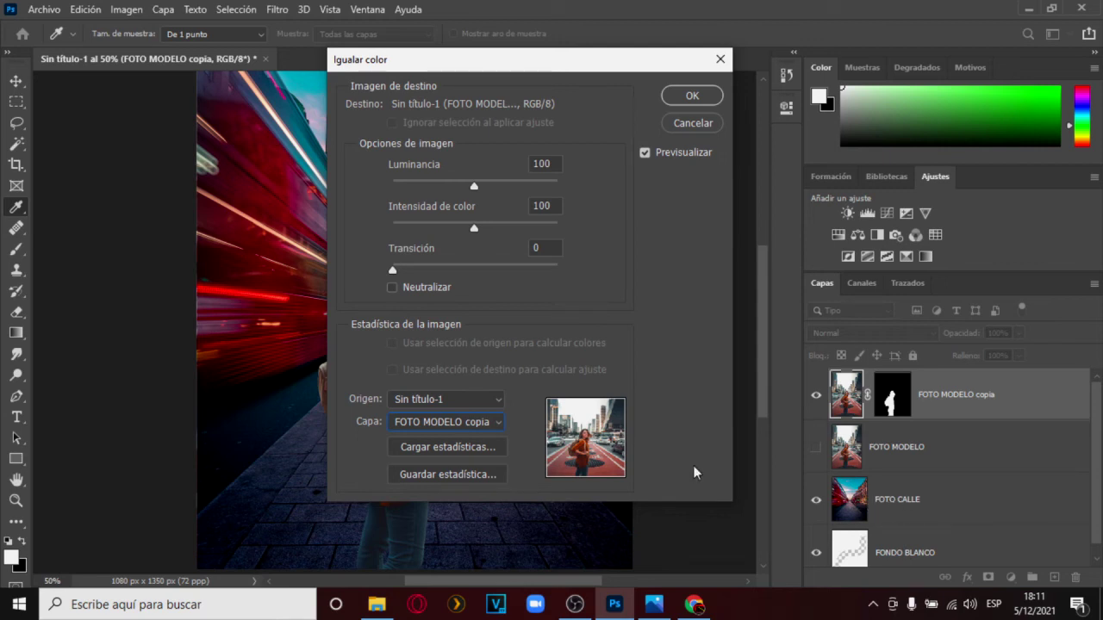
{"action": "left_click", "coordinate": [455, 423]}
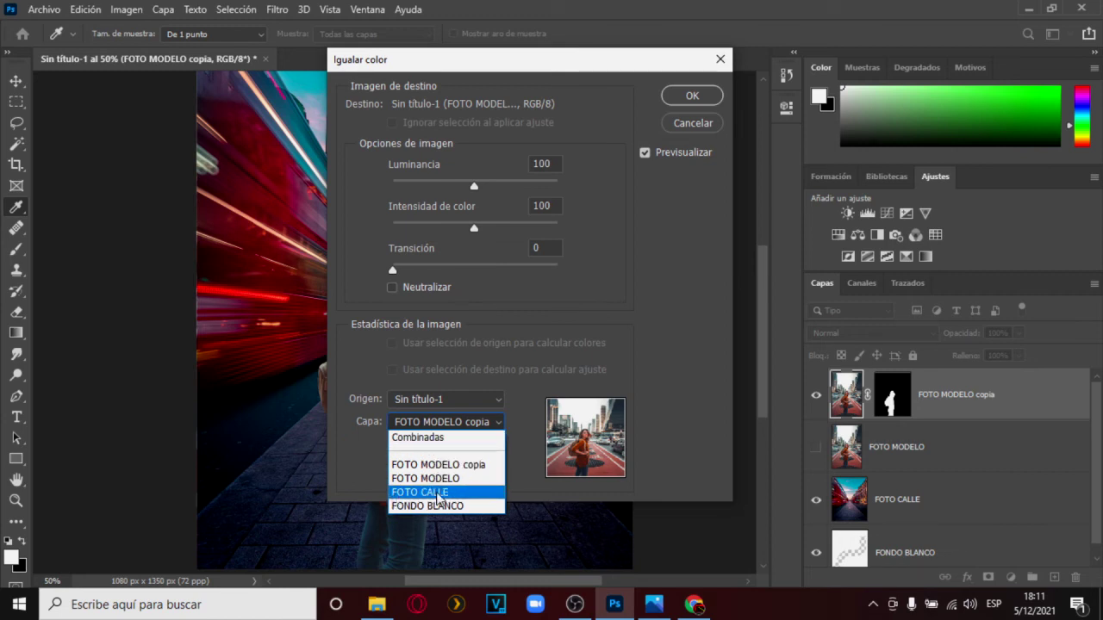
{"action": "left_click", "coordinate": [439, 498]}
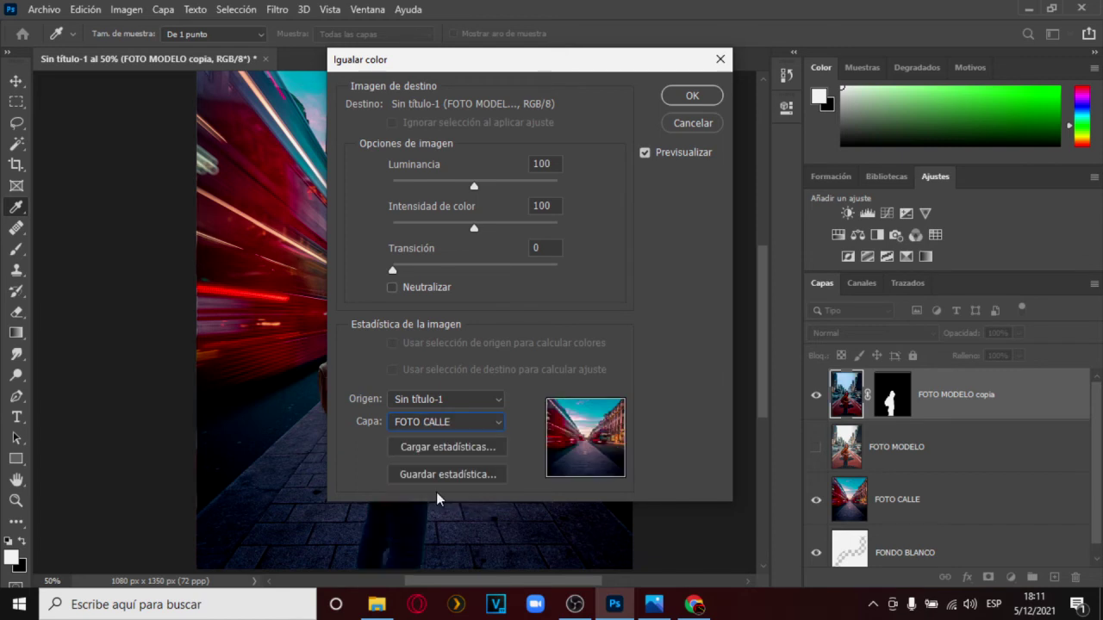
{"action": "left_click_drag", "start_coordinate": [524, 67], "coordinate": [755, 67]}
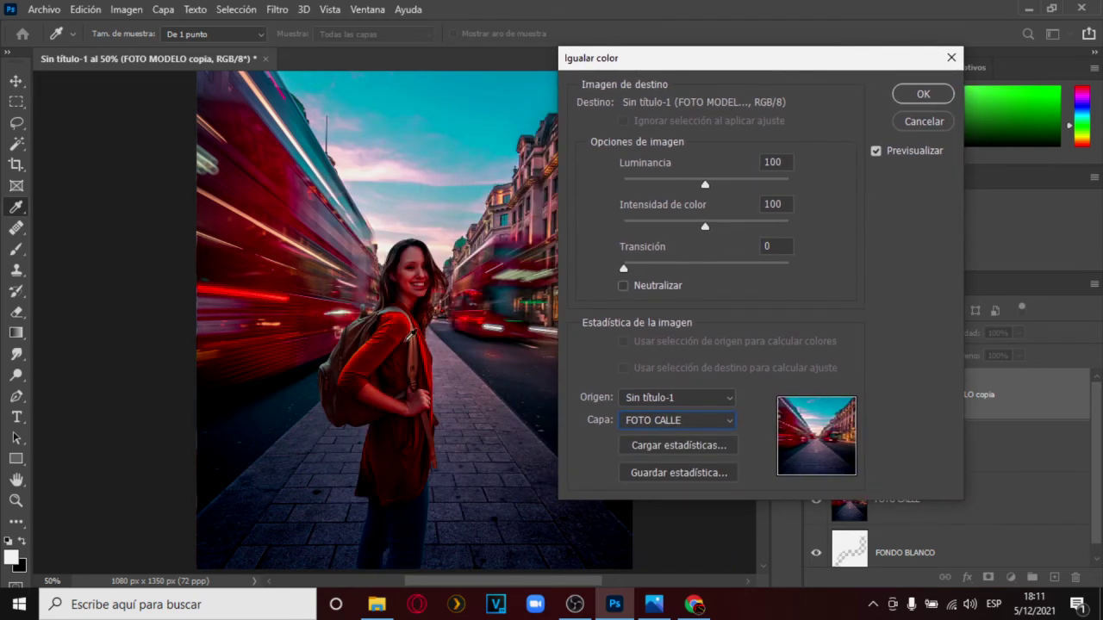
Try FONDO BLANCO and Combinadas as the Match Color source layer, and return it to FOTO CALLE
{"action": "left_click", "coordinate": [728, 427]}
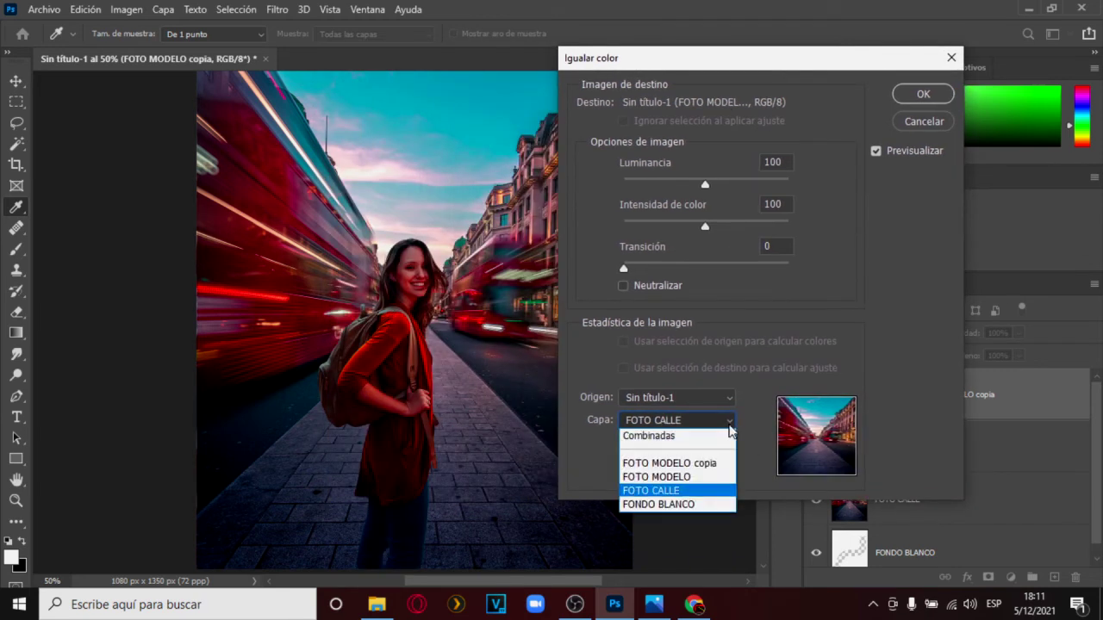
{"action": "left_click", "coordinate": [685, 504]}
{"action": "left_click", "coordinate": [698, 428]}
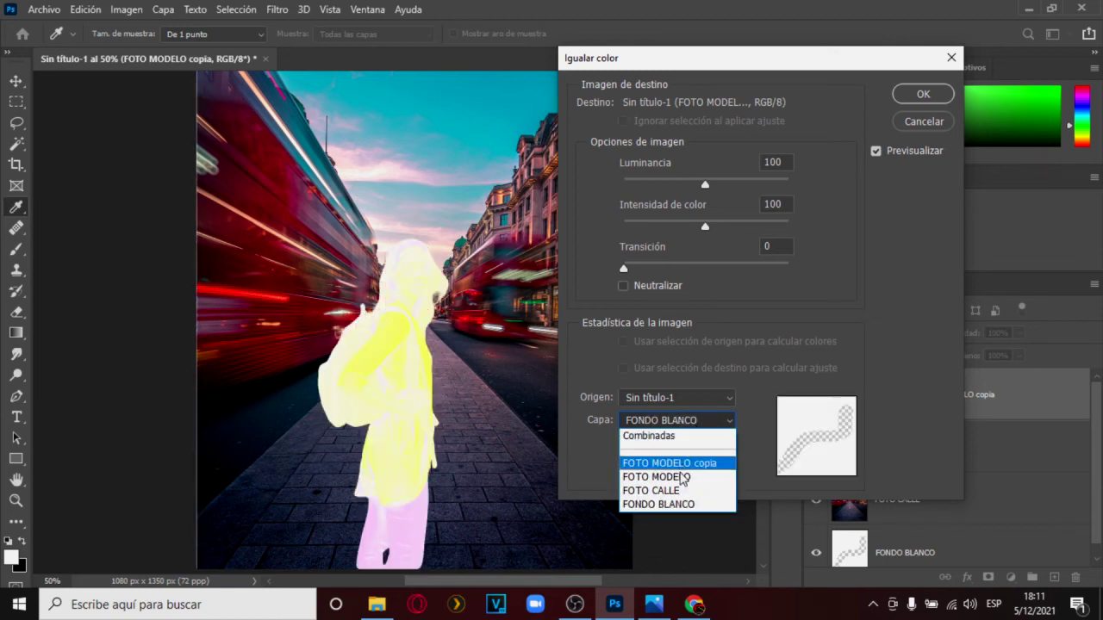
{"action": "key", "text": "Escape"}
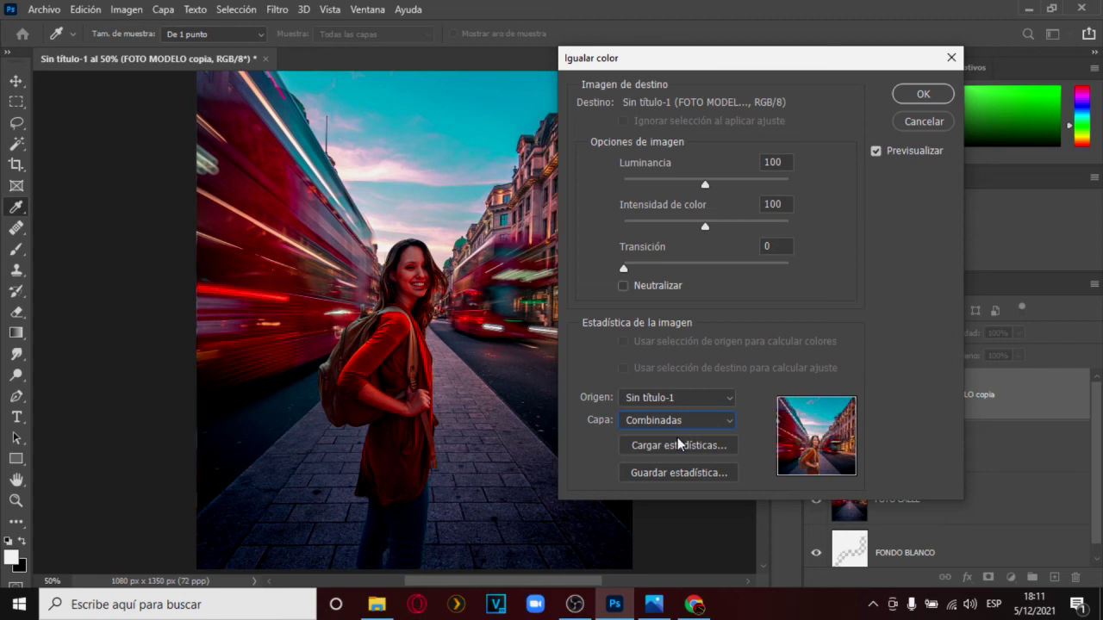
{"action": "left_click", "coordinate": [687, 424]}
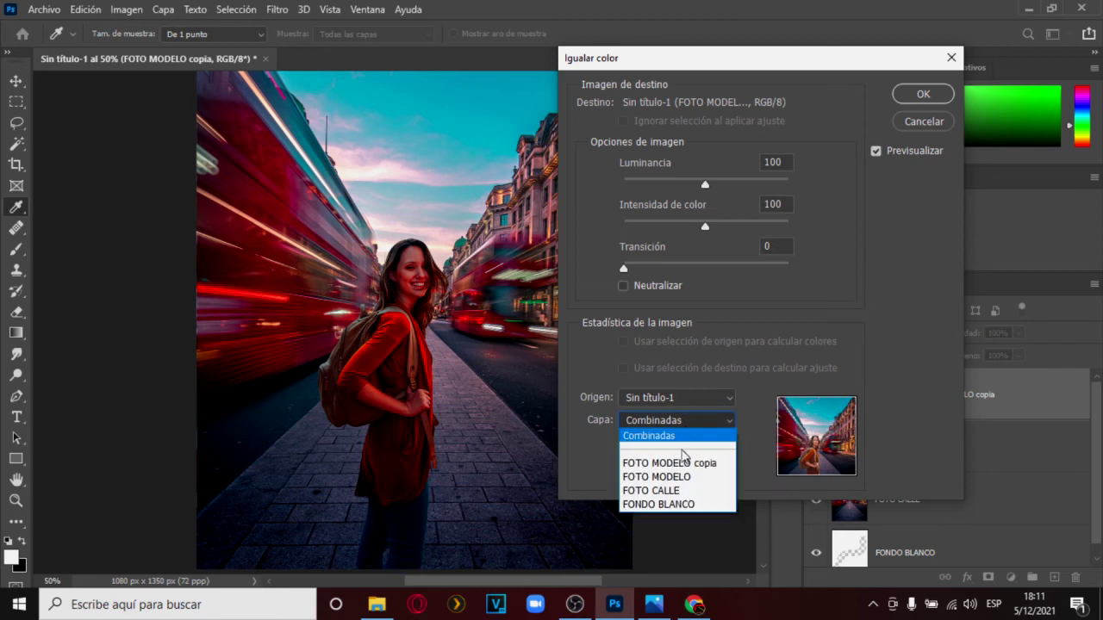
{"action": "left_click", "coordinate": [679, 491]}
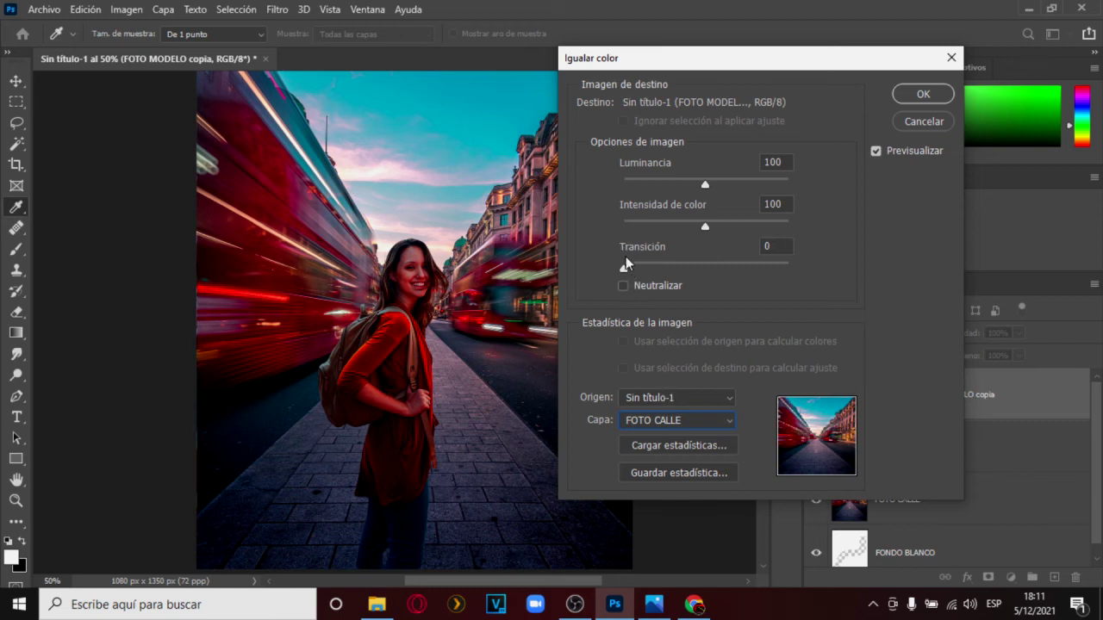
Set the Match Color fade (Transición) to 37, colour intensity to 58 and luminance to 69
{"action": "left_click_drag", "start_coordinate": [624, 270], "coordinate": [685, 273]}
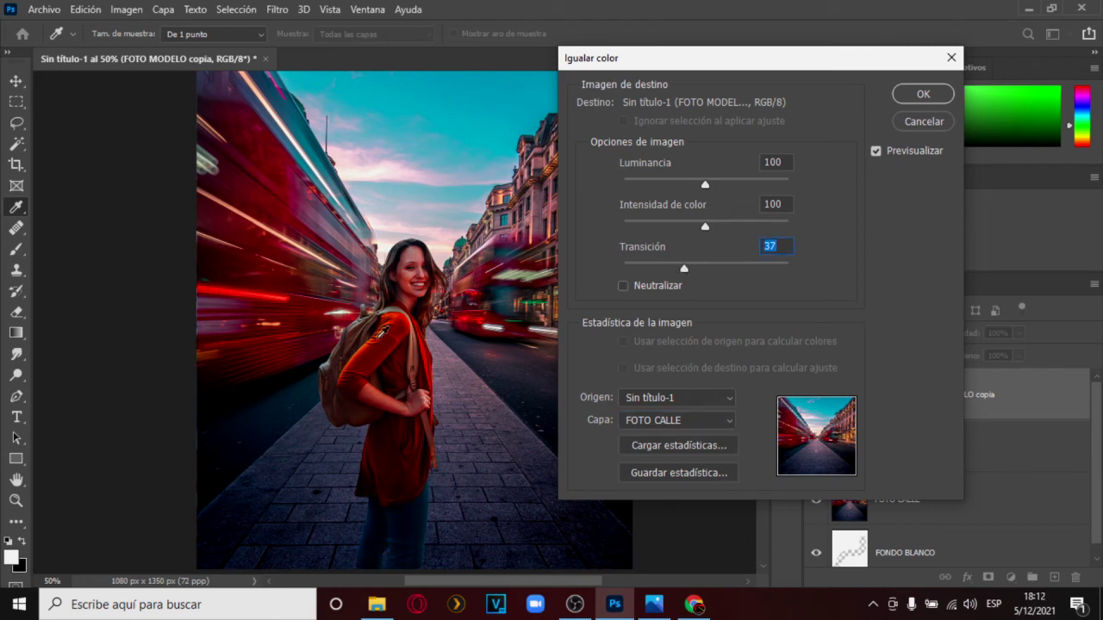
{"action": "left_click_drag", "start_coordinate": [707, 227], "coordinate": [672, 246]}
{"action": "left_click_drag", "start_coordinate": [706, 186], "coordinate": [680, 209]}
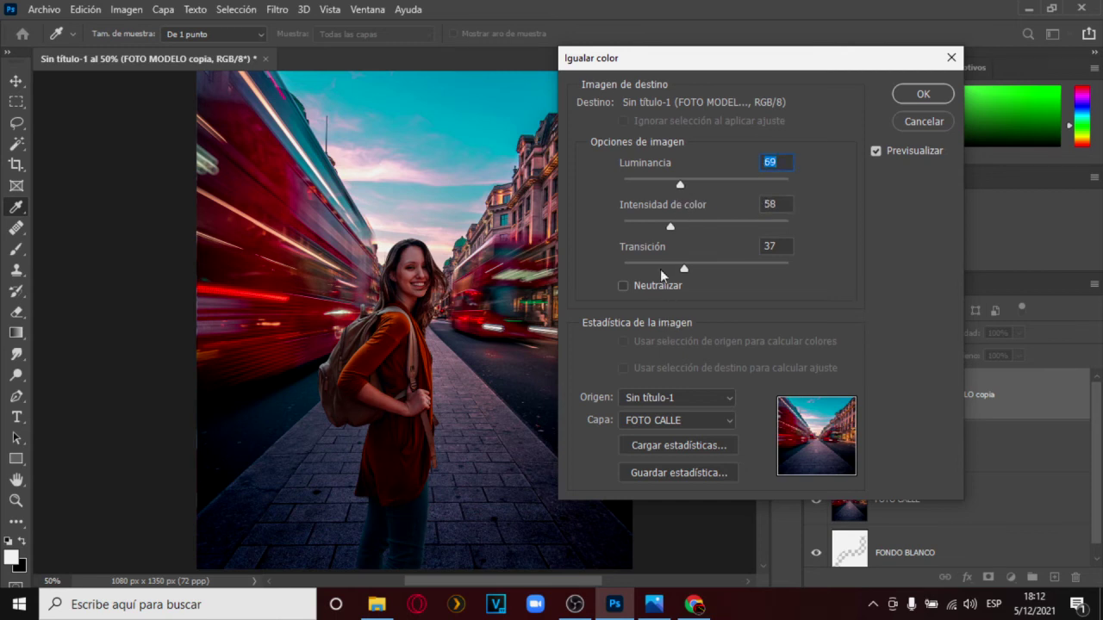
Slightly lower the fade and raise the colour intensity, and apply the colour match to the woman's layer
{"action": "mouse_move", "coordinate": [670, 227]}
{"action": "left_mouse_down"}
{"action": "mouse_move", "coordinate": [653, 228]}
{"action": "mouse_move", "coordinate": [674, 228]}
{"action": "left_mouse_up"}
{"action": "left_click_drag", "start_coordinate": [686, 268], "coordinate": [676, 271]}
{"action": "left_click_drag", "start_coordinate": [673, 226], "coordinate": [682, 227]}
{"action": "left_click", "coordinate": [901, 103]}
{"action": "key", "text": "z"}
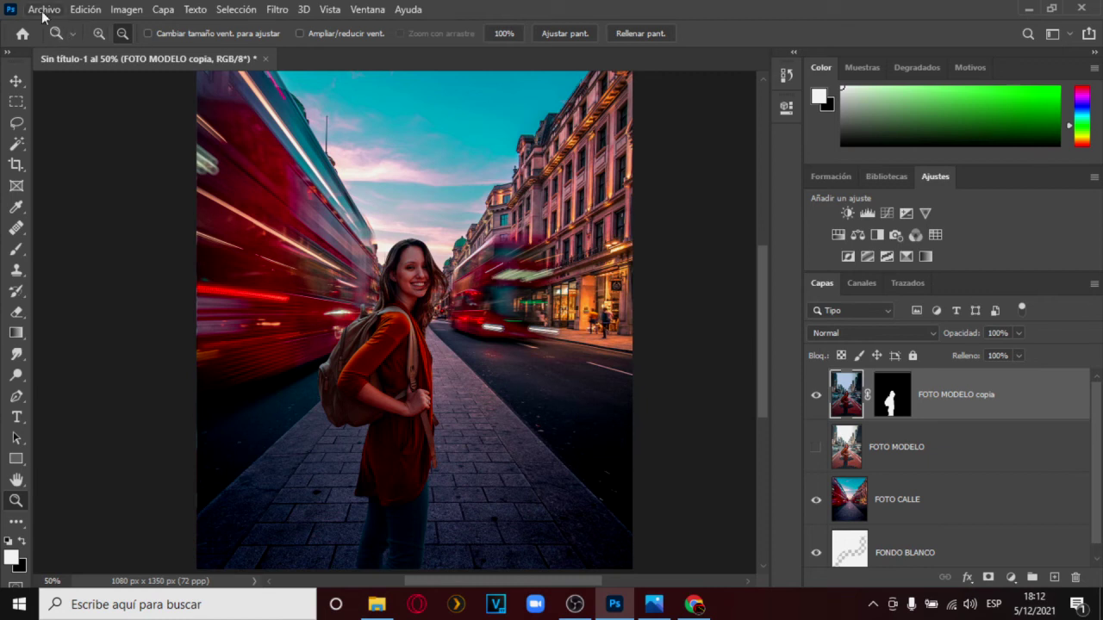
Add a Hue/Saturation (Tono/saturación) adjustment layer directly above FOTO CALLE and set its saturation to +28
{"action": "left_click", "coordinate": [914, 507]}
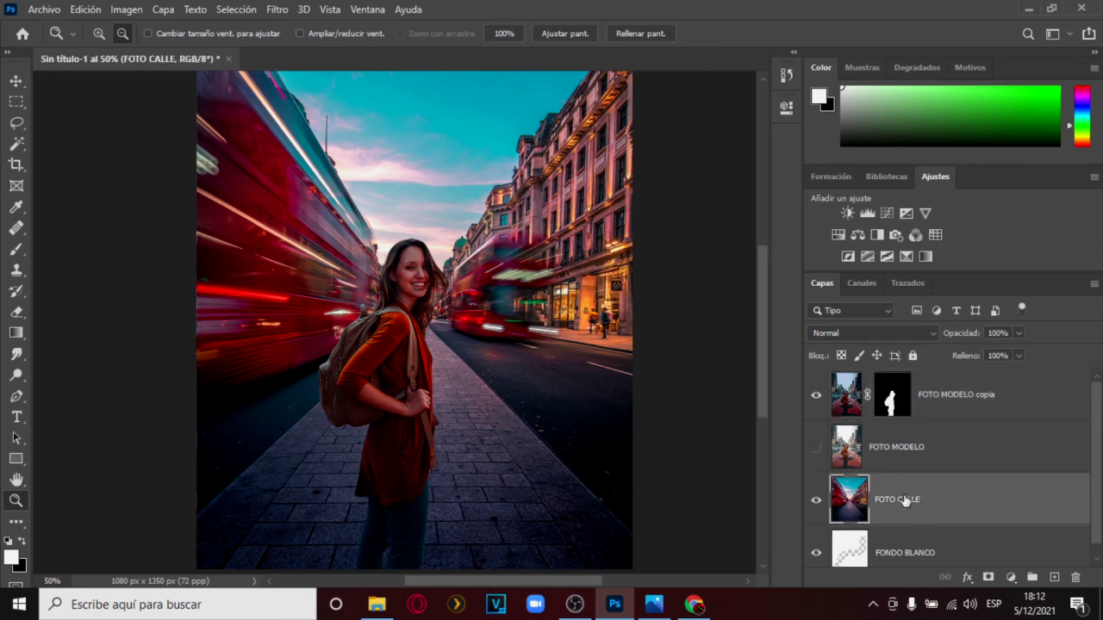
{"action": "scroll", "coordinate": [902, 504], "scroll_direction": "down", "scroll_amount": 1}
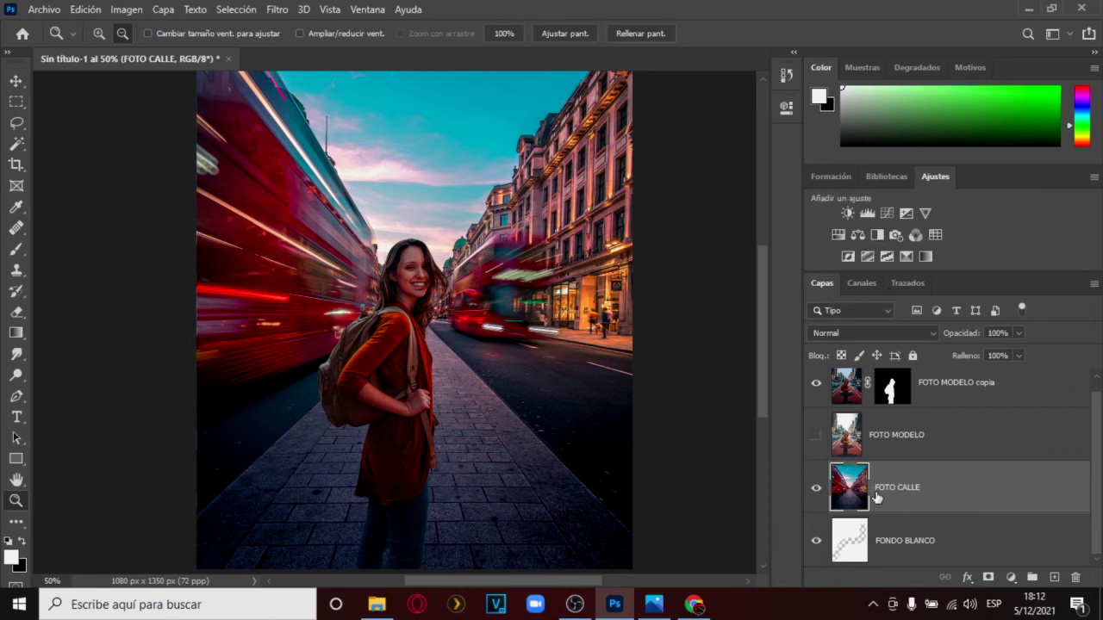
{"action": "left_click", "coordinate": [834, 239]}
{"action": "left_click_drag", "start_coordinate": [647, 249], "coordinate": [669, 250]}
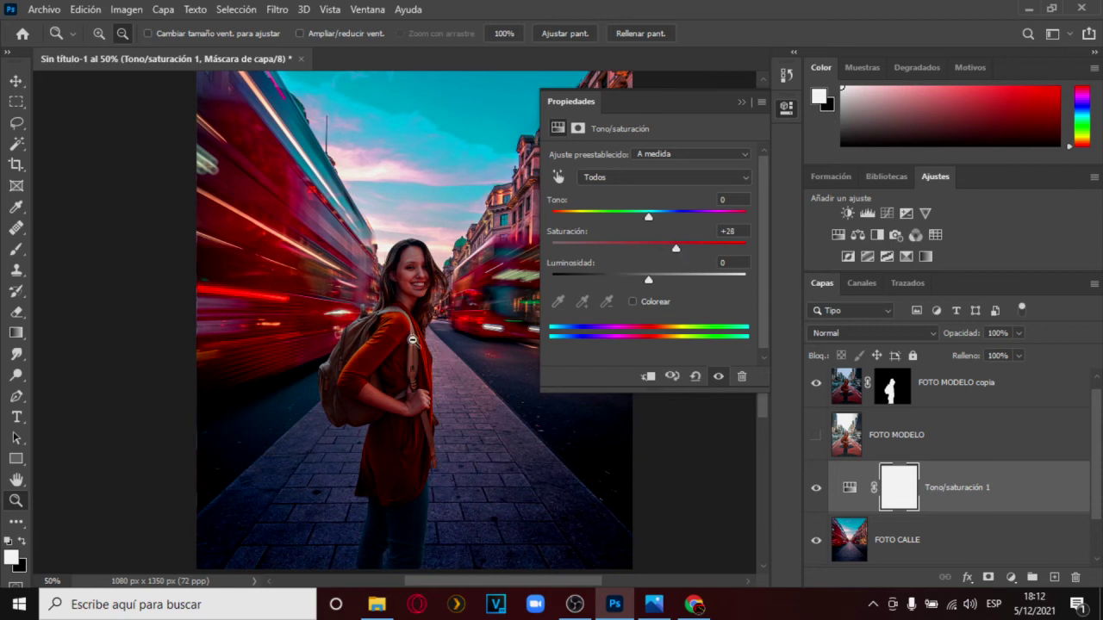
Set the Hue/Saturation adjustment's saturation to +20 and its lightness (Luminosidad) to -11, and close its properties
{"action": "left_click_drag", "start_coordinate": [674, 253], "coordinate": [638, 282]}
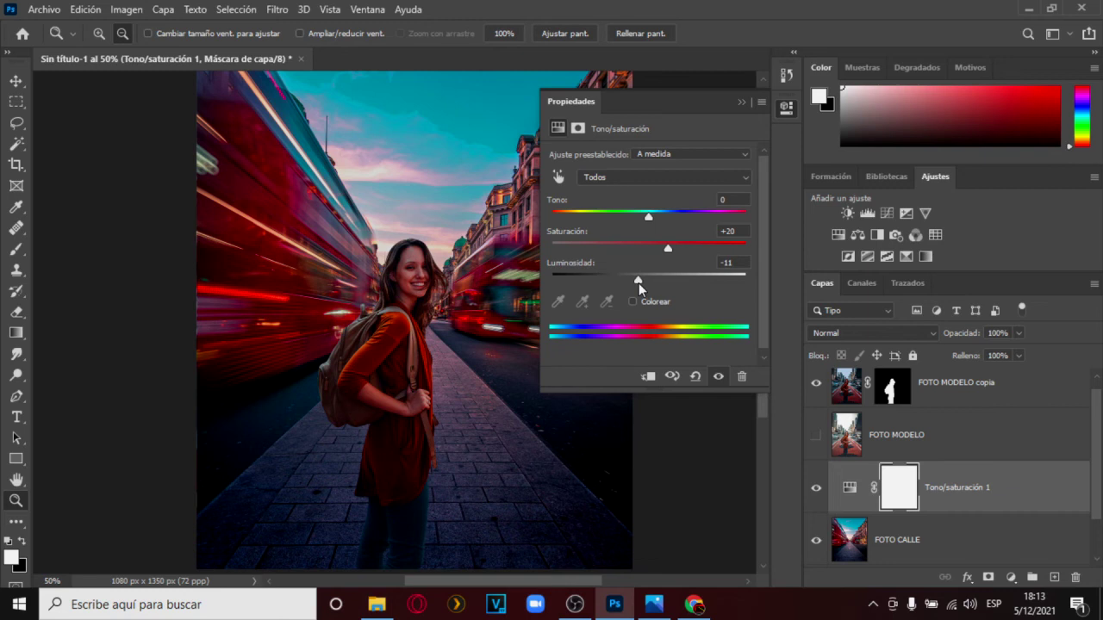
{"action": "left_click", "coordinate": [741, 104]}
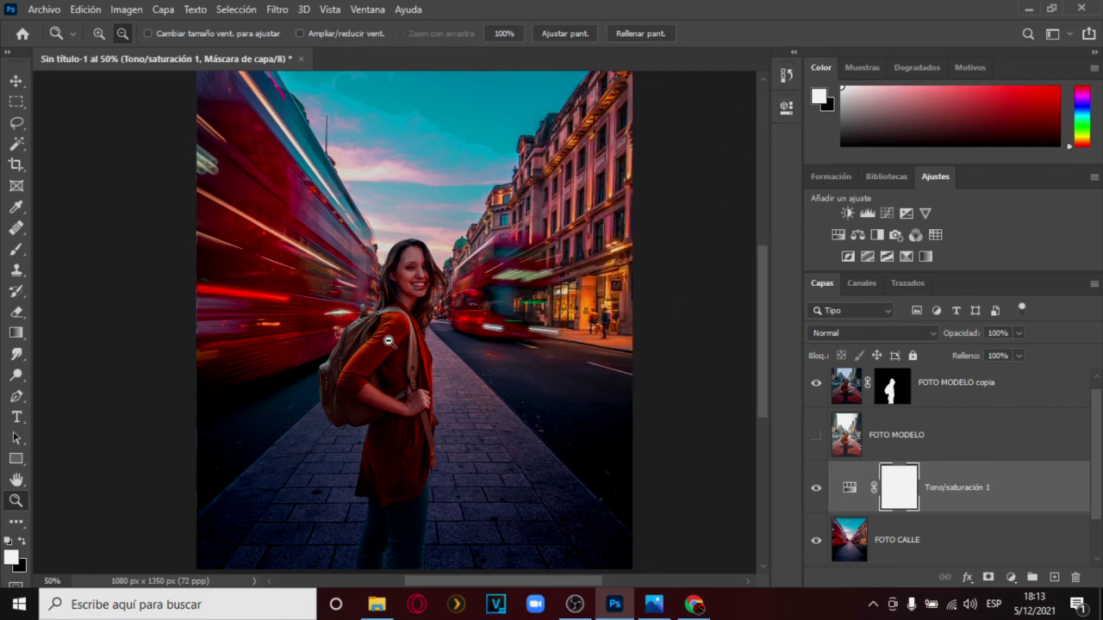
{"action": "double_click", "coordinate": [851, 489]}
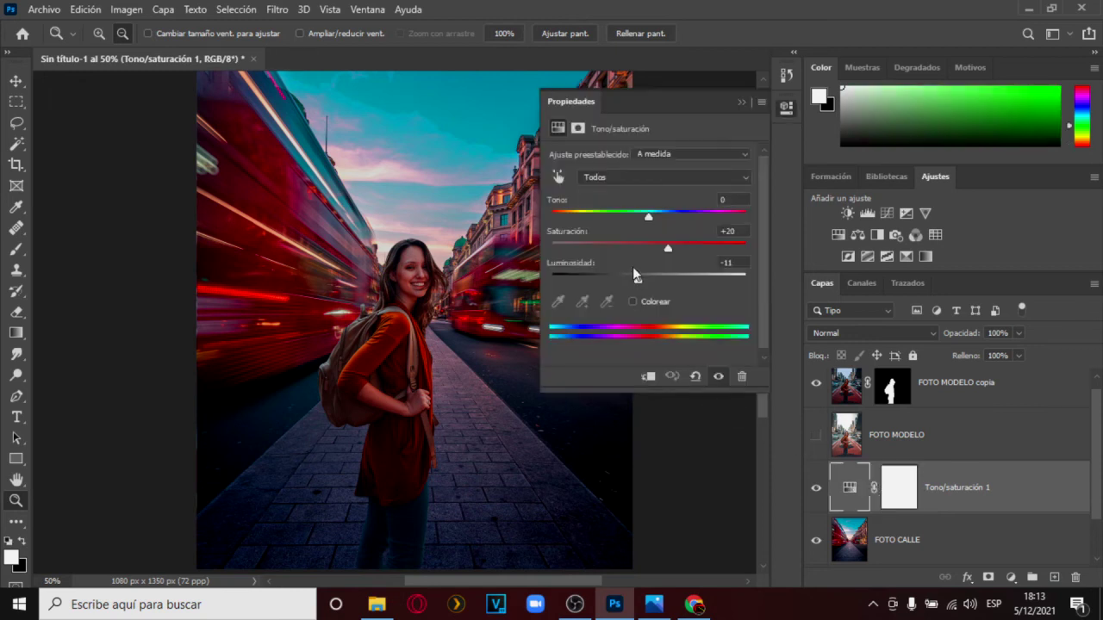
{"action": "mouse_move", "coordinate": [669, 248]}
{"action": "left_mouse_down"}
{"action": "mouse_move", "coordinate": [532, 278]}
{"action": "mouse_move", "coordinate": [666, 263]}
{"action": "left_mouse_up"}
{"action": "left_click", "coordinate": [742, 102]}
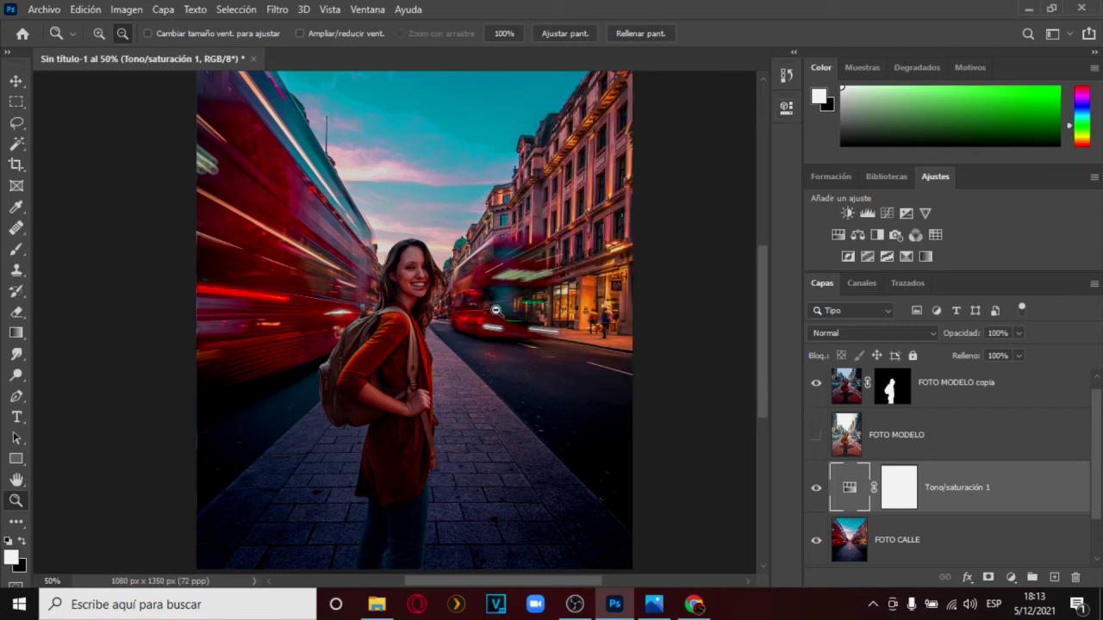
Open the legacy Save for Web export and inspect the woman and the street in its preview at 100% and 50%
{"action": "left_click", "coordinate": [52, 12]}
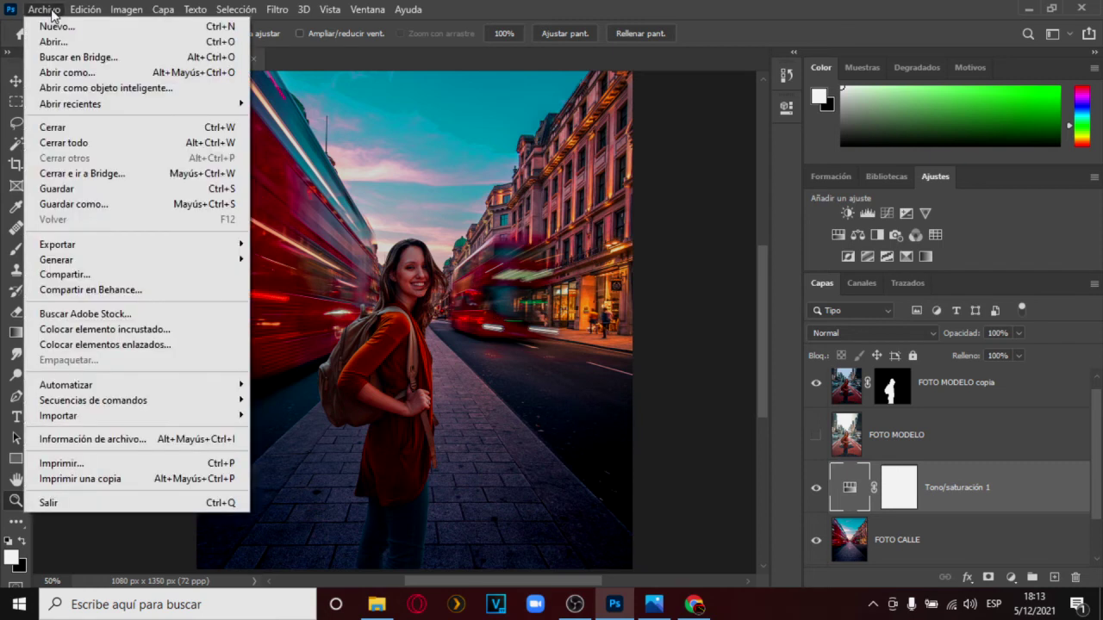
{"action": "mouse_move", "coordinate": [85, 249]}
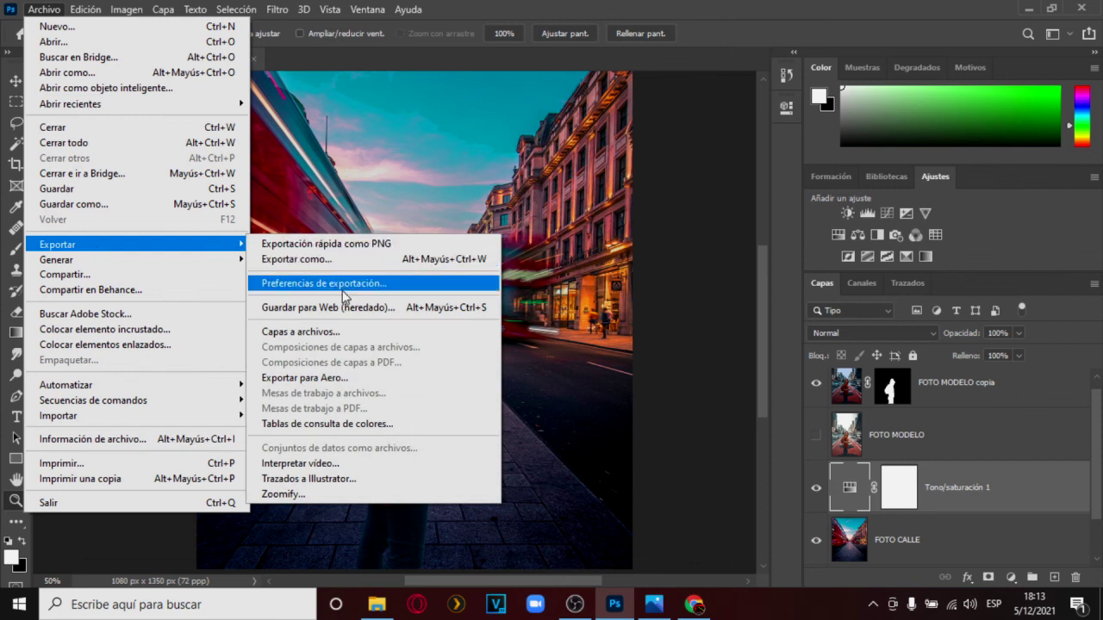
{"action": "left_click", "coordinate": [403, 313]}
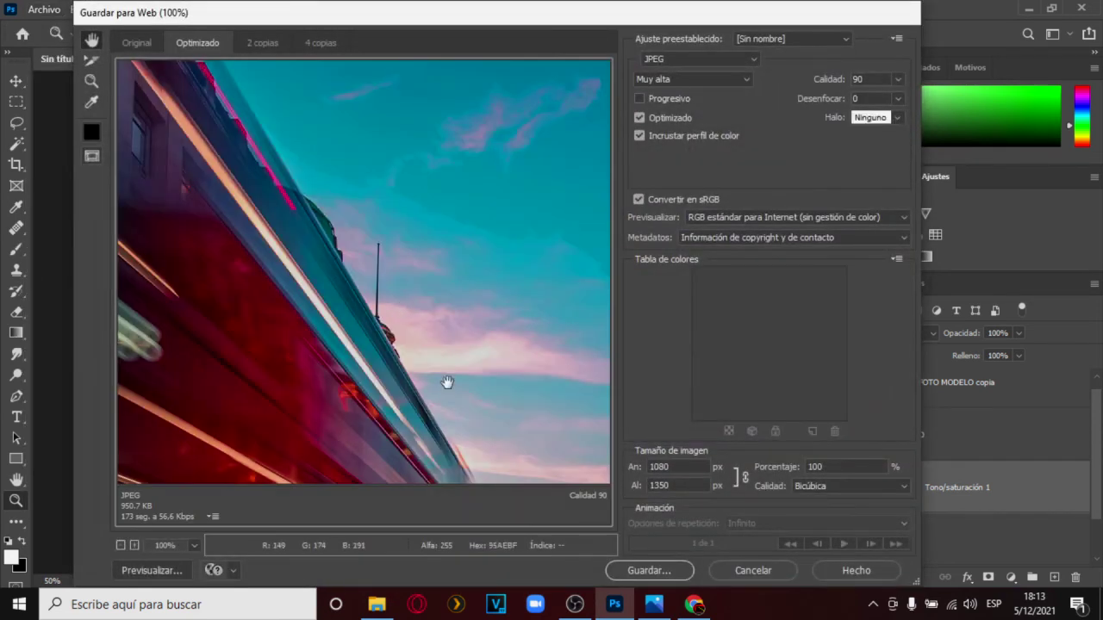
{"action": "left_click_drag", "start_coordinate": [448, 384], "coordinate": [333, 242]}
{"action": "left_click_drag", "start_coordinate": [394, 364], "coordinate": [282, 220]}
{"action": "left_click_drag", "start_coordinate": [345, 379], "coordinate": [336, 319]}
{"action": "left_click_drag", "start_coordinate": [439, 396], "coordinate": [448, 326]}
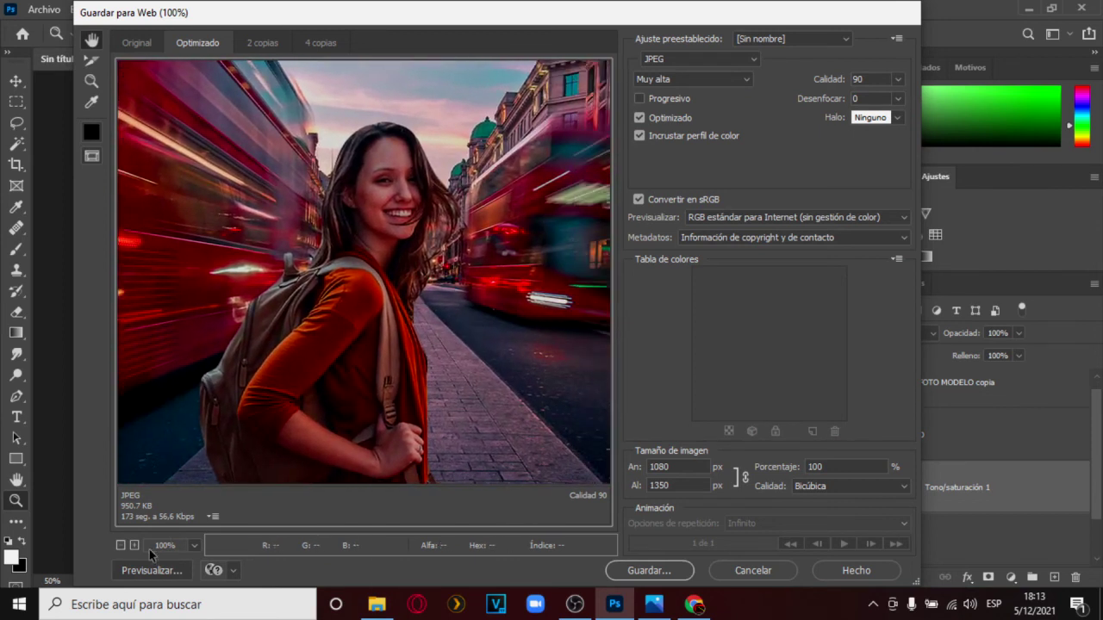
{"action": "left_click", "coordinate": [119, 546]}
{"action": "left_click", "coordinate": [118, 547]}
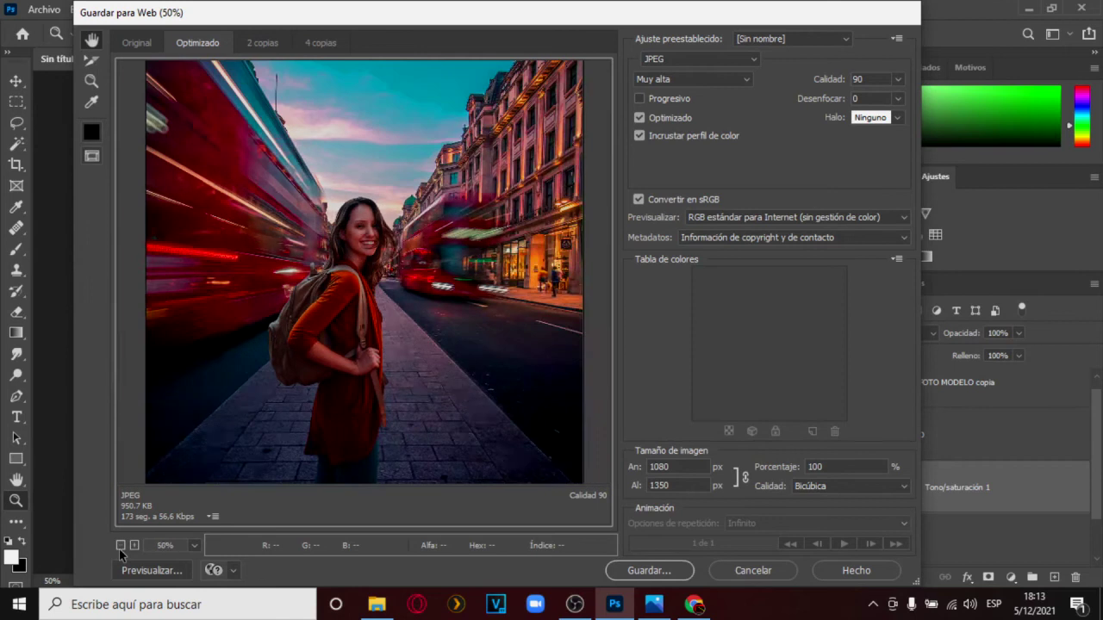
{"action": "left_click_drag", "start_coordinate": [417, 409], "coordinate": [465, 411]}
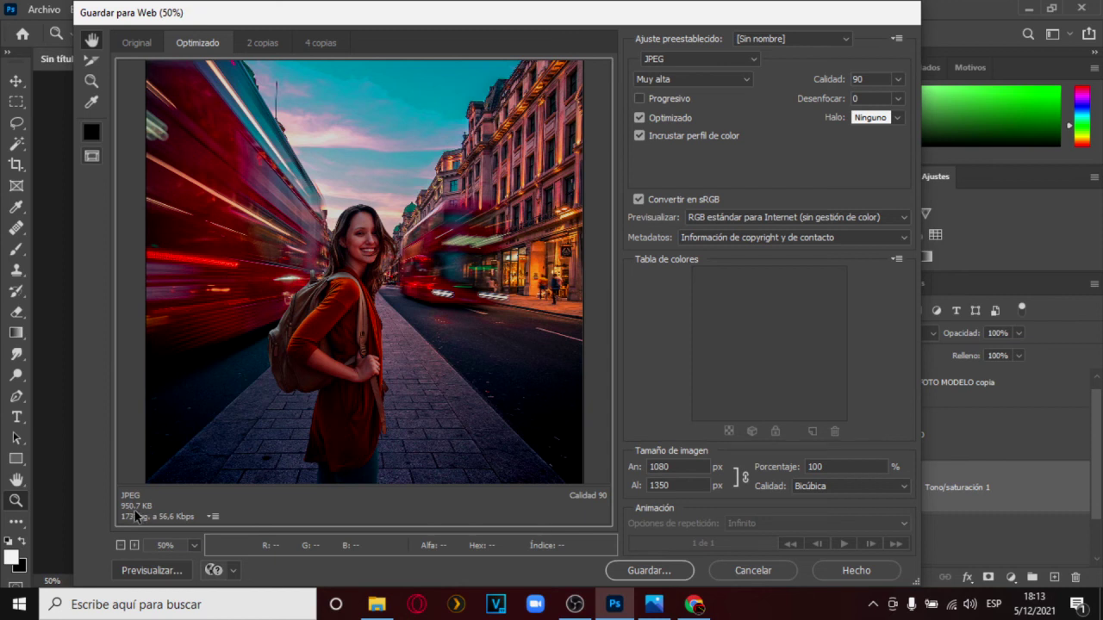
Try the Máxima JPEG quality and the GIF format in the export settings, and return the format to JPEG
{"action": "left_click", "coordinate": [727, 82]}
{"action": "left_click", "coordinate": [689, 139]}
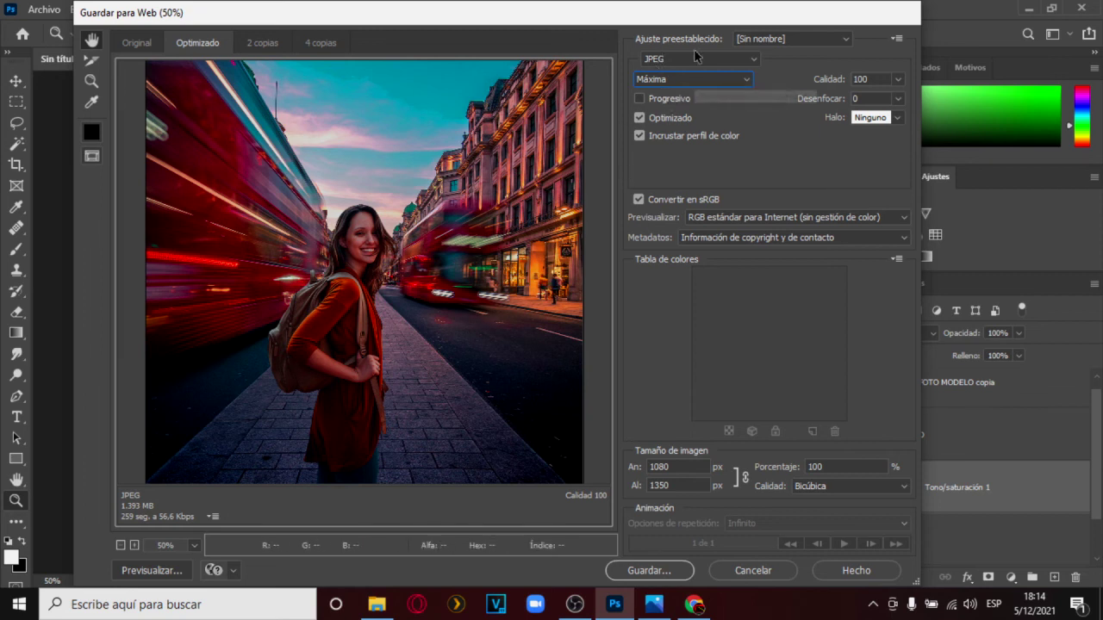
{"action": "left_click", "coordinate": [740, 62]}
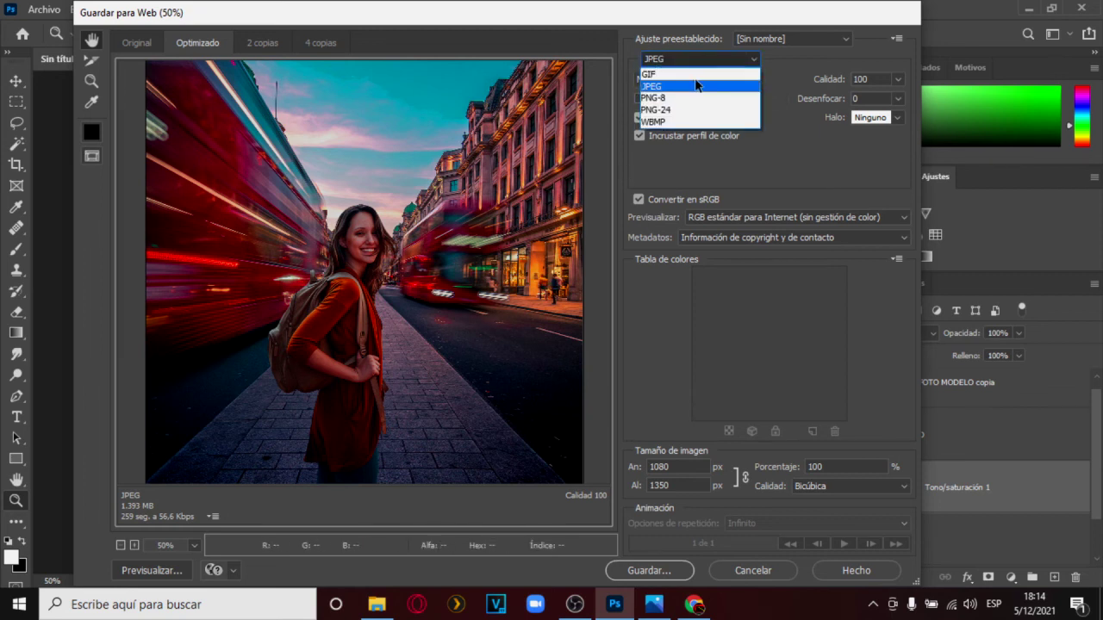
{"action": "left_click", "coordinate": [698, 63]}
{"action": "left_click", "coordinate": [698, 63]}
{"action": "left_click", "coordinate": [681, 71]}
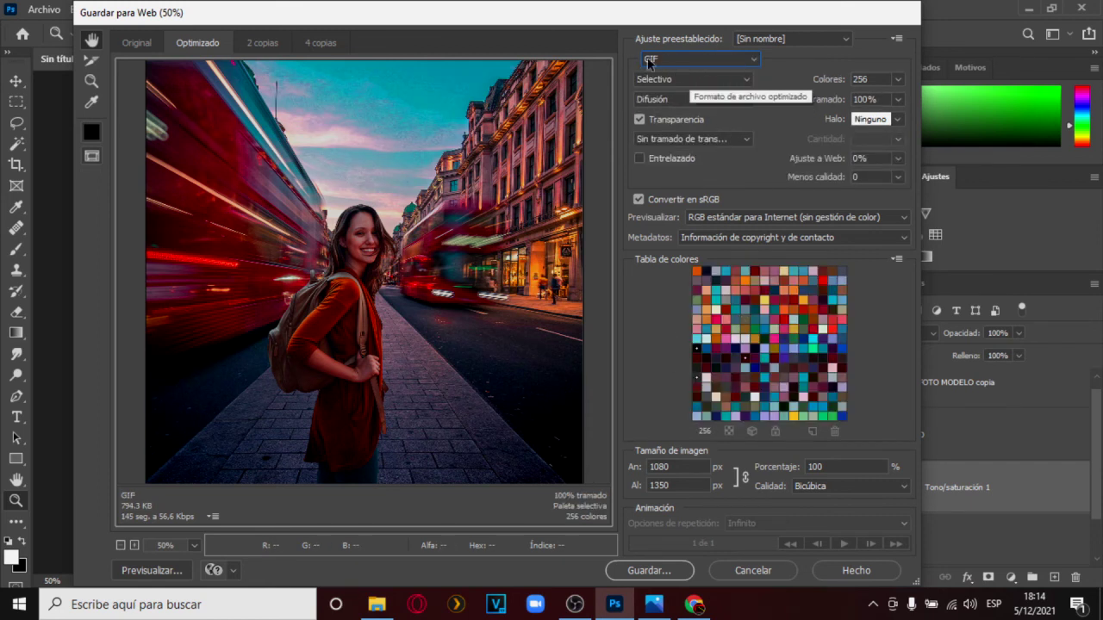
{"action": "left_click", "coordinate": [756, 60]}
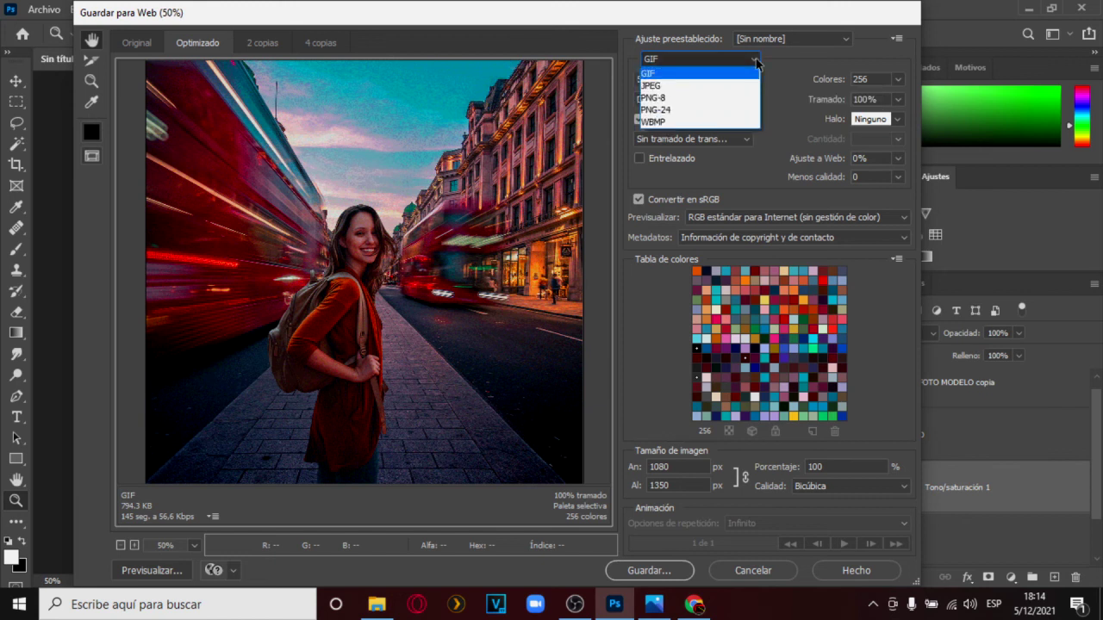
{"action": "left_click", "coordinate": [670, 87]}
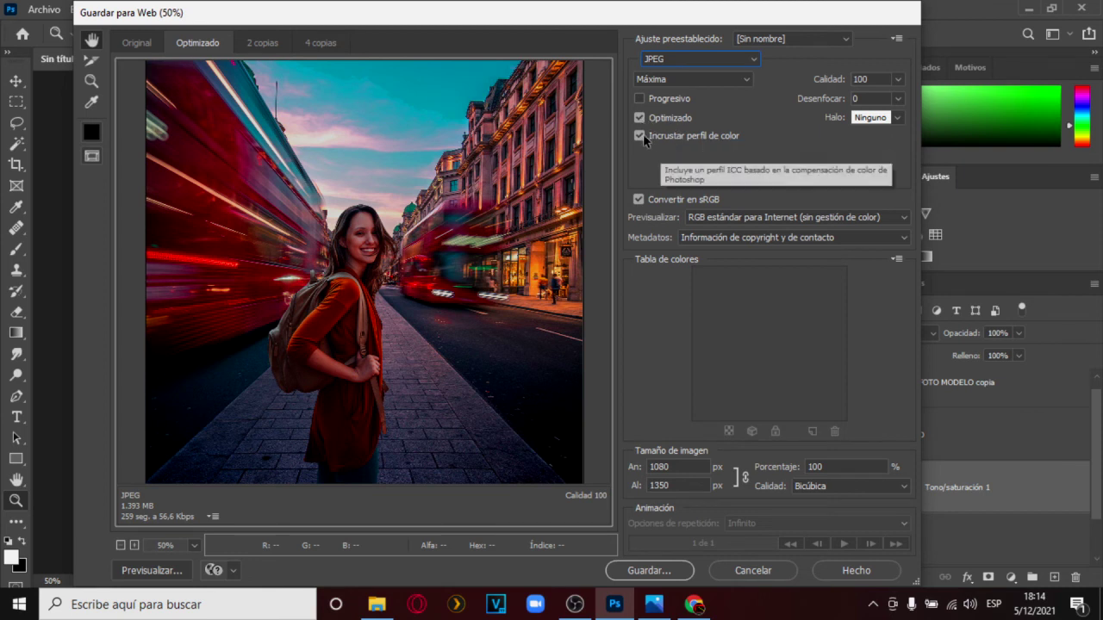
Keep sRGB conversion enabled and the halo at Ninguno, and set the JPEG quality to 90
{"action": "left_click", "coordinate": [640, 199]}
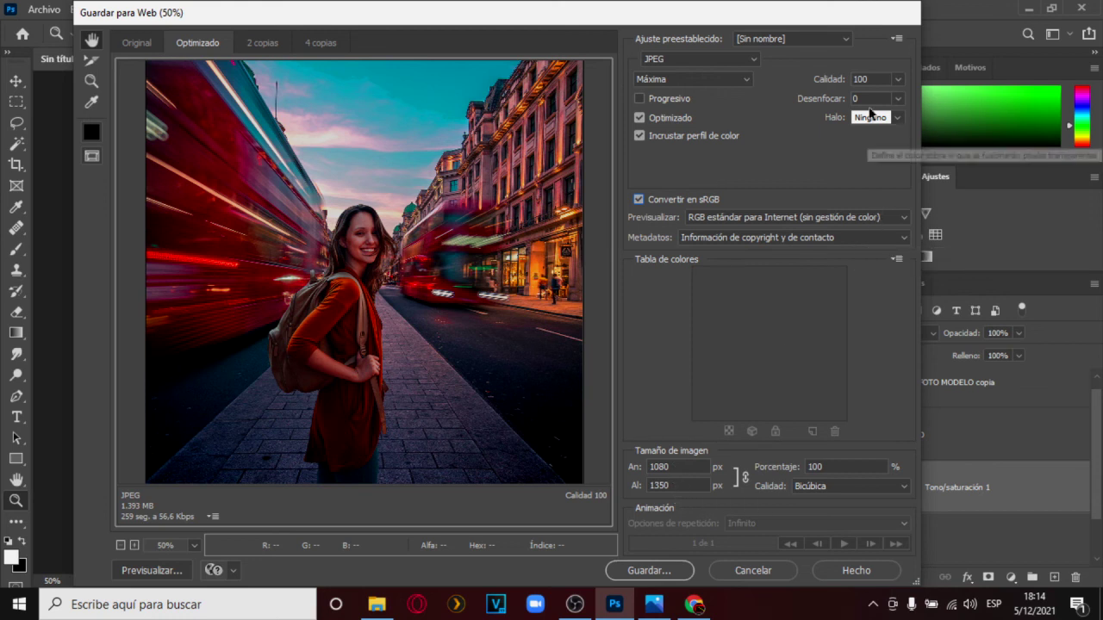
{"action": "left_click", "coordinate": [895, 119]}
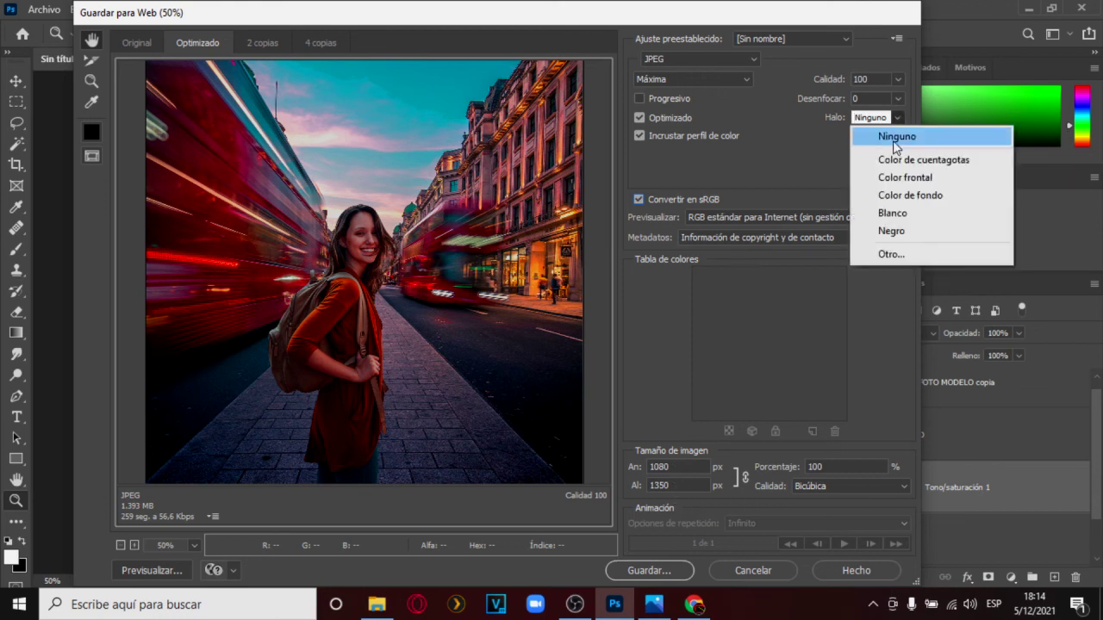
{"action": "left_click", "coordinate": [896, 137]}
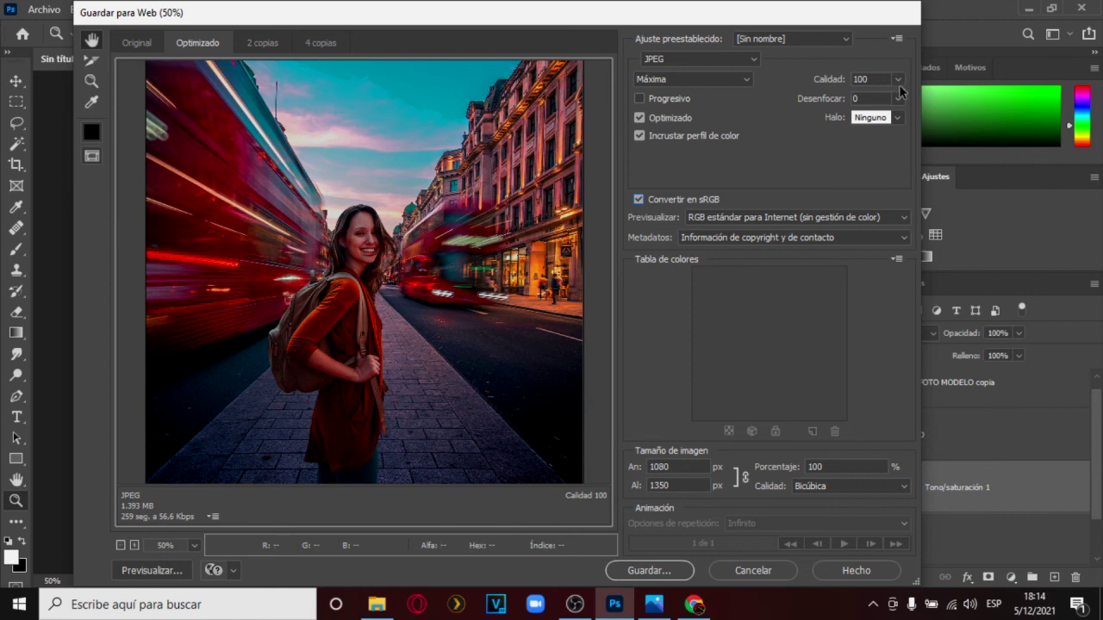
{"action": "left_click", "coordinate": [899, 100]}
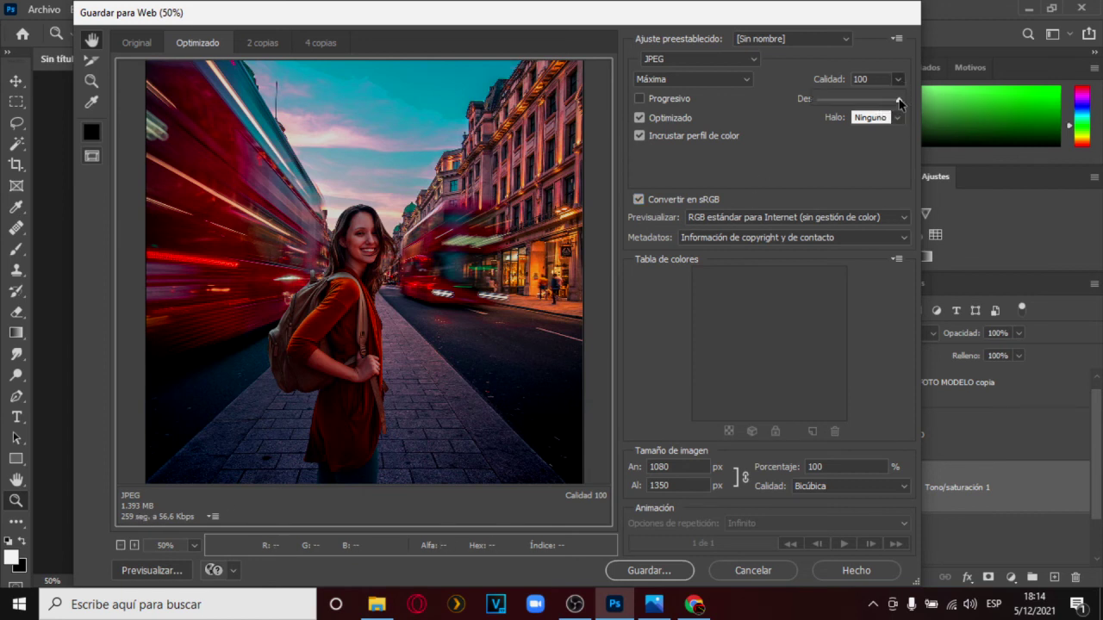
{"action": "left_click_drag", "start_coordinate": [891, 108], "coordinate": [890, 106]}
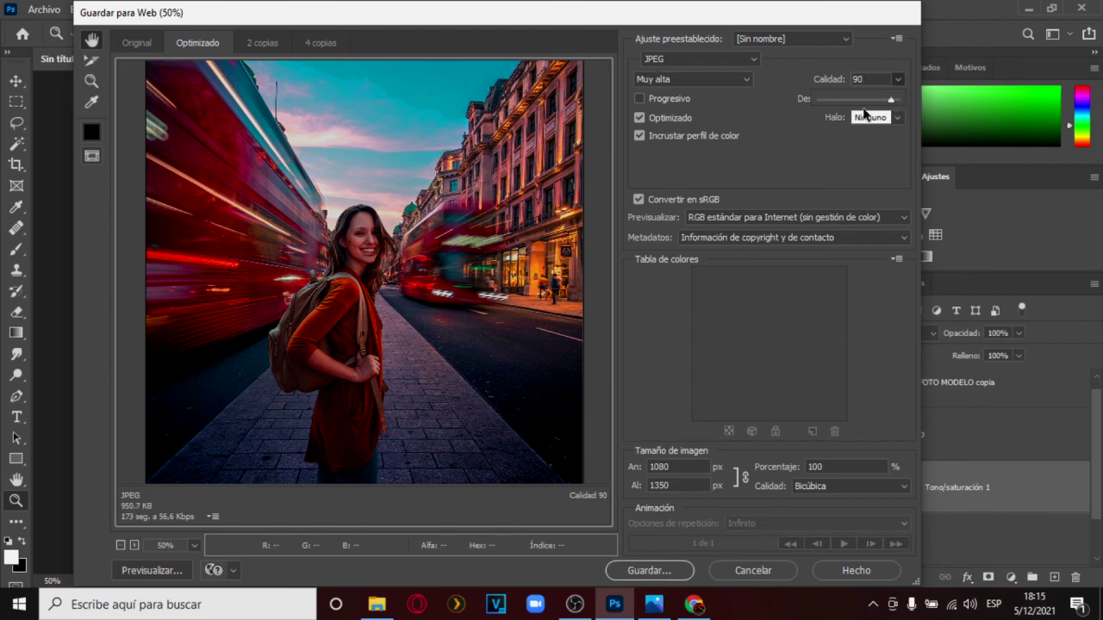
{"action": "left_click", "coordinate": [833, 57]}
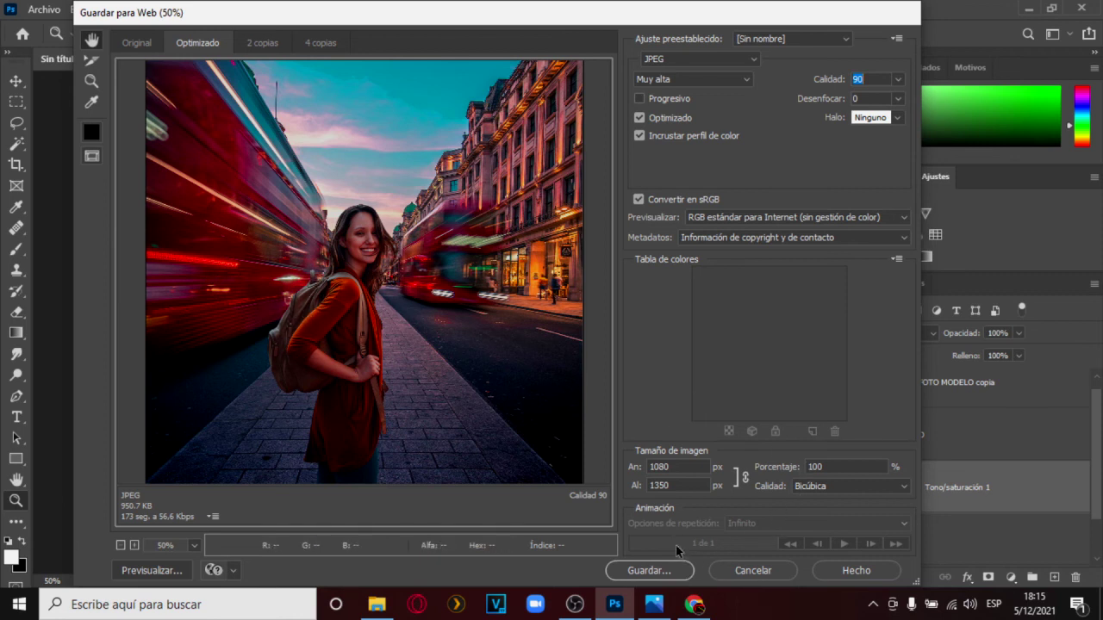
Save the optimized JPEG to Escritorio, naming it with the author's first name followed by "FOTO JPG 1"
{"action": "left_click", "coordinate": [655, 572]}
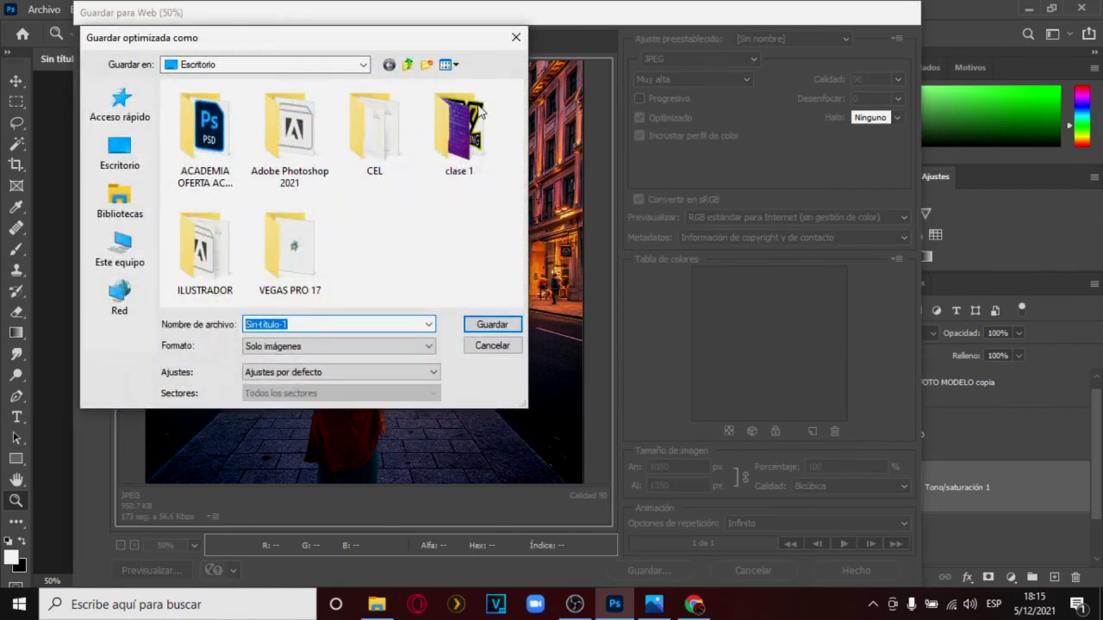
{"action": "left_click_drag", "start_coordinate": [413, 40], "coordinate": [607, 57]}
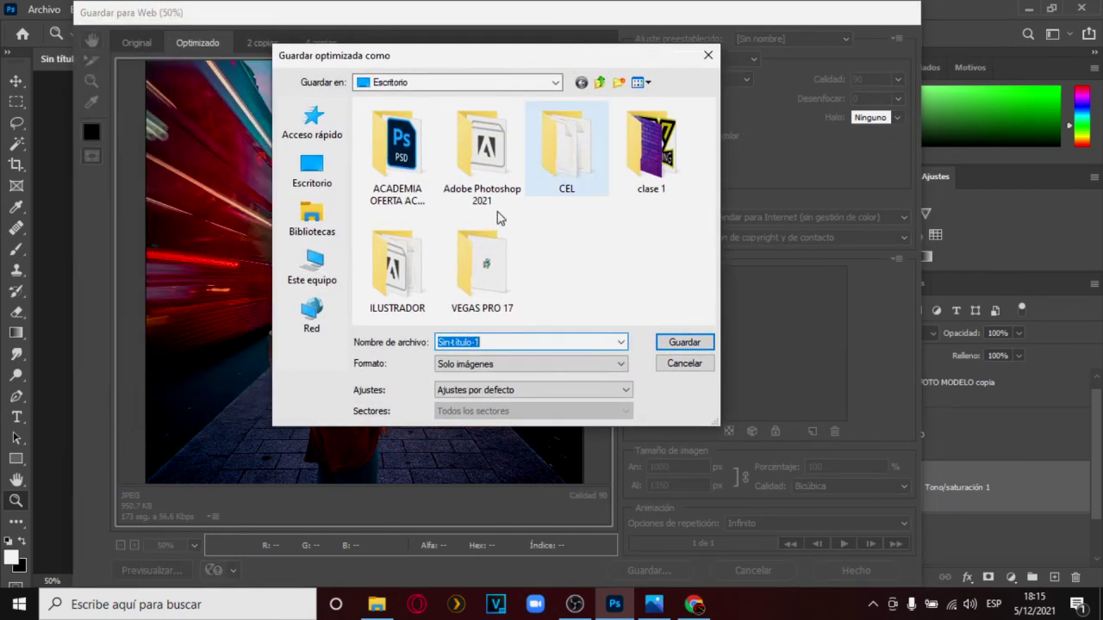
{"action": "left_click", "coordinate": [327, 191]}
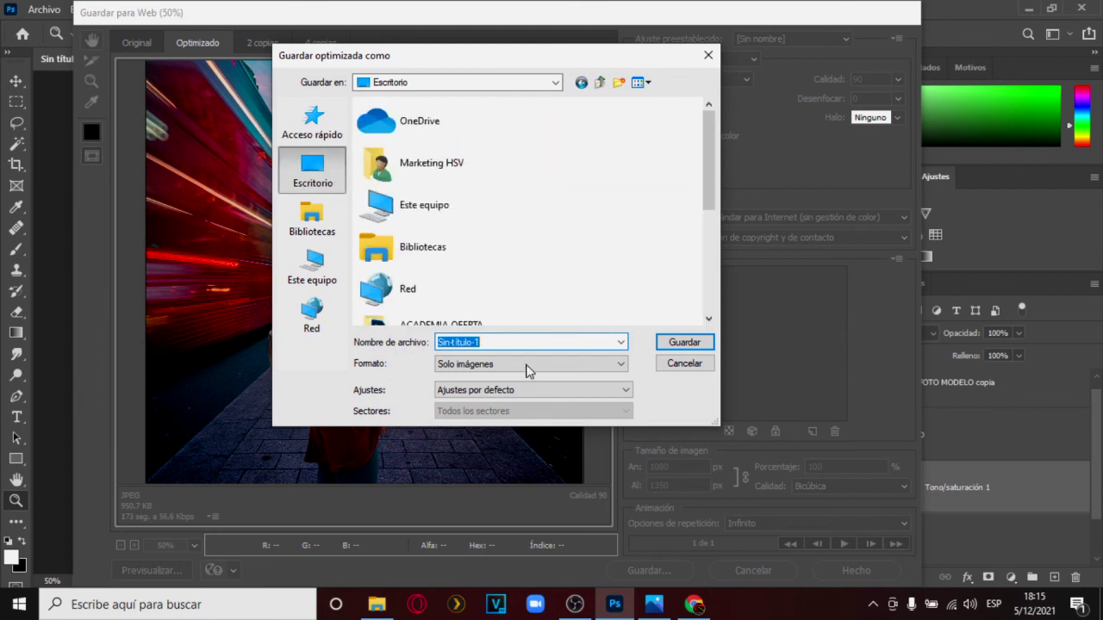
{"action": "left_click", "coordinate": [505, 340]}
{"action": "left_click_drag", "start_coordinate": [504, 339], "coordinate": [432, 340]}
{"action": "type", "text": "HAROLD FOTO JPG 1"}
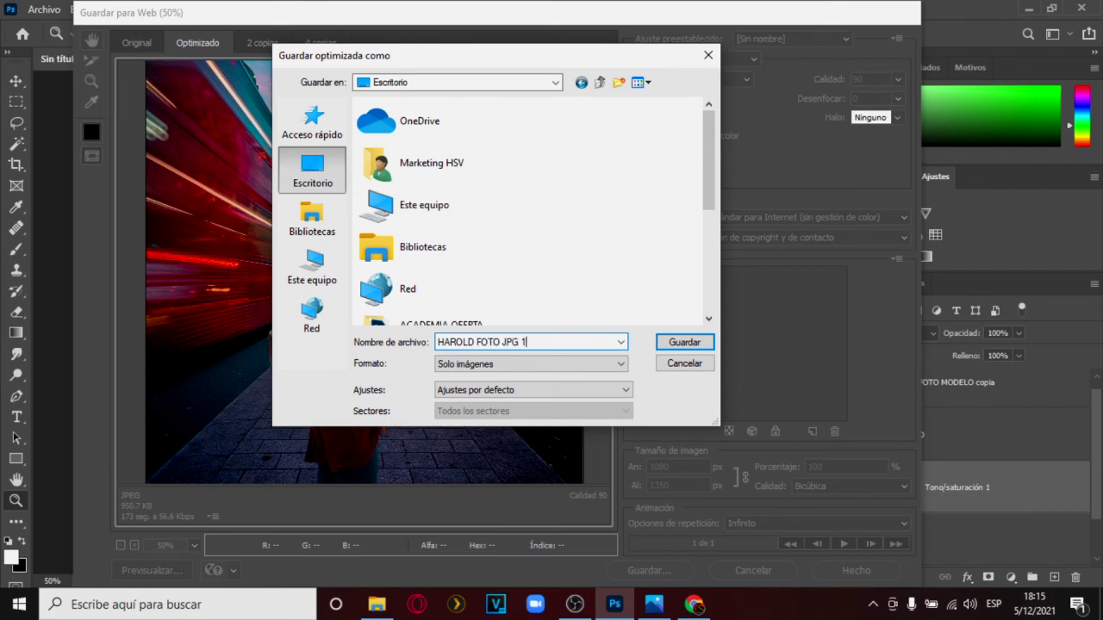
{"action": "left_click", "coordinate": [665, 347]}
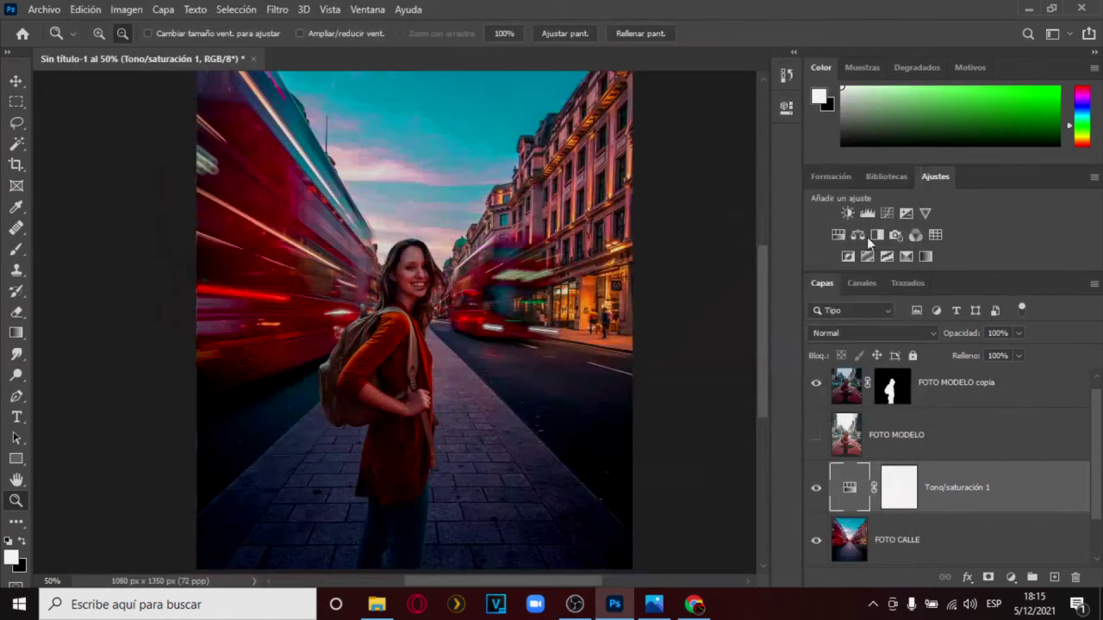
Minimize Photoshop and the browser, and move the exported JPEG beside the clase 1 folder on the desktop
{"action": "left_click", "coordinate": [1027, 9]}
{"action": "left_click", "coordinate": [1013, 12]}
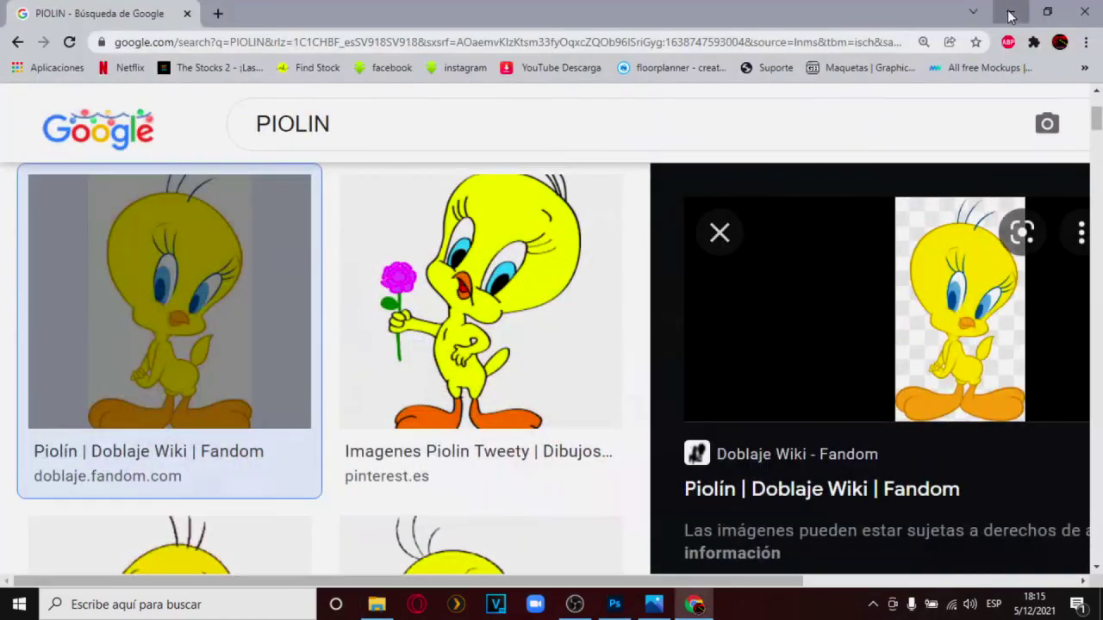
{"action": "left_click", "coordinate": [1004, 10]}
{"action": "left_click_drag", "start_coordinate": [88, 345], "coordinate": [567, 193]}
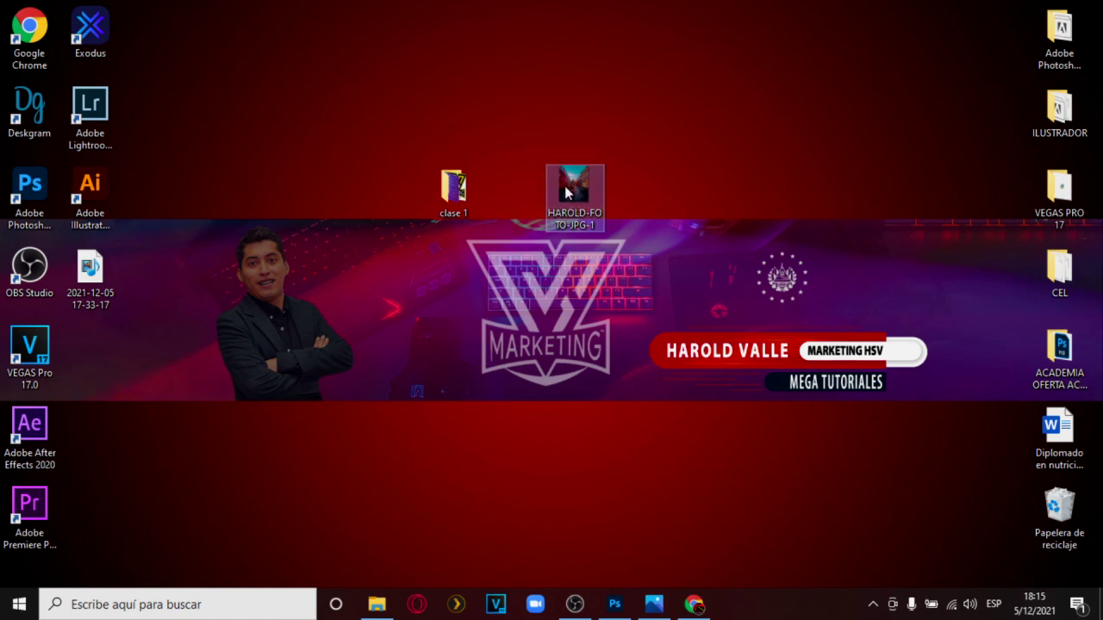
{"action": "mouse_move", "coordinate": [573, 198]}
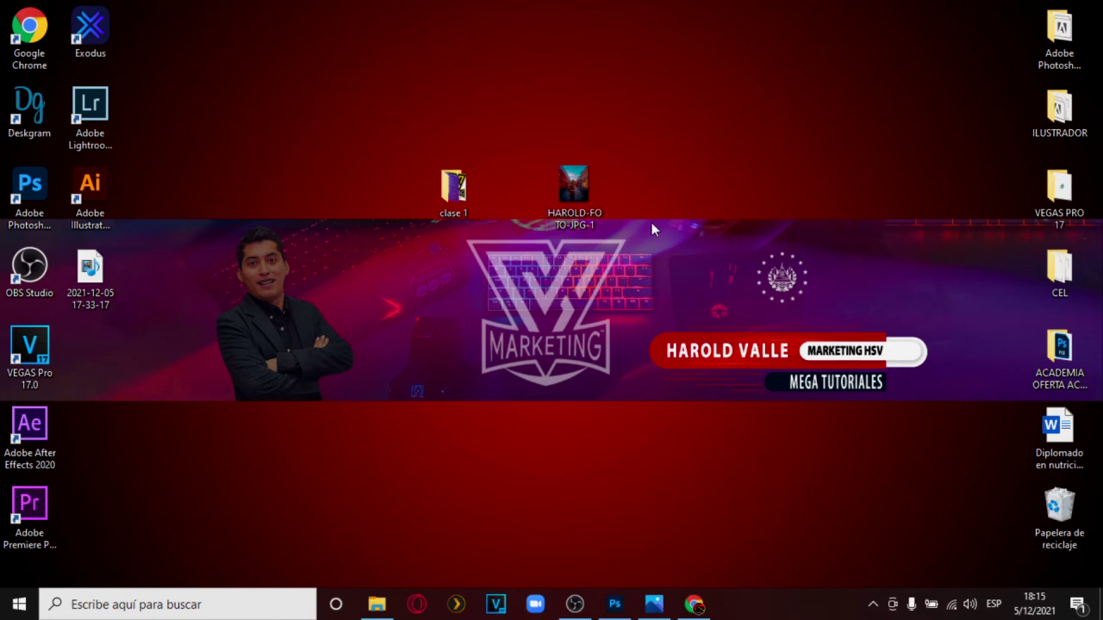
{"action": "left_click", "coordinate": [583, 202]}
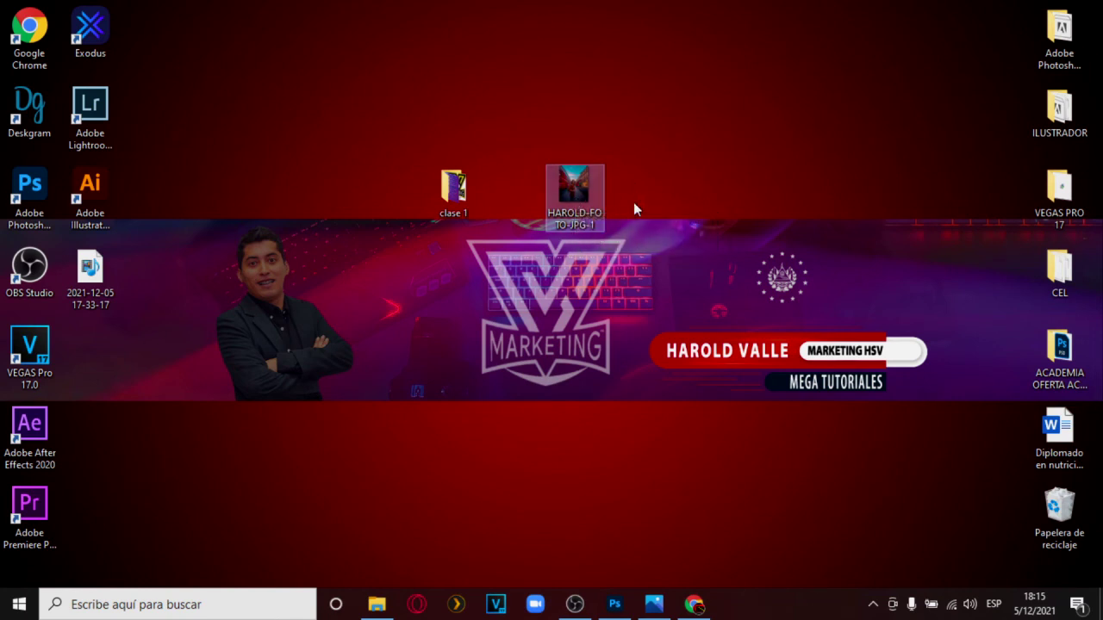
{"action": "mouse_move", "coordinate": [610, 224]}
Return to Photoshop and review the composite's layer stack, briefly checking the desktop for the exported file
{"action": "left_click", "coordinate": [614, 605]}
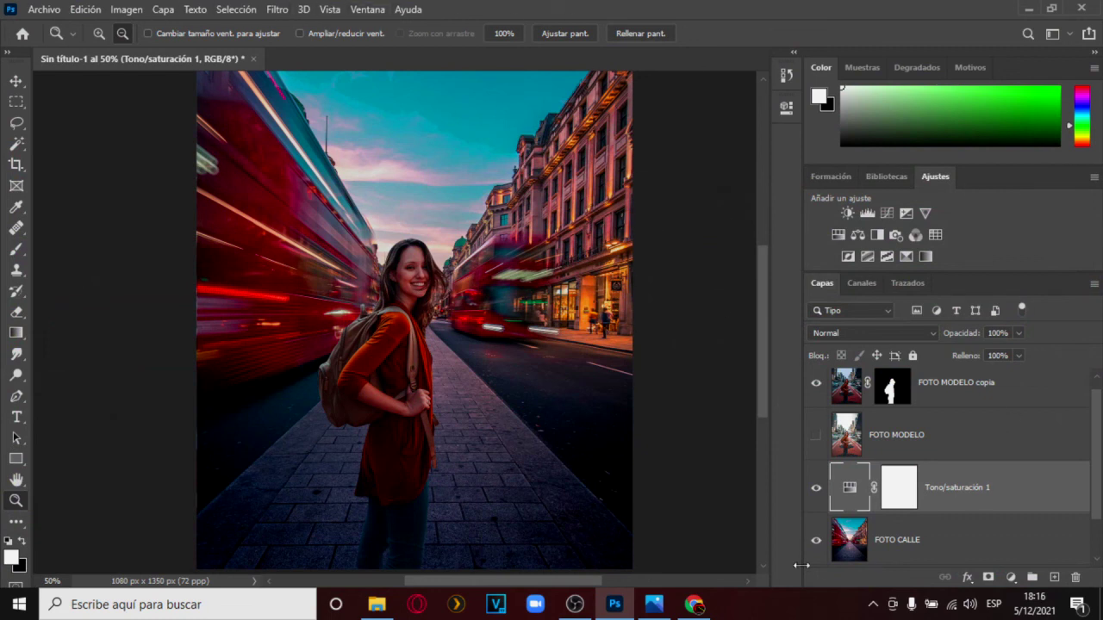
{"action": "scroll", "coordinate": [965, 418], "scroll_direction": "down", "scroll_amount": 1}
{"action": "scroll", "coordinate": [982, 440], "scroll_direction": "up", "scroll_amount": 1}
{"action": "scroll", "coordinate": [987, 448], "scroll_direction": "down", "scroll_amount": 1}
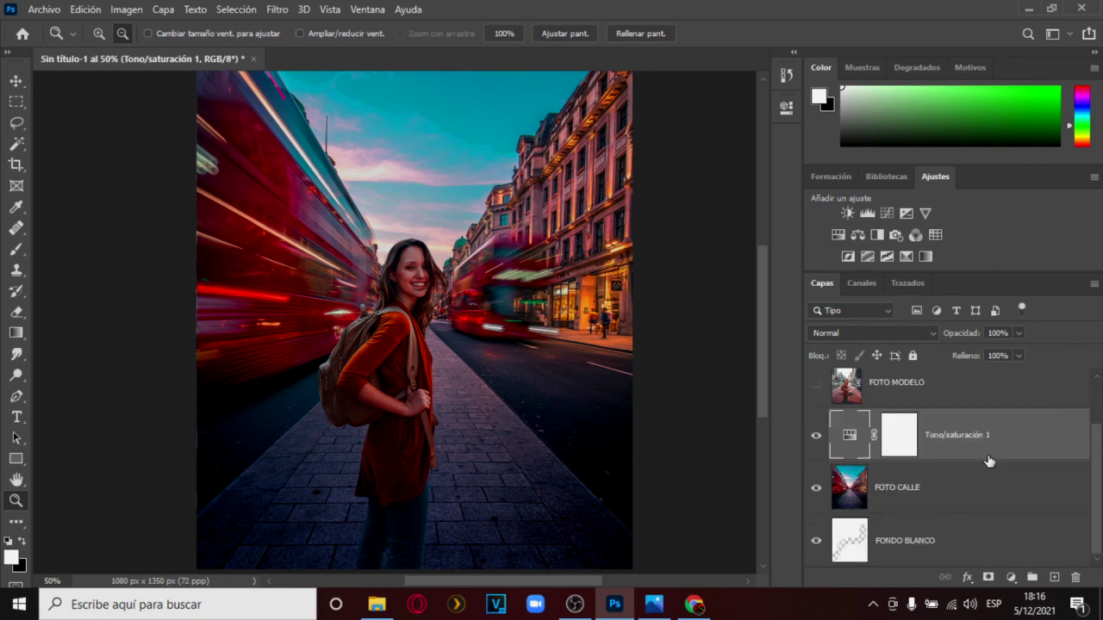
{"action": "scroll", "coordinate": [988, 460], "scroll_direction": "up", "scroll_amount": 1}
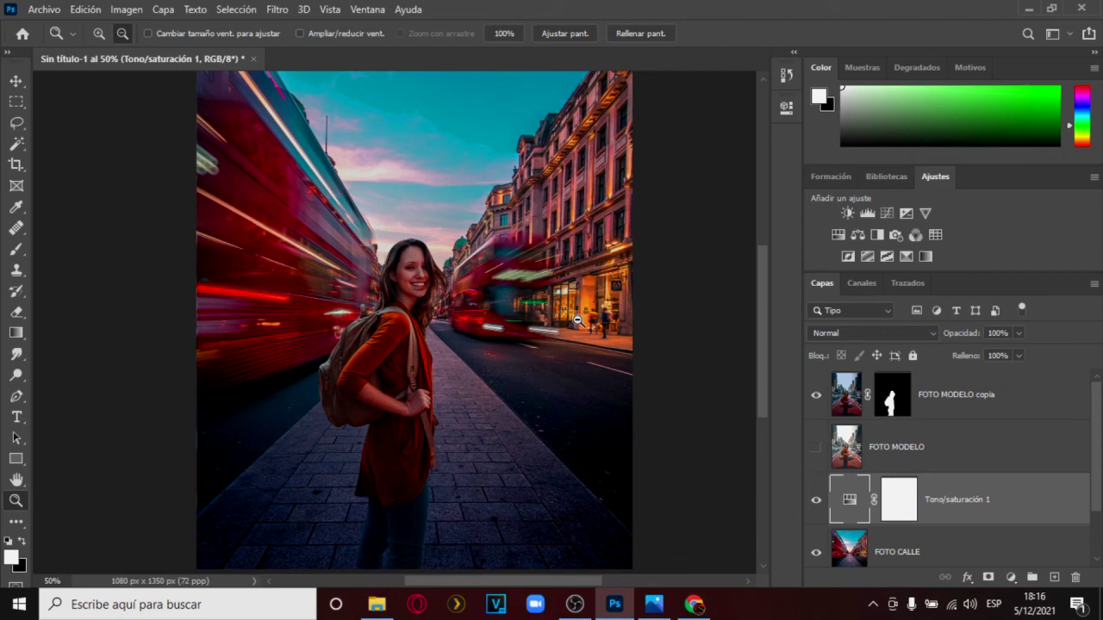
{"action": "left_click", "coordinate": [1029, 9]}
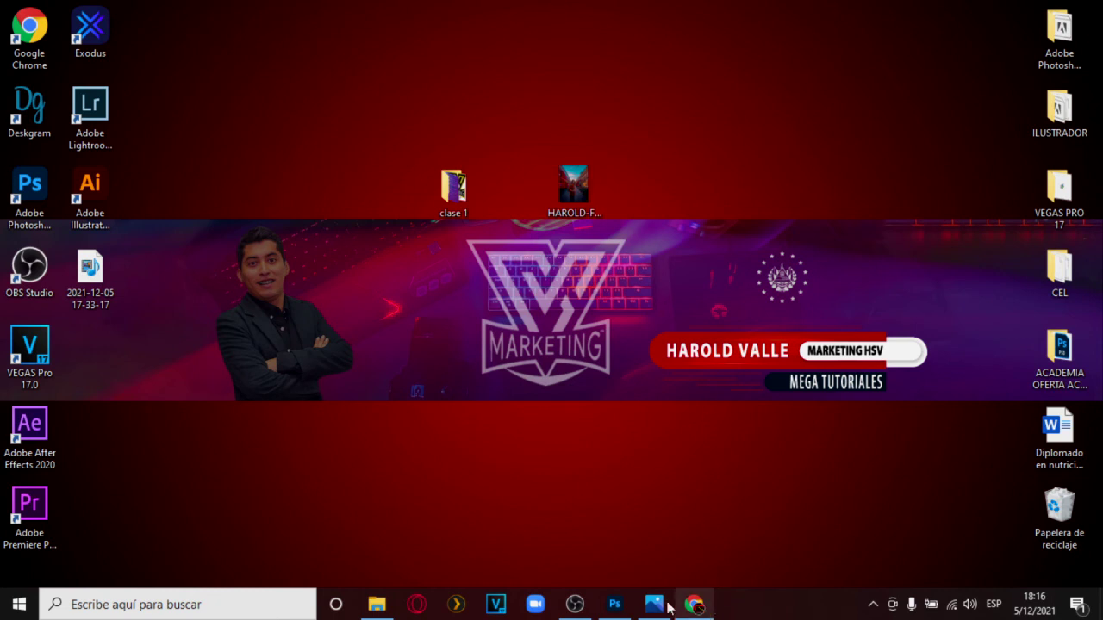
{"action": "left_click", "coordinate": [614, 604]}
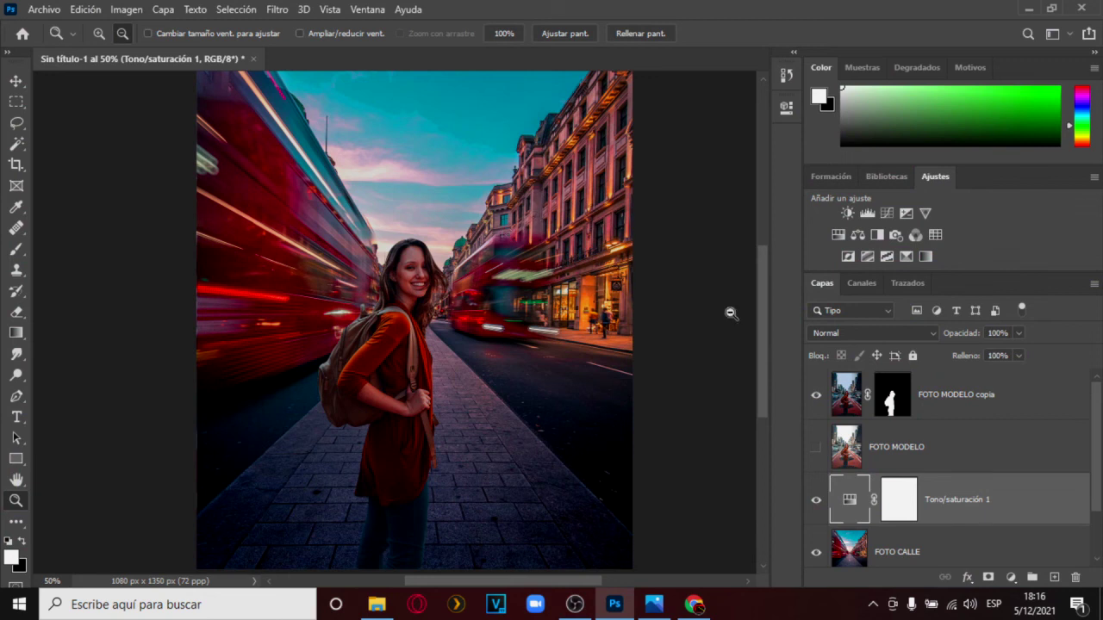
Start saving the layered composite as a new file on the computer, with Escritorio as the destination folder
{"action": "left_click", "coordinate": [956, 415]}
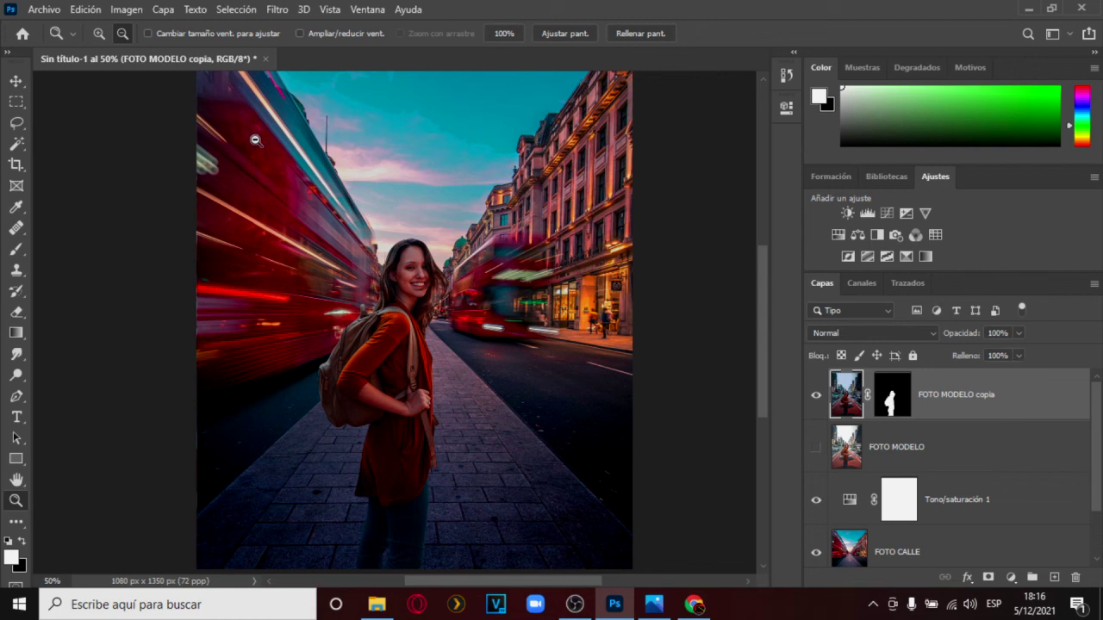
{"action": "left_click", "coordinate": [43, 10]}
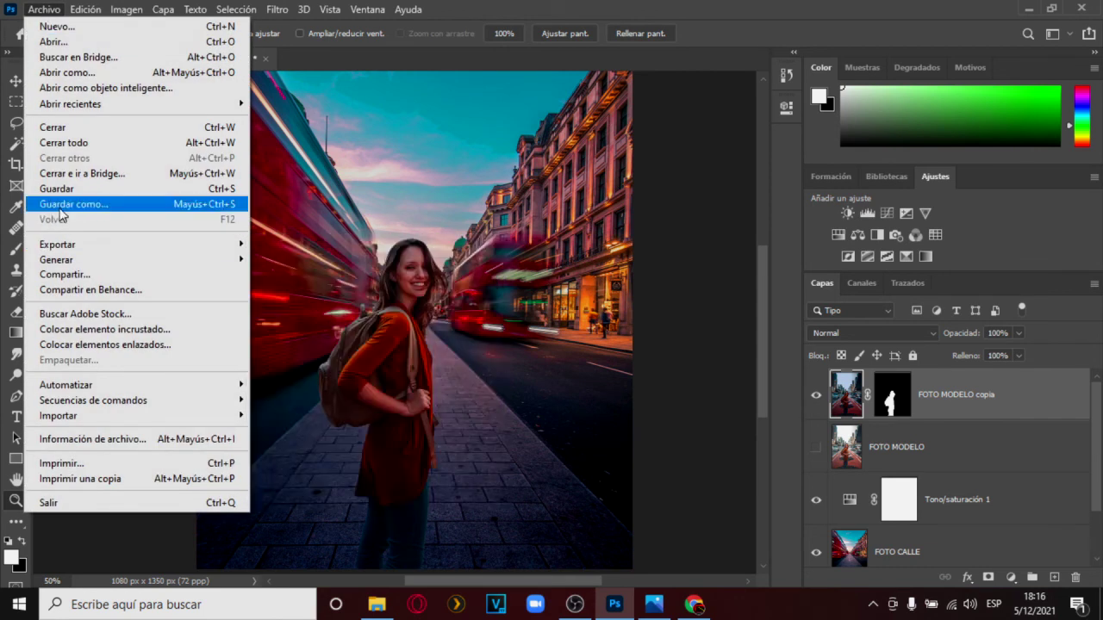
{"action": "left_click", "coordinate": [99, 204]}
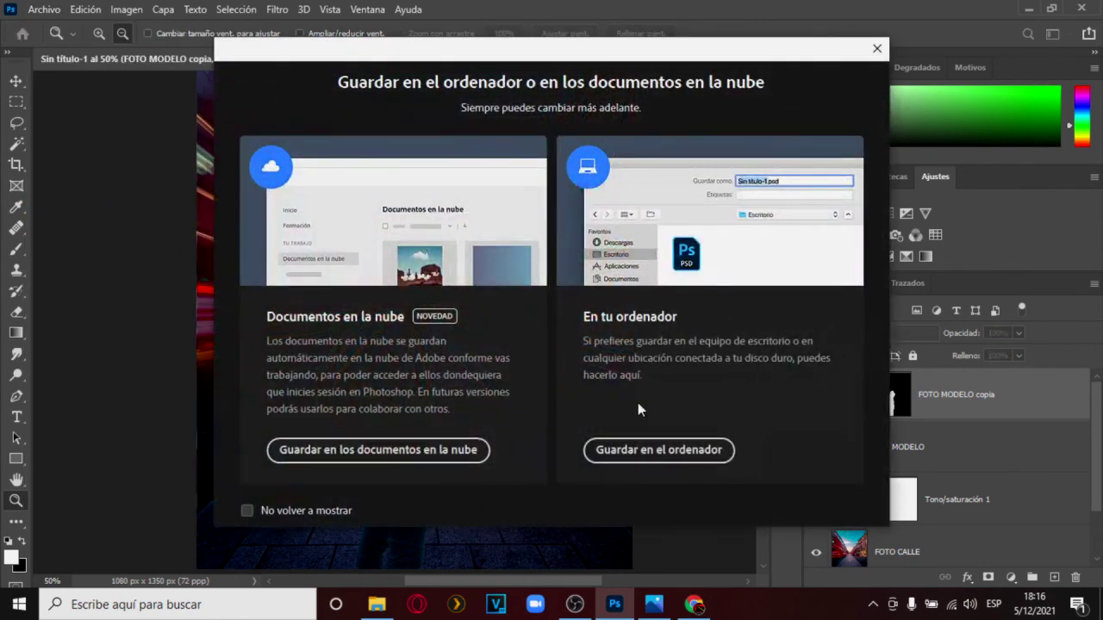
{"action": "left_click", "coordinate": [616, 459]}
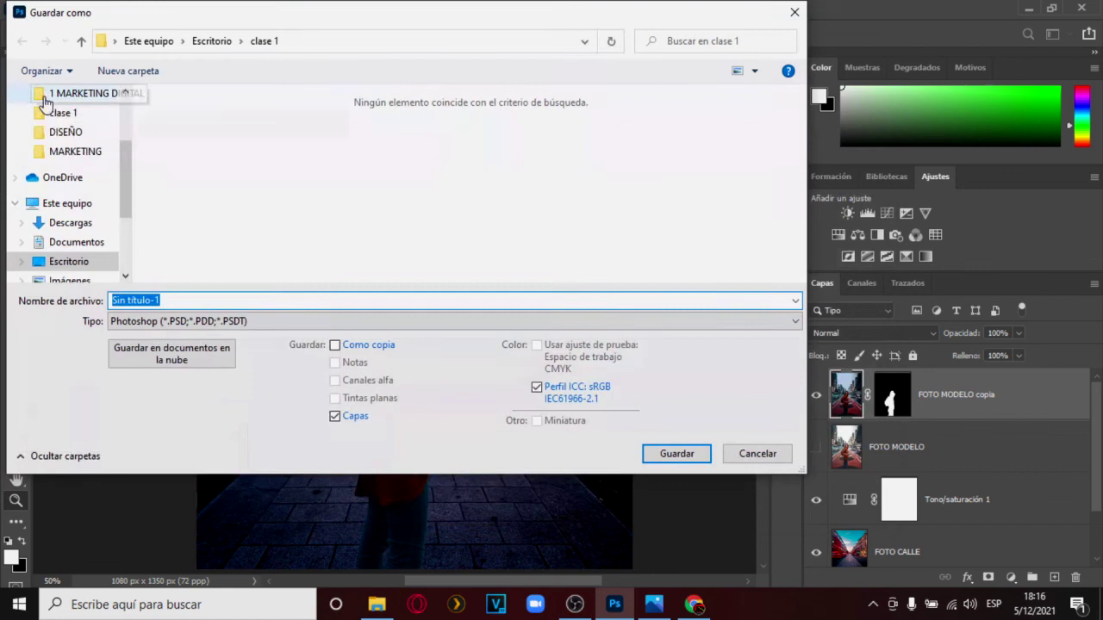
{"action": "scroll", "coordinate": [101, 190], "scroll_direction": "up", "scroll_amount": 3}
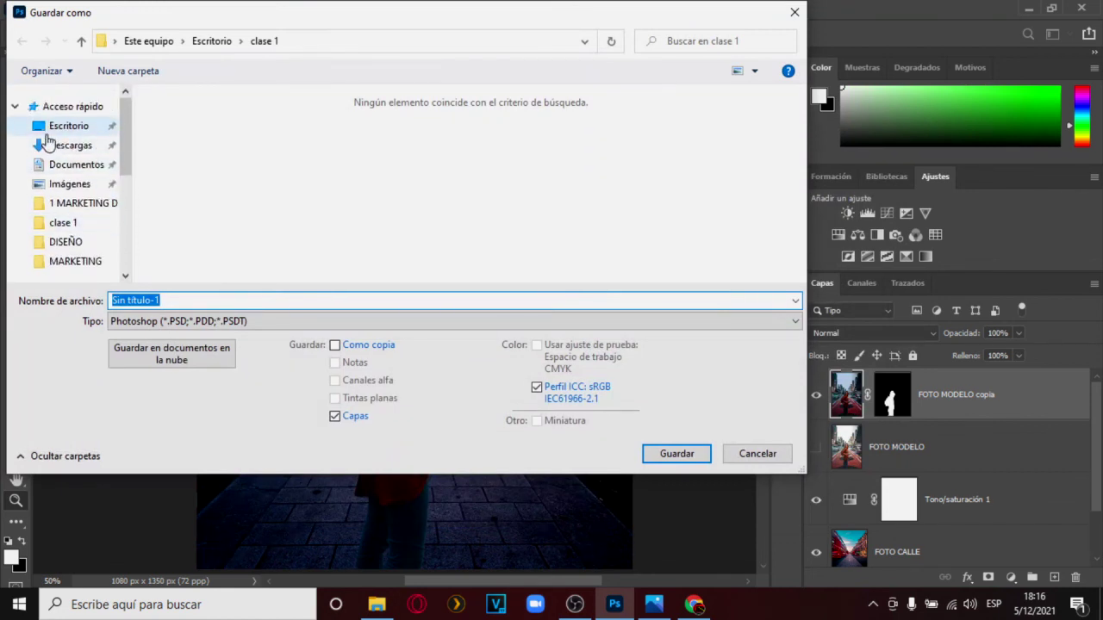
{"action": "left_click", "coordinate": [54, 129]}
Save the file as EDITABLE O IMPRESION in Photoshop (PSD) format, keeping layers and maximum compatibility enabled
{"action": "left_click", "coordinate": [184, 320]}
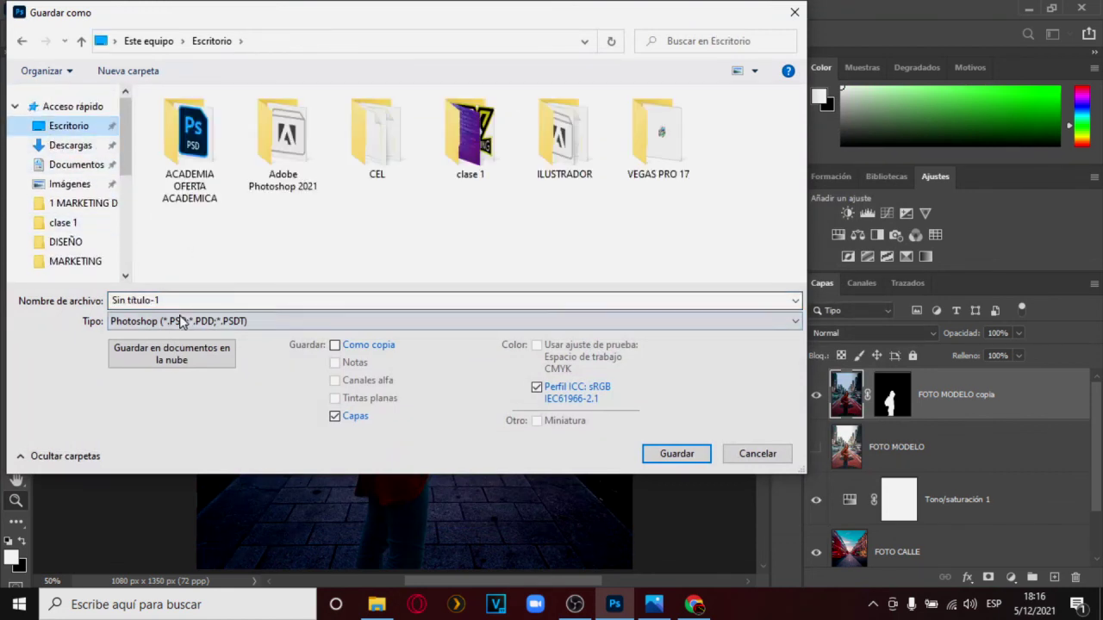
{"action": "left_click", "coordinate": [164, 301]}
{"action": "type", "text": "EDITABLE O IMPRESION"}
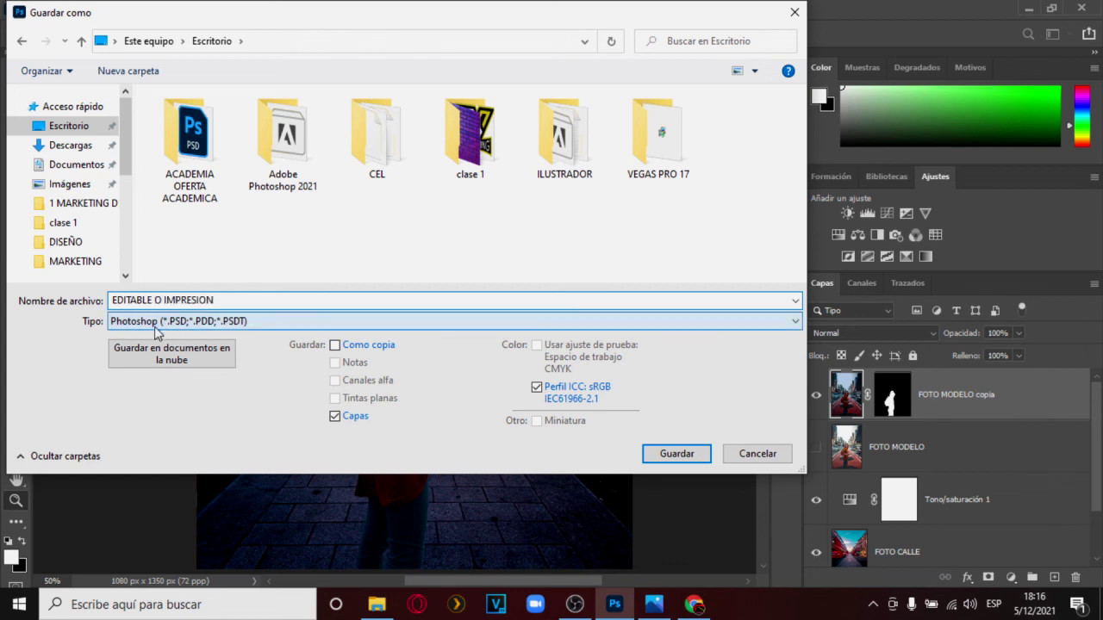
{"action": "left_click", "coordinate": [115, 326]}
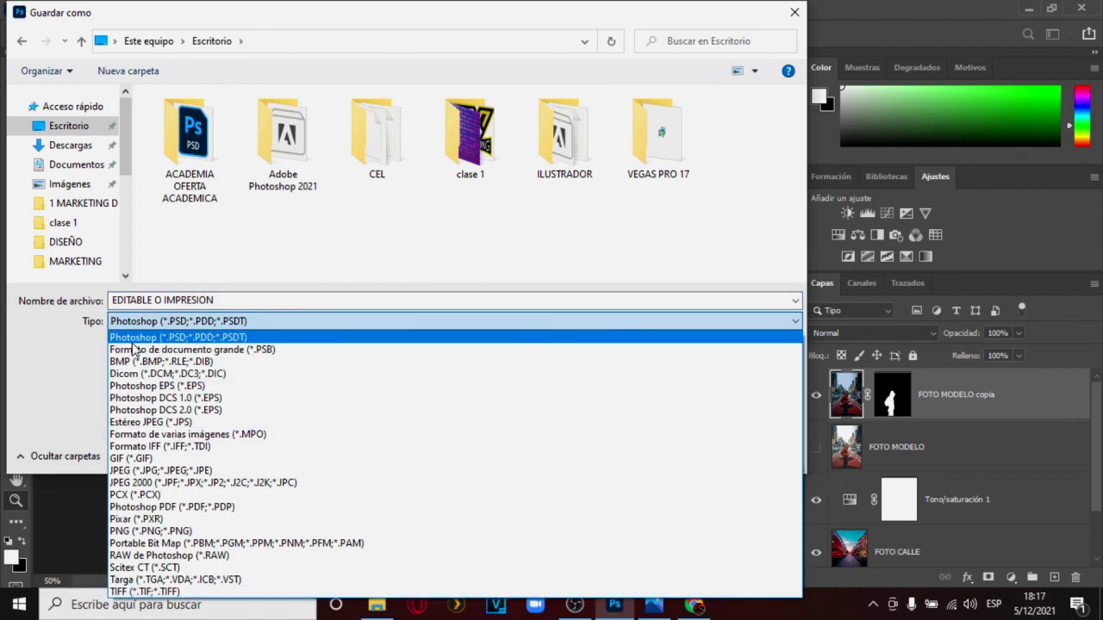
{"action": "left_click", "coordinate": [181, 341]}
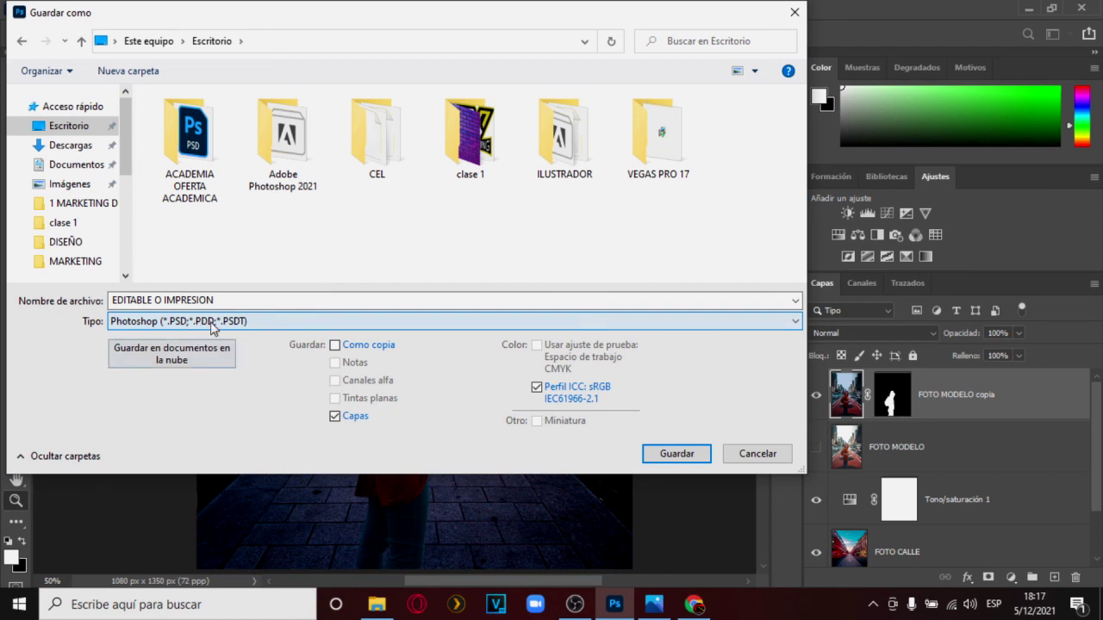
{"action": "left_click", "coordinate": [673, 459]}
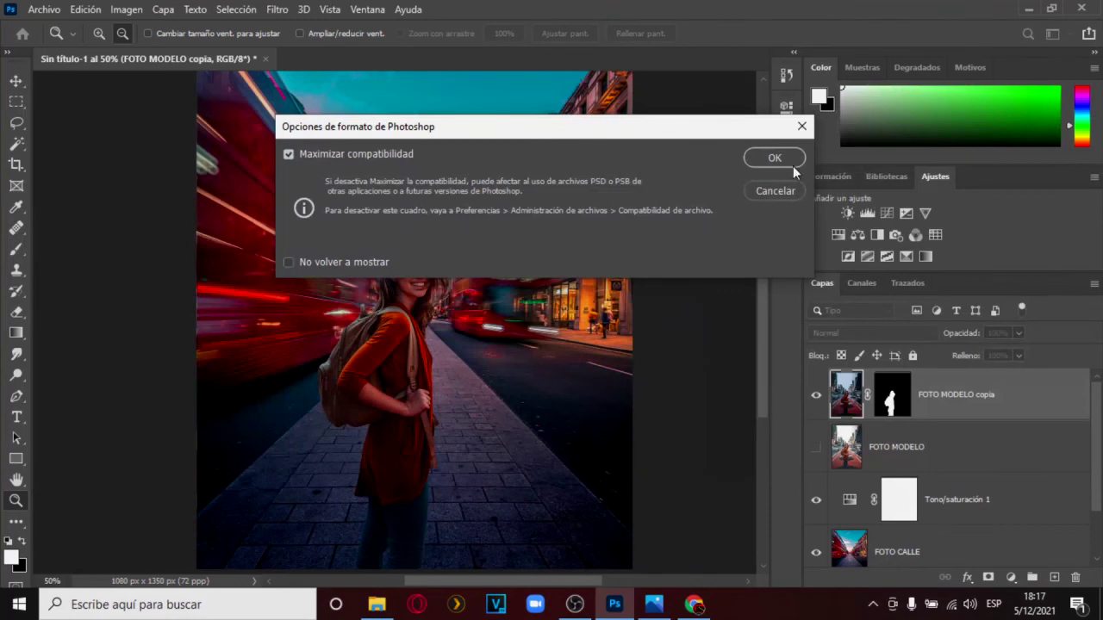
{"action": "left_click", "coordinate": [791, 163]}
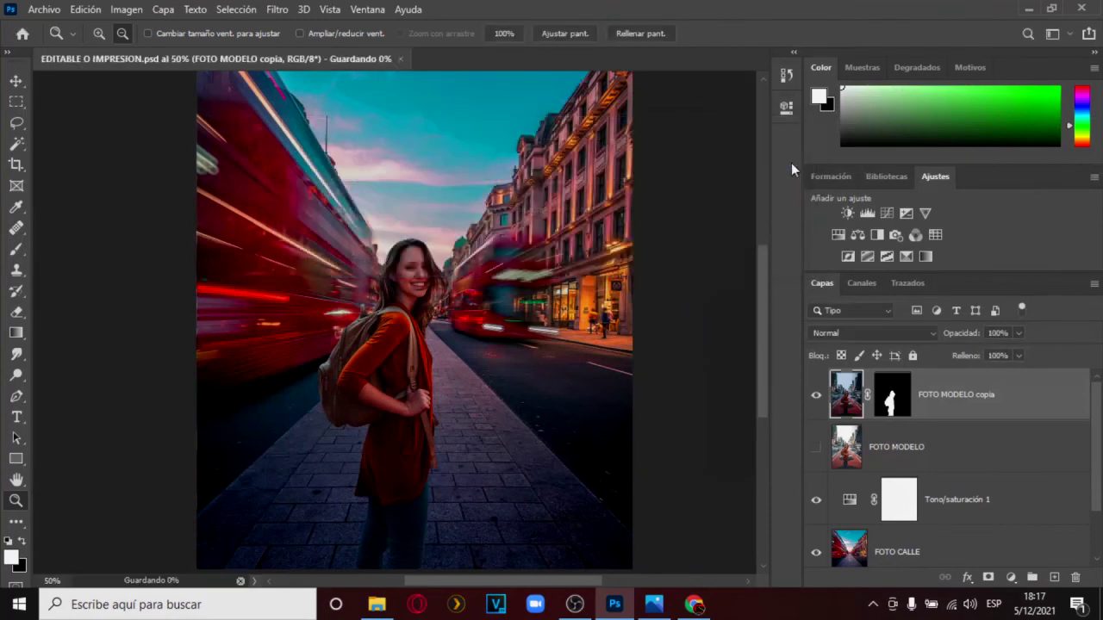
Minimize Photoshop and move the EDITABLE O IMPRESION file beside the exported JPEG on the desktop
{"action": "left_click", "coordinate": [1026, 10]}
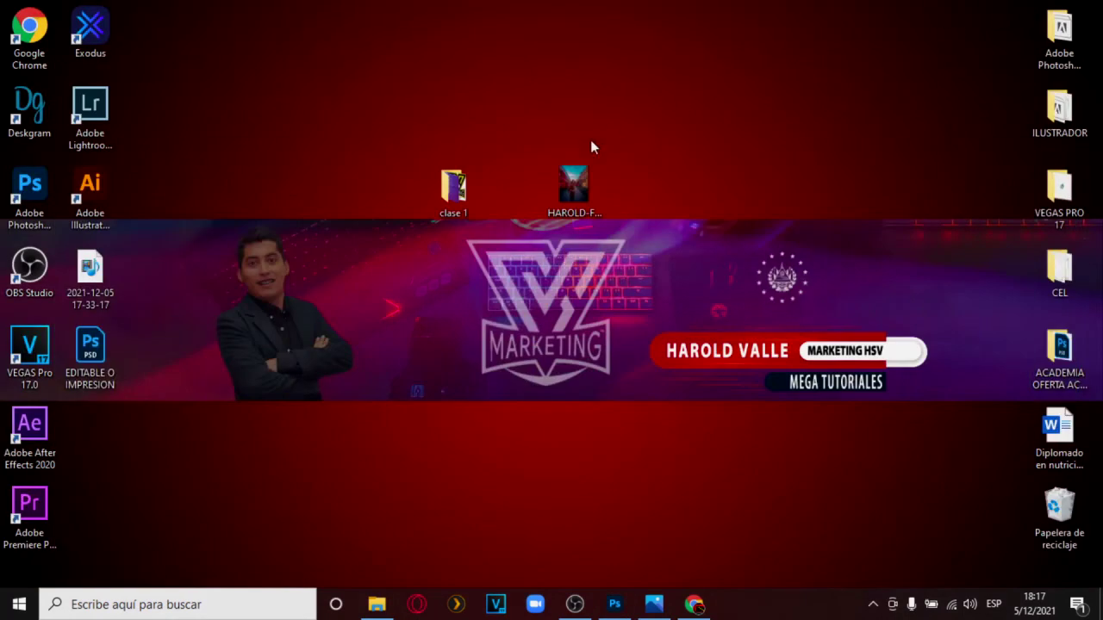
{"action": "left_click_drag", "start_coordinate": [106, 383], "coordinate": [653, 211]}
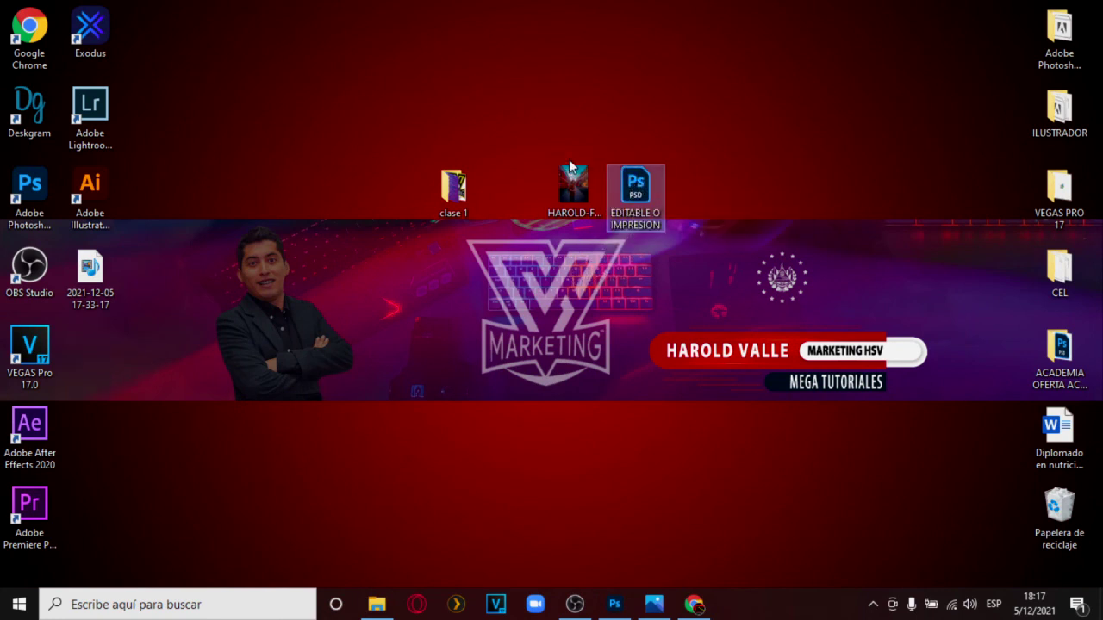
{"action": "left_click", "coordinate": [532, 184]}
{"action": "left_click_drag", "start_coordinate": [547, 132], "coordinate": [725, 256]}
{"action": "left_click_drag", "start_coordinate": [712, 154], "coordinate": [551, 289]}
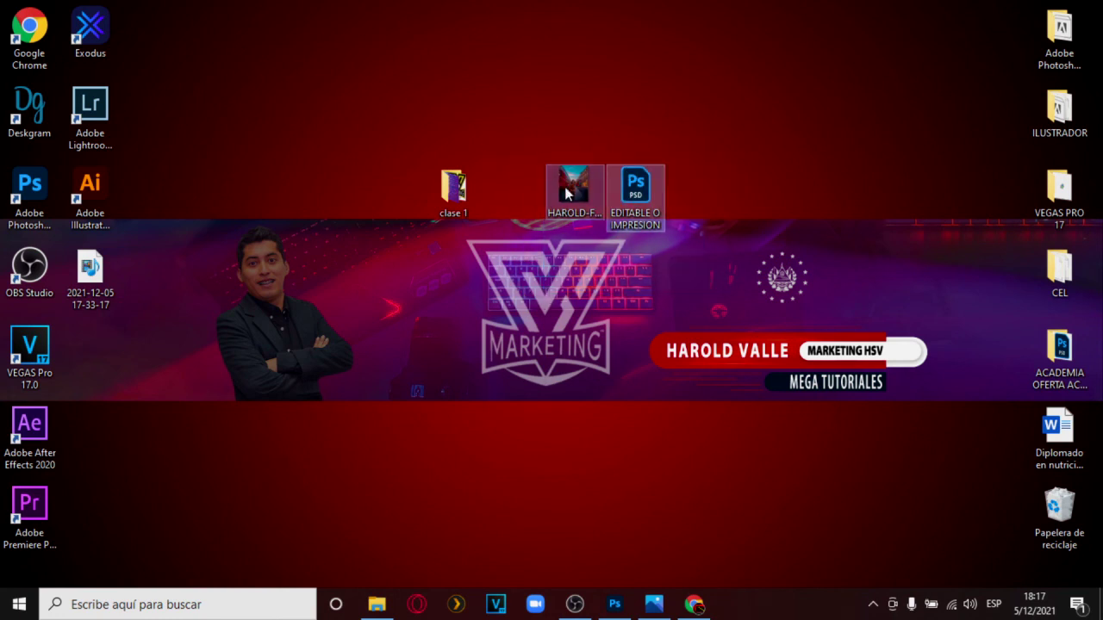
{"action": "left_click", "coordinate": [557, 261]}
{"action": "left_click_drag", "start_coordinate": [541, 157], "coordinate": [700, 260]}
{"action": "left_click", "coordinate": [706, 174]}
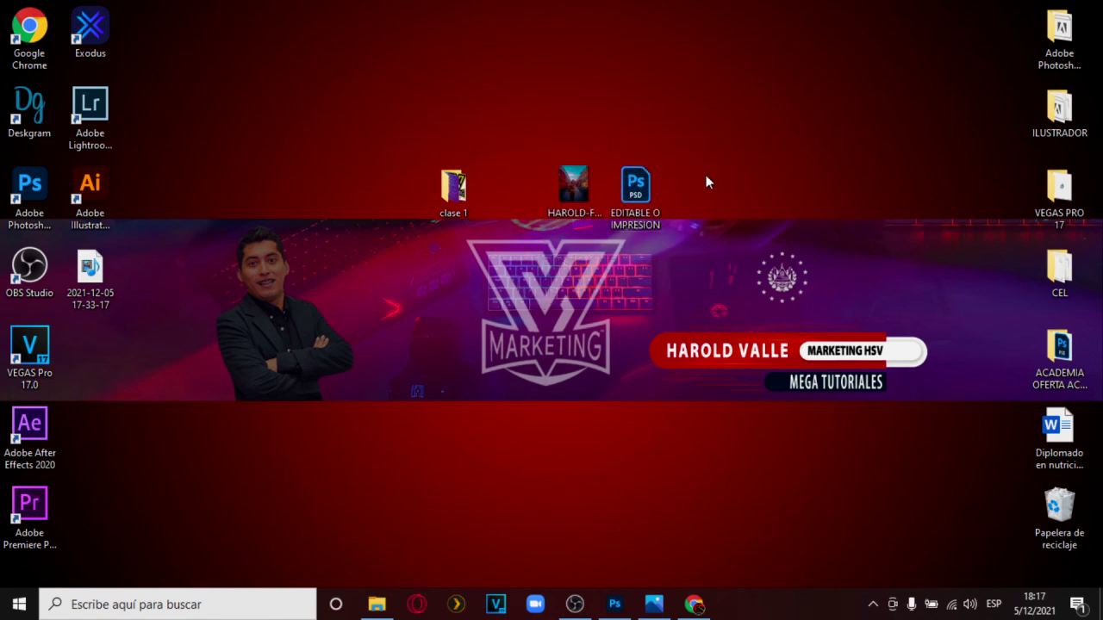
{"action": "left_click_drag", "start_coordinate": [564, 133], "coordinate": [730, 286]}
{"action": "left_click", "coordinate": [702, 165]}
{"action": "left_click_drag", "start_coordinate": [694, 136], "coordinate": [572, 259]}
{"action": "left_click", "coordinate": [635, 191]}
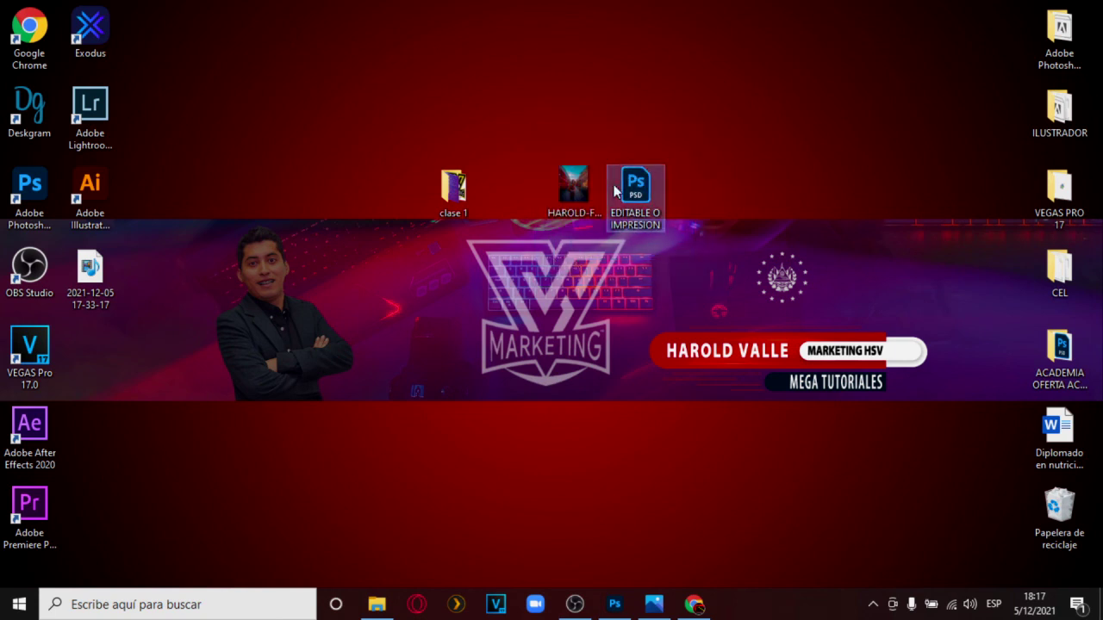
{"action": "left_click", "coordinate": [569, 314]}
{"action": "left_click_drag", "start_coordinate": [543, 149], "coordinate": [711, 238]}
{"action": "left_click", "coordinate": [578, 200]}
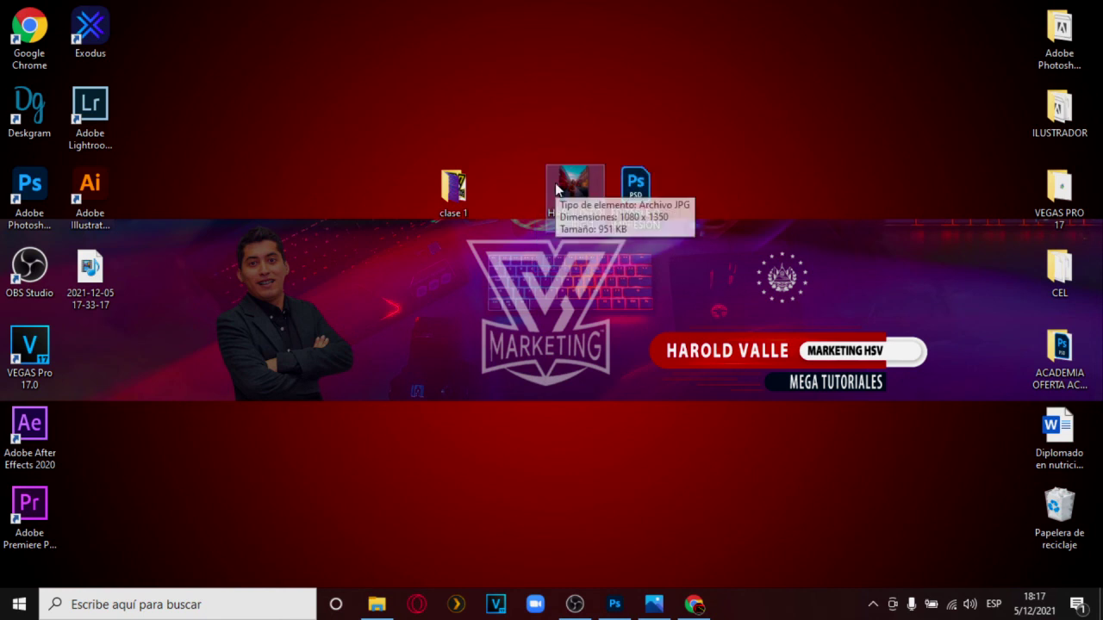
Switch to Chrome, close the PIOLIN image preview, and run a general Google search for WeTransfer
{"action": "left_click", "coordinate": [712, 607]}
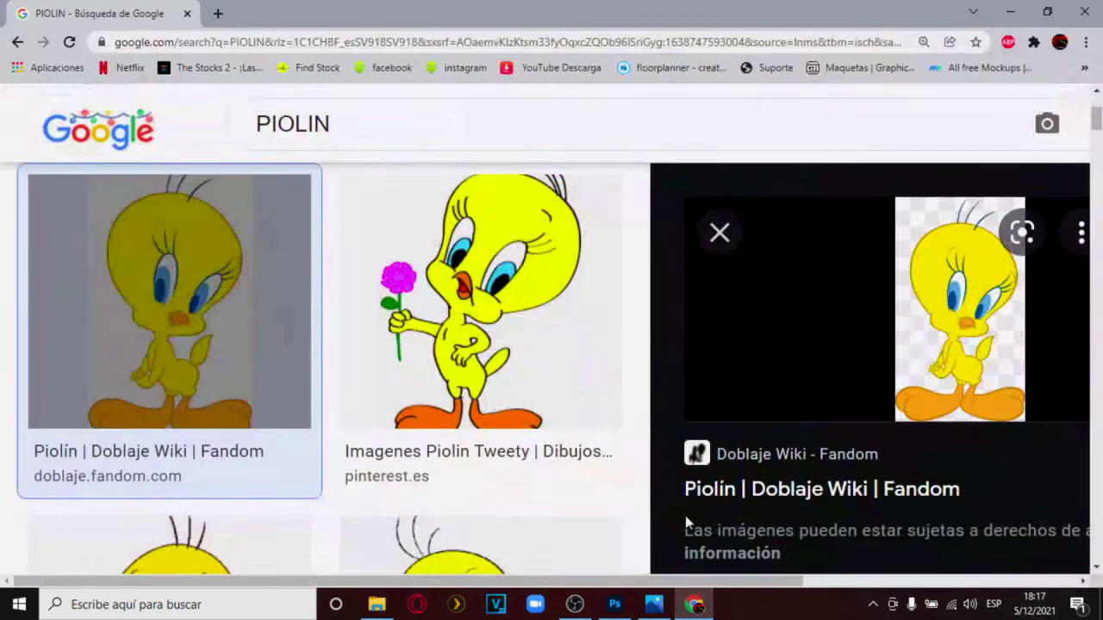
{"action": "scroll", "coordinate": [747, 338], "scroll_direction": "up", "scroll_amount": 3}
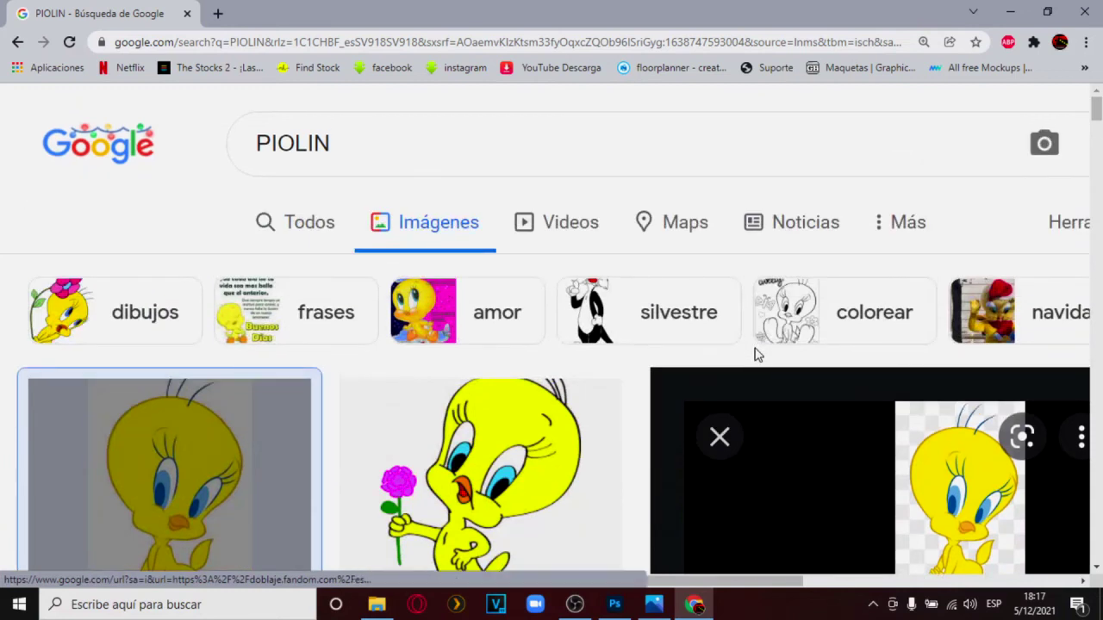
{"action": "left_click", "coordinate": [717, 437]}
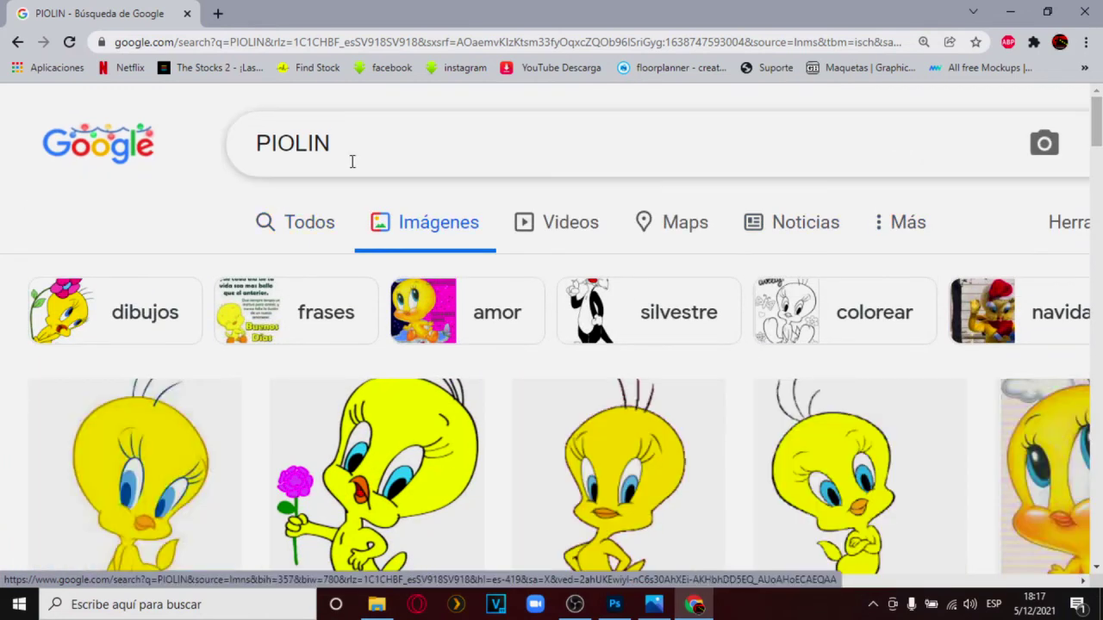
{"action": "left_click", "coordinate": [336, 222]}
{"action": "left_click_drag", "start_coordinate": [371, 158], "coordinate": [248, 169]}
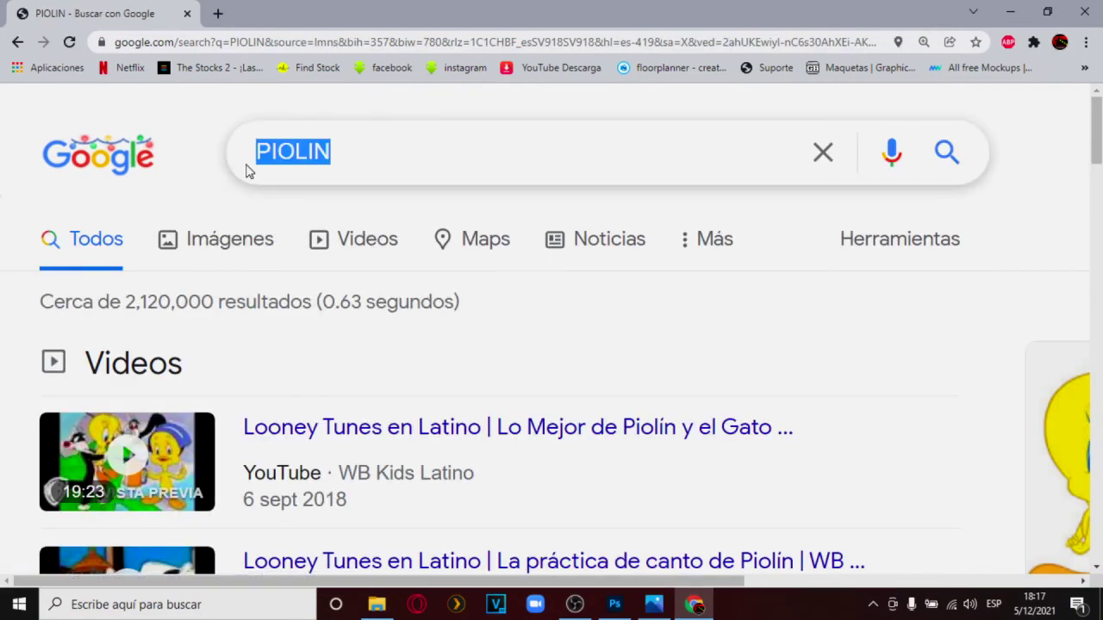
{"action": "type", "text": "WE"}
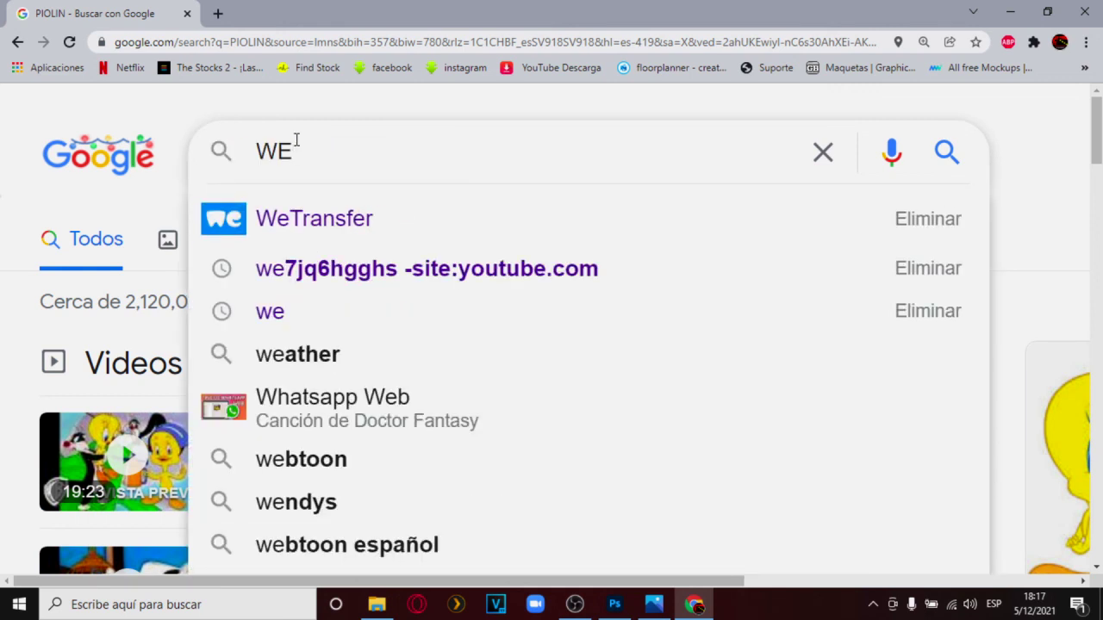
{"action": "left_click", "coordinate": [353, 226]}
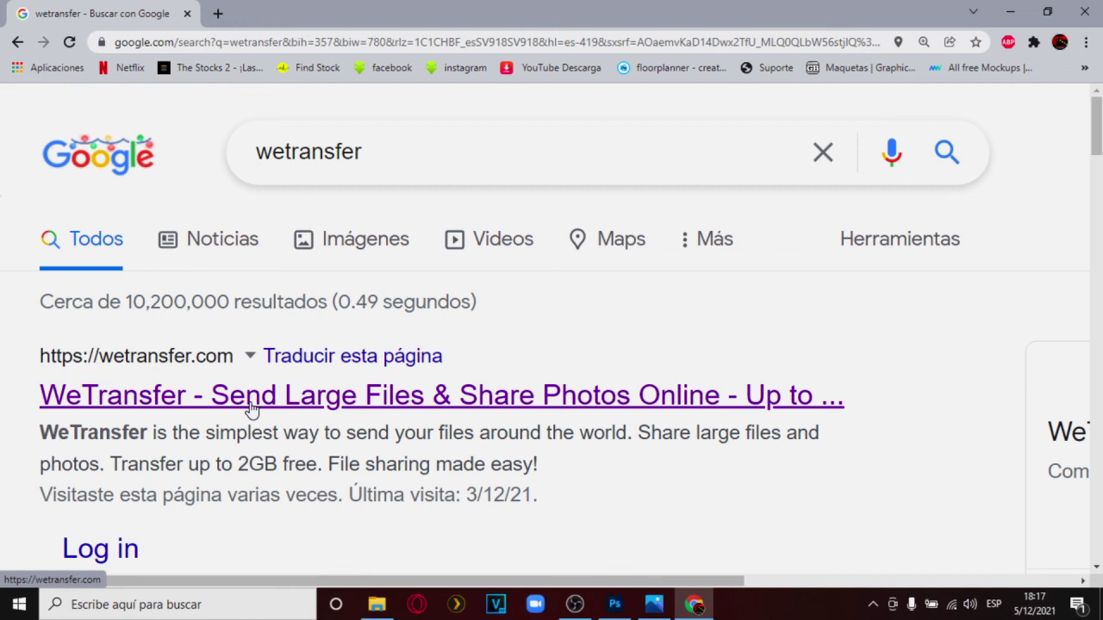
Highlight the free transfer size in the wetransfer.com result's description and open the WeTransfer website
{"action": "left_click_drag", "start_coordinate": [248, 466], "coordinate": [308, 463]}
{"action": "left_click", "coordinate": [263, 470]}
{"action": "left_click_drag", "start_coordinate": [237, 465], "coordinate": [319, 465]}
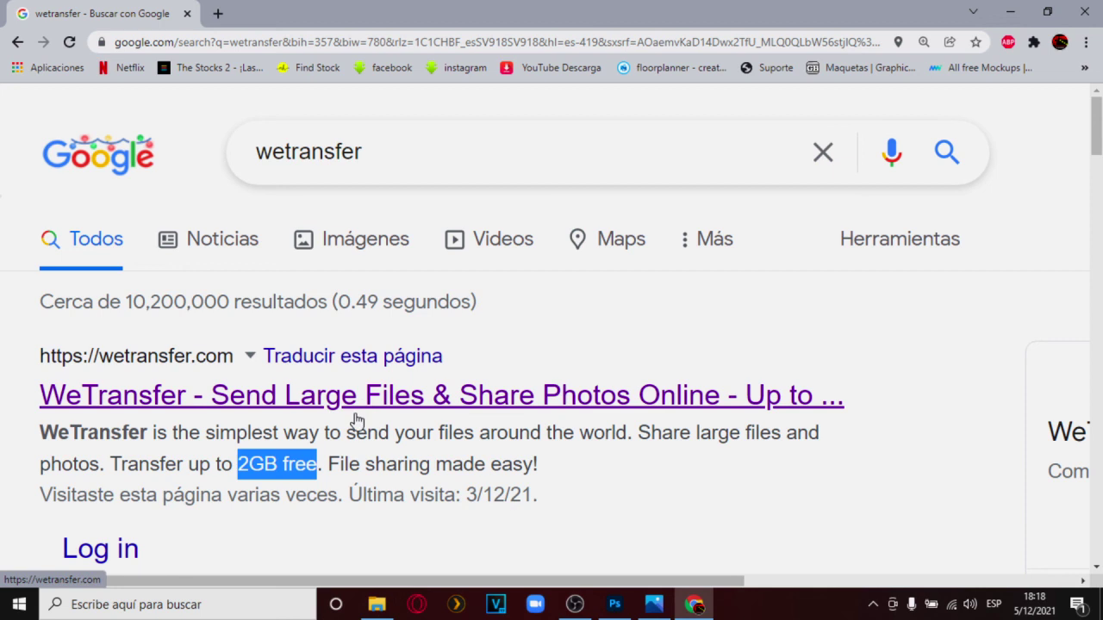
{"action": "left_click", "coordinate": [272, 402]}
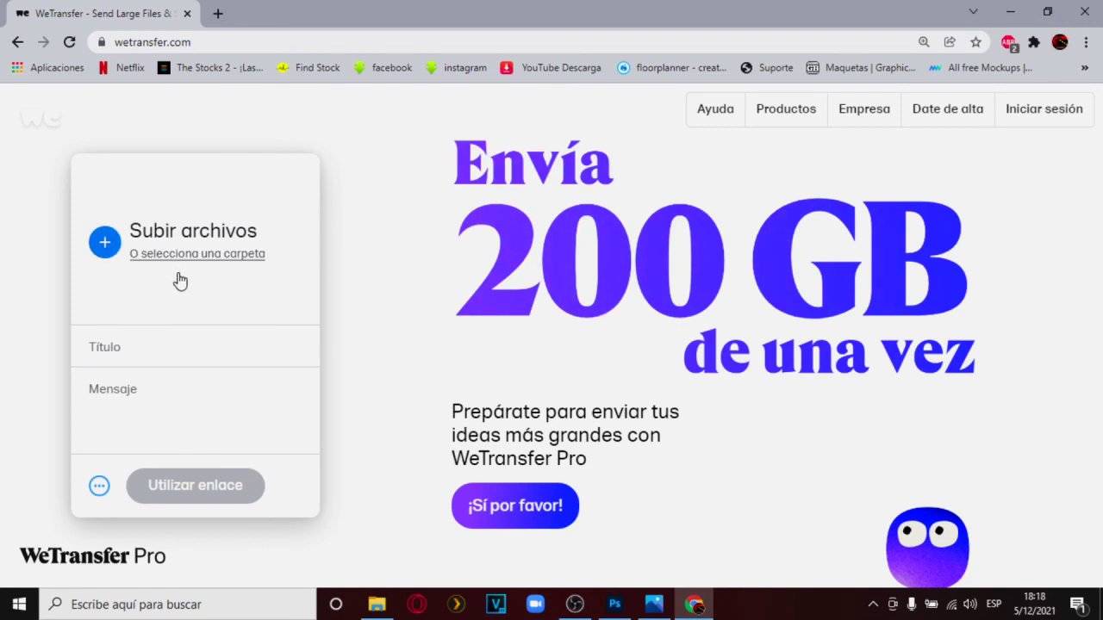
Add the exported JPEG from Escritorio to the WeTransfer upload
{"action": "left_click", "coordinate": [101, 243]}
{"action": "scroll", "coordinate": [71, 149], "scroll_direction": "up", "scroll_amount": 1}
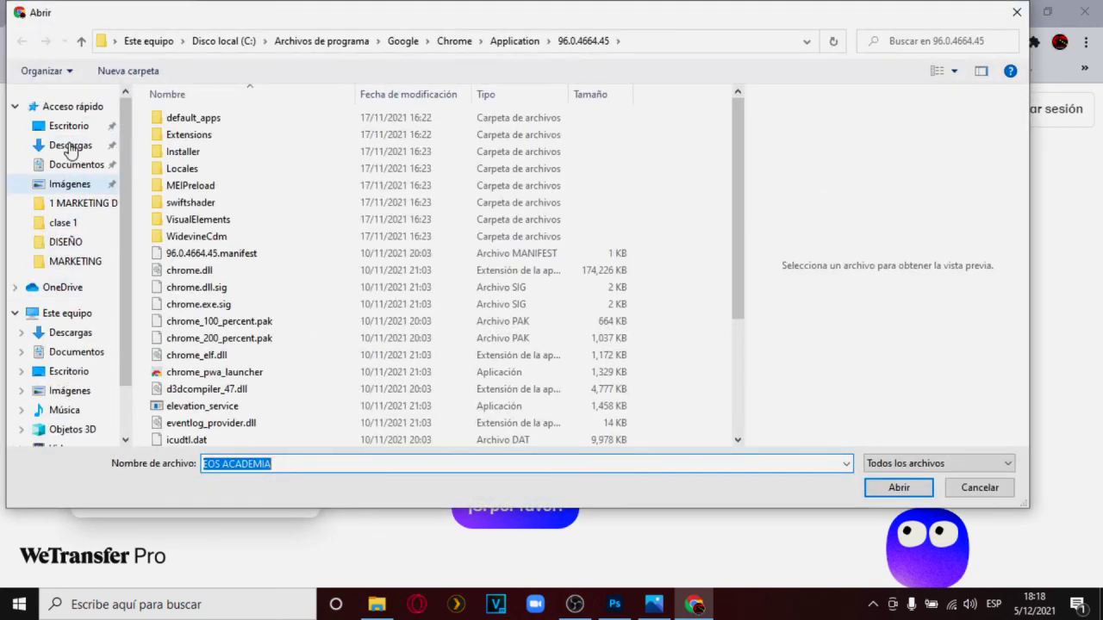
{"action": "left_click", "coordinate": [65, 127]}
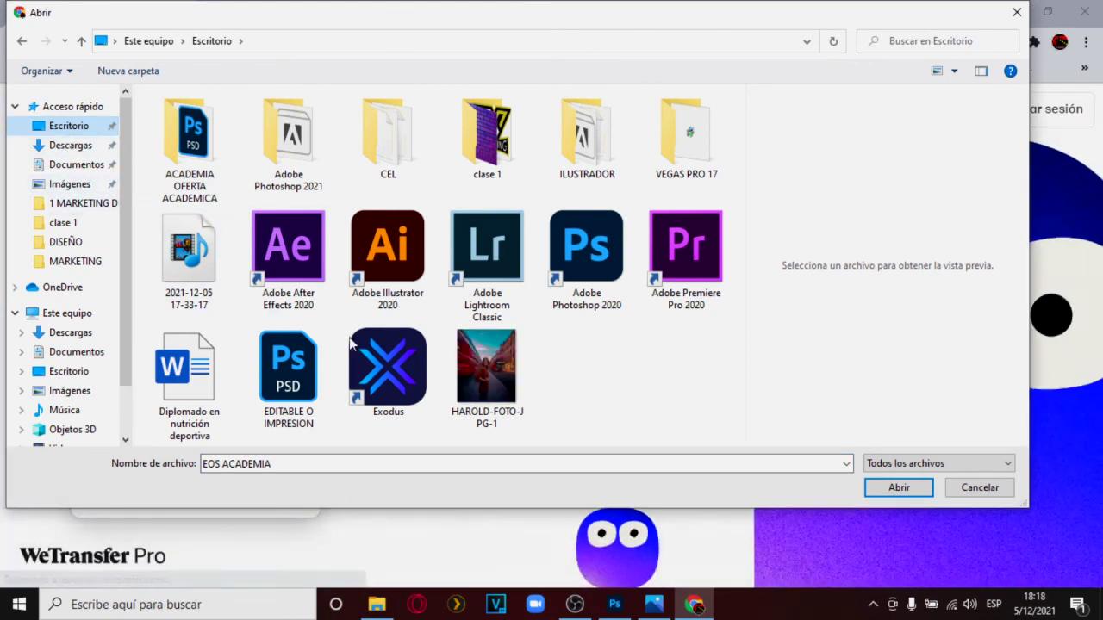
{"action": "left_click", "coordinate": [485, 361]}
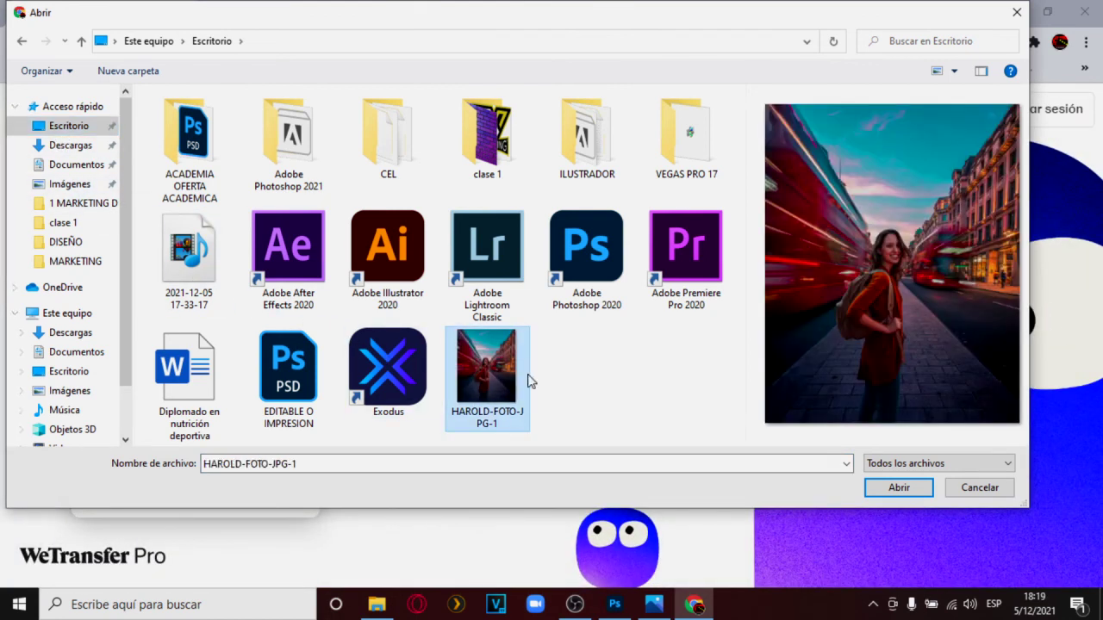
{"action": "left_click", "coordinate": [900, 490]}
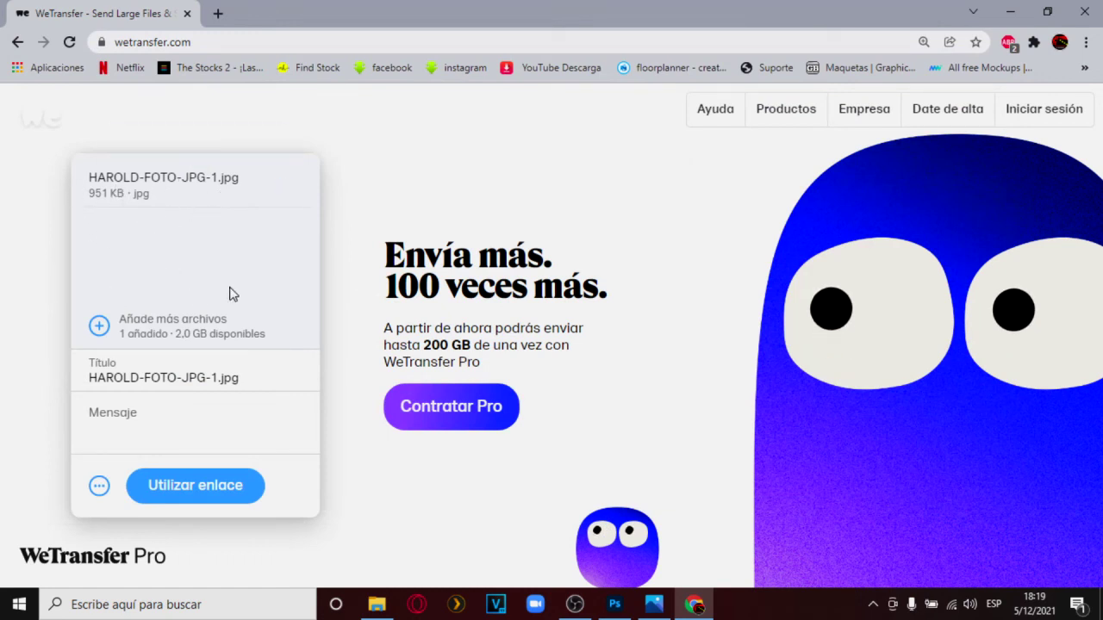
Add EDITABLE O IMPRESION.psd from Escritorio to the same transfer and check both files in the list
{"action": "left_click", "coordinate": [97, 330]}
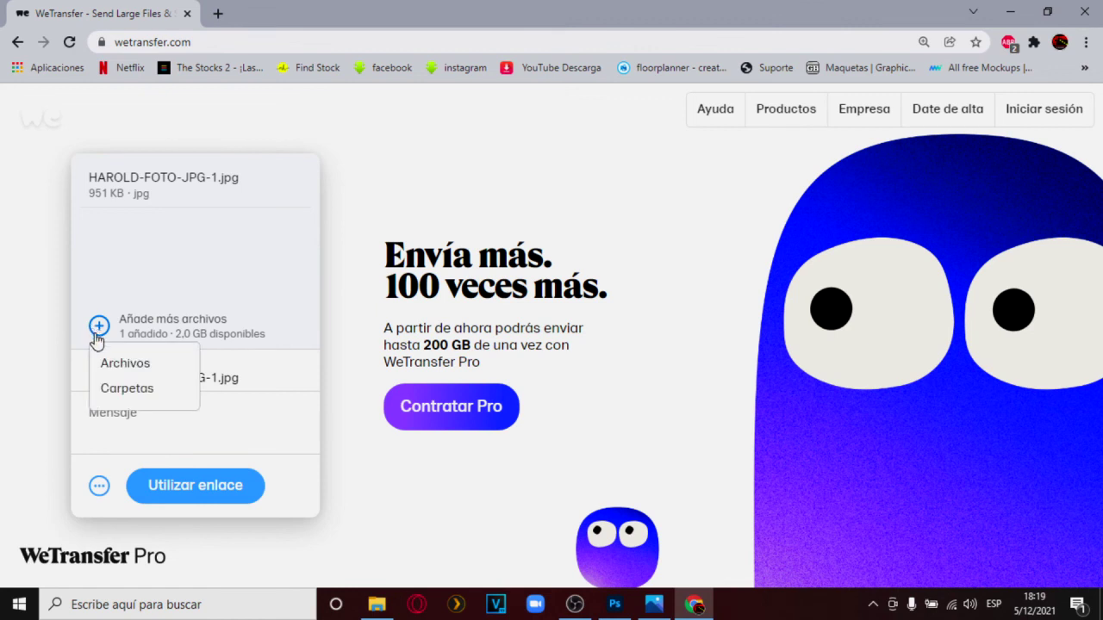
{"action": "left_click", "coordinate": [129, 368]}
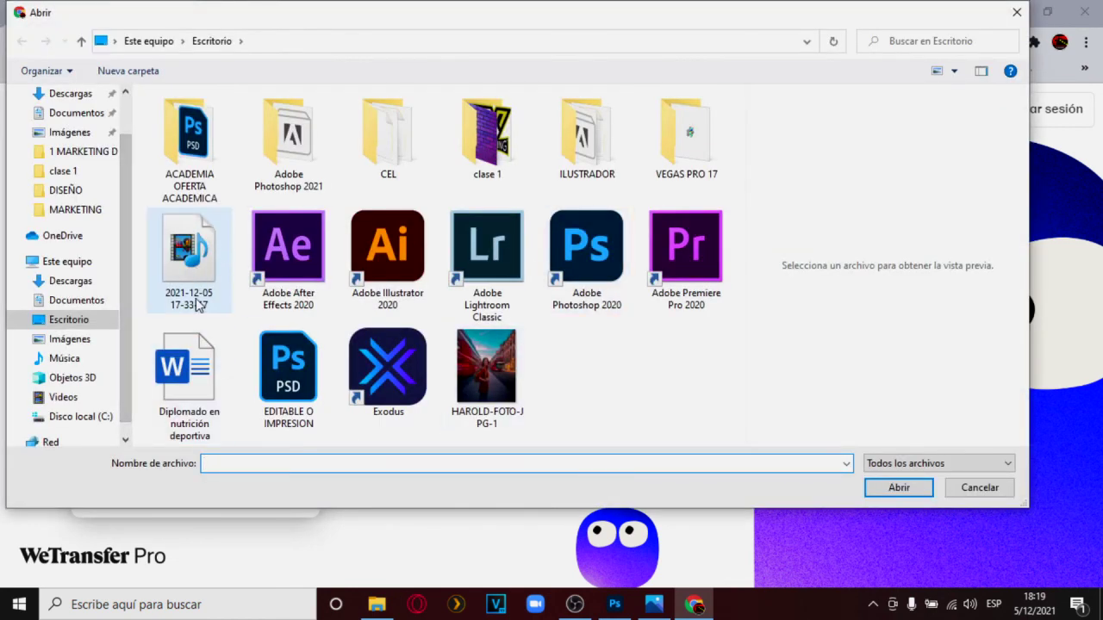
{"action": "left_click", "coordinate": [258, 363]}
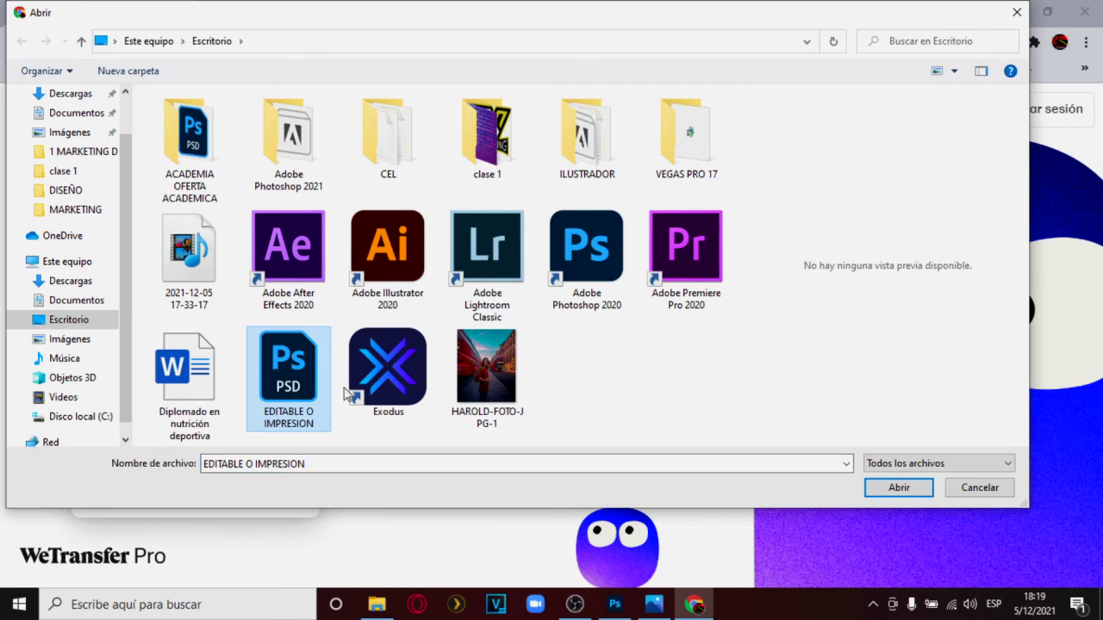
{"action": "left_click", "coordinate": [870, 489]}
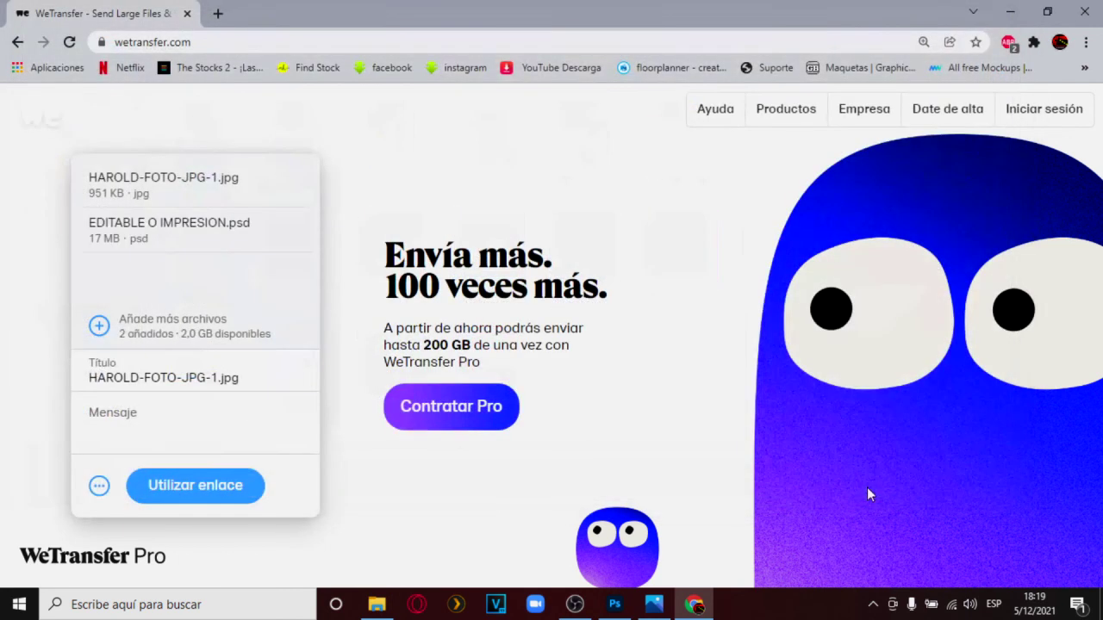
{"action": "mouse_move", "coordinate": [107, 234]}
{"action": "mouse_move", "coordinate": [109, 180]}
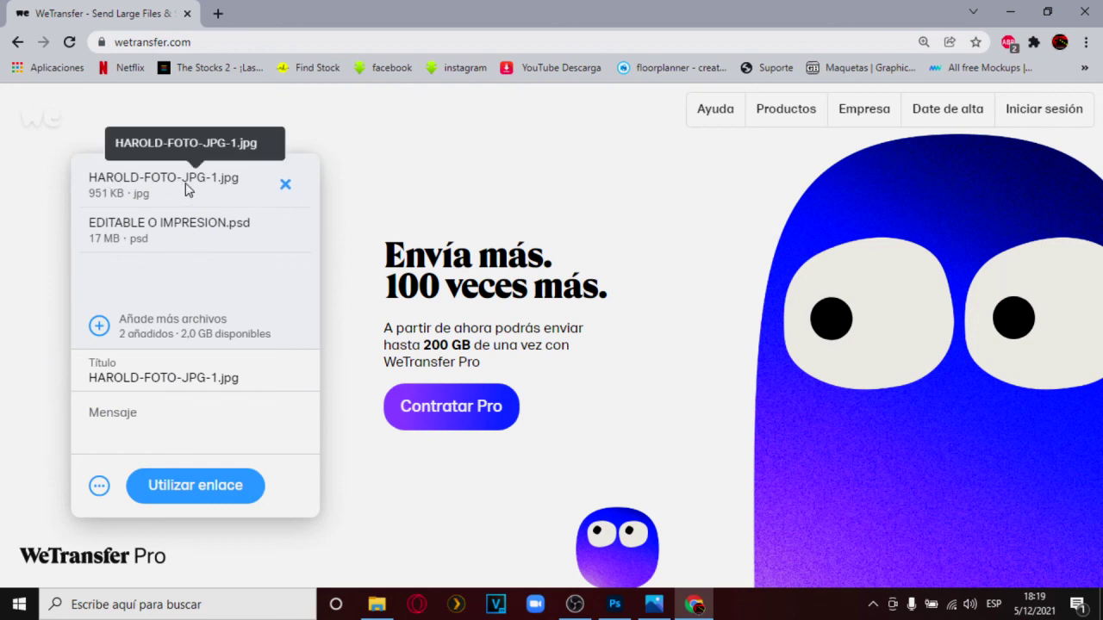
Switch the transfer's delivery option to Enviar transferencia por email and look over its recipient and sender fields
{"action": "left_click", "coordinate": [98, 487]}
{"action": "left_click", "coordinate": [134, 394]}
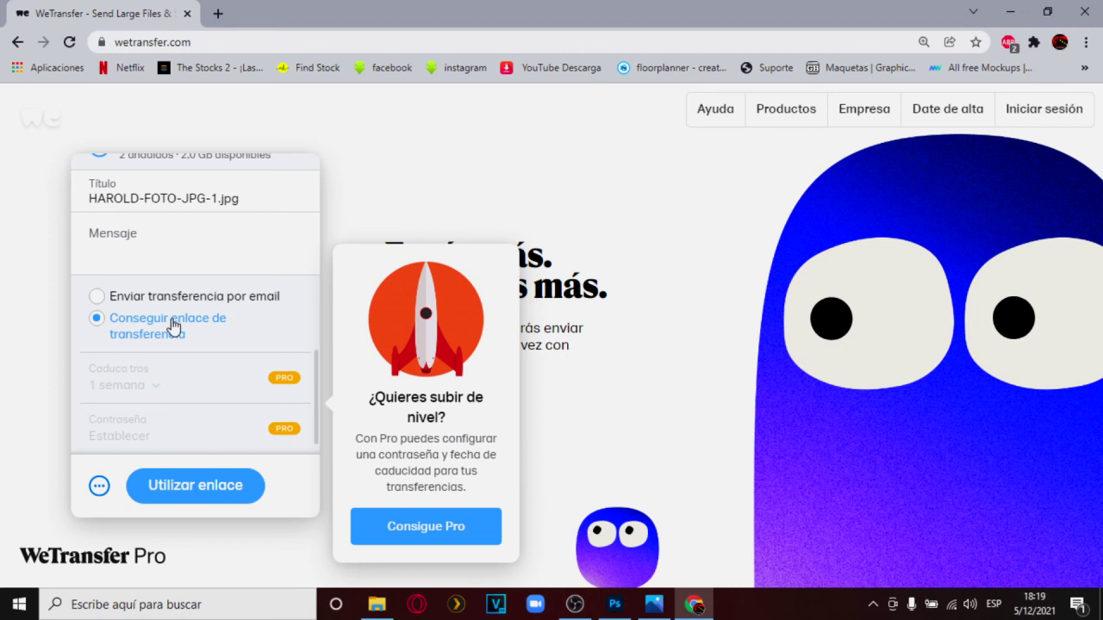
{"action": "left_click", "coordinate": [96, 297]}
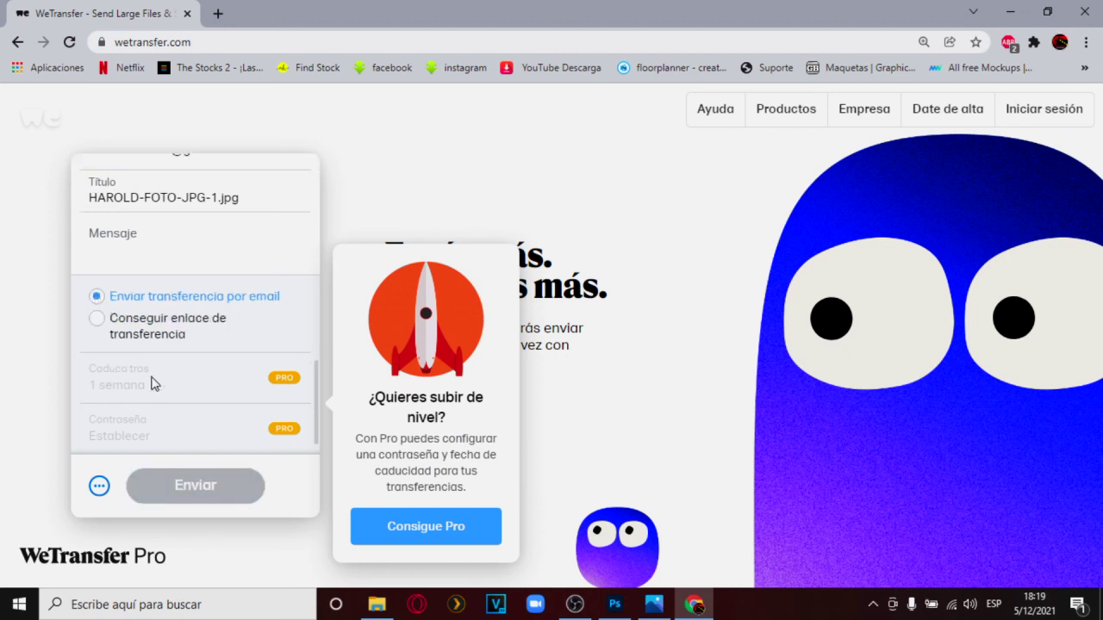
{"action": "scroll", "coordinate": [267, 376], "scroll_direction": "up", "scroll_amount": 3}
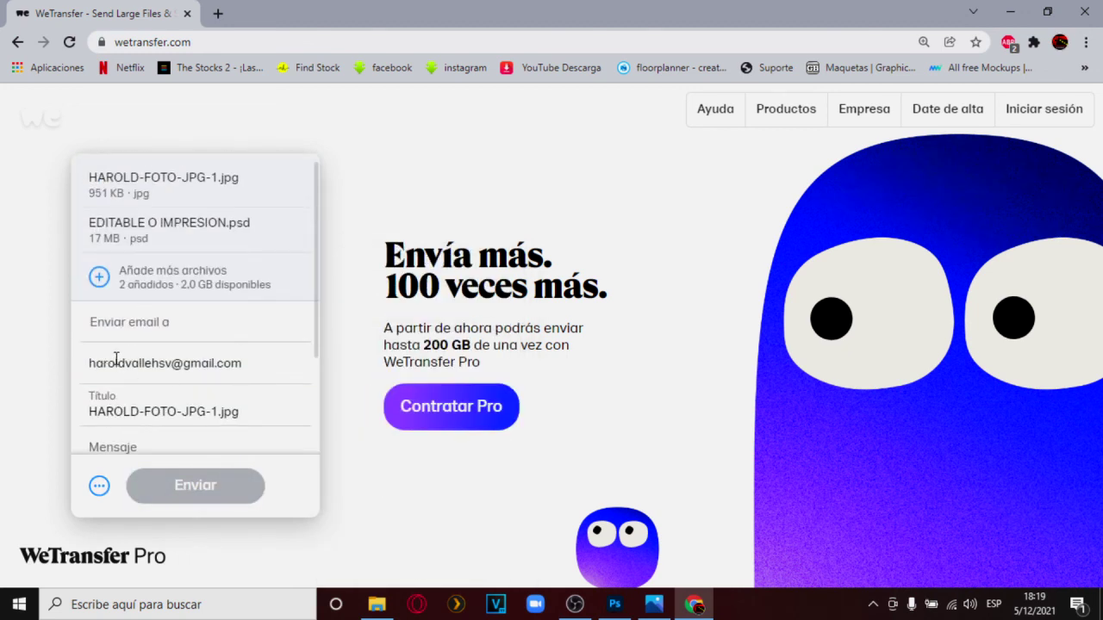
{"action": "scroll", "coordinate": [213, 363], "scroll_direction": "down", "scroll_amount": 1}
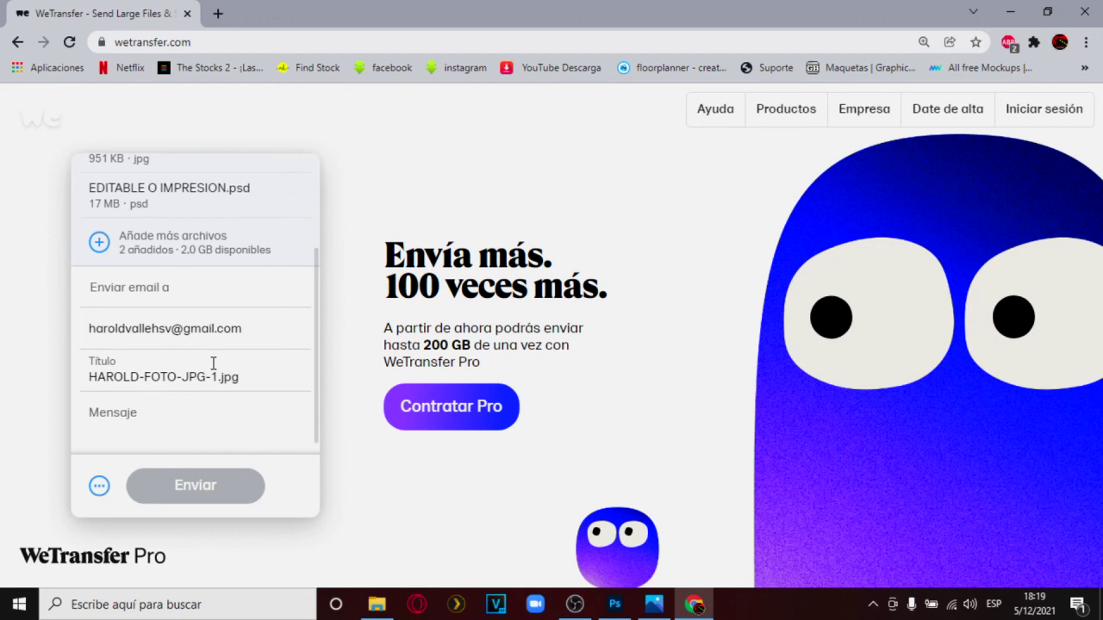
Set the delivery option to Conseguir enlace de transferencia and upload both files to generate a download link
{"action": "left_click", "coordinate": [98, 488]}
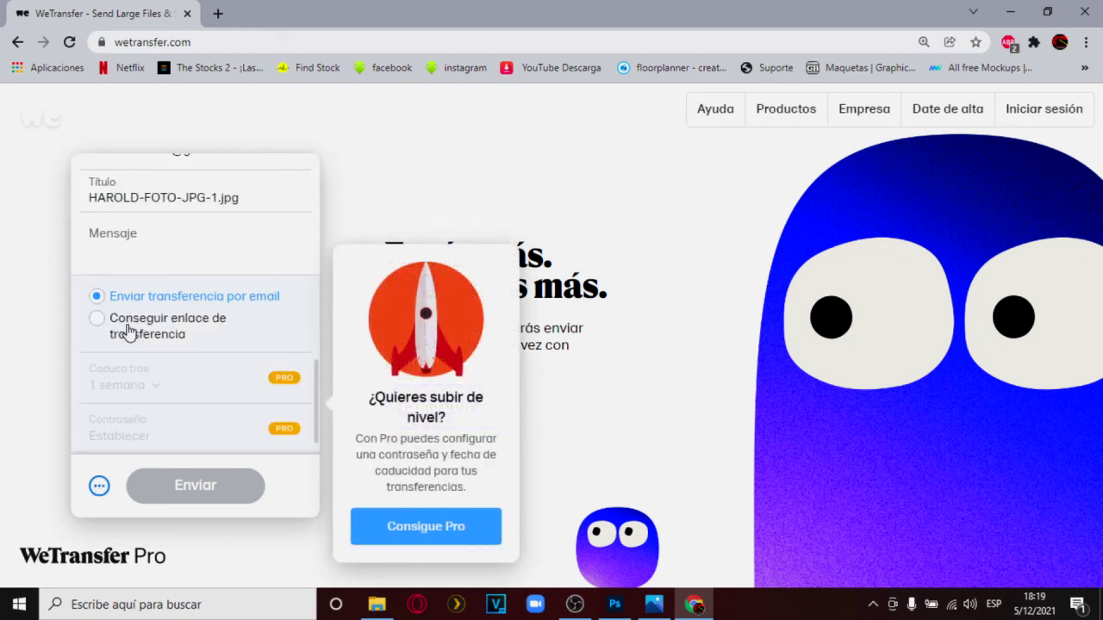
{"action": "left_click", "coordinate": [129, 333]}
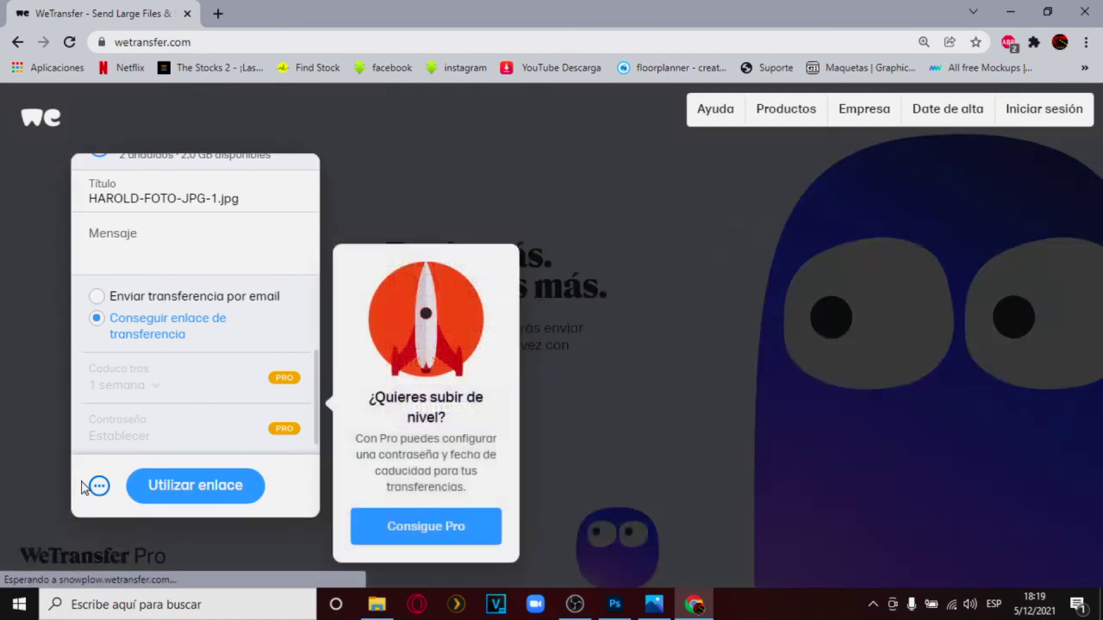
{"action": "scroll", "coordinate": [197, 350], "scroll_direction": "up", "scroll_amount": 3}
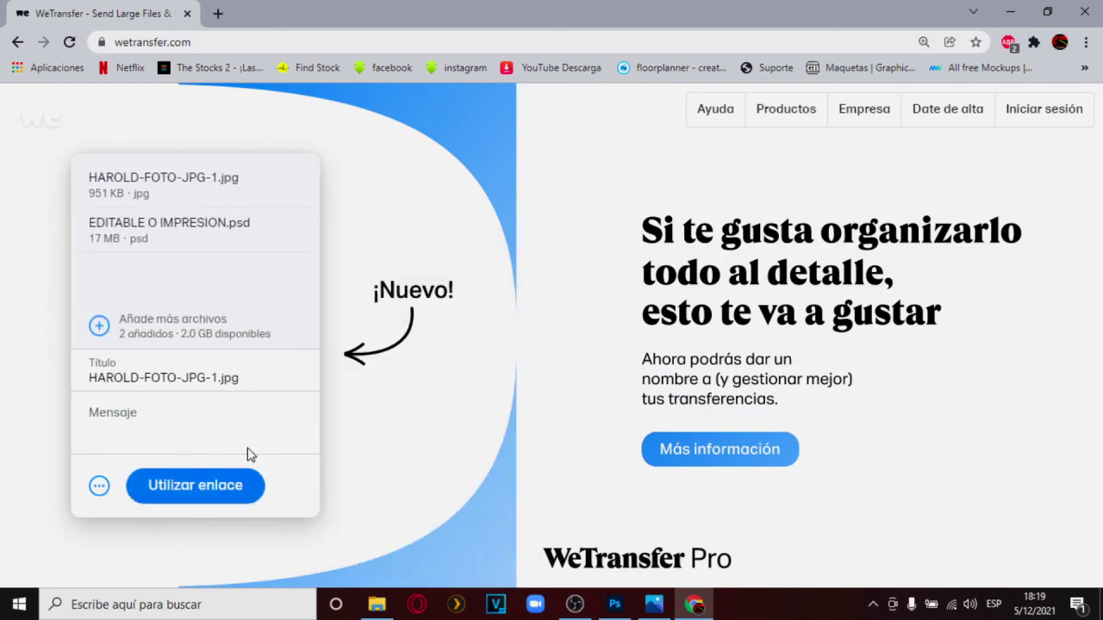
{"action": "left_click", "coordinate": [198, 487]}
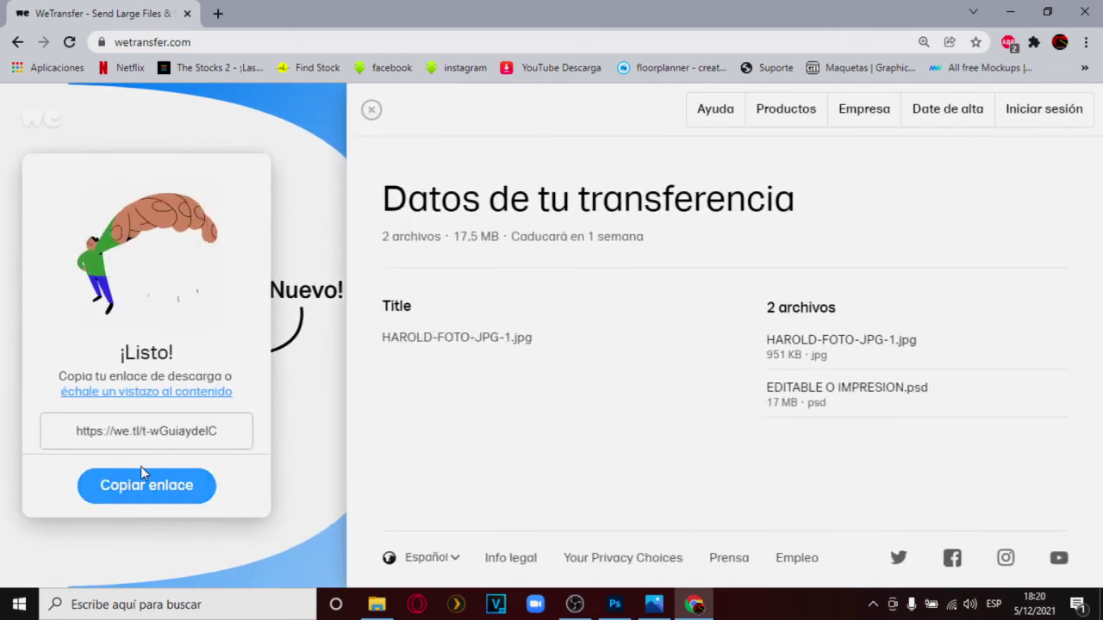
Copy the generated download link and open it in a new browser tab
{"action": "left_click", "coordinate": [156, 502]}
{"action": "key", "text": "ctrl+c"}
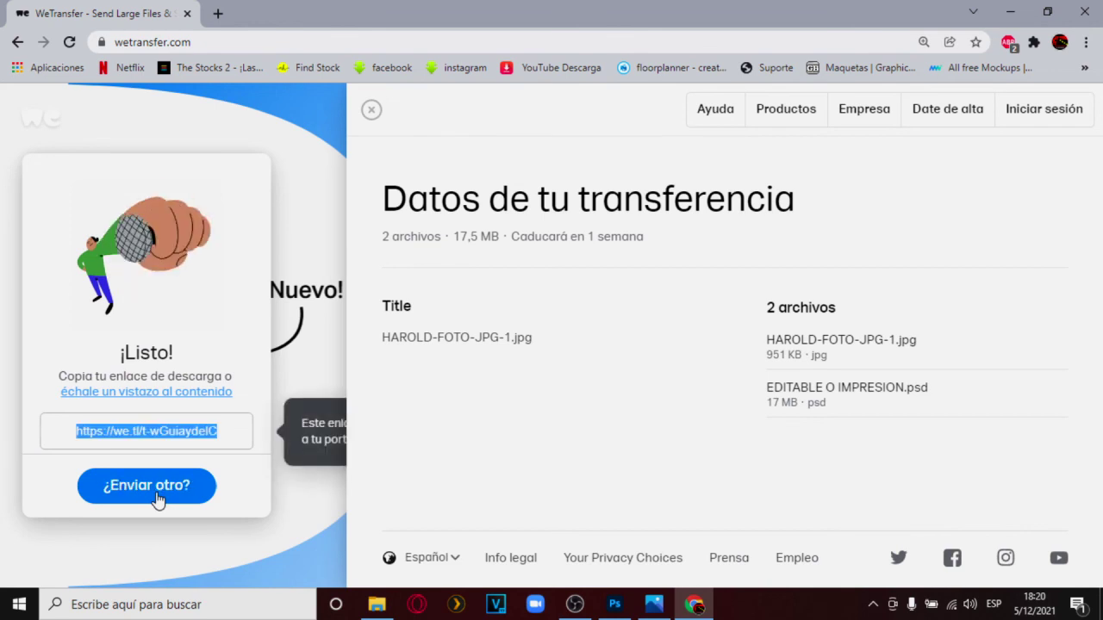
{"action": "left_click", "coordinate": [218, 13]}
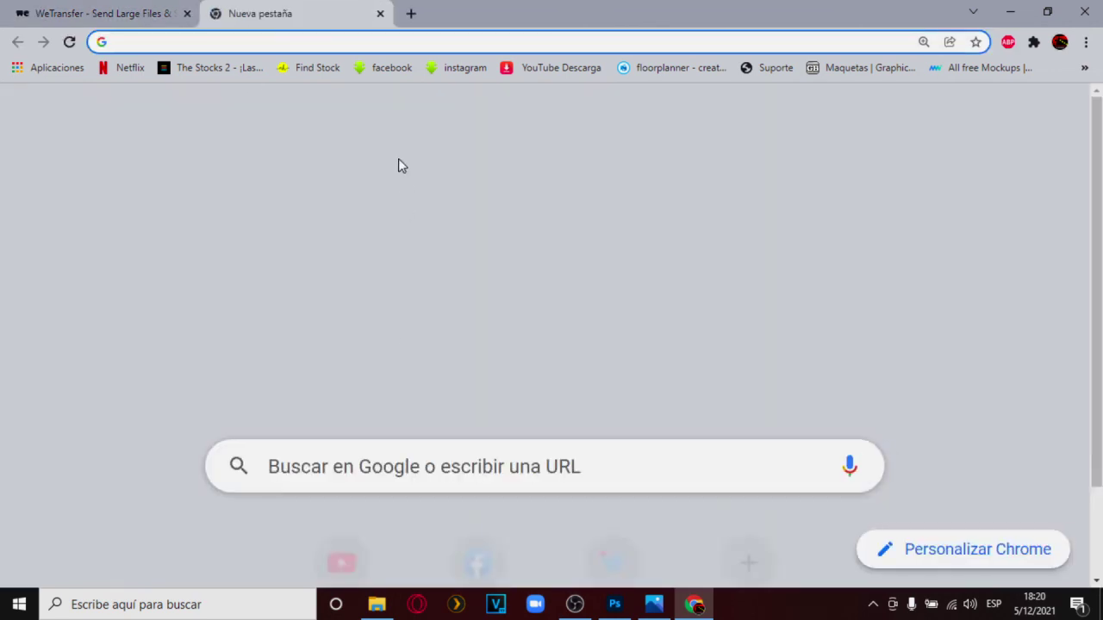
{"action": "left_click", "coordinate": [277, 39]}
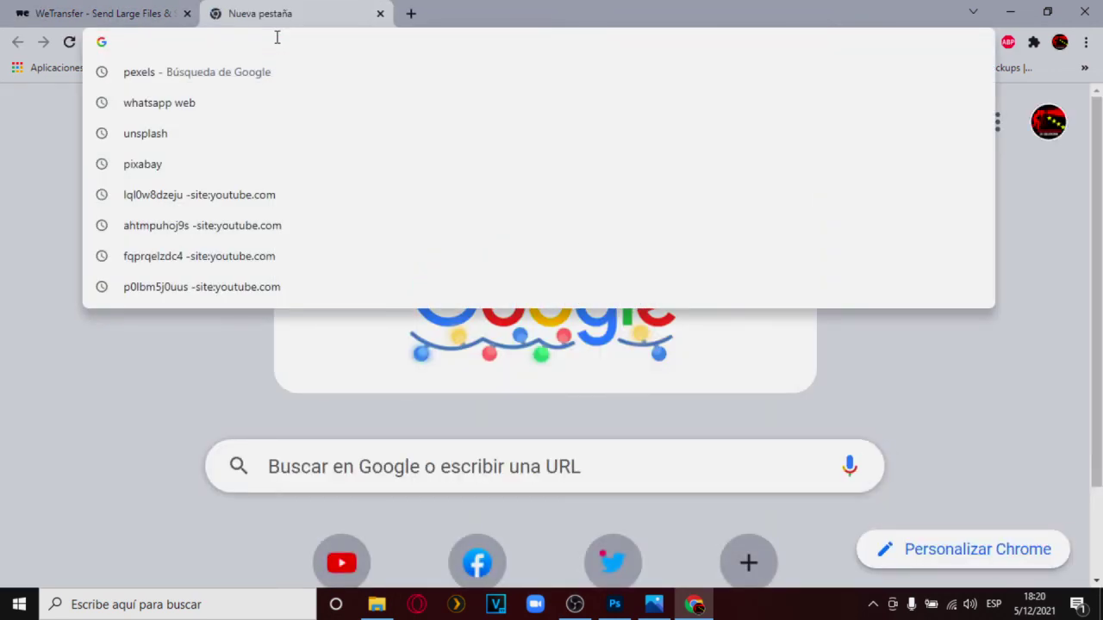
{"action": "key", "text": "ctrl+v"}
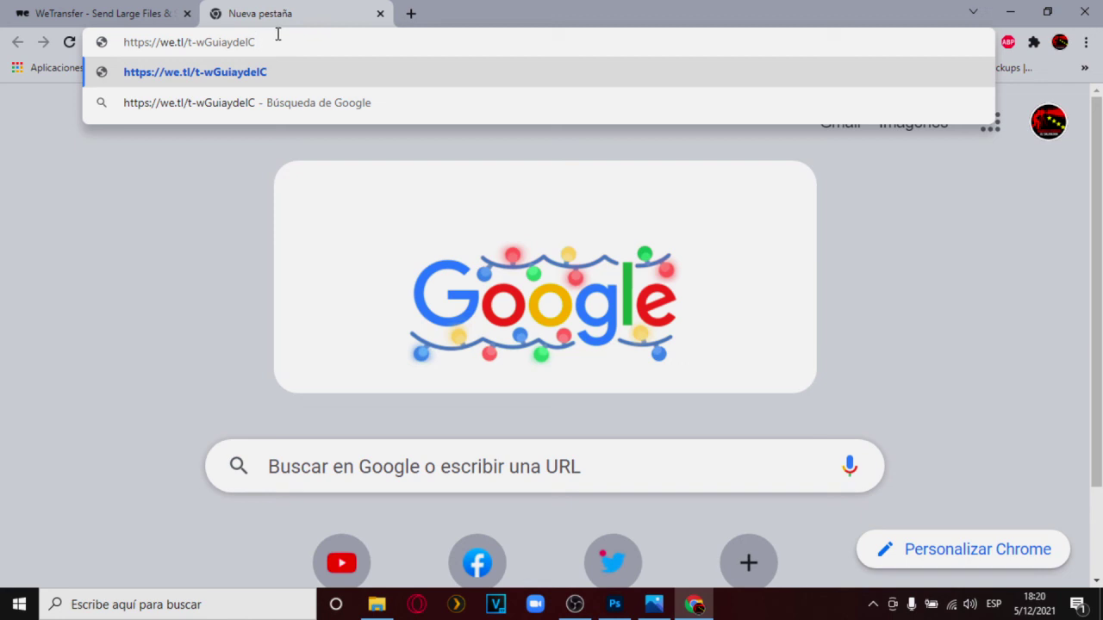
{"action": "key", "text": "Return"}
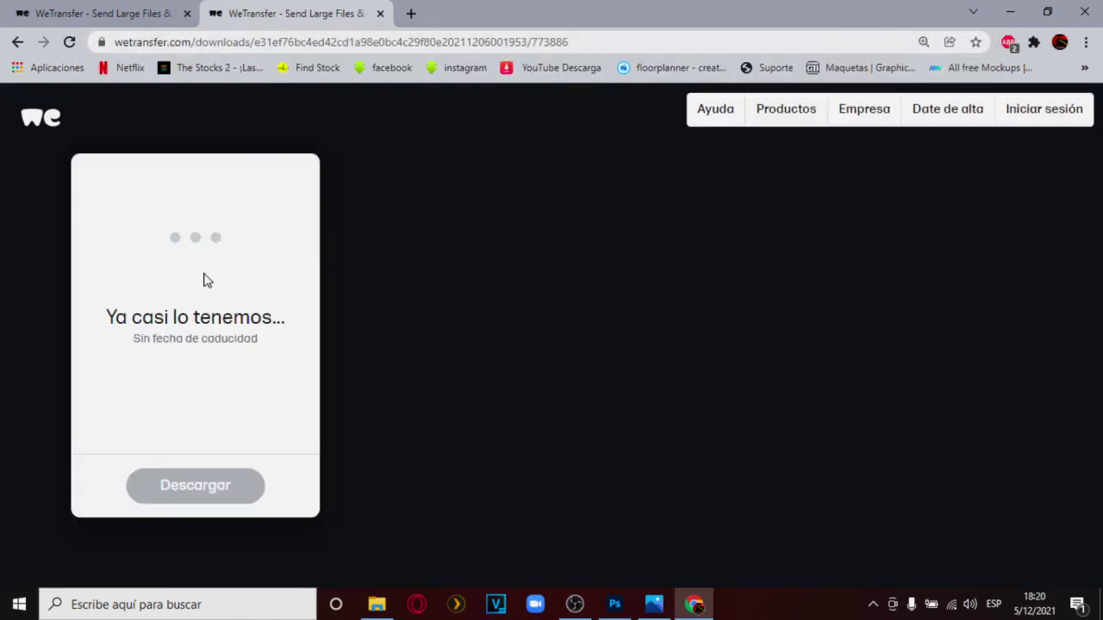
Check the expiry notice and file details on the transfer's download page and switch to Photoshop
{"action": "scroll", "coordinate": [242, 343], "scroll_direction": "down", "scroll_amount": 1}
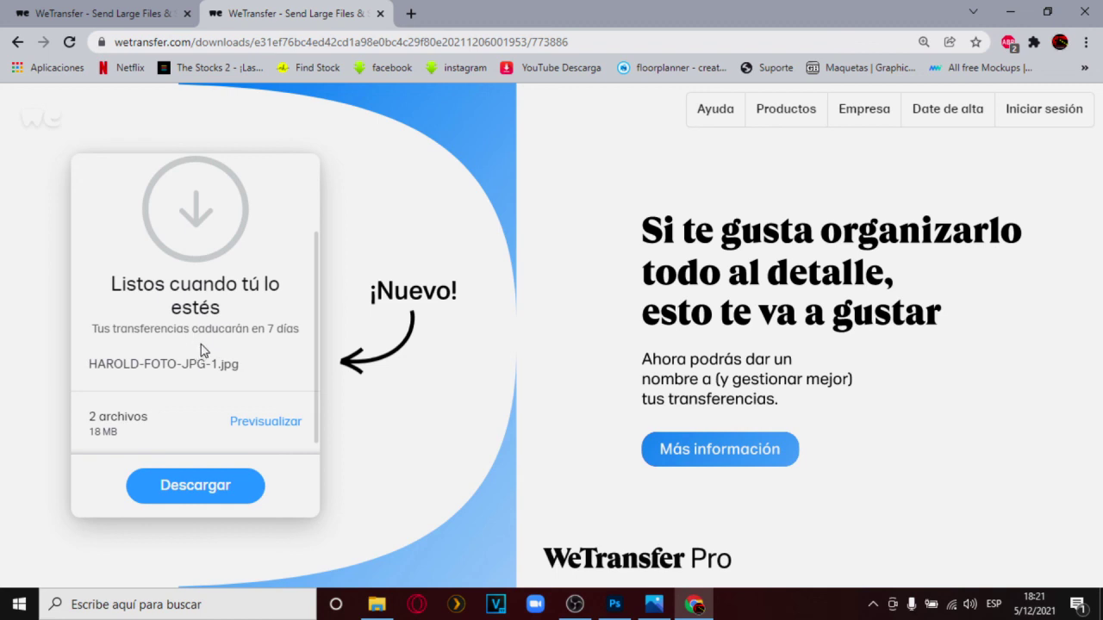
{"action": "mouse_move", "coordinate": [244, 331]}
{"action": "left_mouse_down"}
{"action": "mouse_move", "coordinate": [301, 330]}
{"action": "mouse_move", "coordinate": [265, 330]}
{"action": "left_mouse_up"}
{"action": "left_click", "coordinate": [301, 331]}
{"action": "left_click", "coordinate": [296, 326]}
{"action": "left_click", "coordinate": [614, 604]}
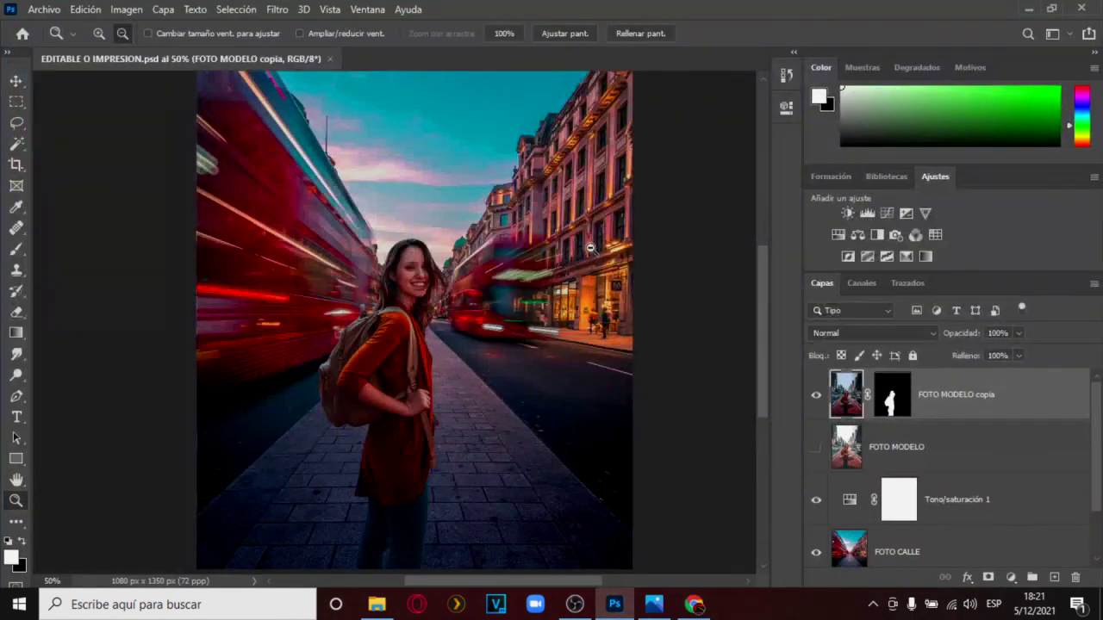